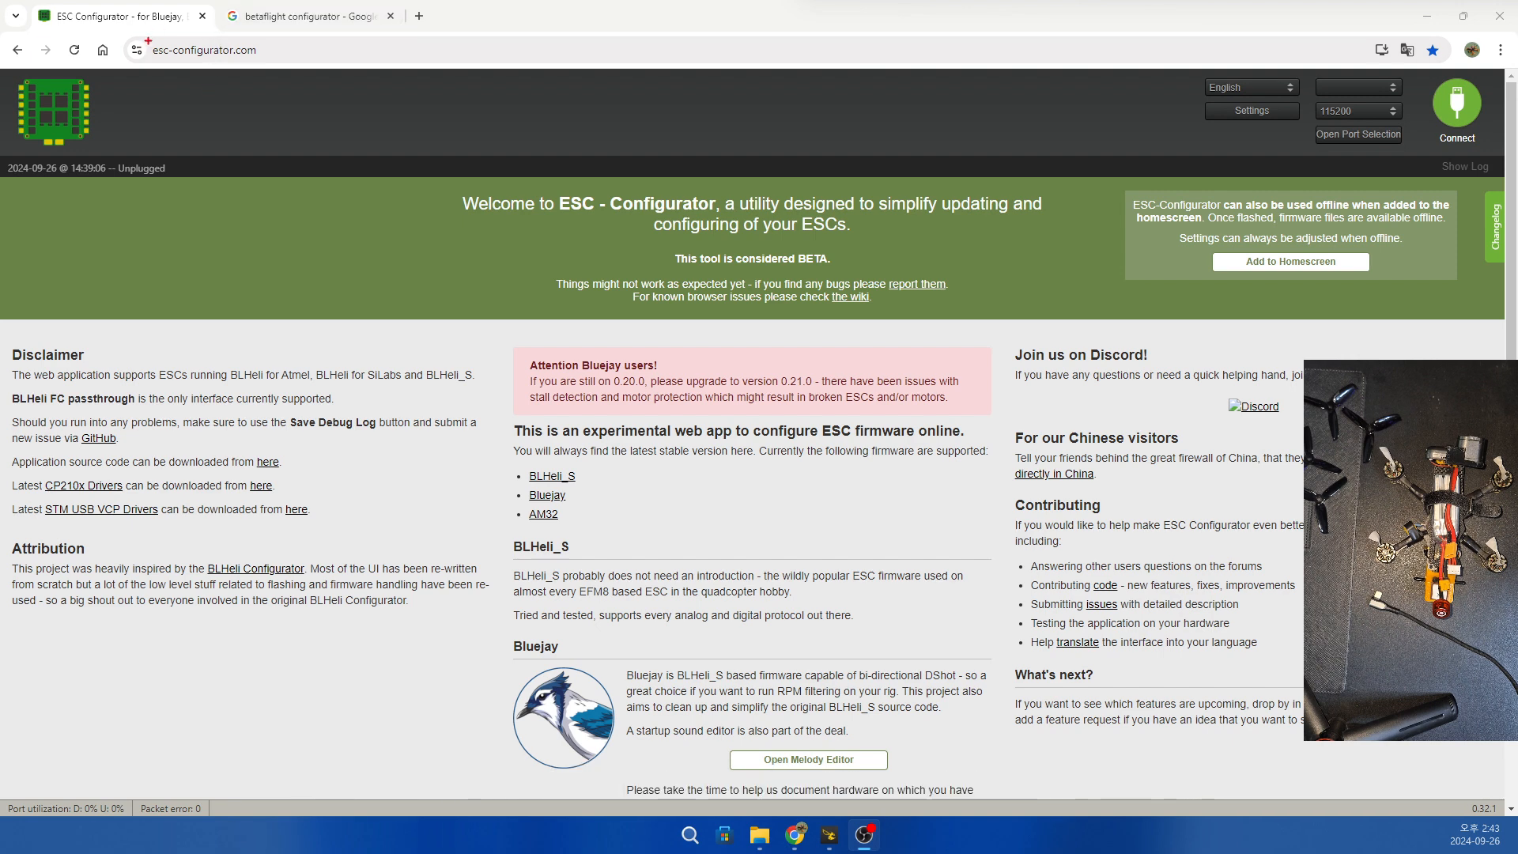
mouse_move(147, 39)
mouse_down()
mouse_move(185, 70)
mouse_move(274, 70)
mouse_up()
key(Escape)
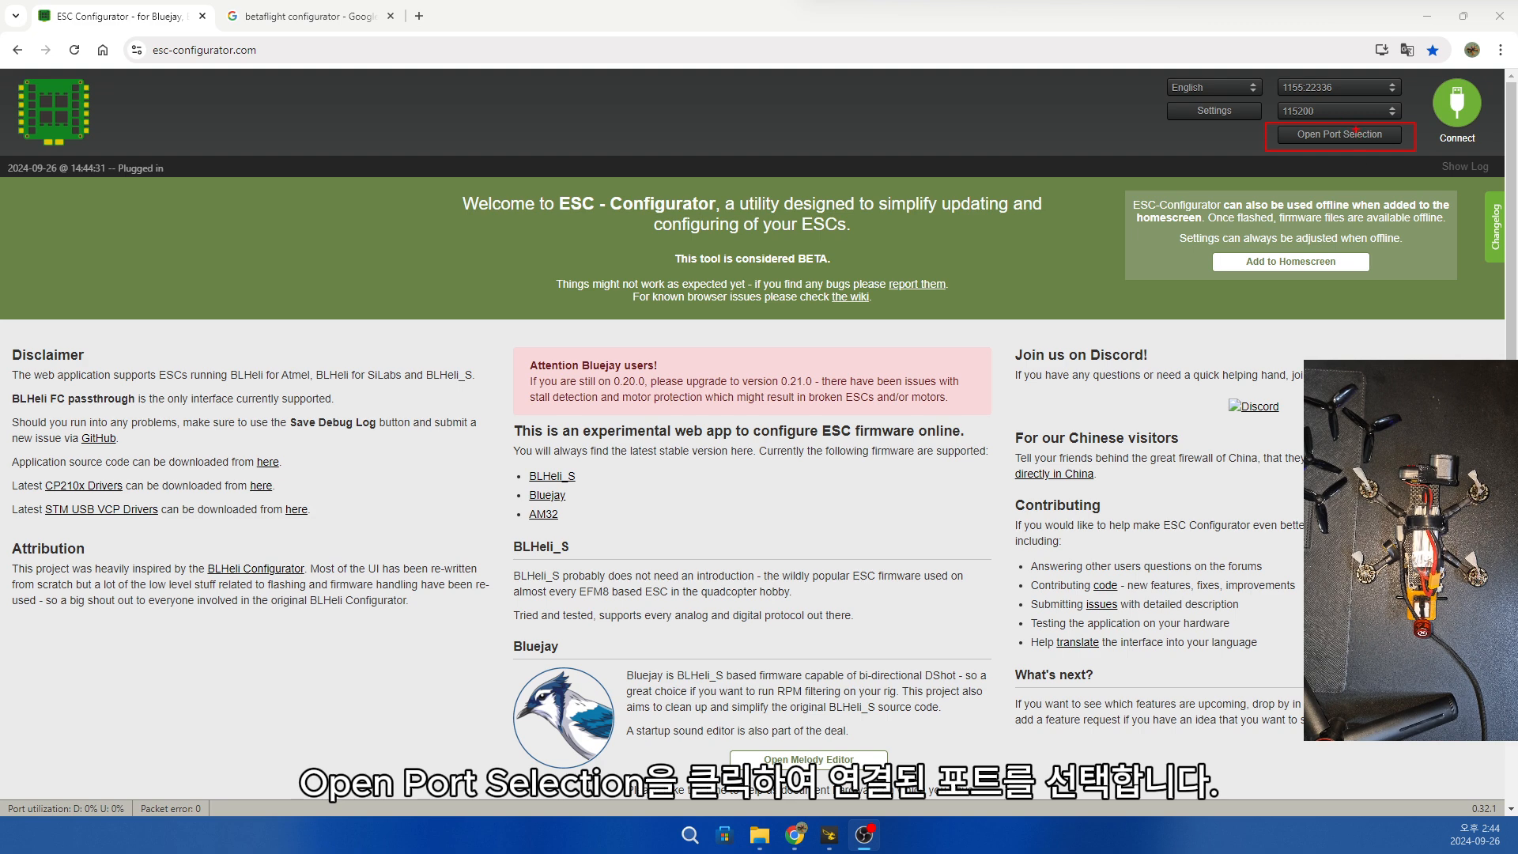
Select the COM3 Betaflight STM32F405 serial port and connect to the flight controller.
click(1339, 136)
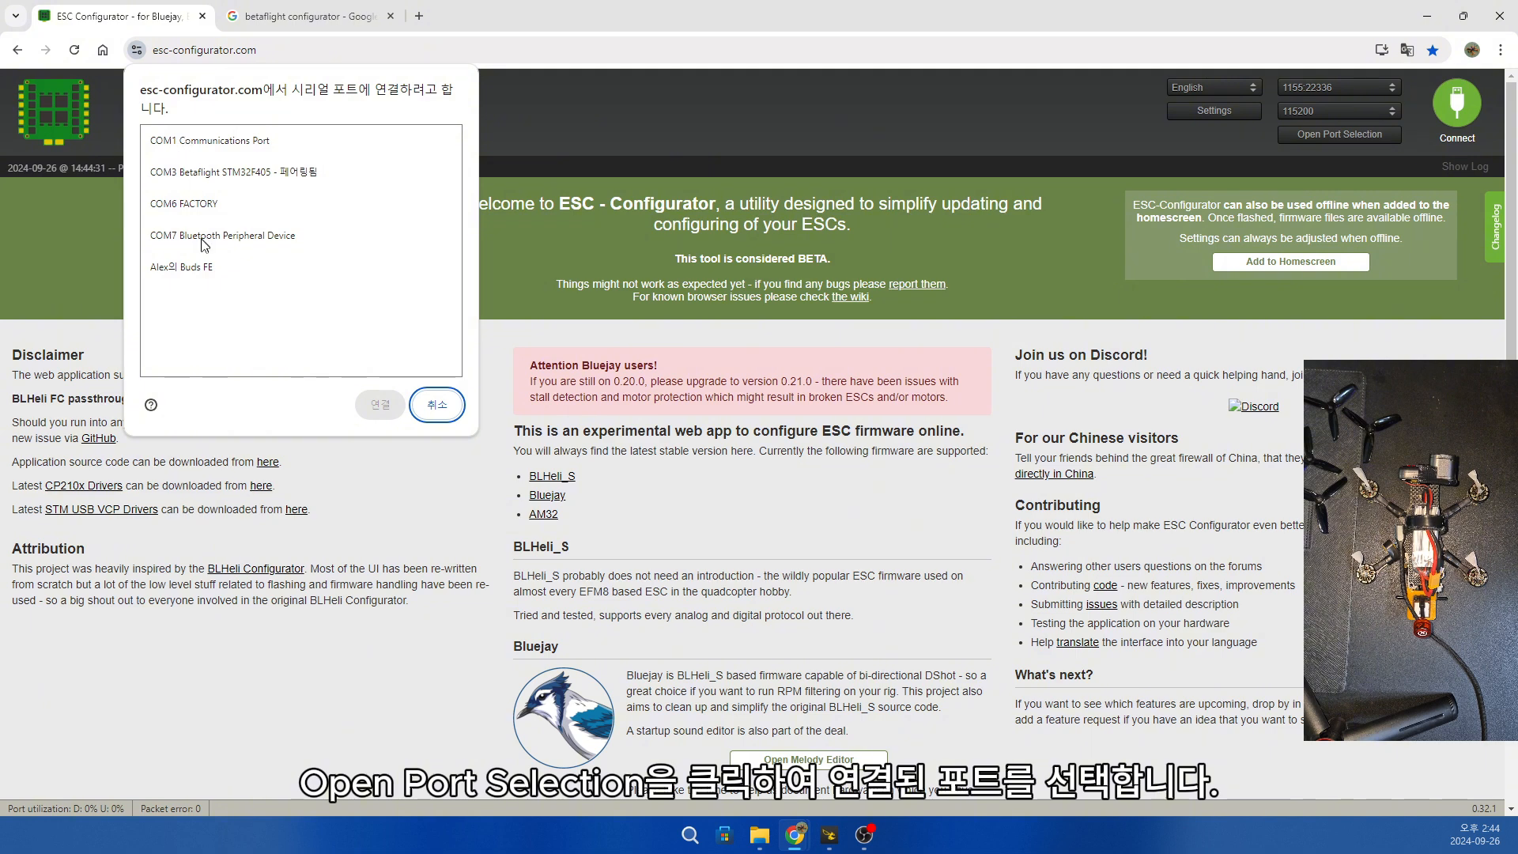
click(232, 174)
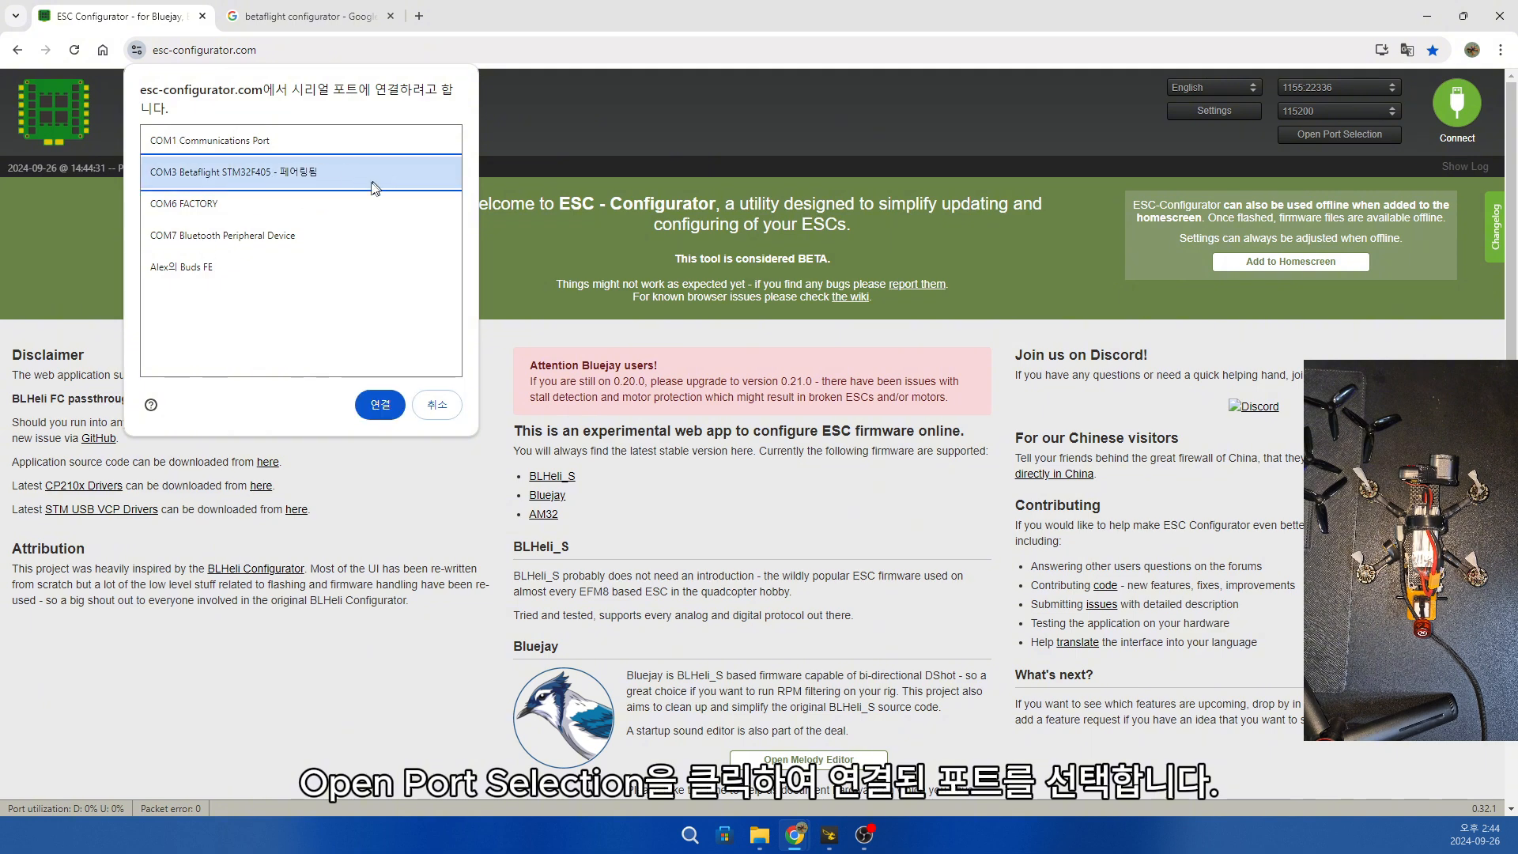
click(381, 405)
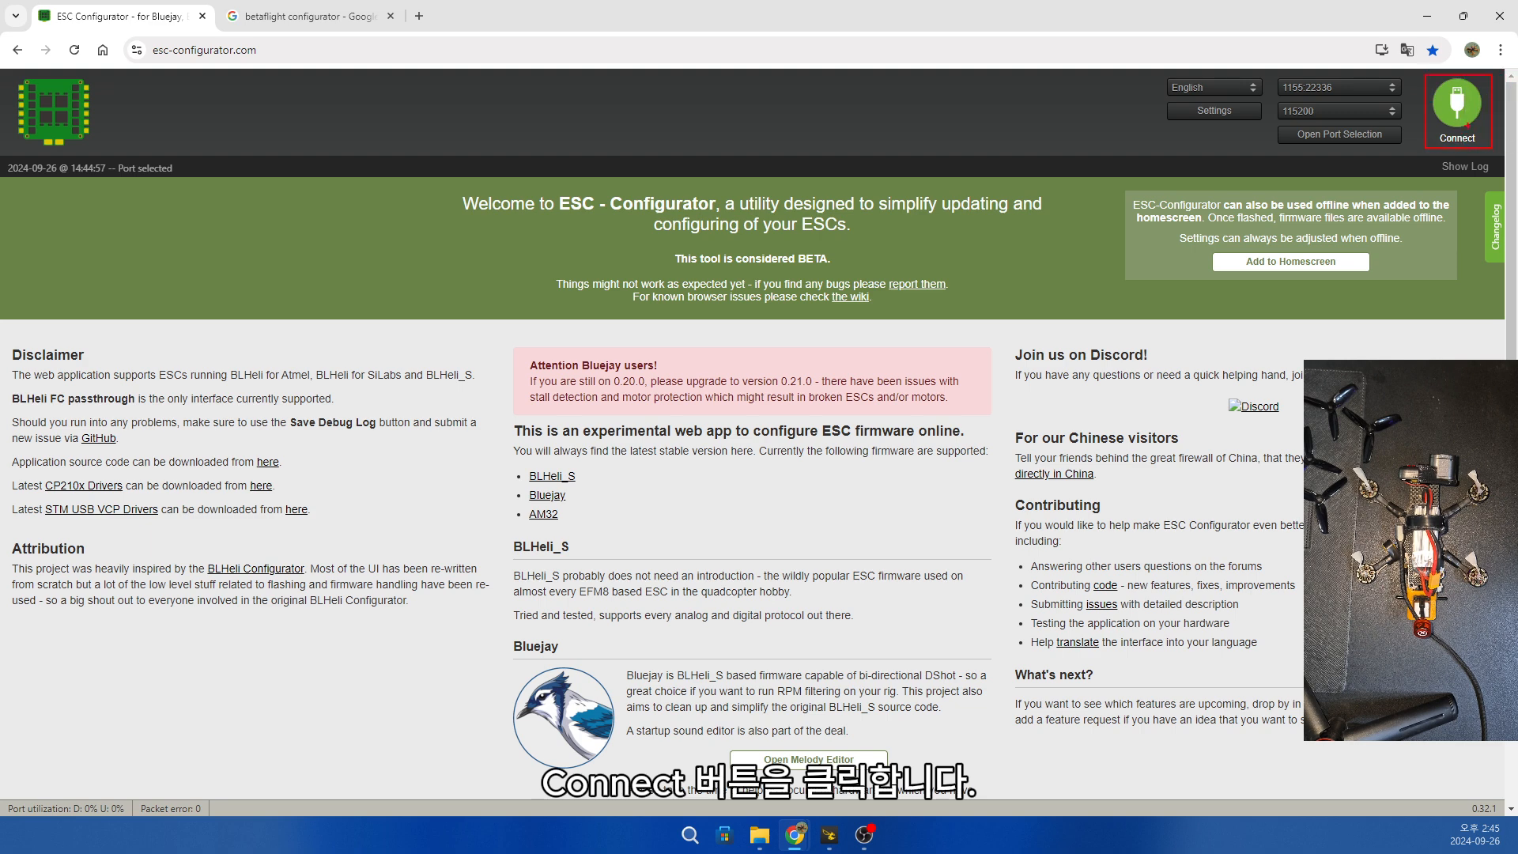
click(1458, 124)
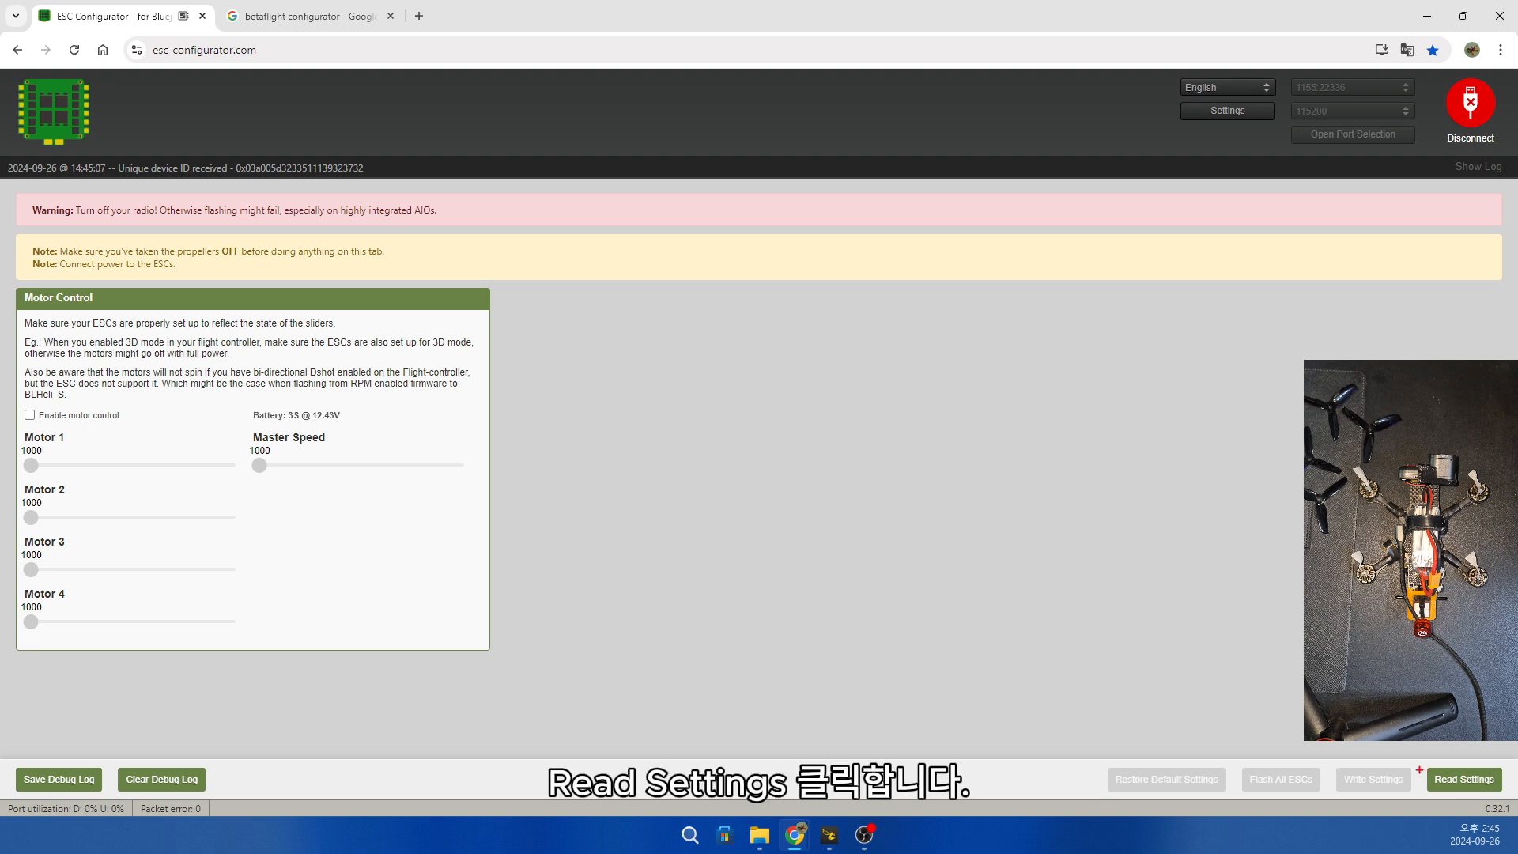
Read the current settings from the connected ESCs.
drag(1421, 759, 1511, 794)
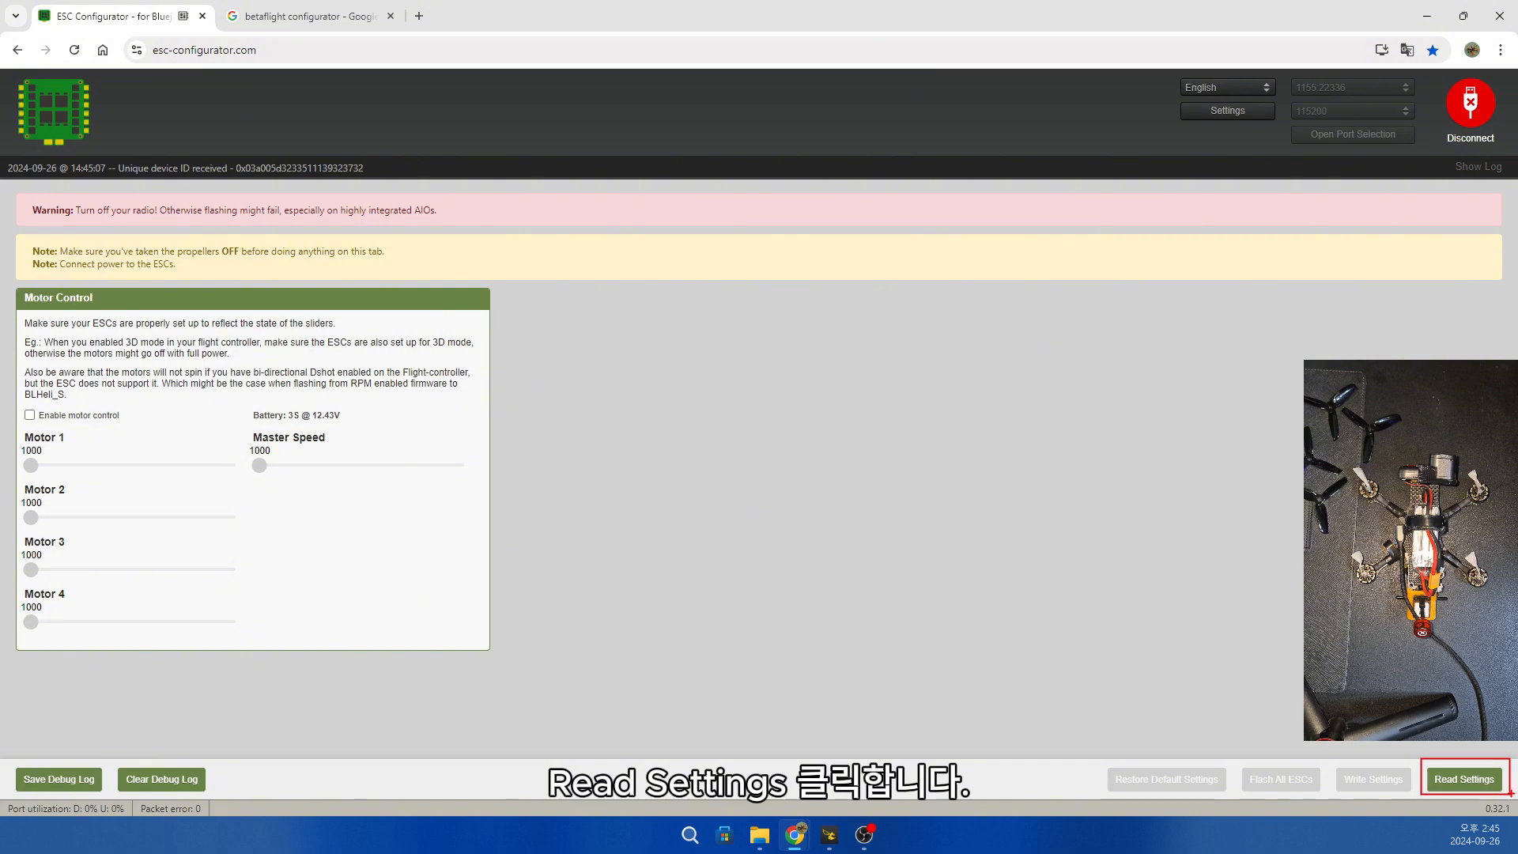
key(Escape)
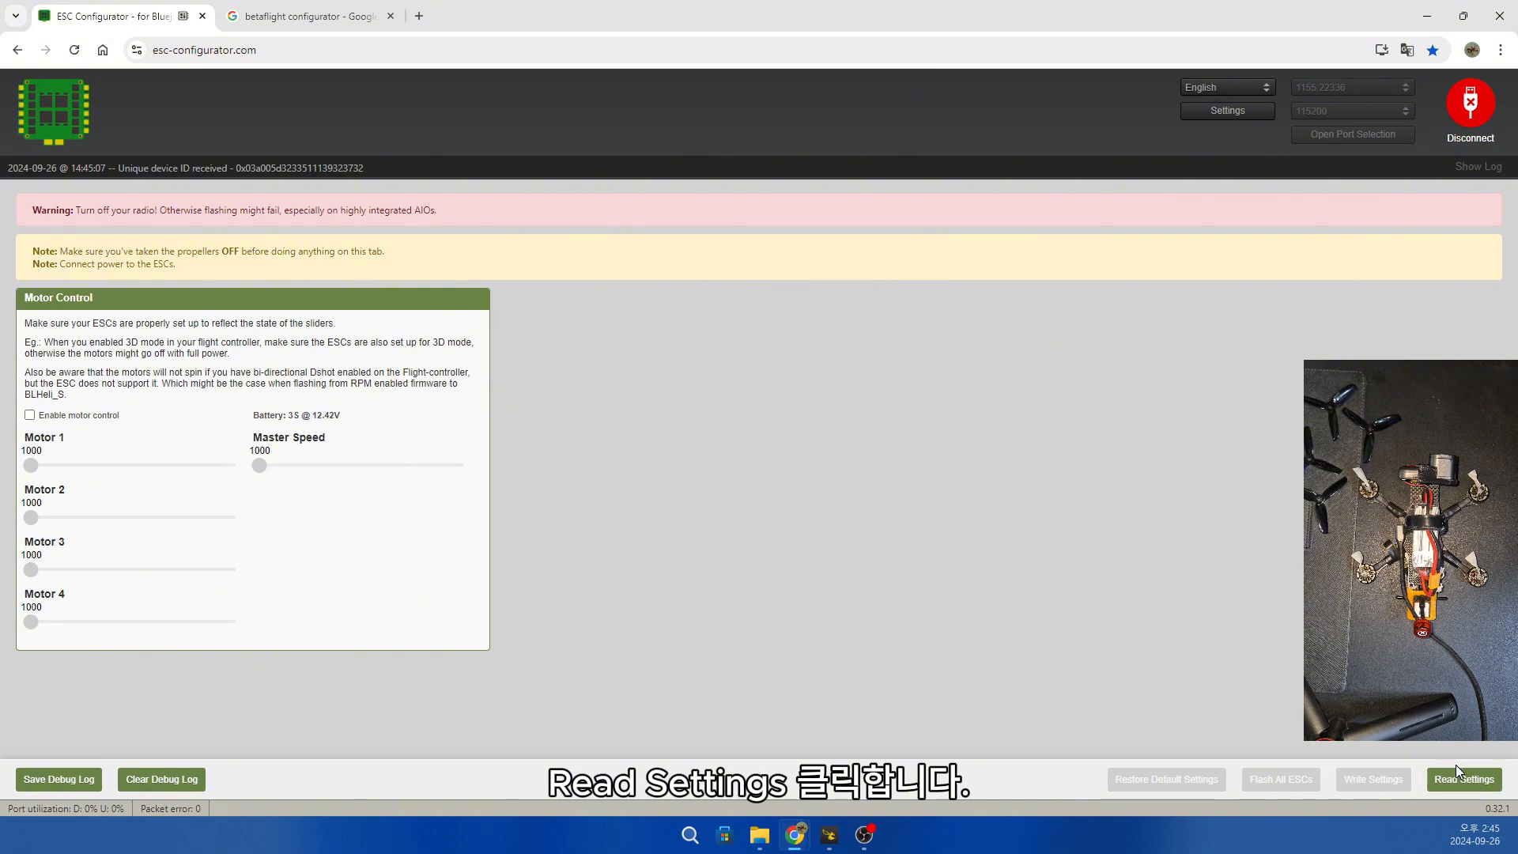
click(1459, 777)
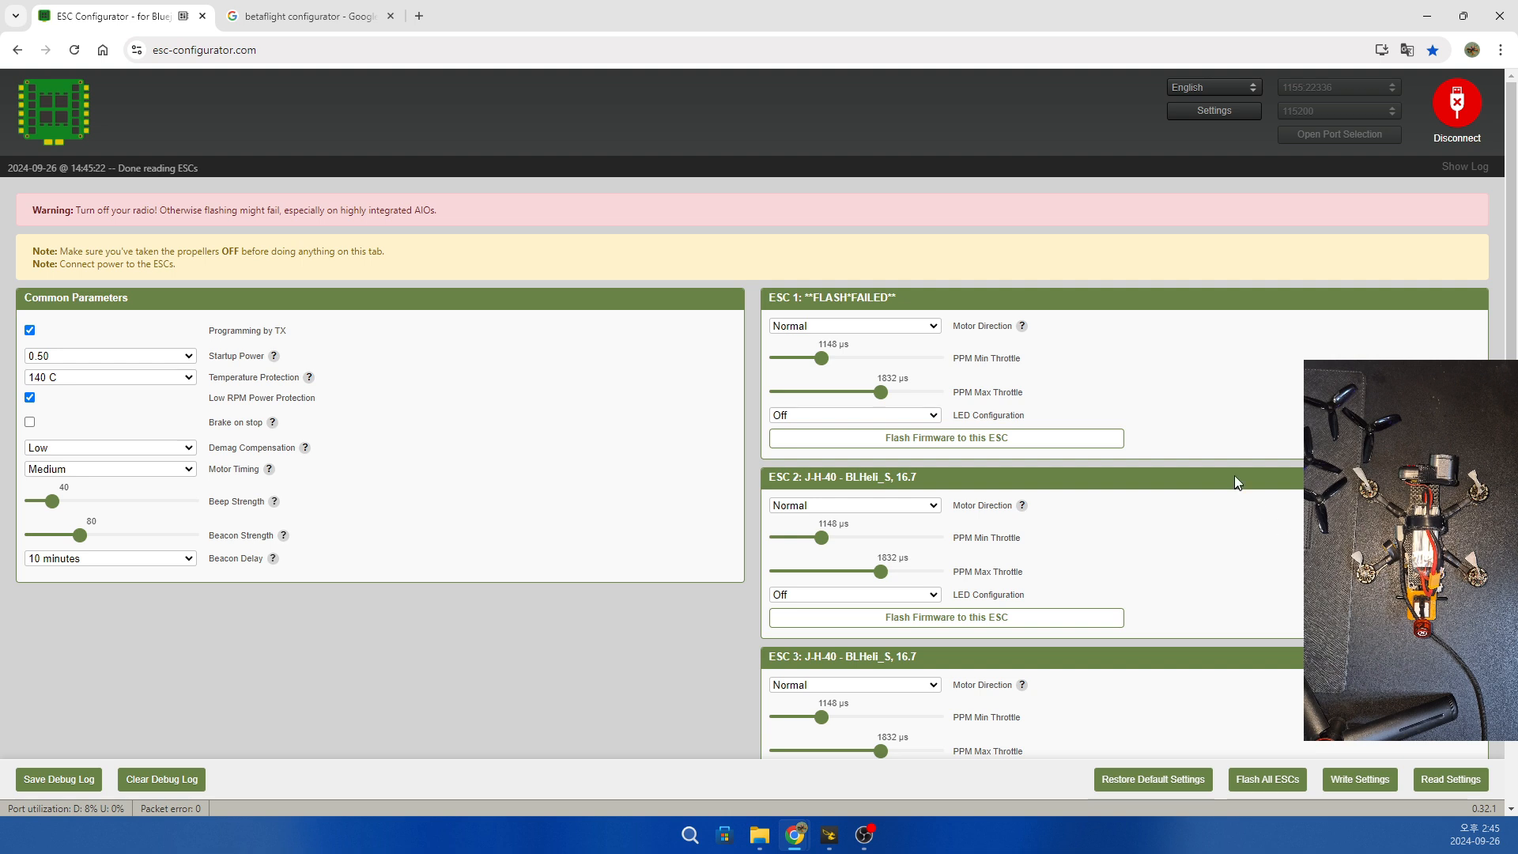
Flash all ESCs with Bluejay firmware version v0.21.0 at a PWM frequency of 48, leaving the ESC target as is.
mouse_move(1025, 328)
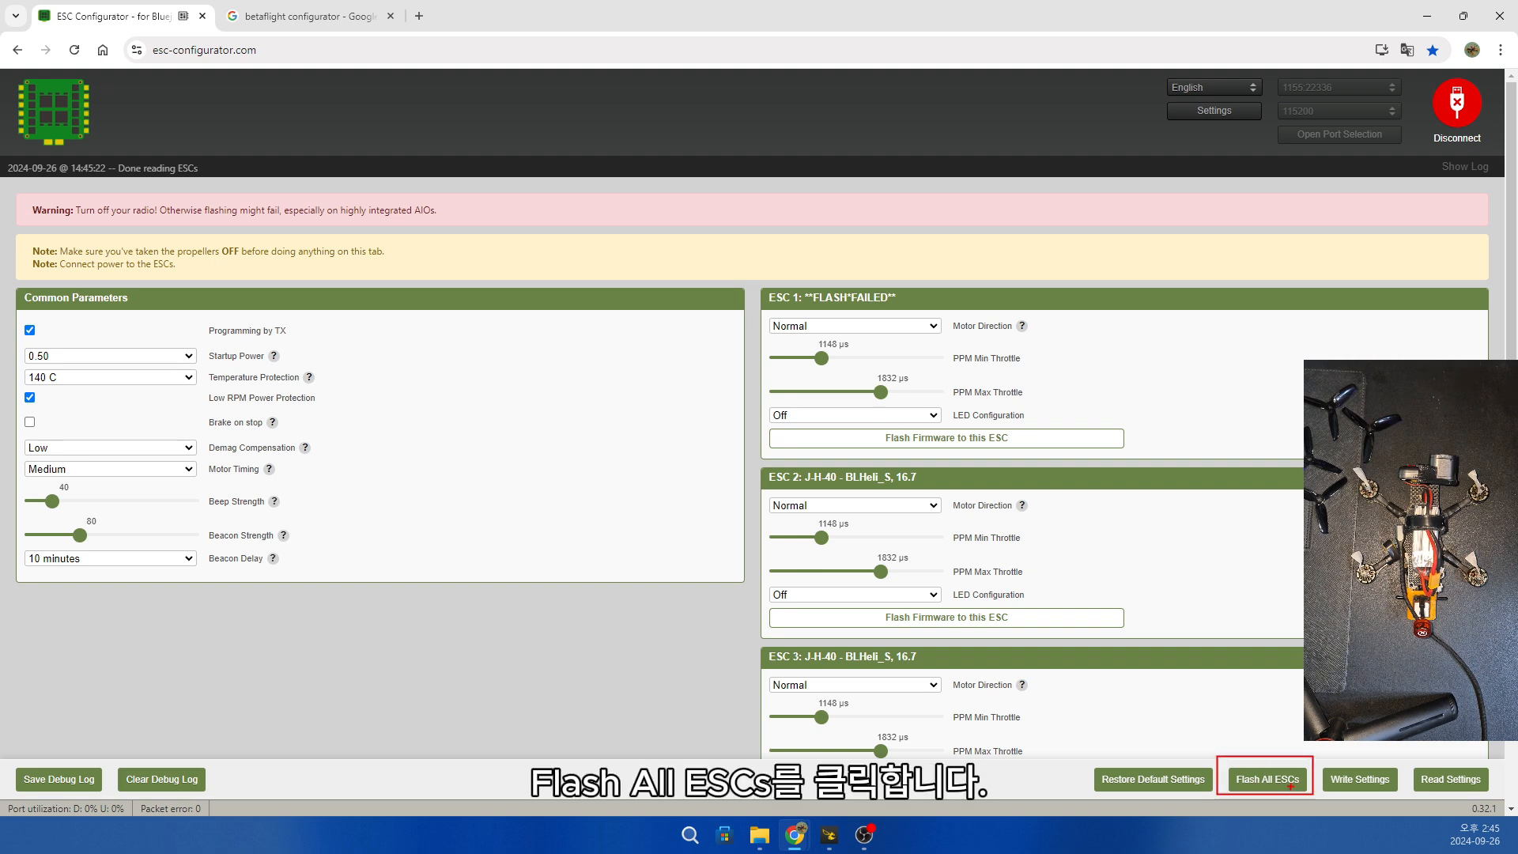
click(1265, 780)
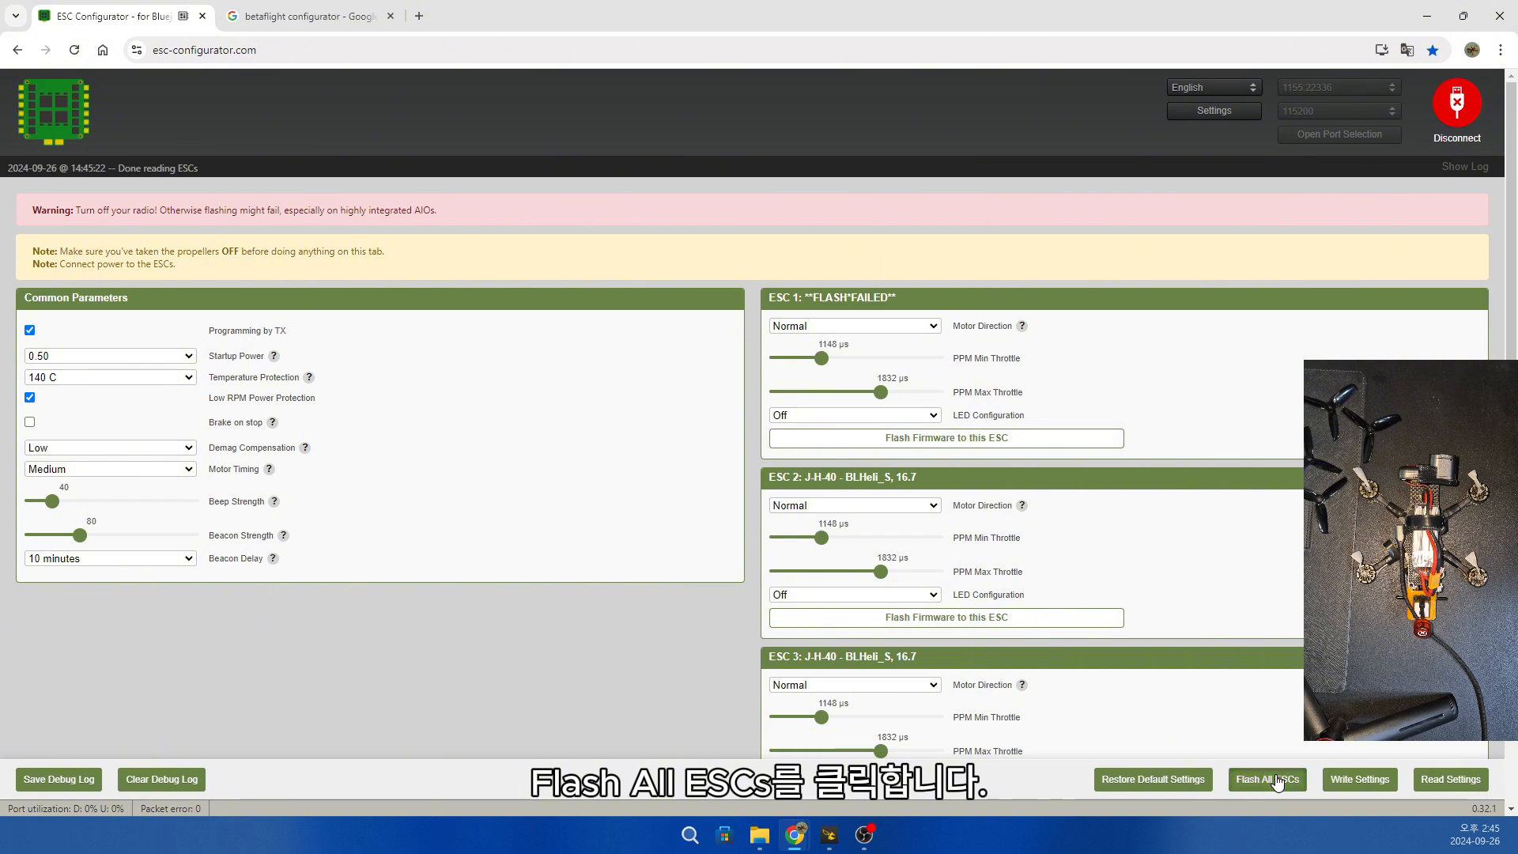
click(470, 320)
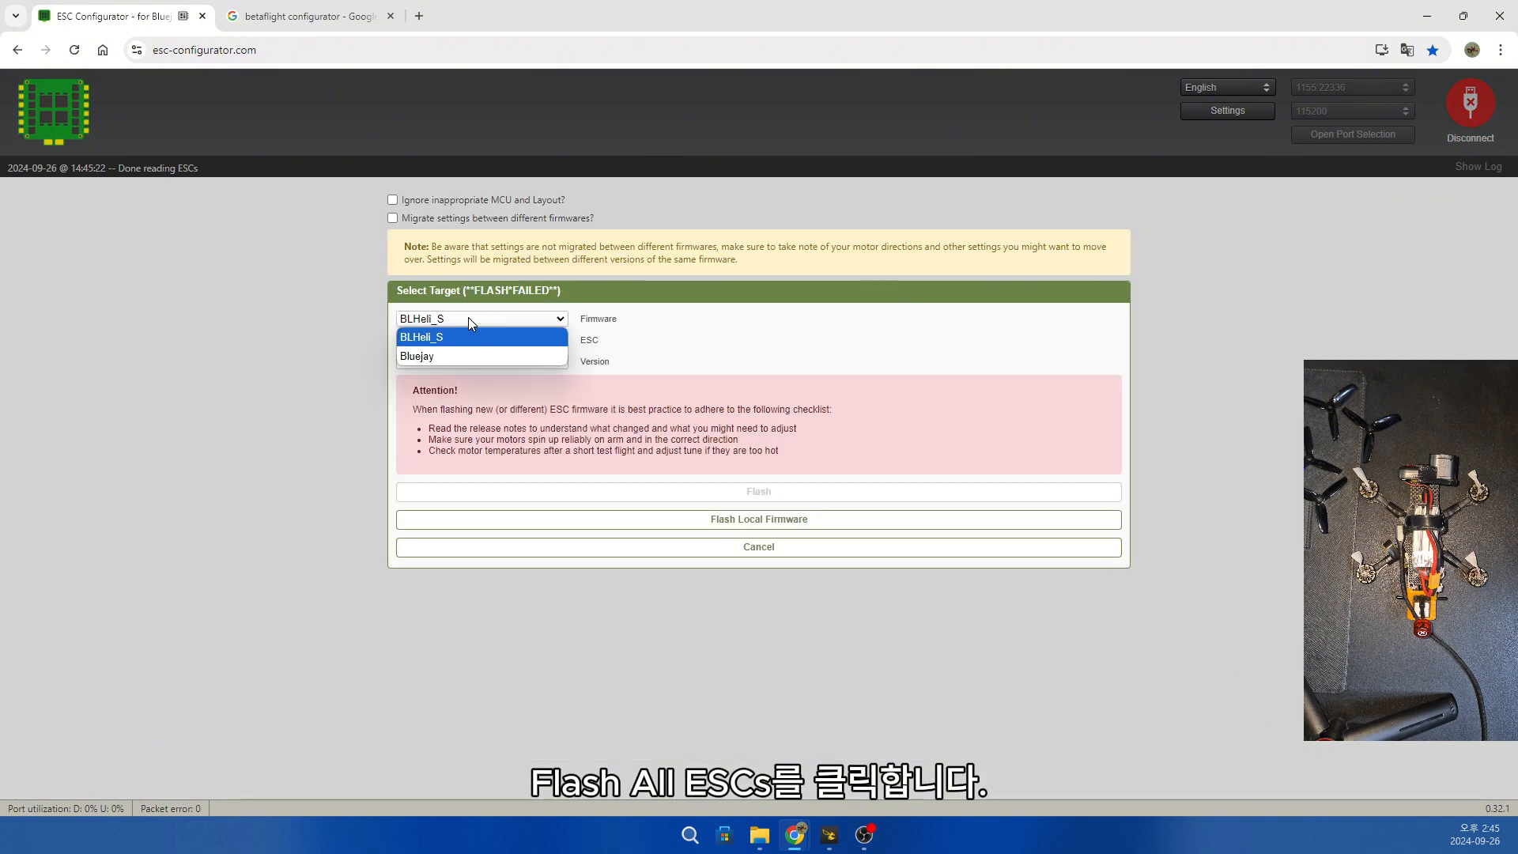
click(474, 360)
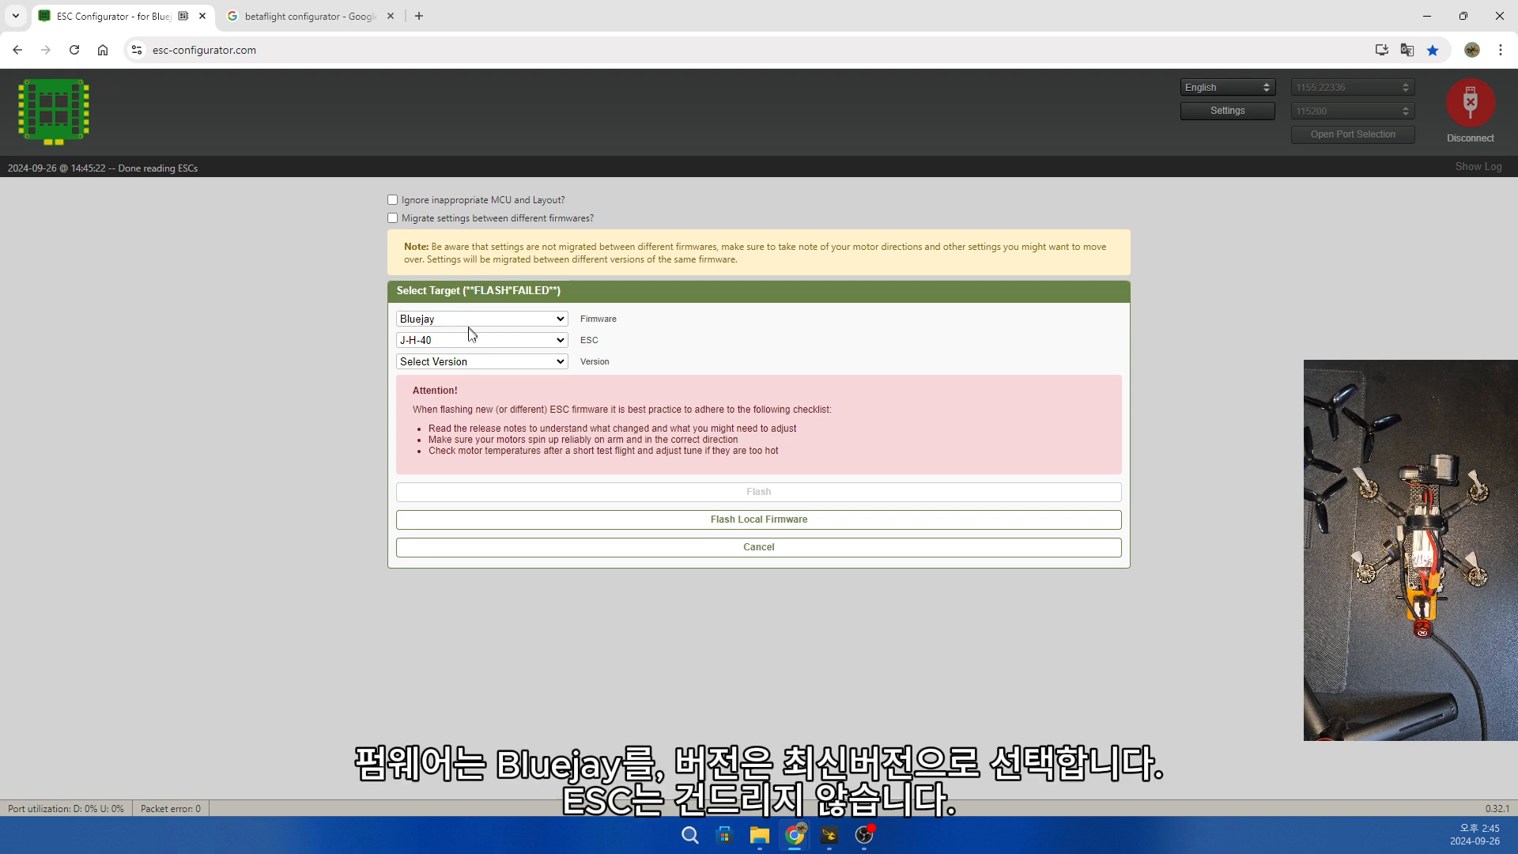
click(469, 365)
click(466, 378)
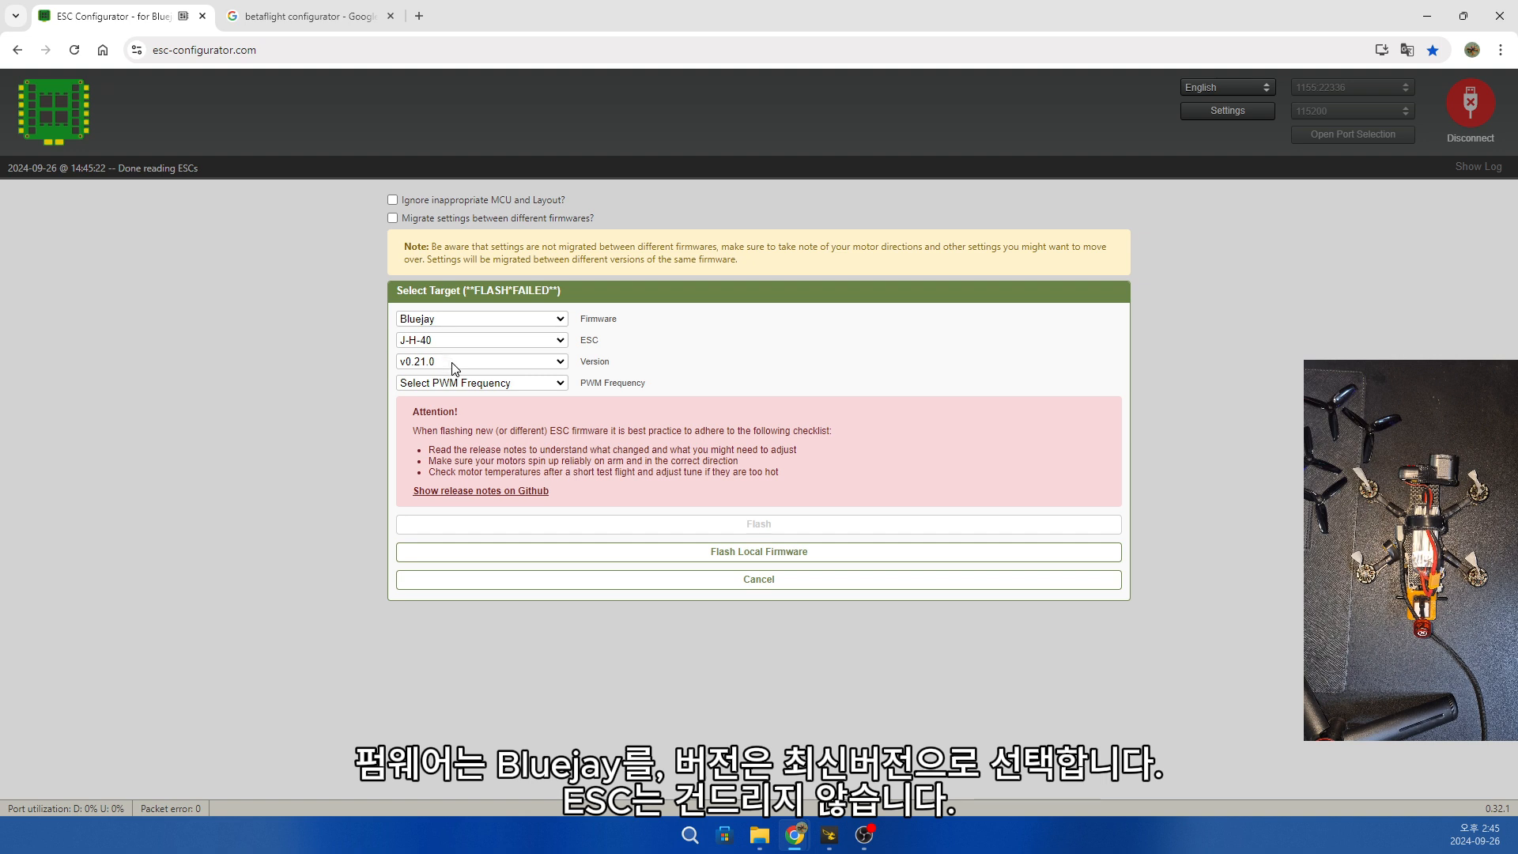
click(491, 384)
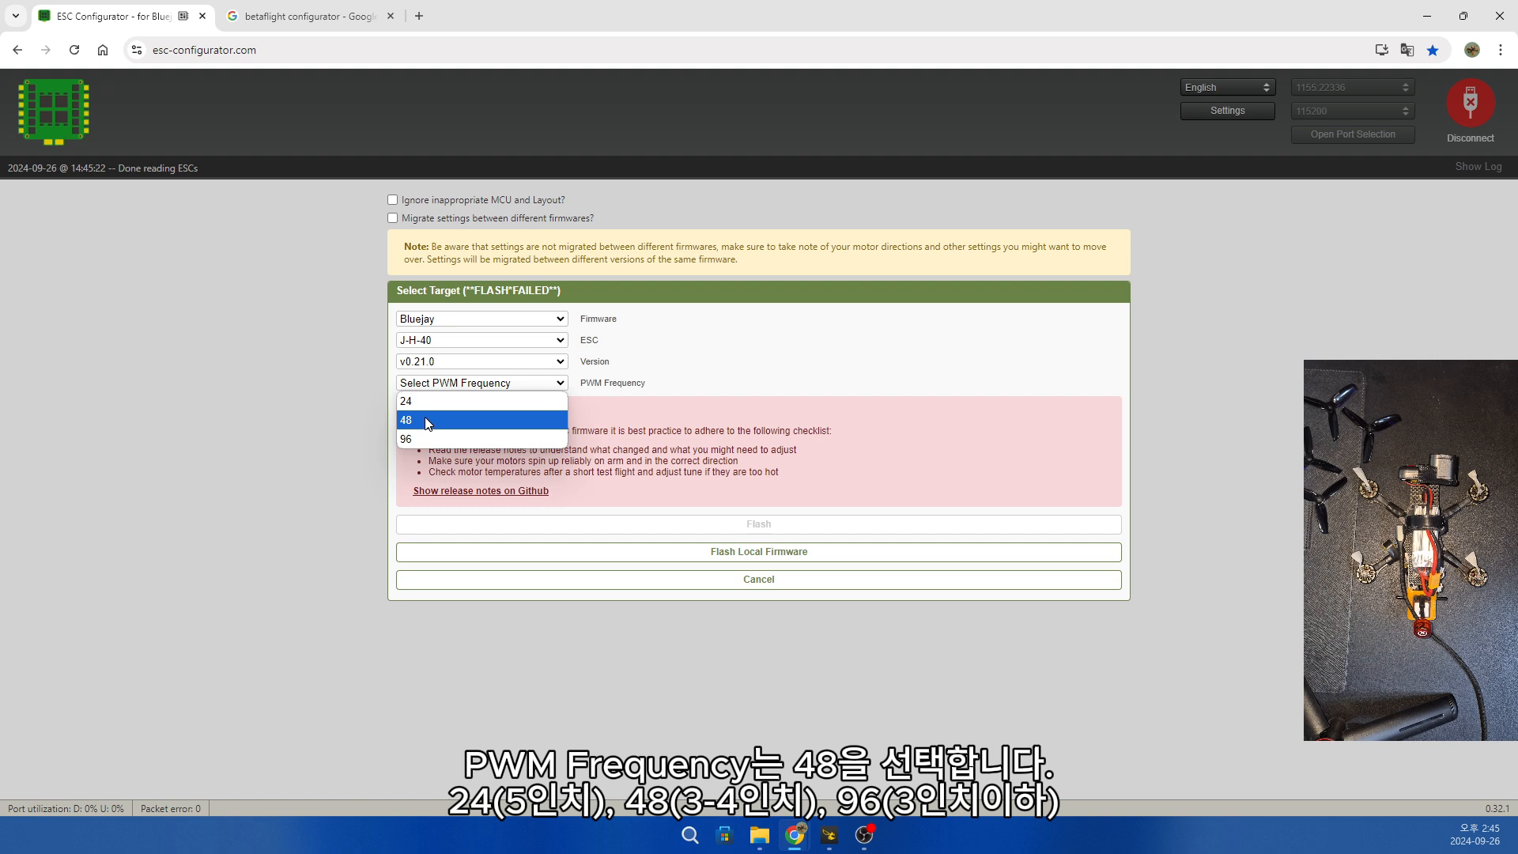
click(428, 424)
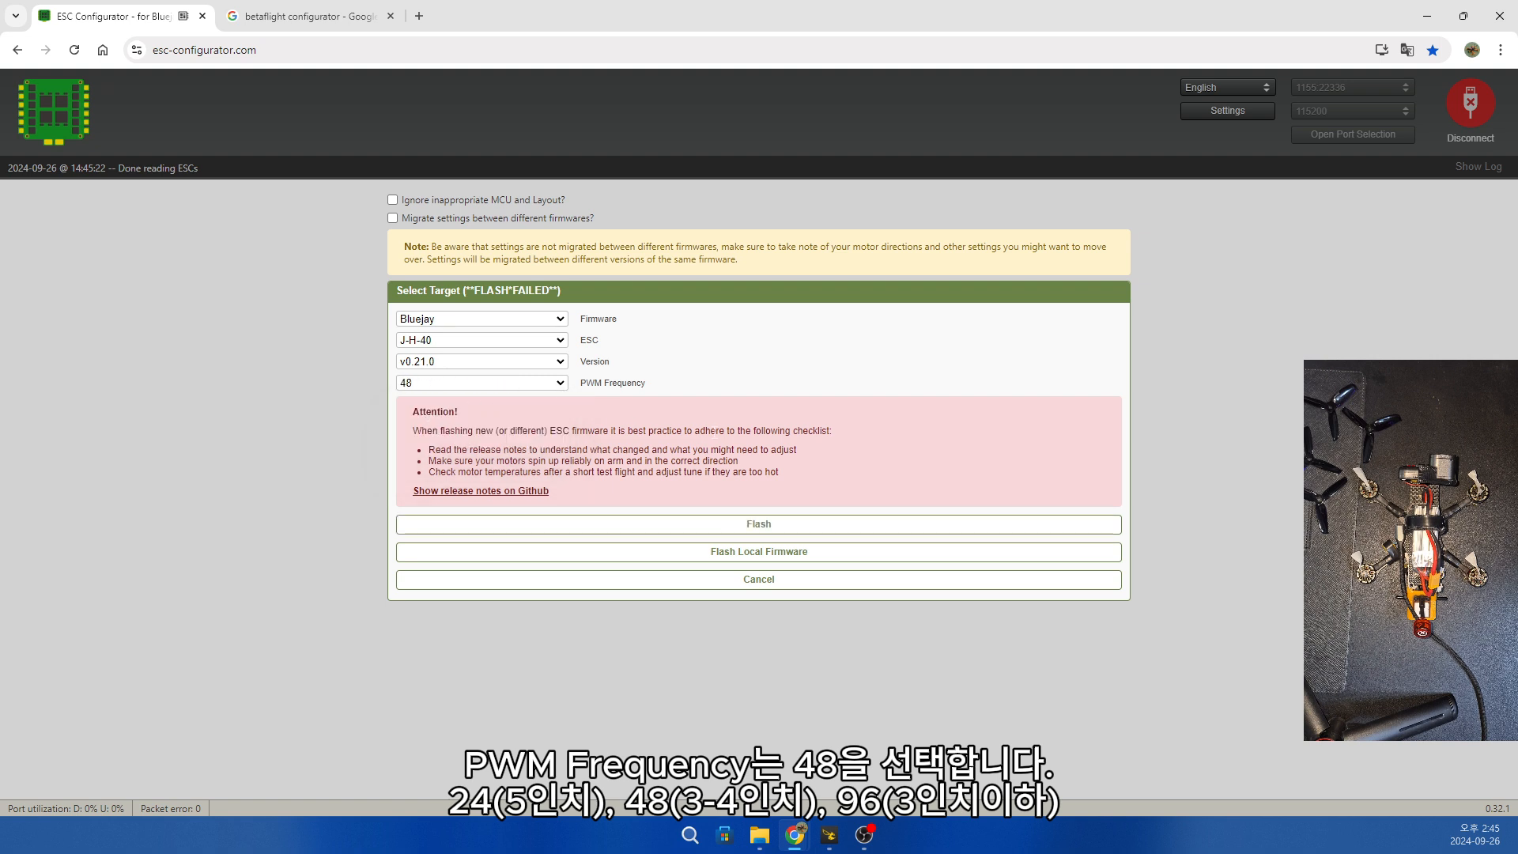
click(758, 528)
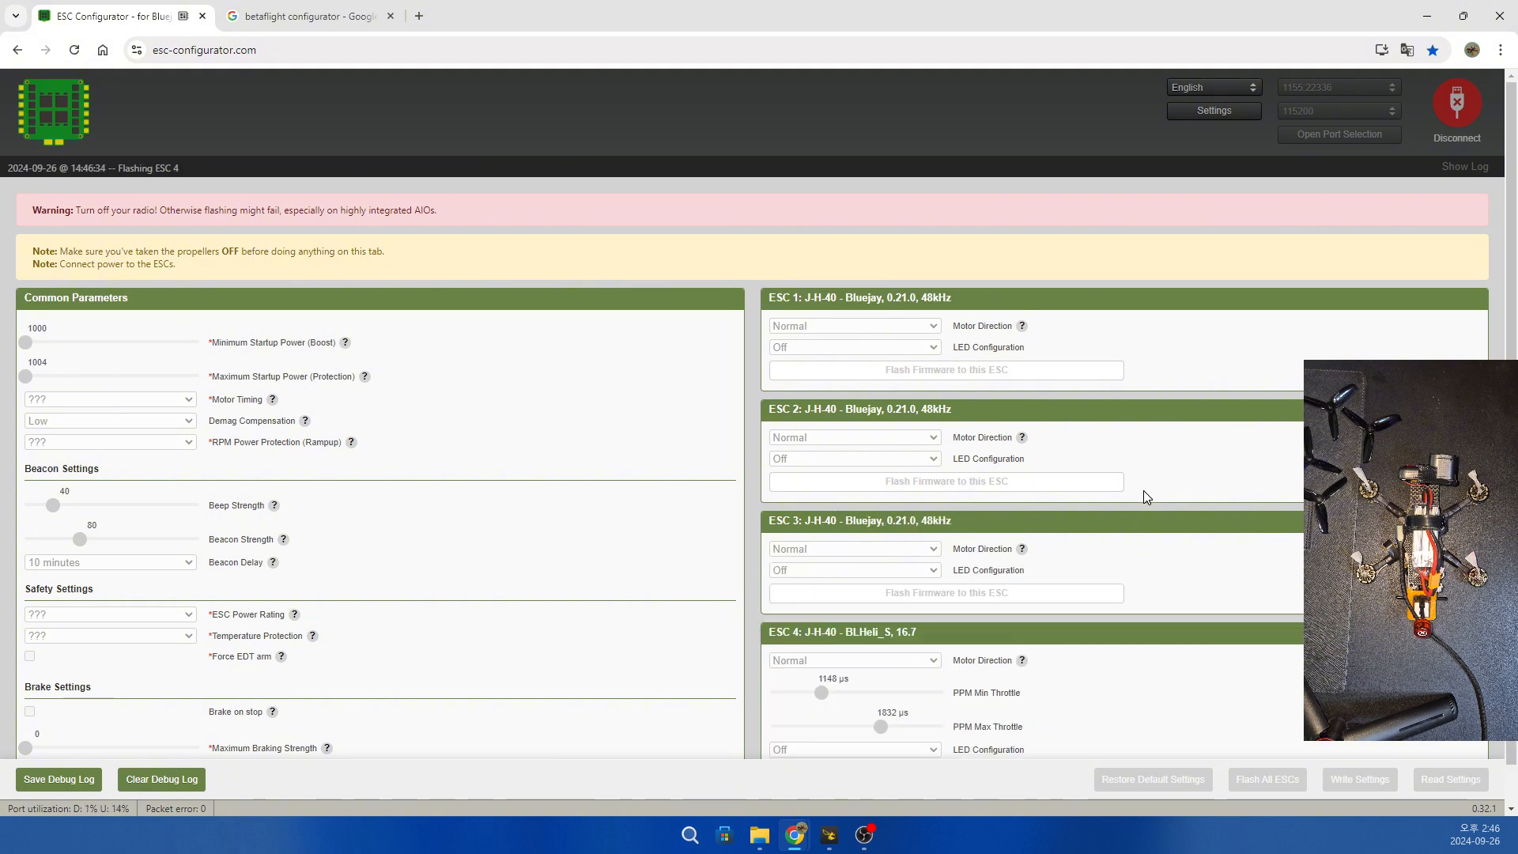
scroll(1144, 491, down, 1)
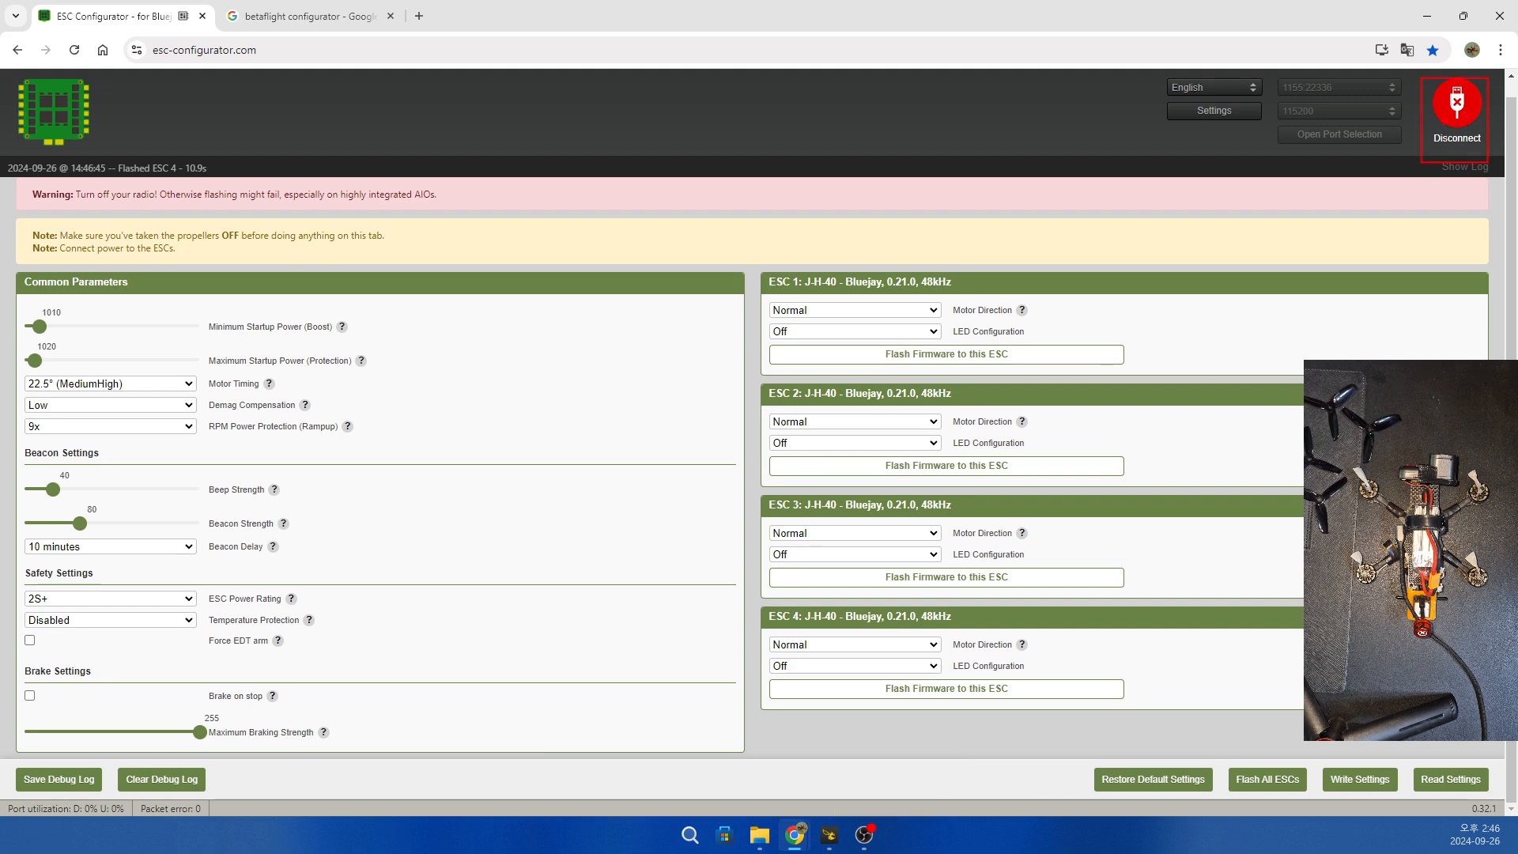
Disconnect the flight controller and connect to it again through the COM3 Betaflight STM32F405 port.
click(1448, 107)
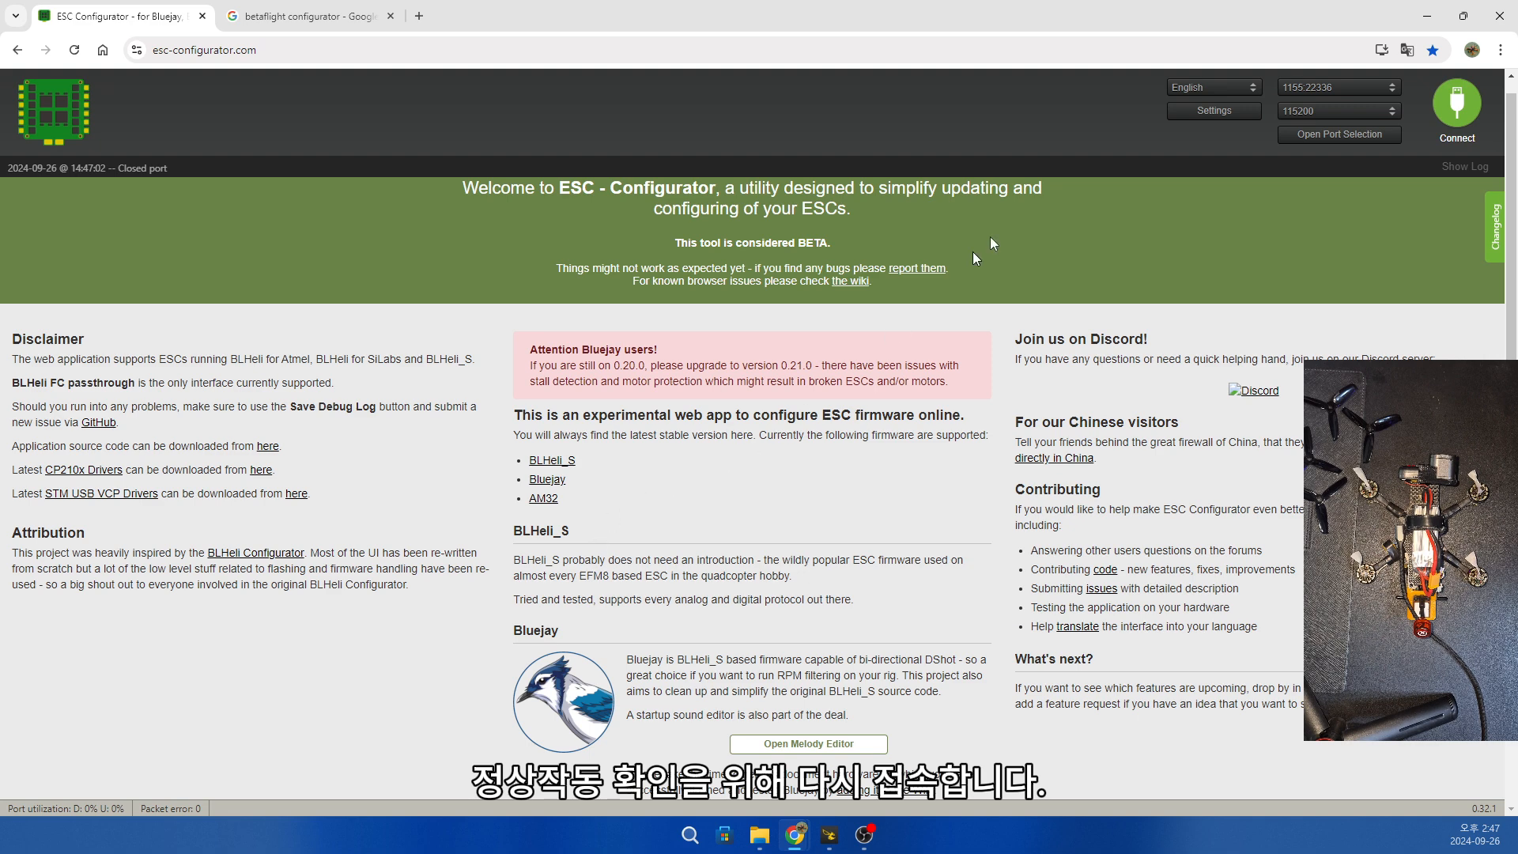
click(1343, 141)
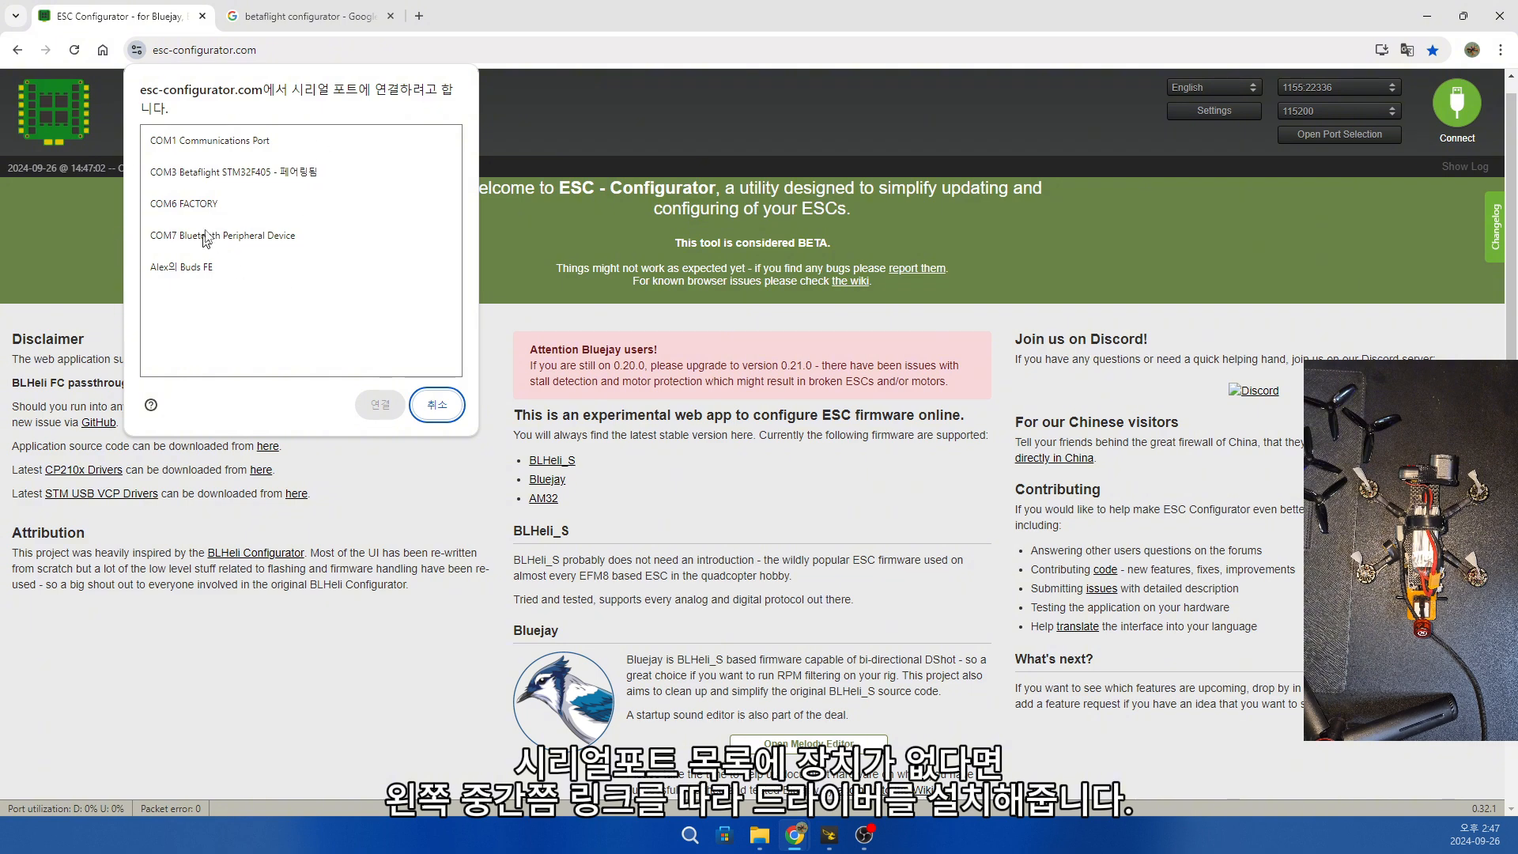
click(437, 405)
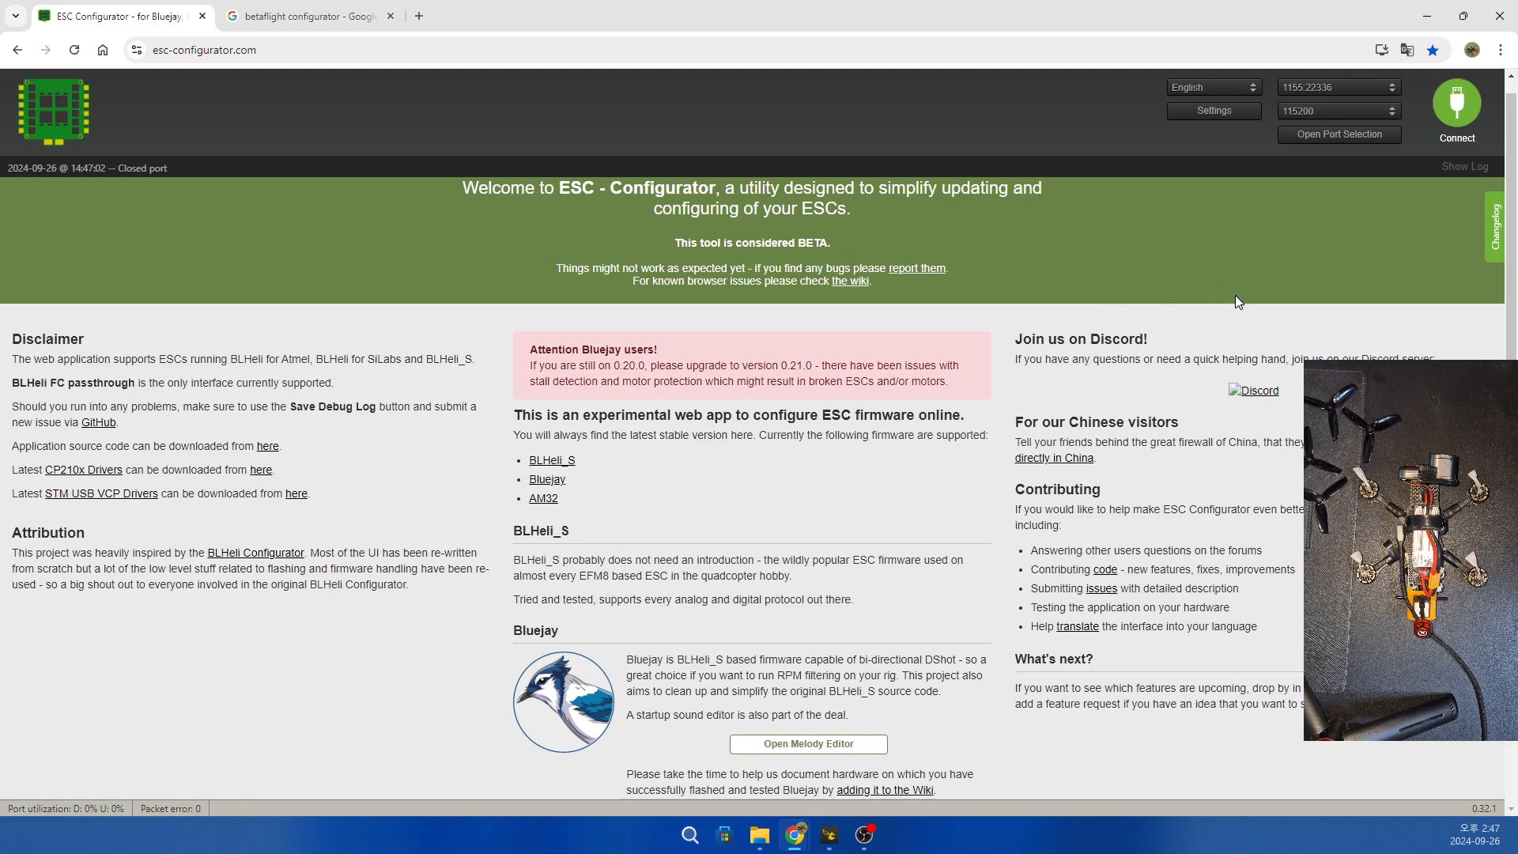
click(1328, 139)
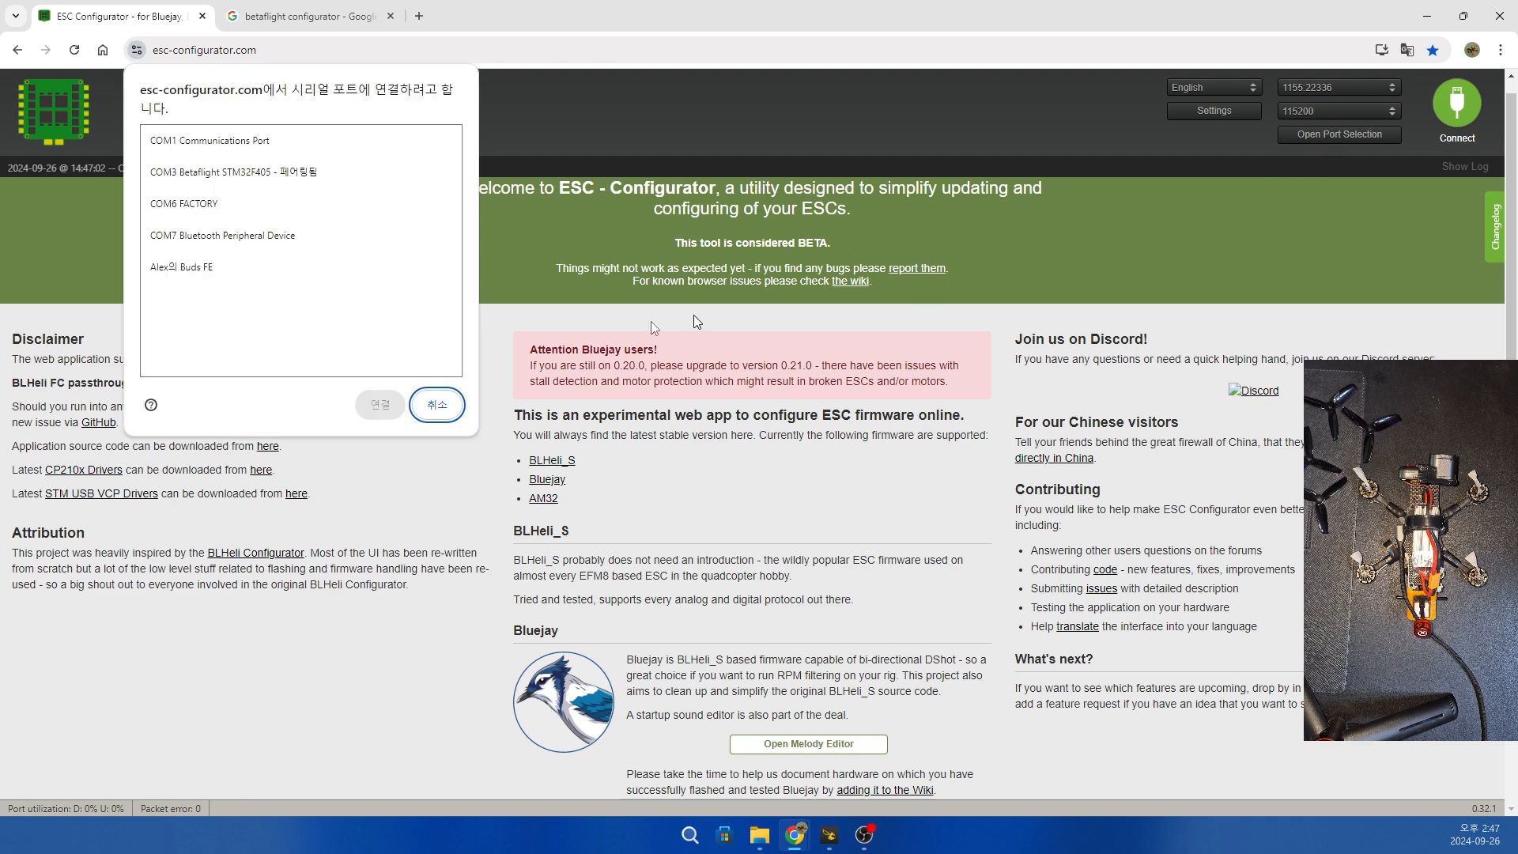
click(307, 176)
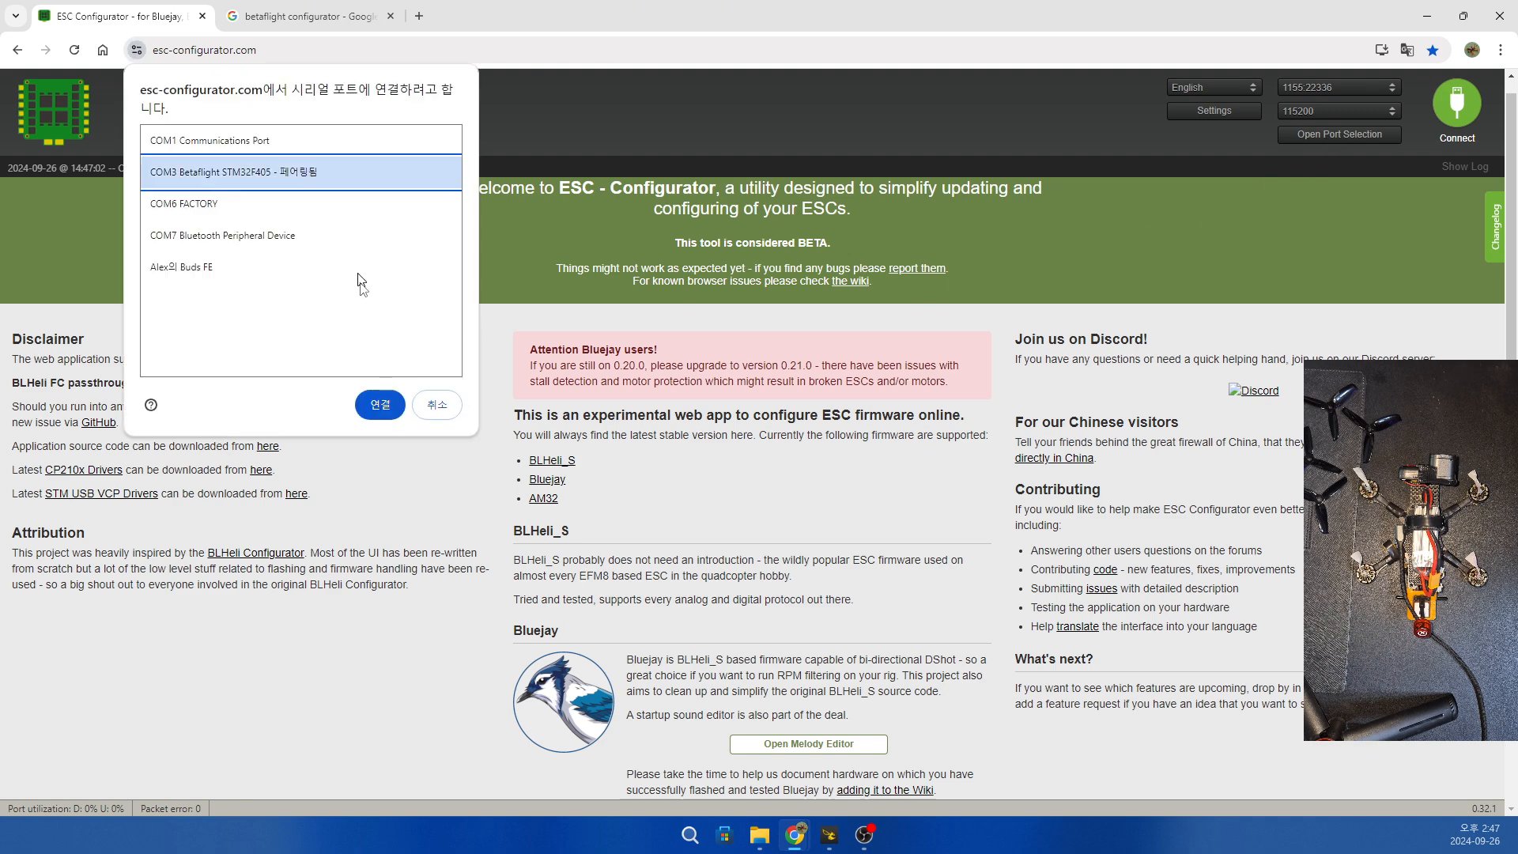
click(381, 405)
click(1443, 137)
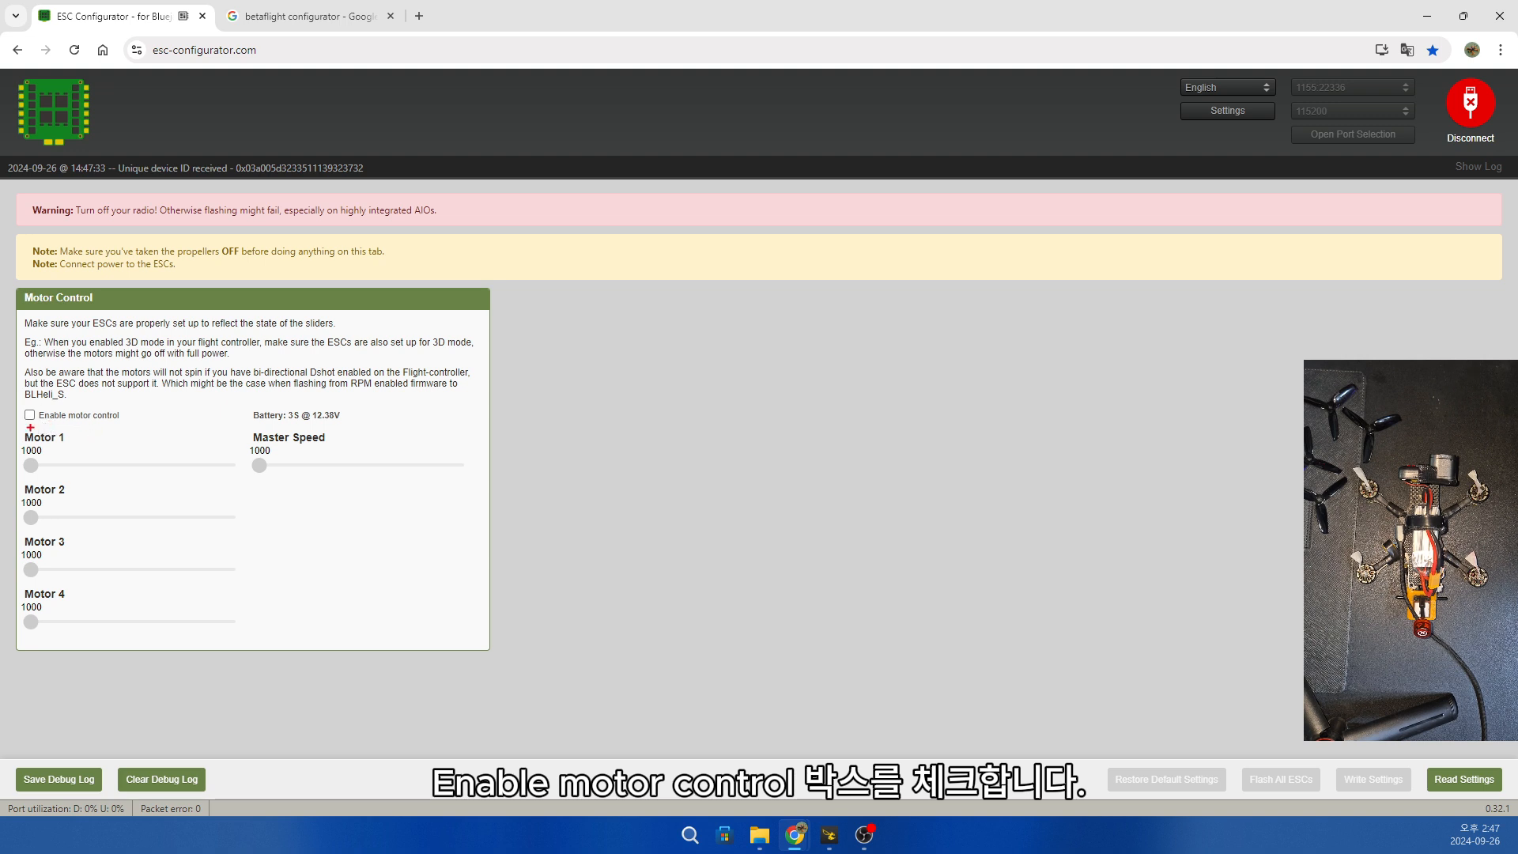
Enable motor control and test motors 1 to 4 one by one with their speed sliders.
drag(30, 427, 137, 425)
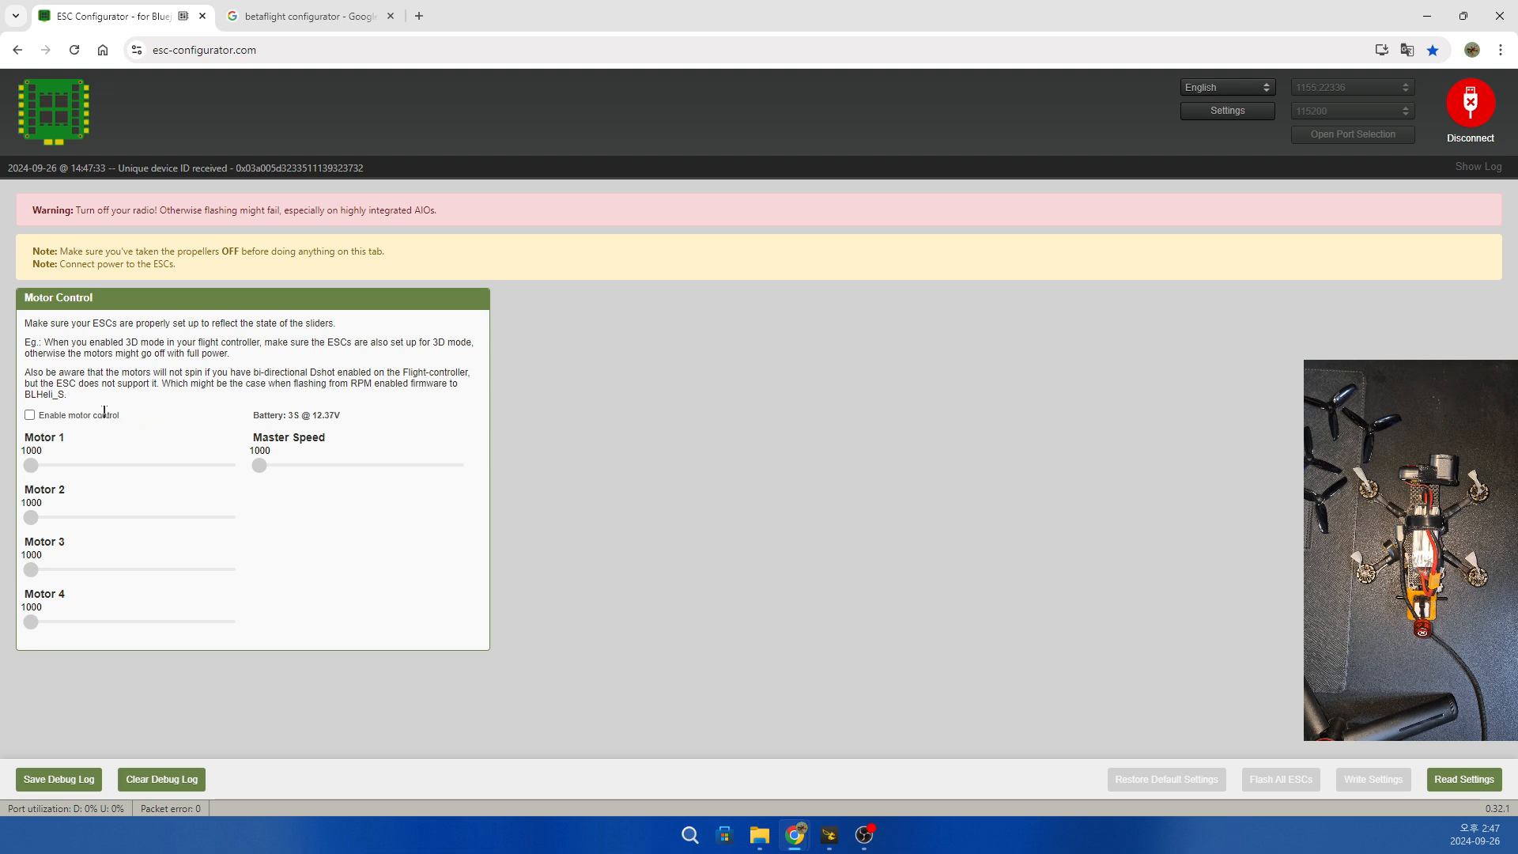
click(36, 415)
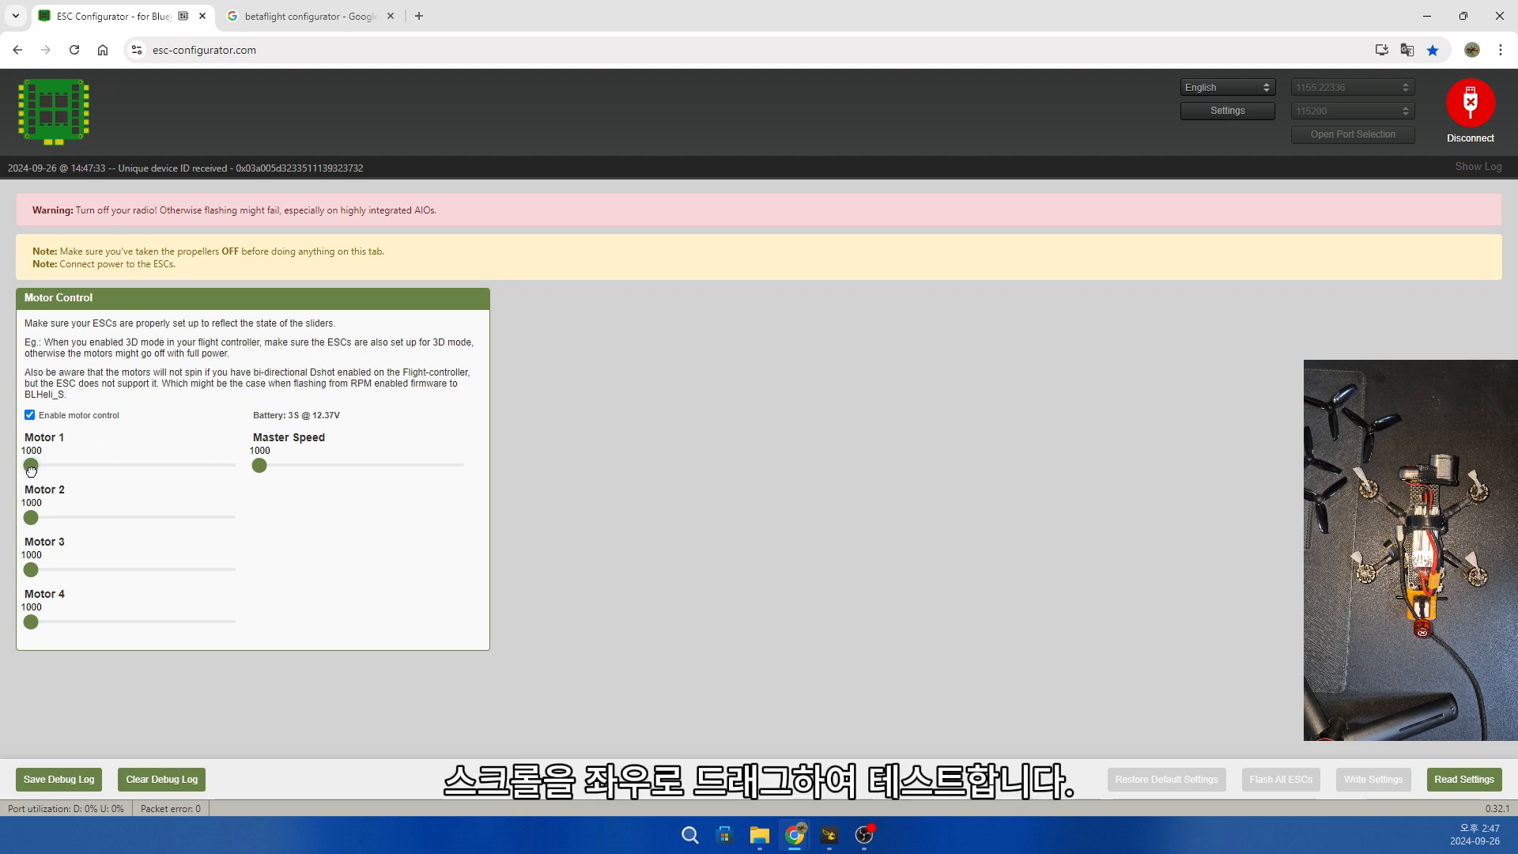
drag(31, 465, 30, 625)
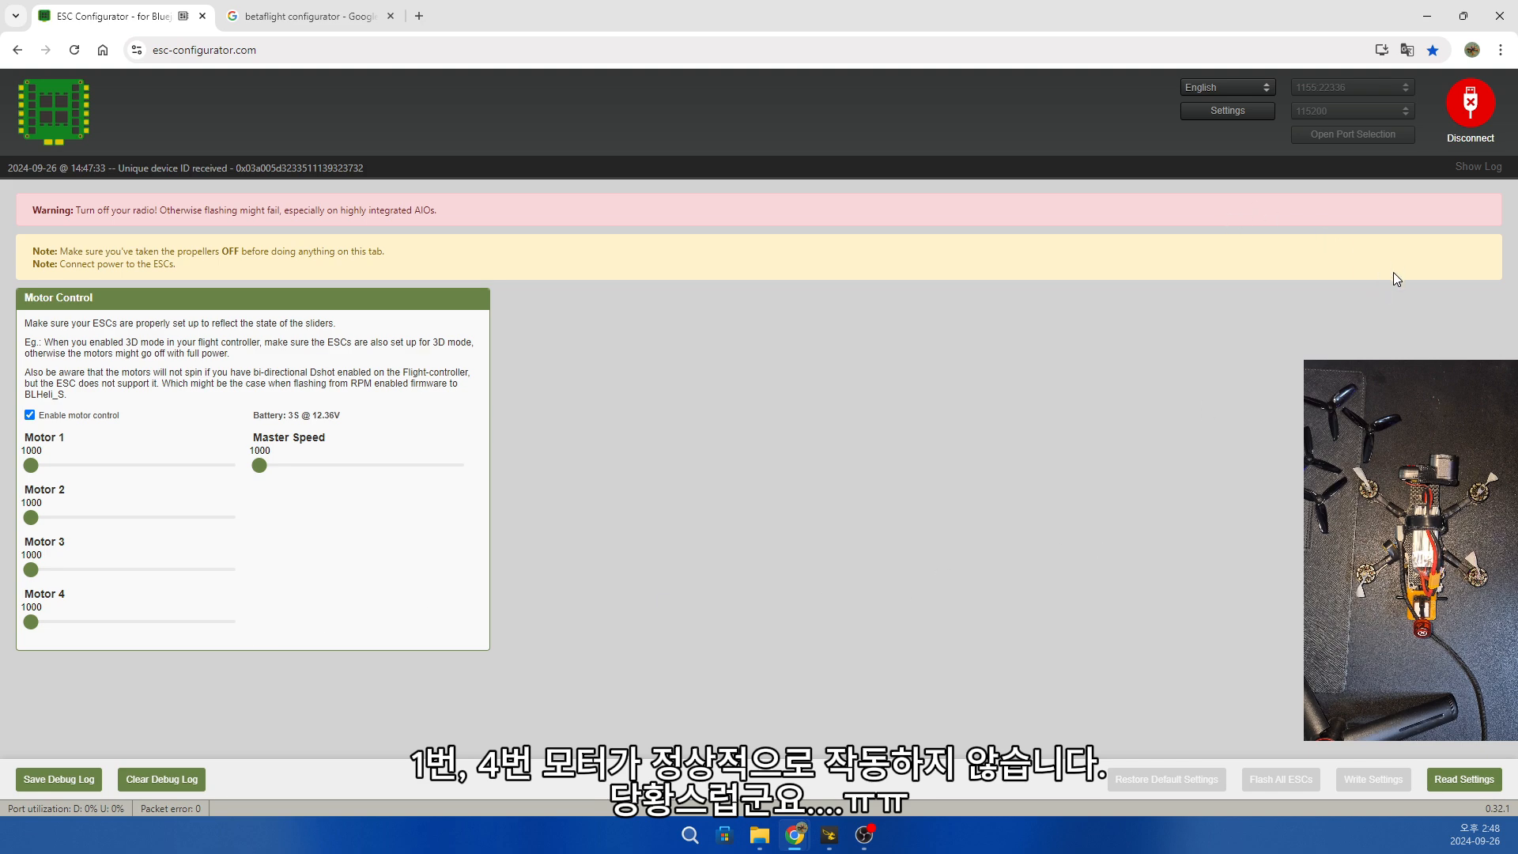
Restart the connection through the COM3 Betaflight STM32F405 port and read the ESC settings again.
click(1469, 119)
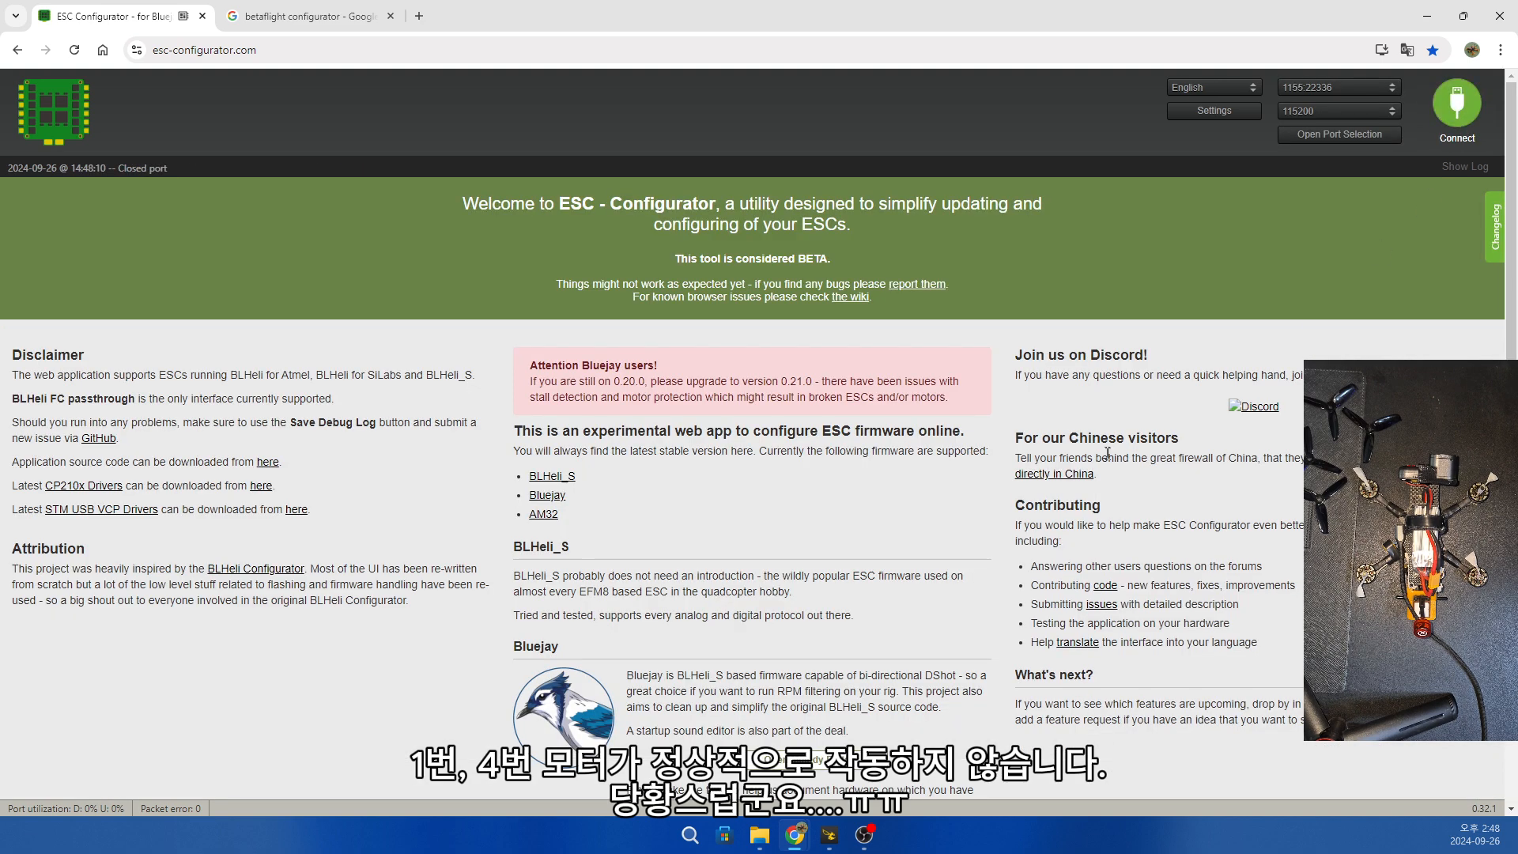
click(1456, 116)
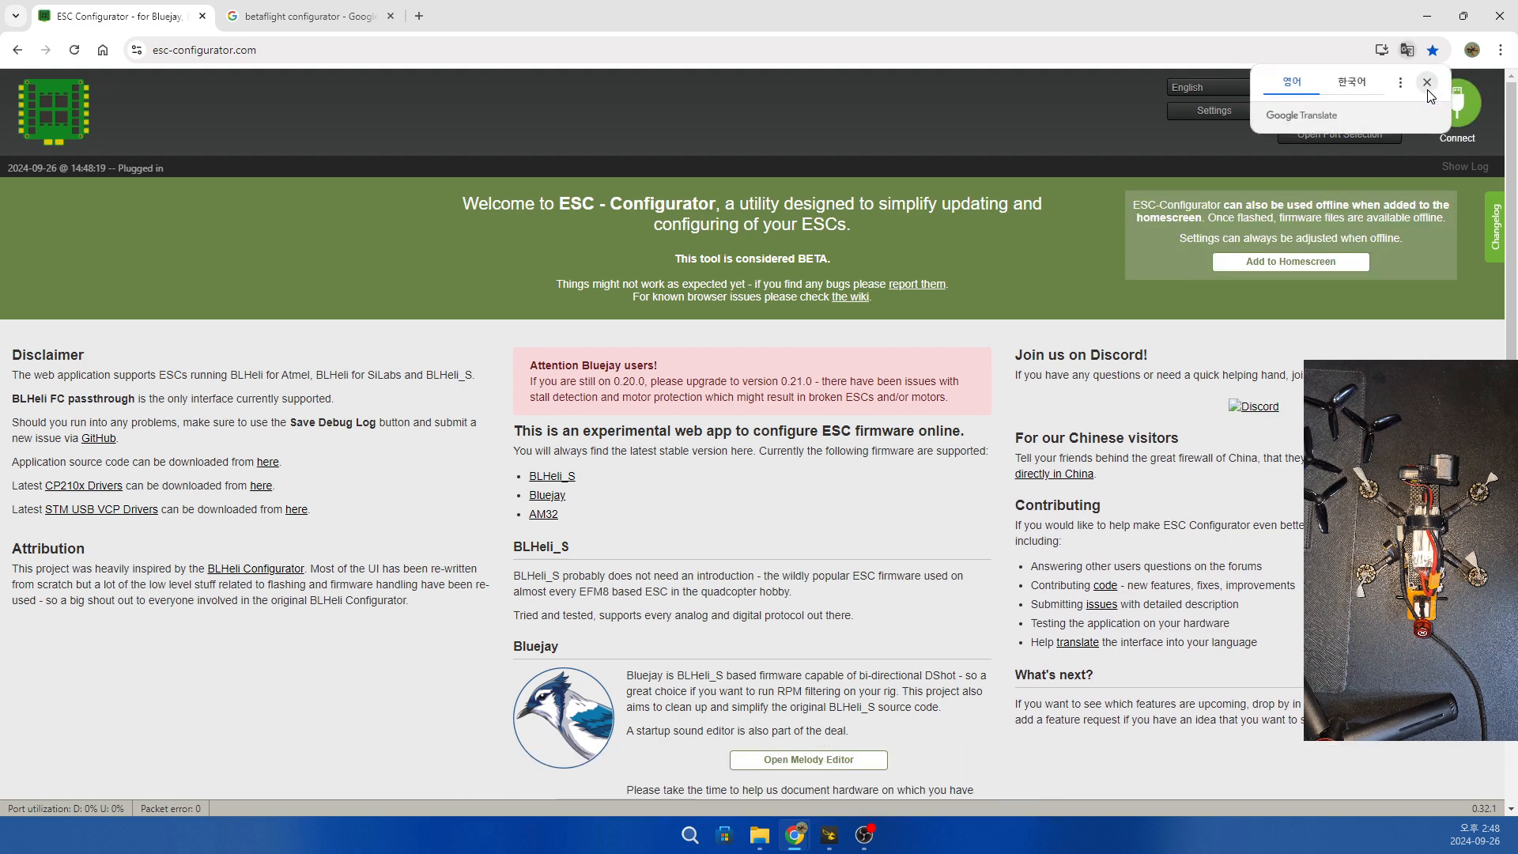
click(1428, 89)
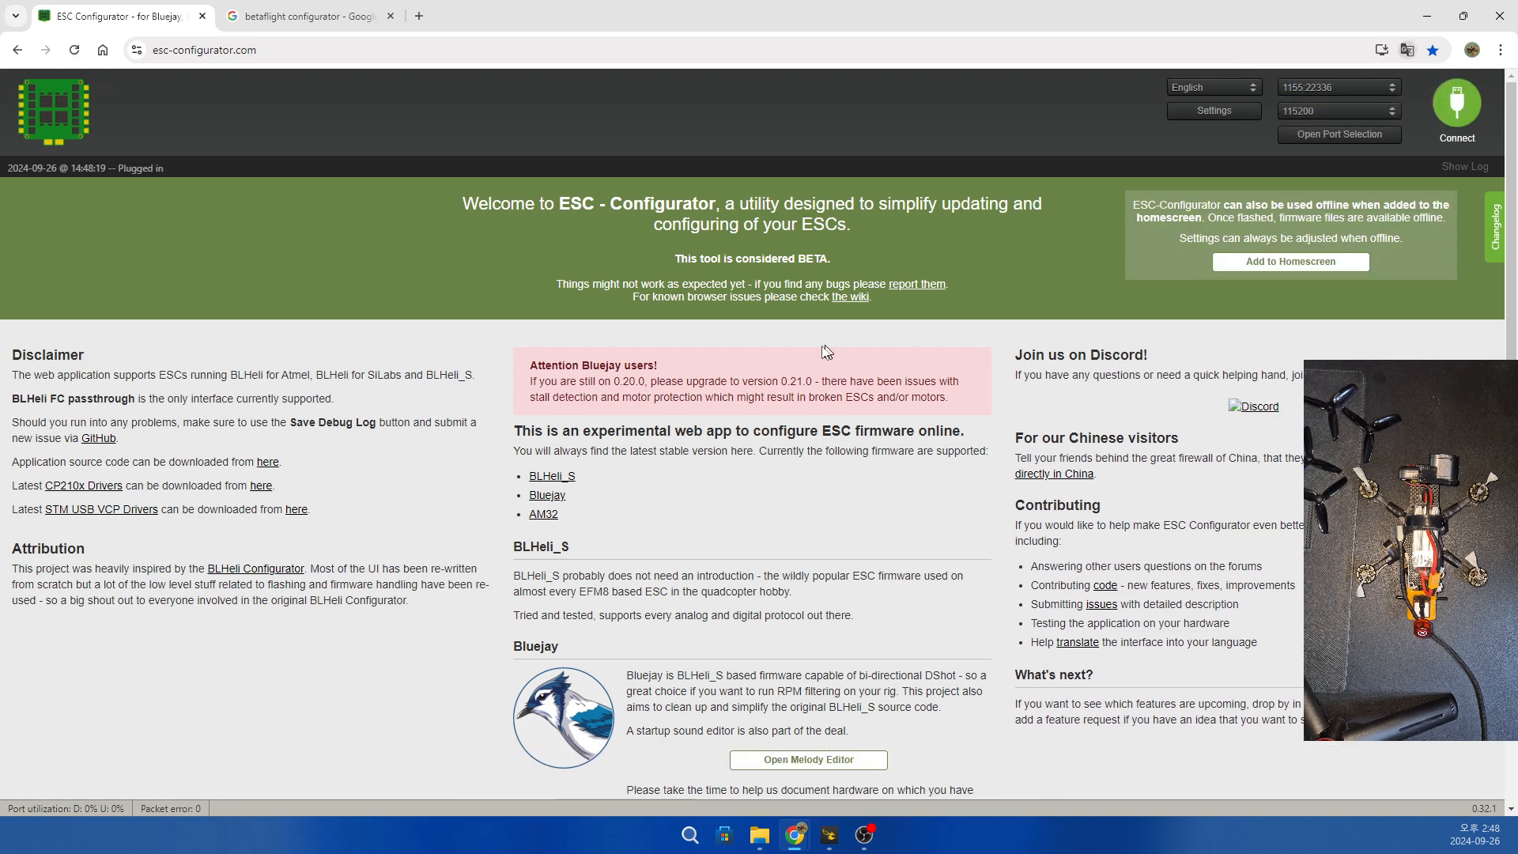
click(1304, 136)
click(297, 172)
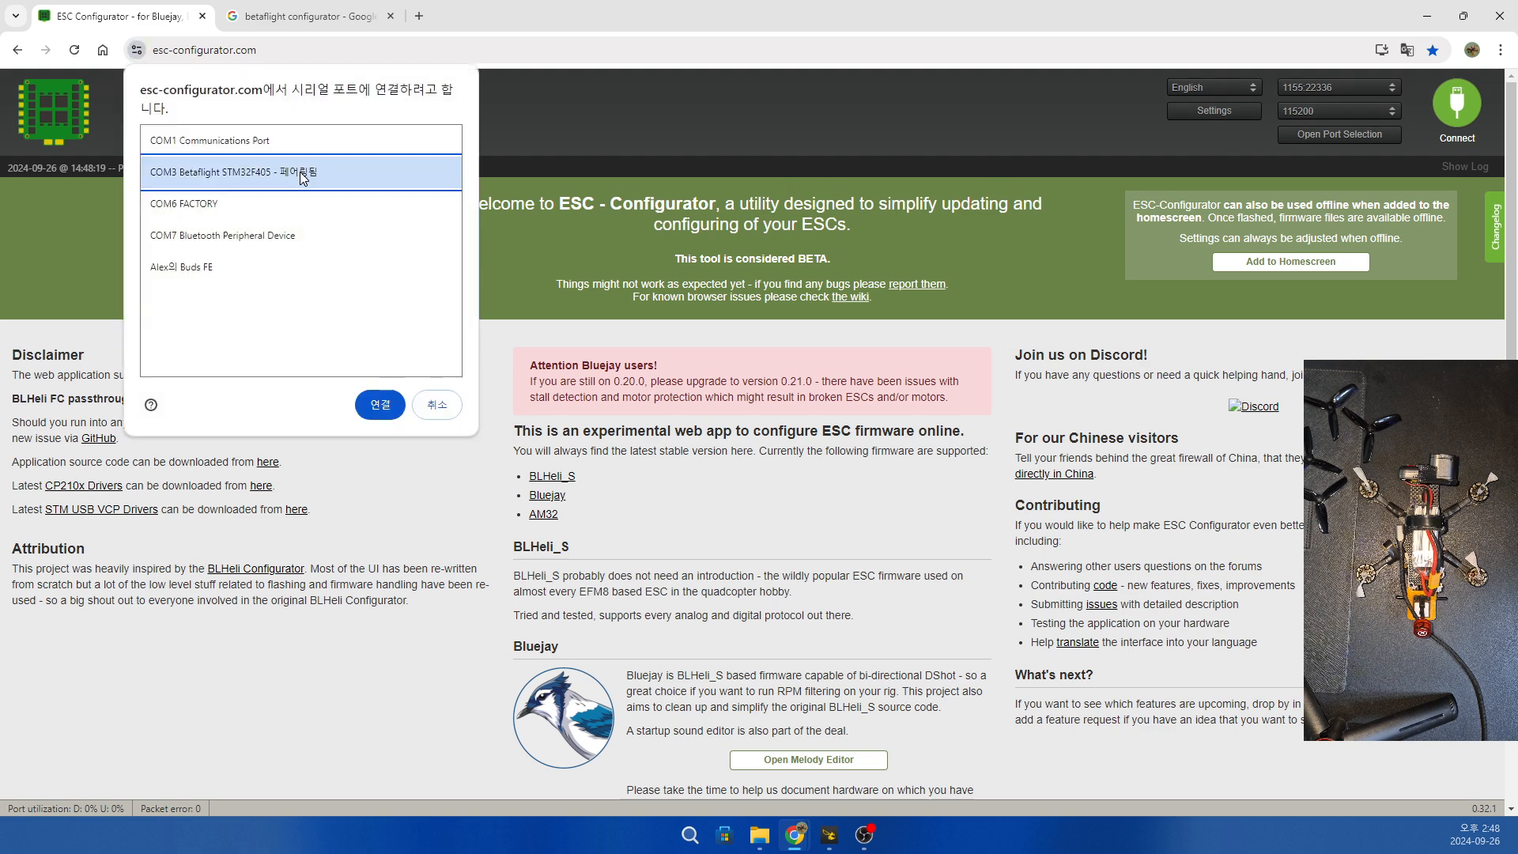
click(380, 405)
click(1460, 134)
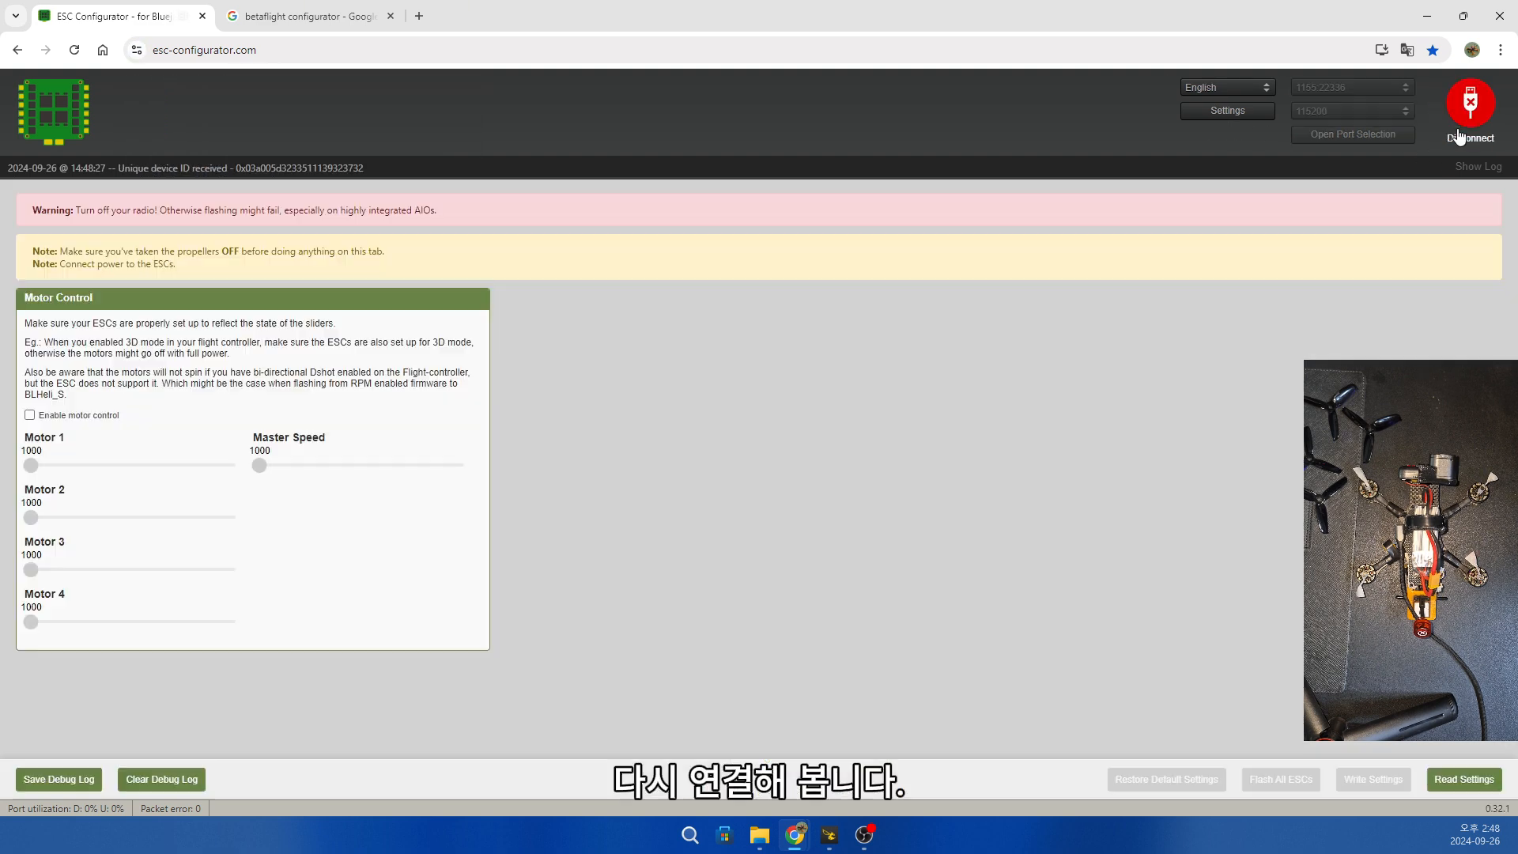
click(1465, 780)
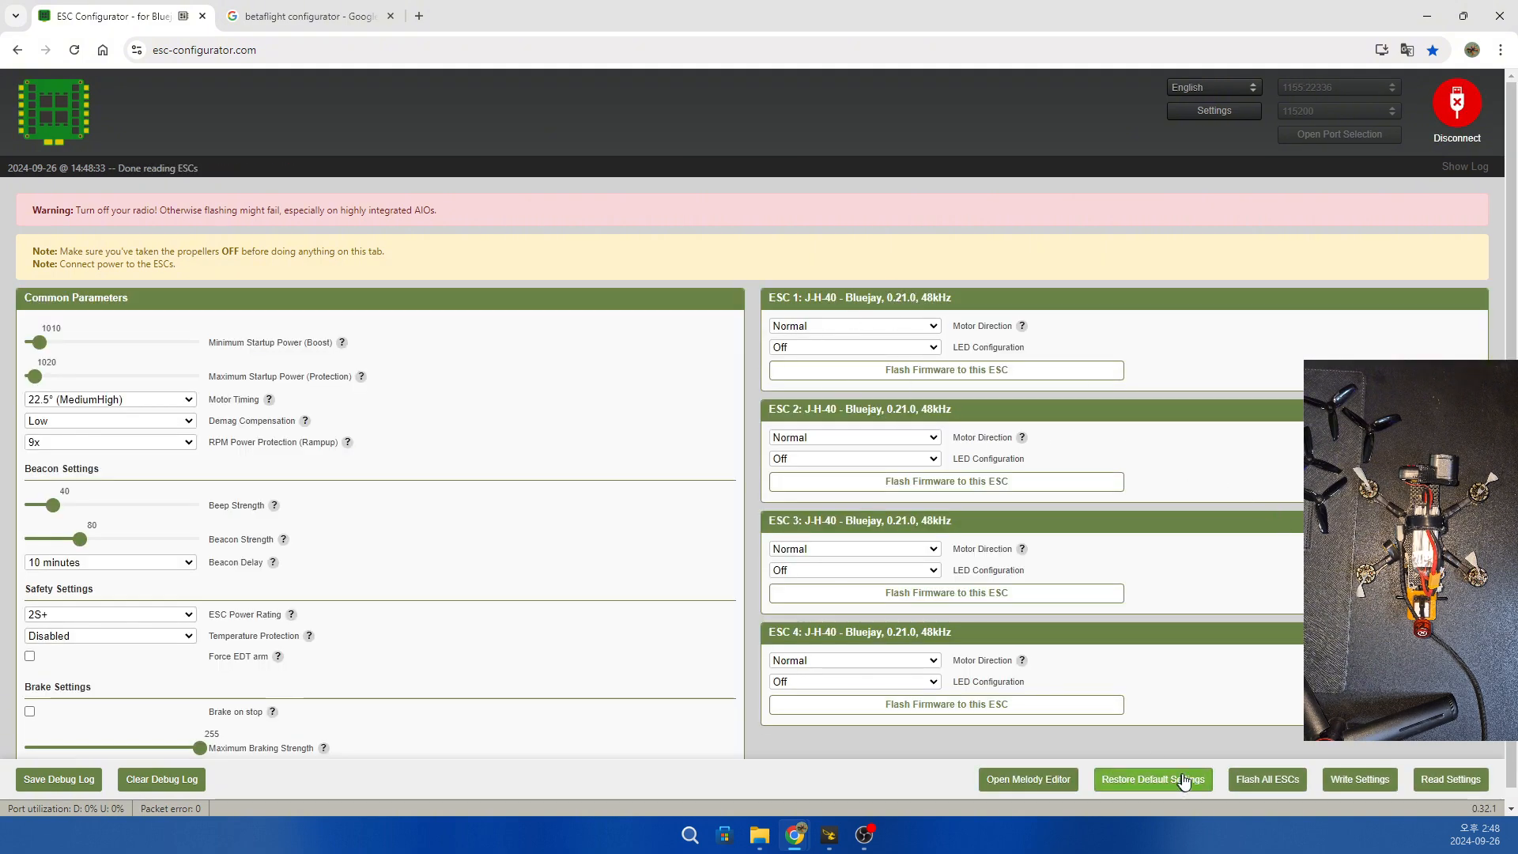
Flash all ESCs with Bluejay firmware version v0.19.2 at a PWM frequency of 48.
click(1269, 779)
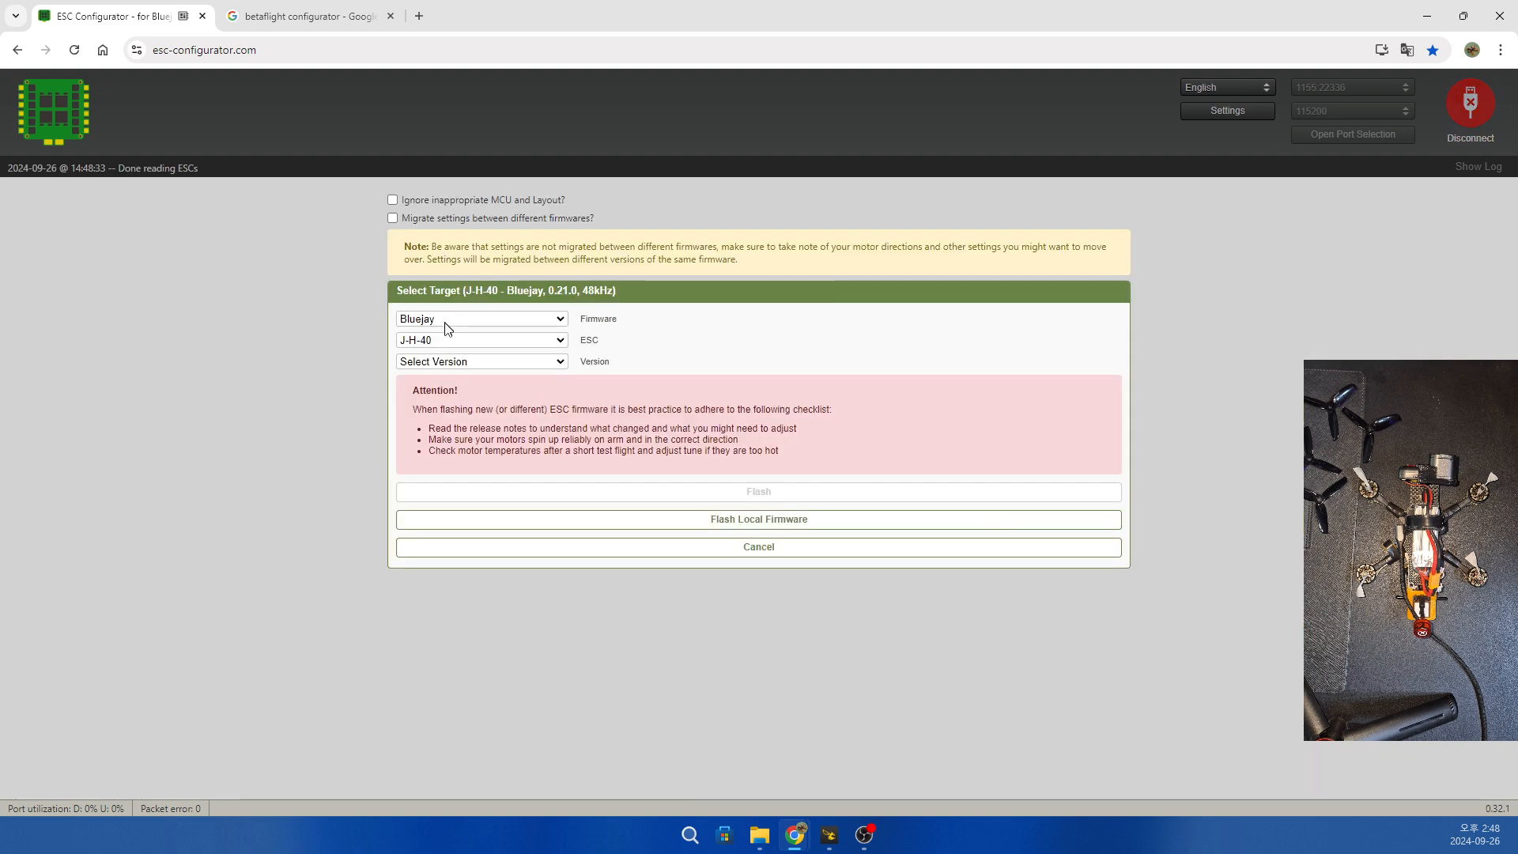
click(457, 365)
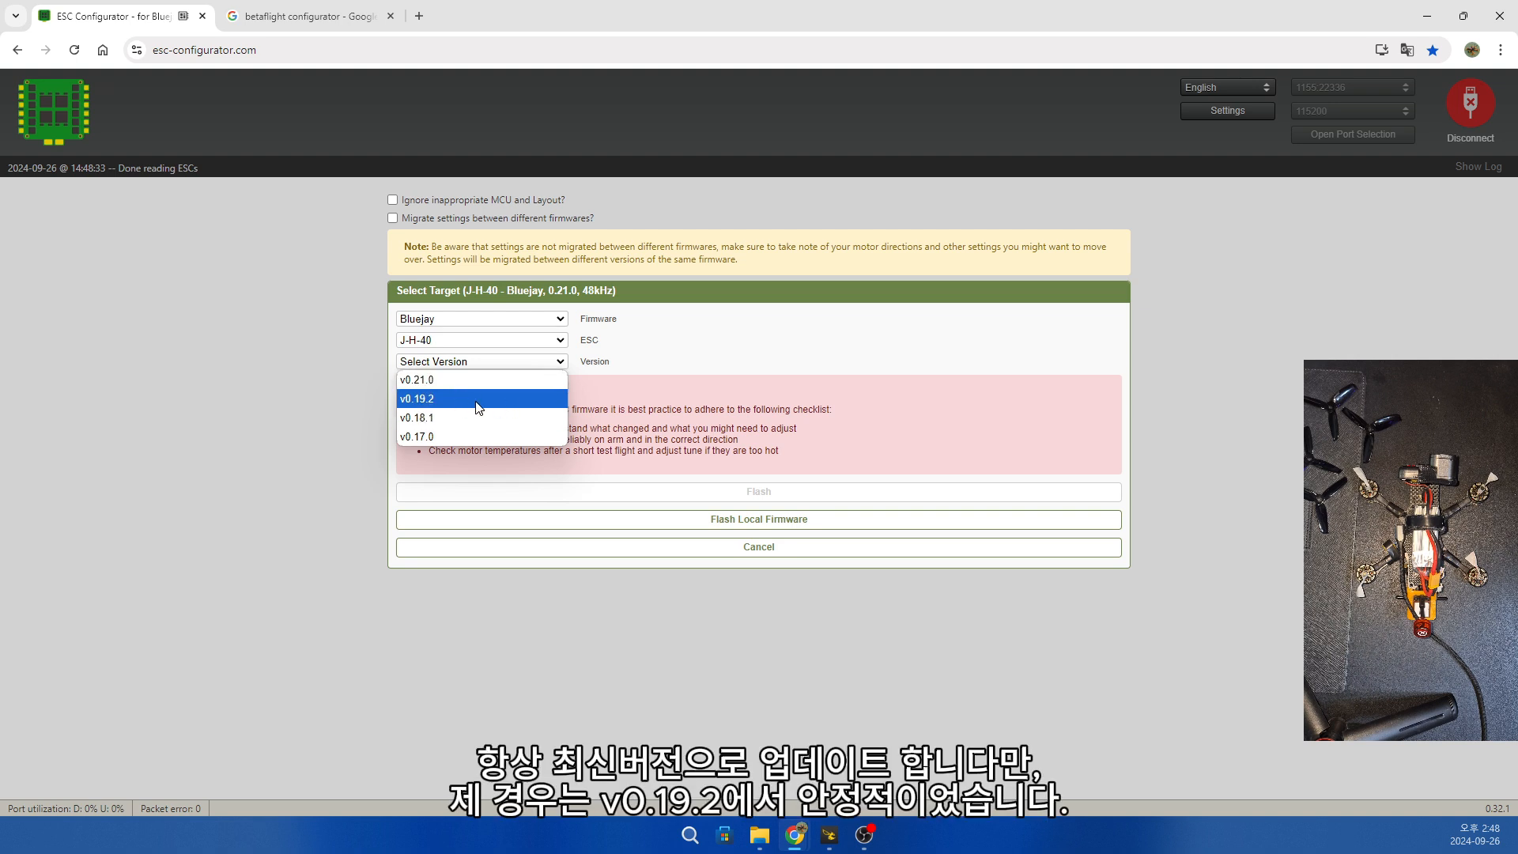
click(525, 395)
click(494, 383)
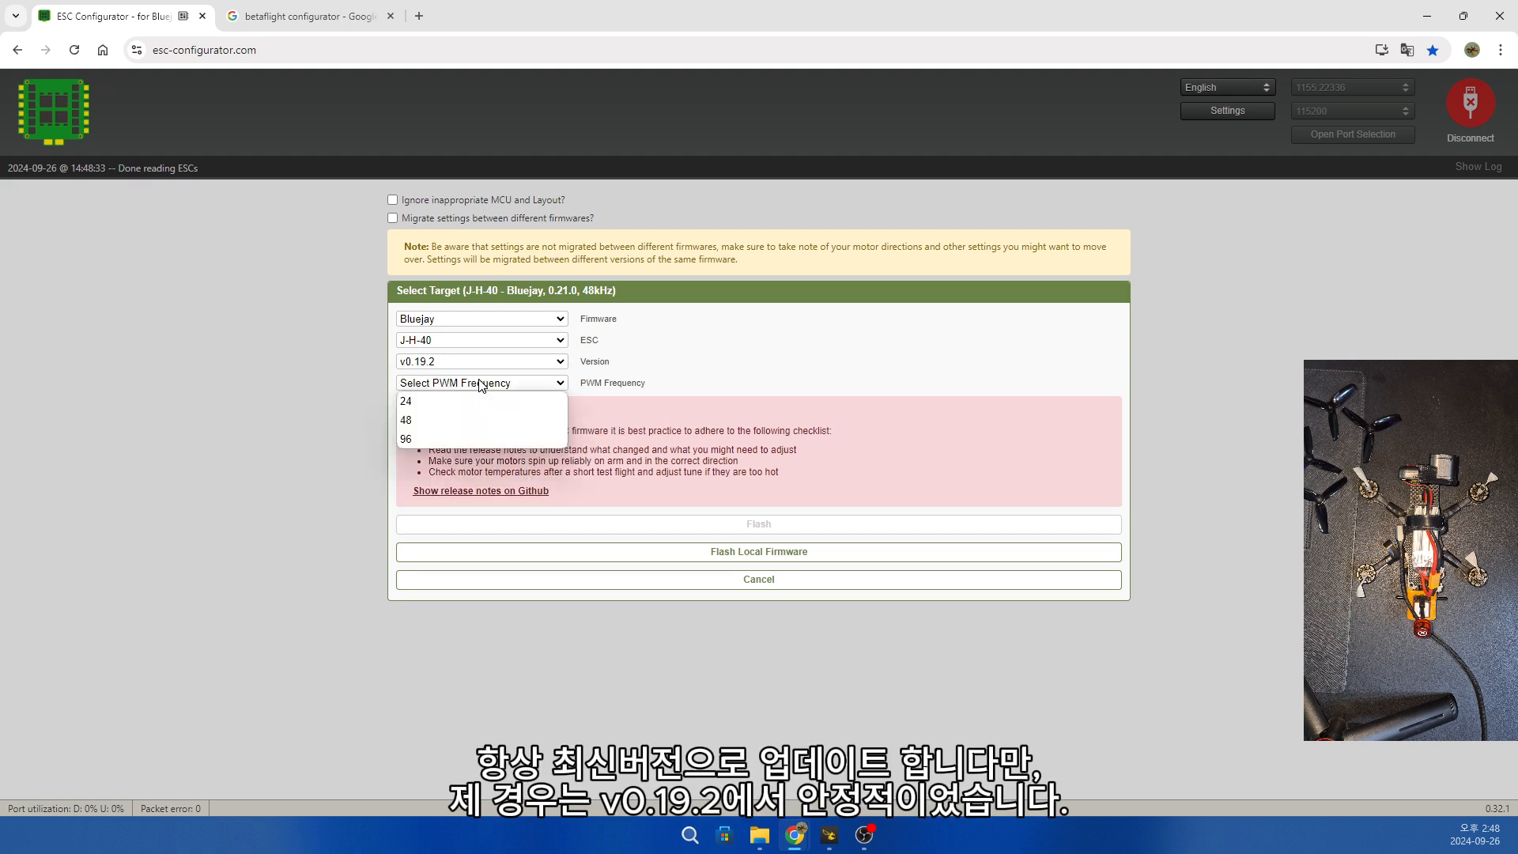
click(430, 424)
click(766, 528)
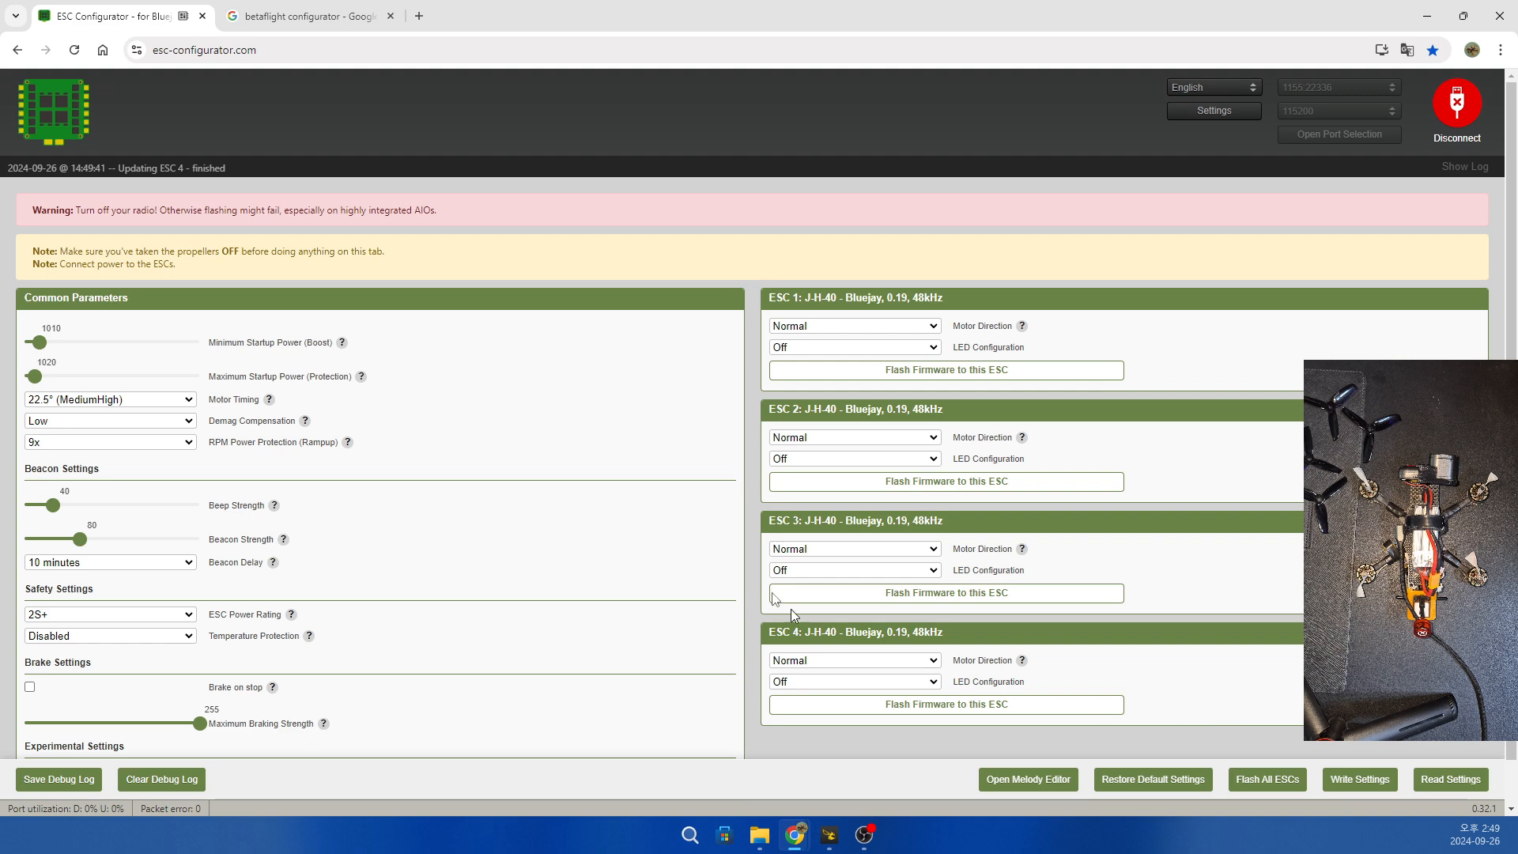
Set Motor Timing to 15° (Medium) and RPM Power Protection (Rampup) to 3x, with Temperature Protection set to Disabled.
click(124, 400)
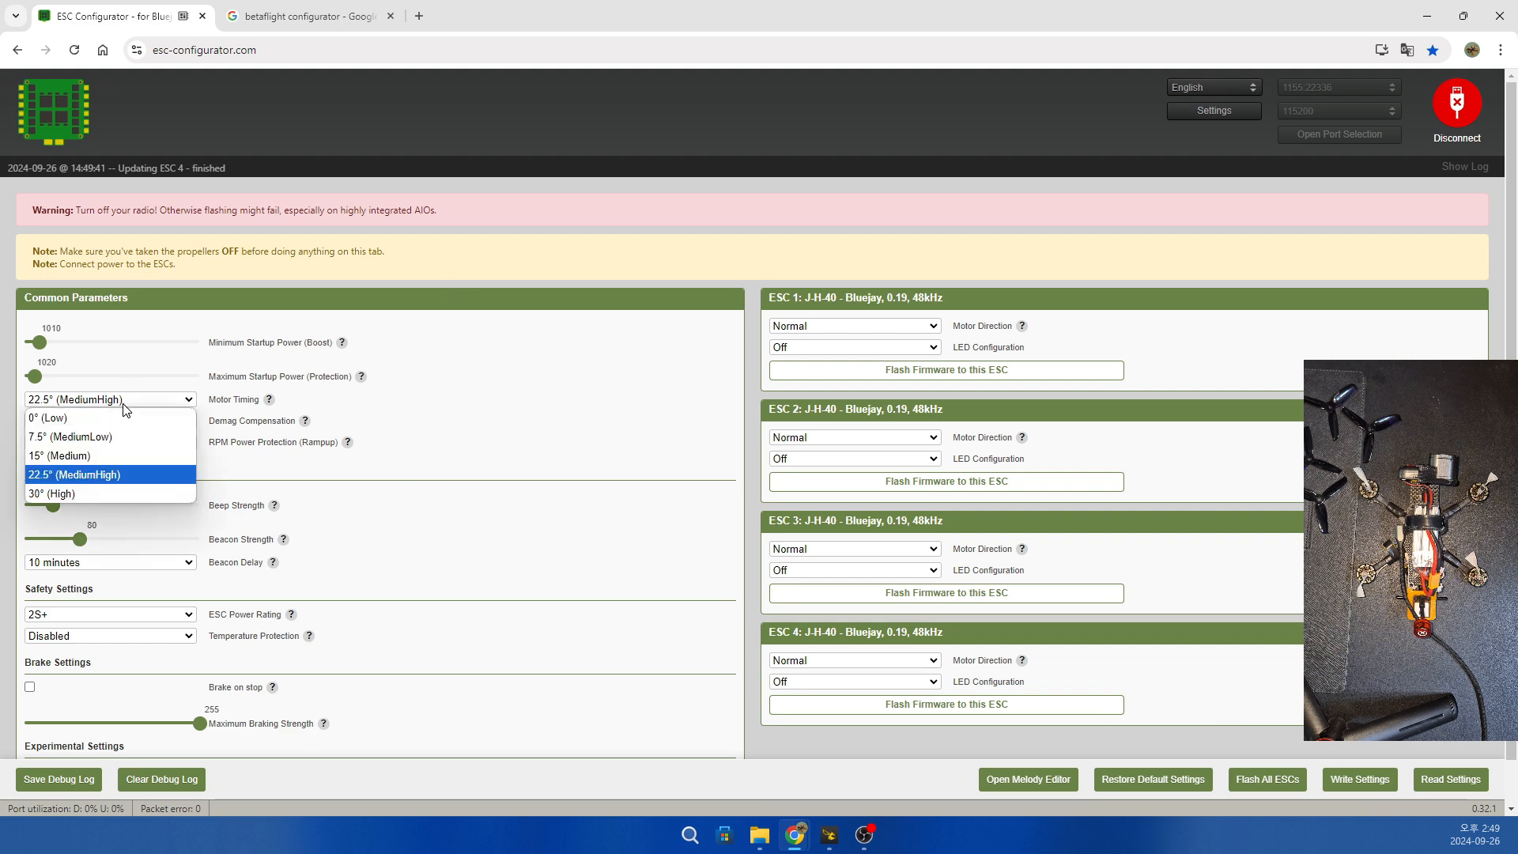
click(112, 457)
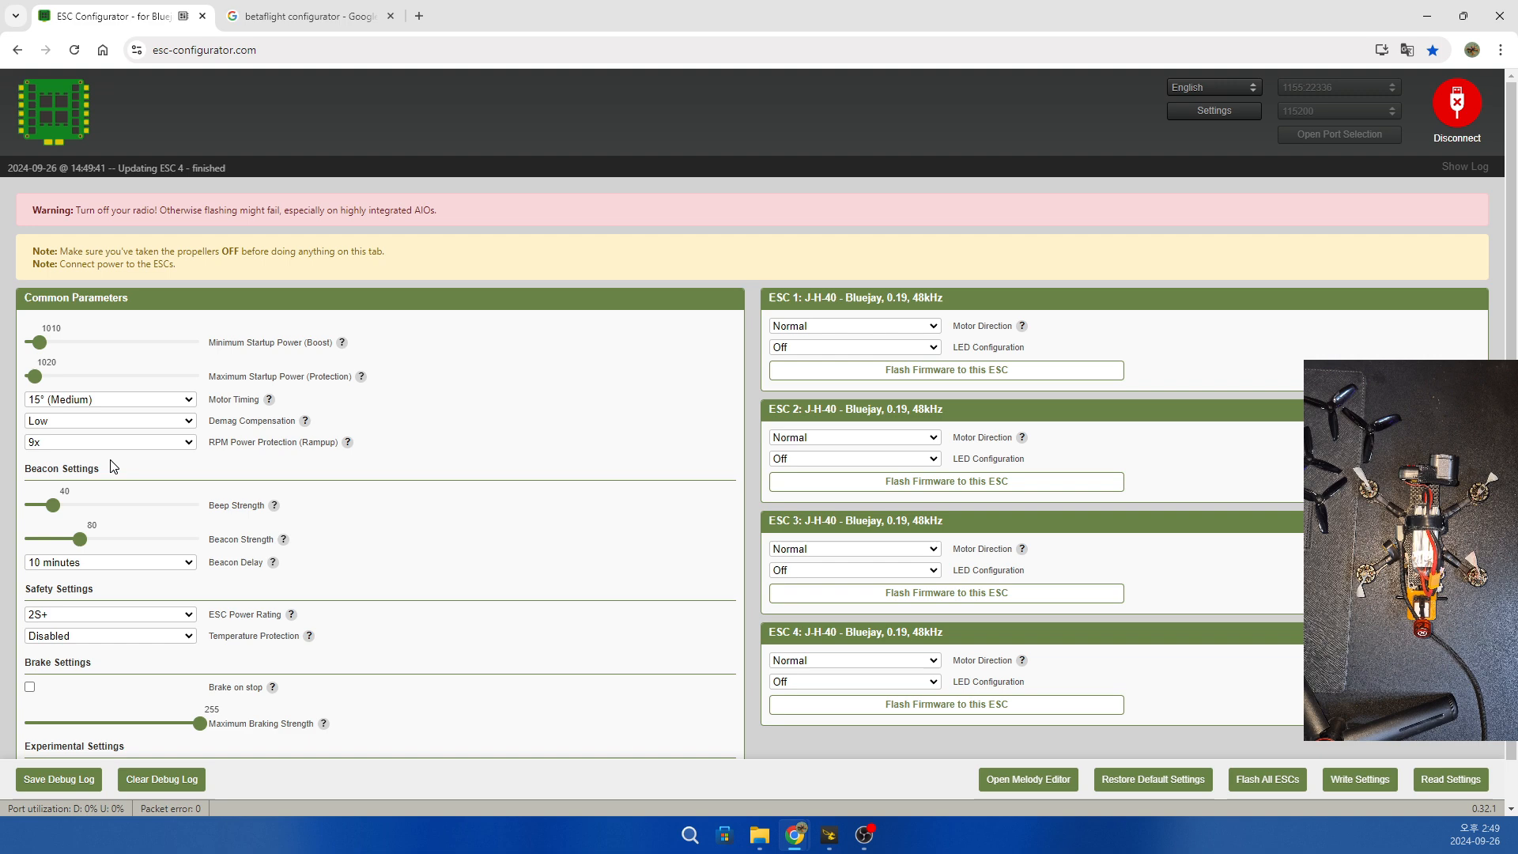
click(57, 445)
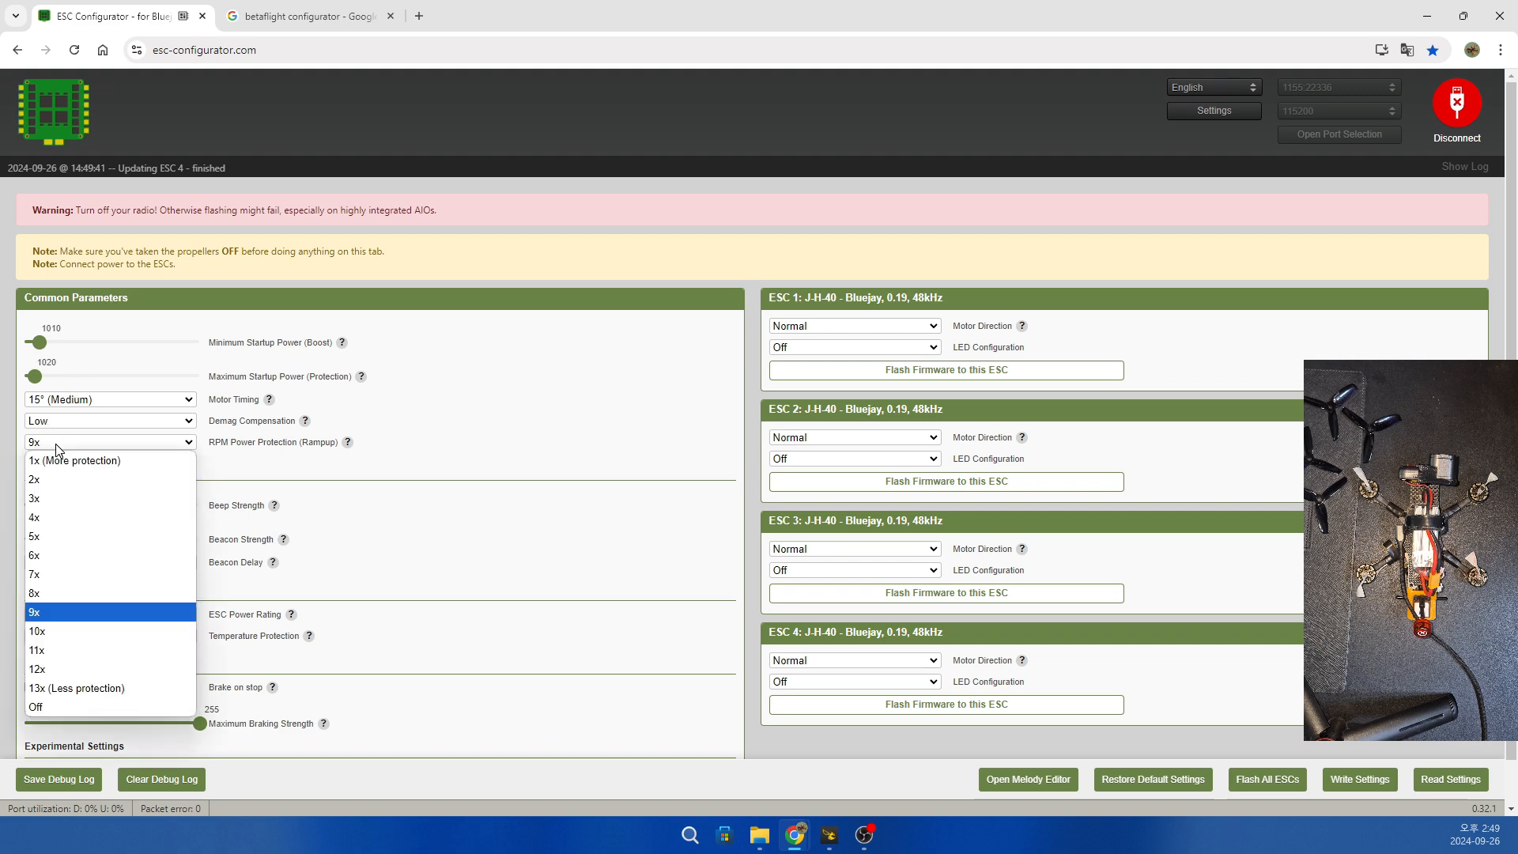
click(63, 507)
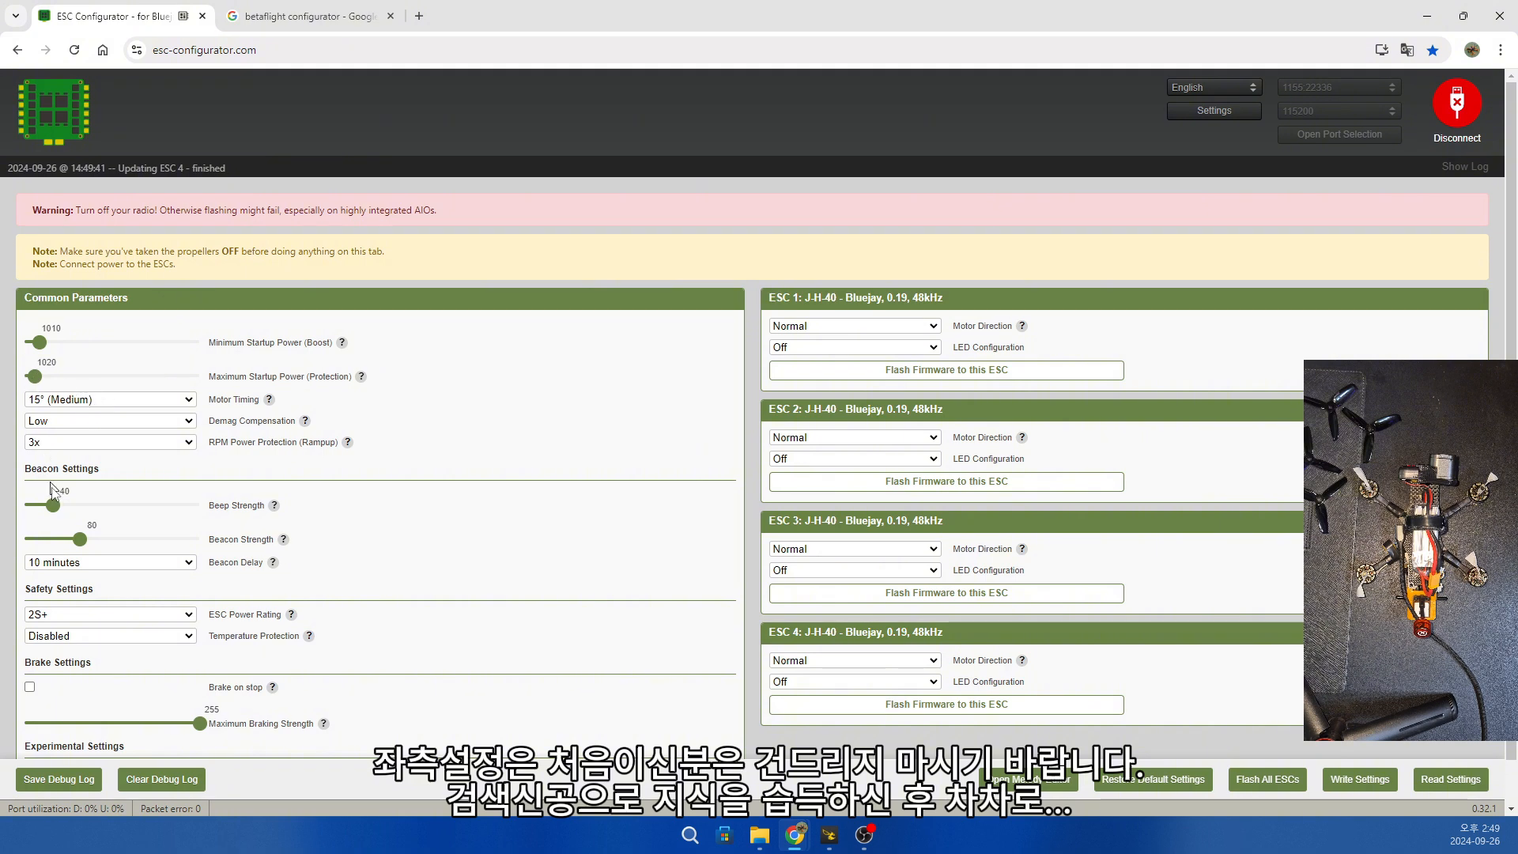
click(63, 637)
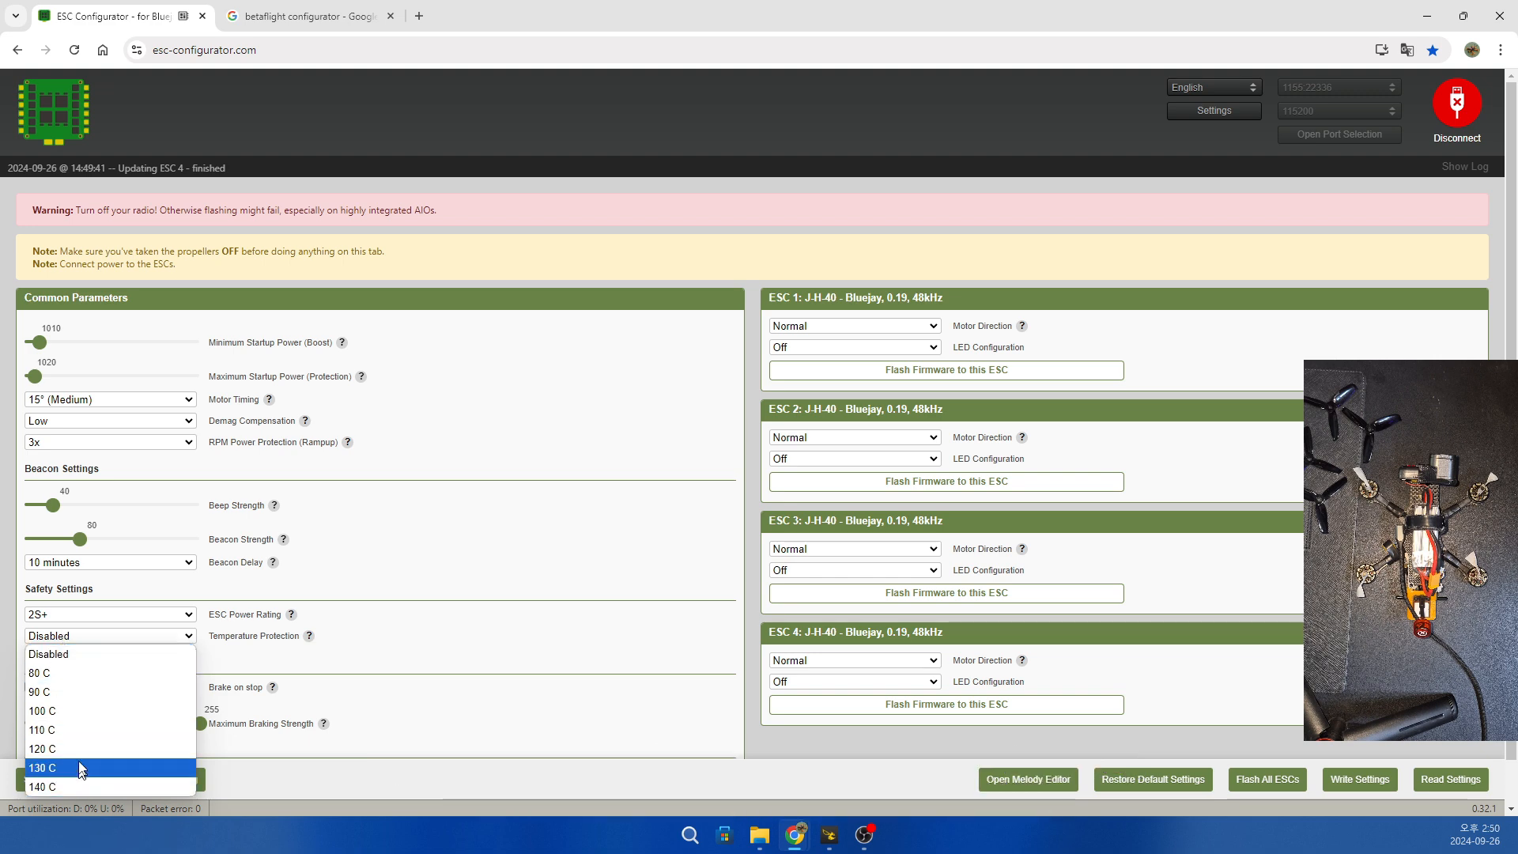
click(82, 658)
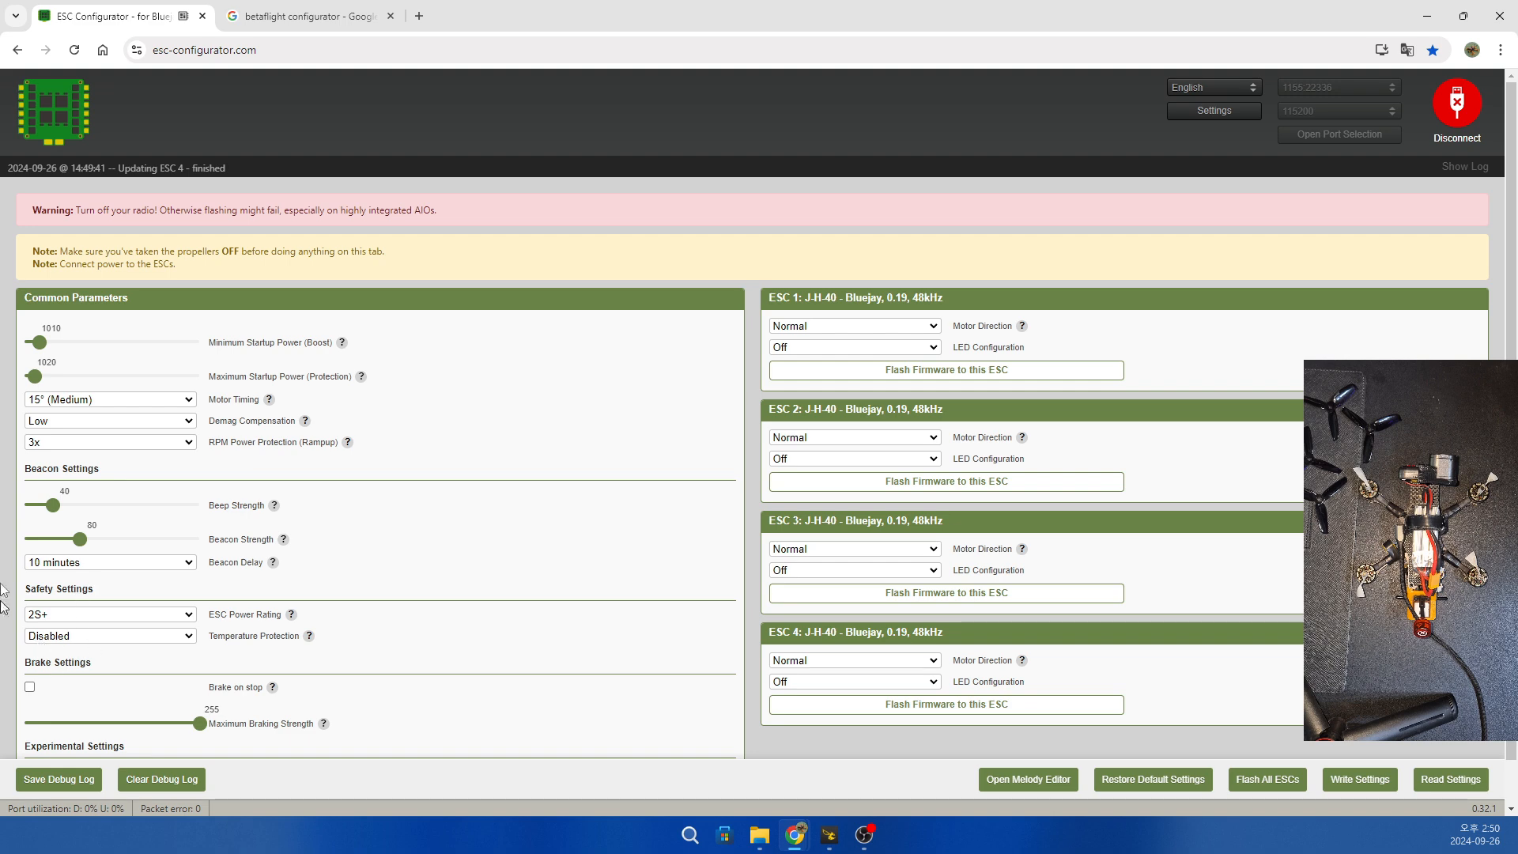
Set Minimum Startup Power to 1125 and Maximum Startup Power to 1200, and write the settings to the ESCs.
drag(41, 343, 289, 365)
drag(37, 380, 140, 383)
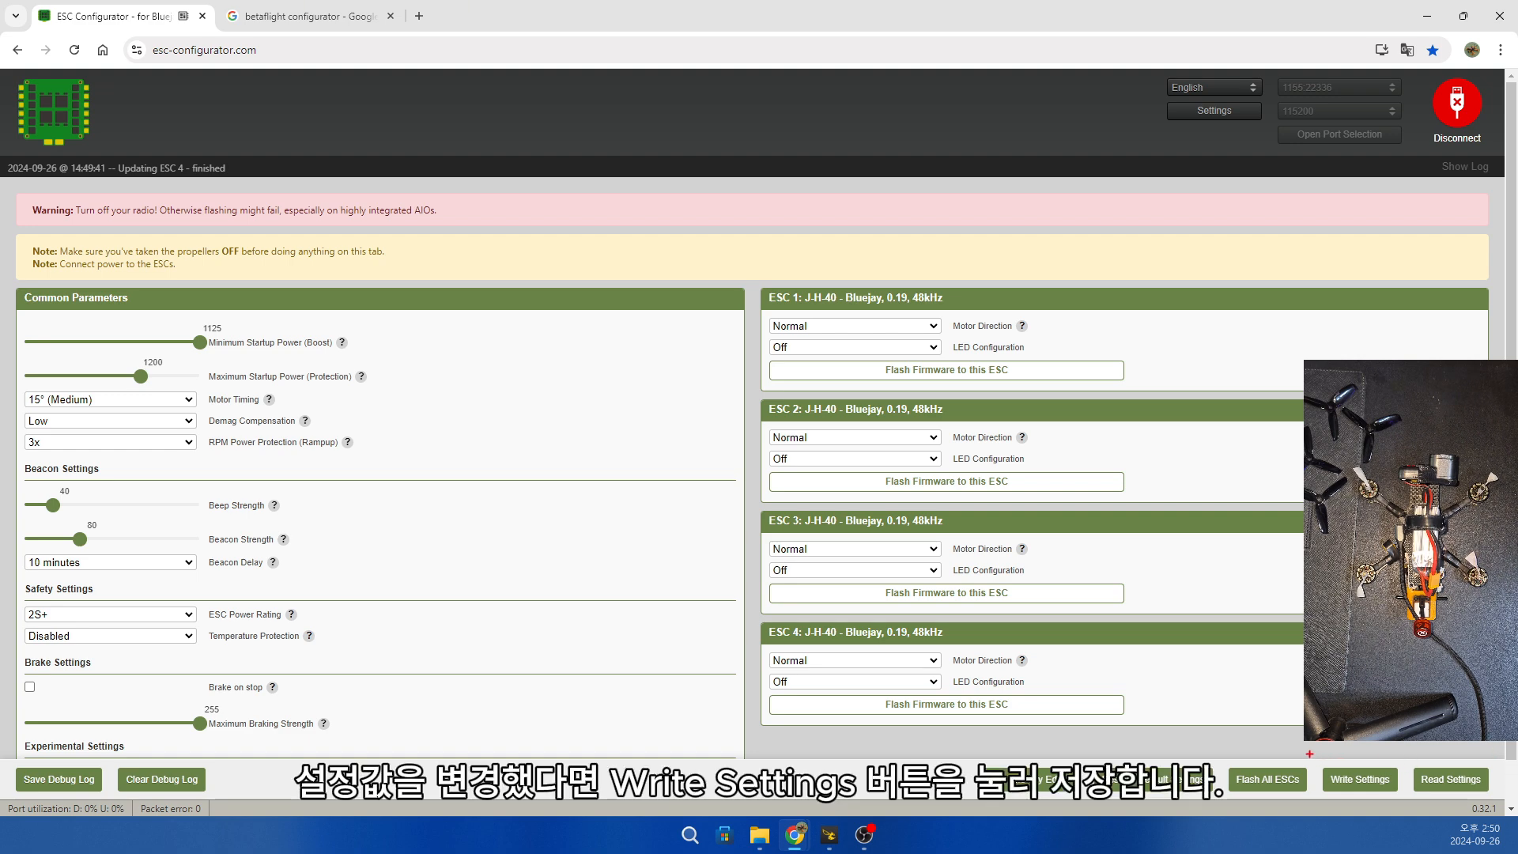
mouse_move(1310, 754)
mouse_down()
mouse_move(1331, 780)
mouse_move(1406, 792)
mouse_up()
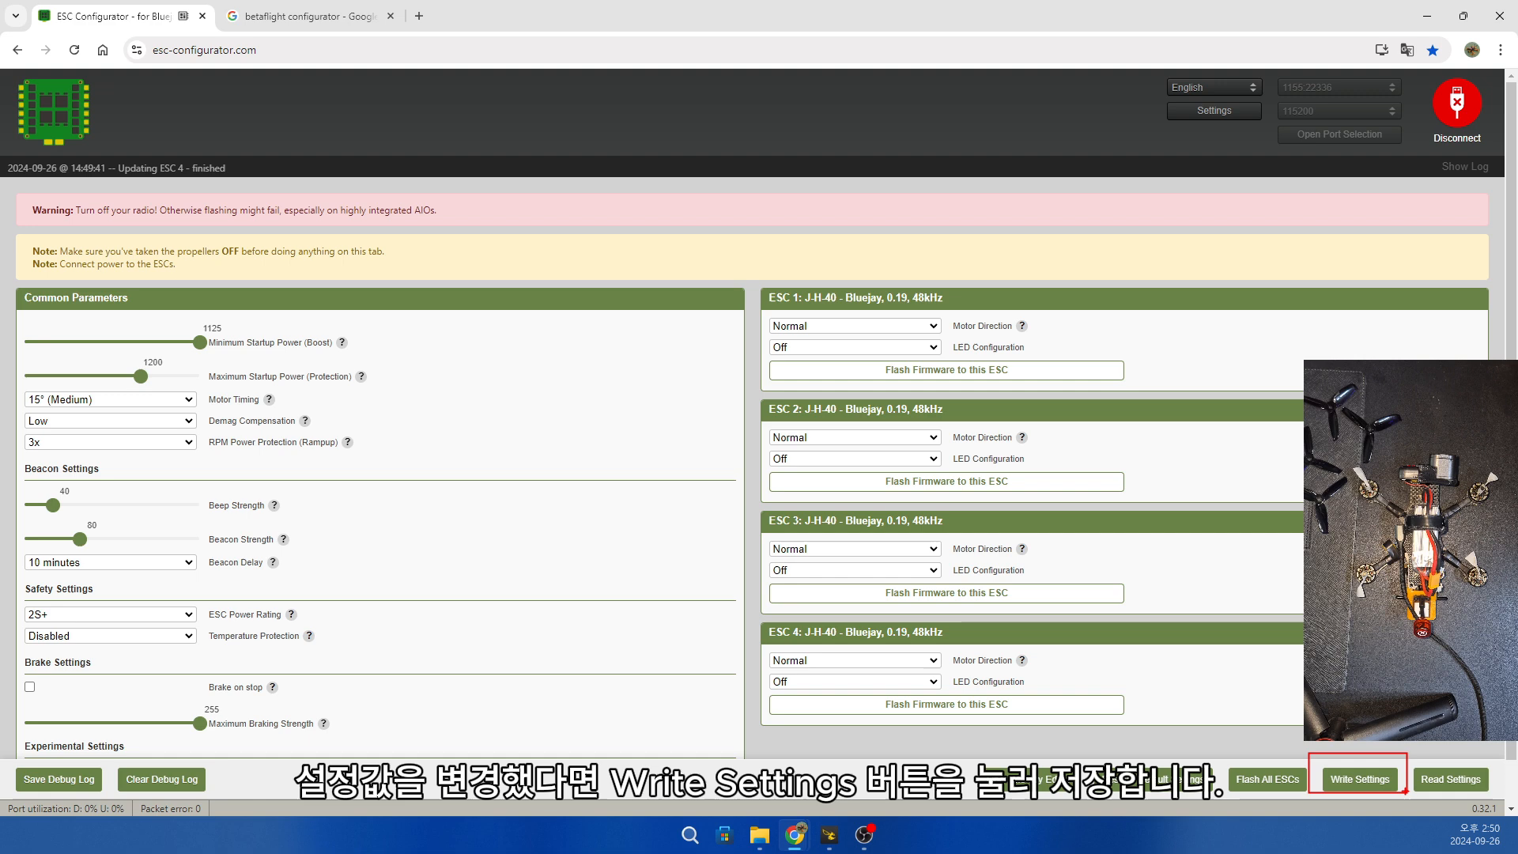
click(1361, 780)
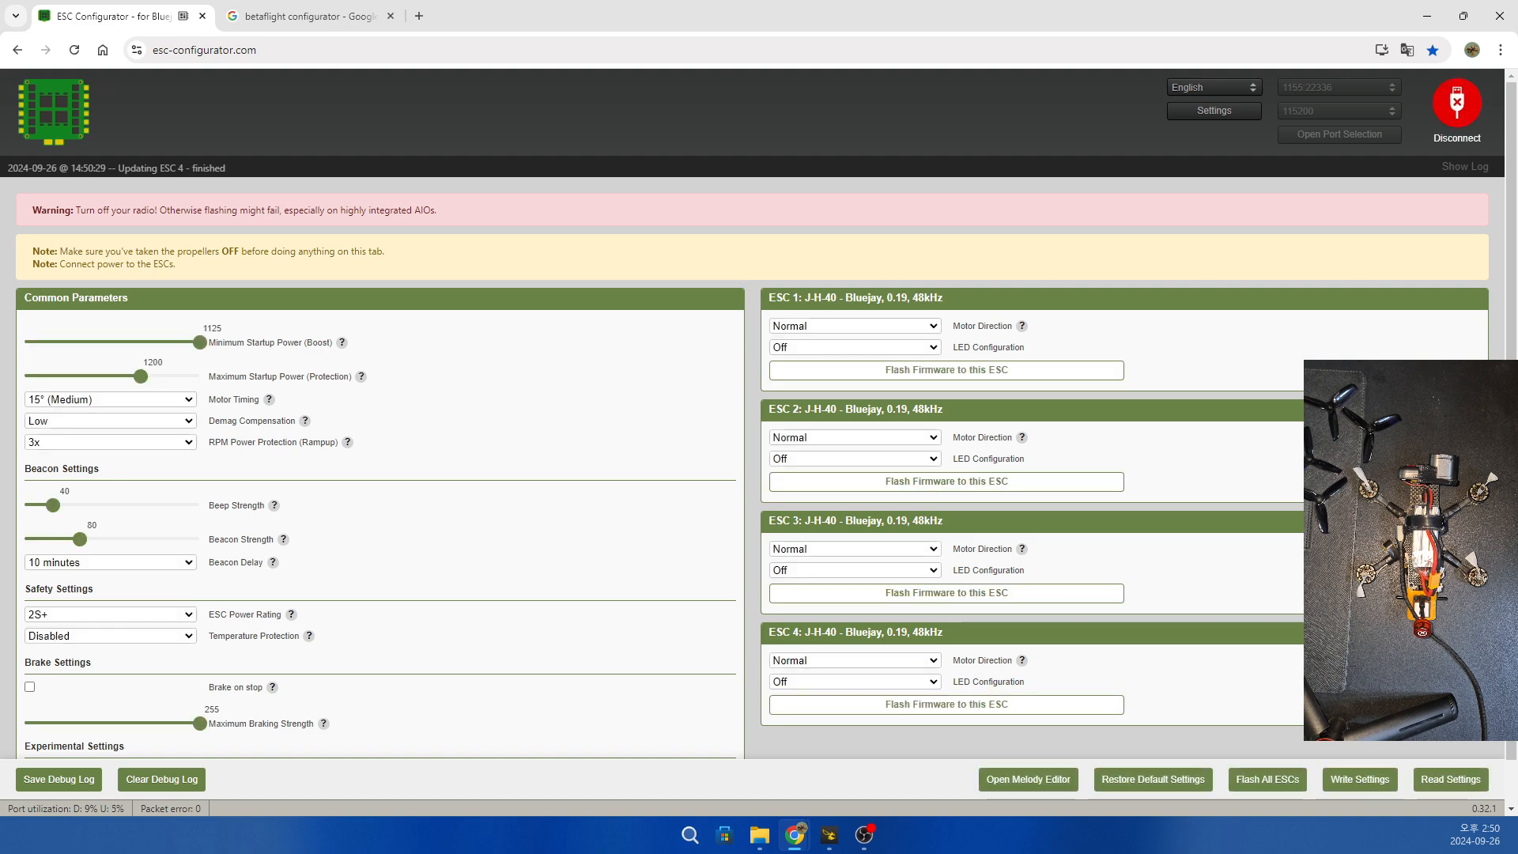
Disconnect the flight controller and reconnect to it through the COM3 Betaflight STM32F405 port.
click(1451, 126)
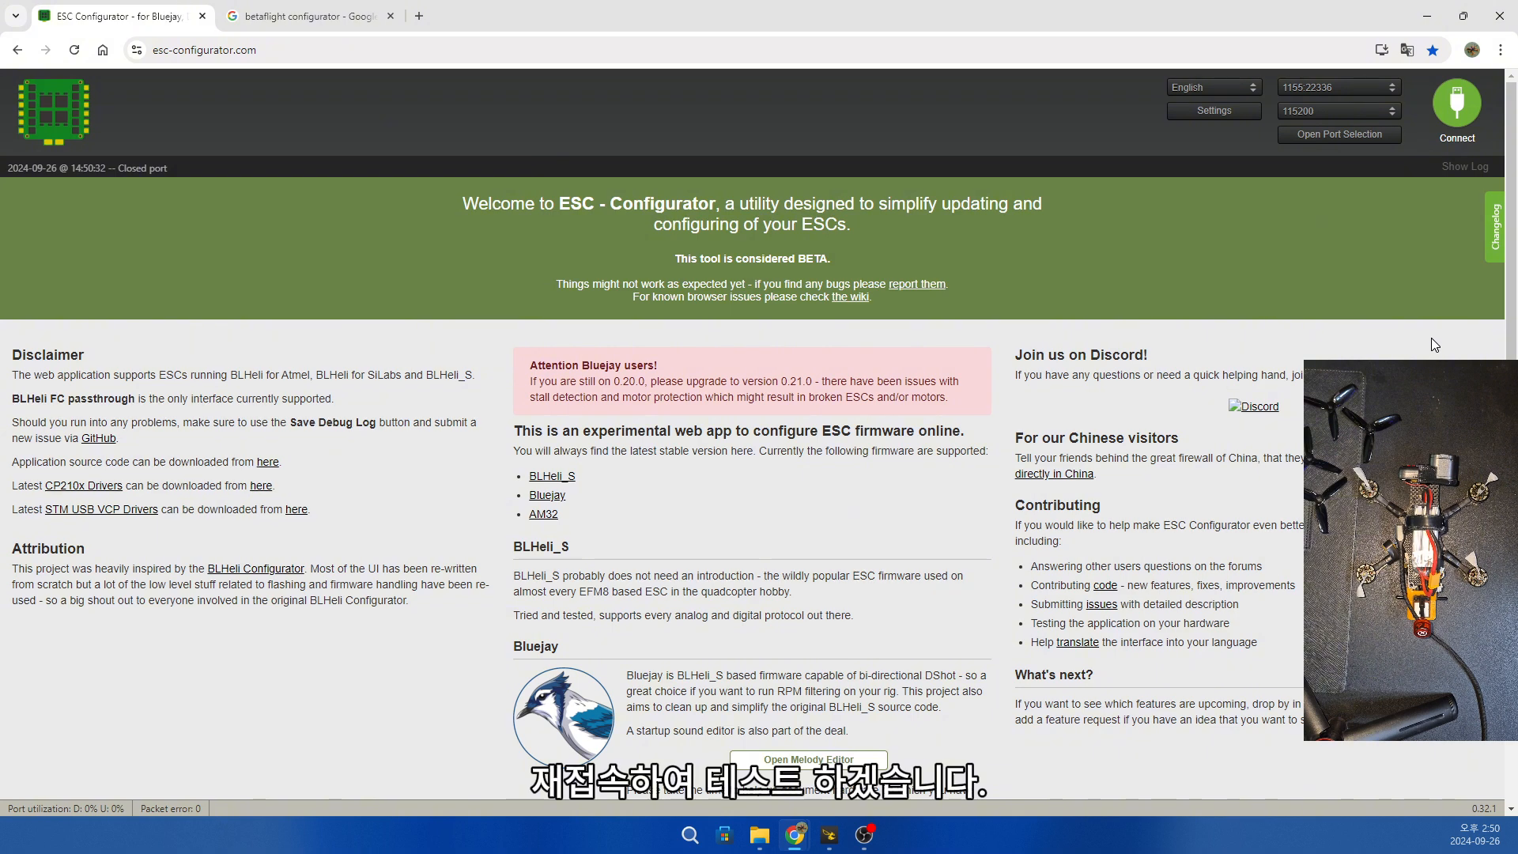
click(1353, 143)
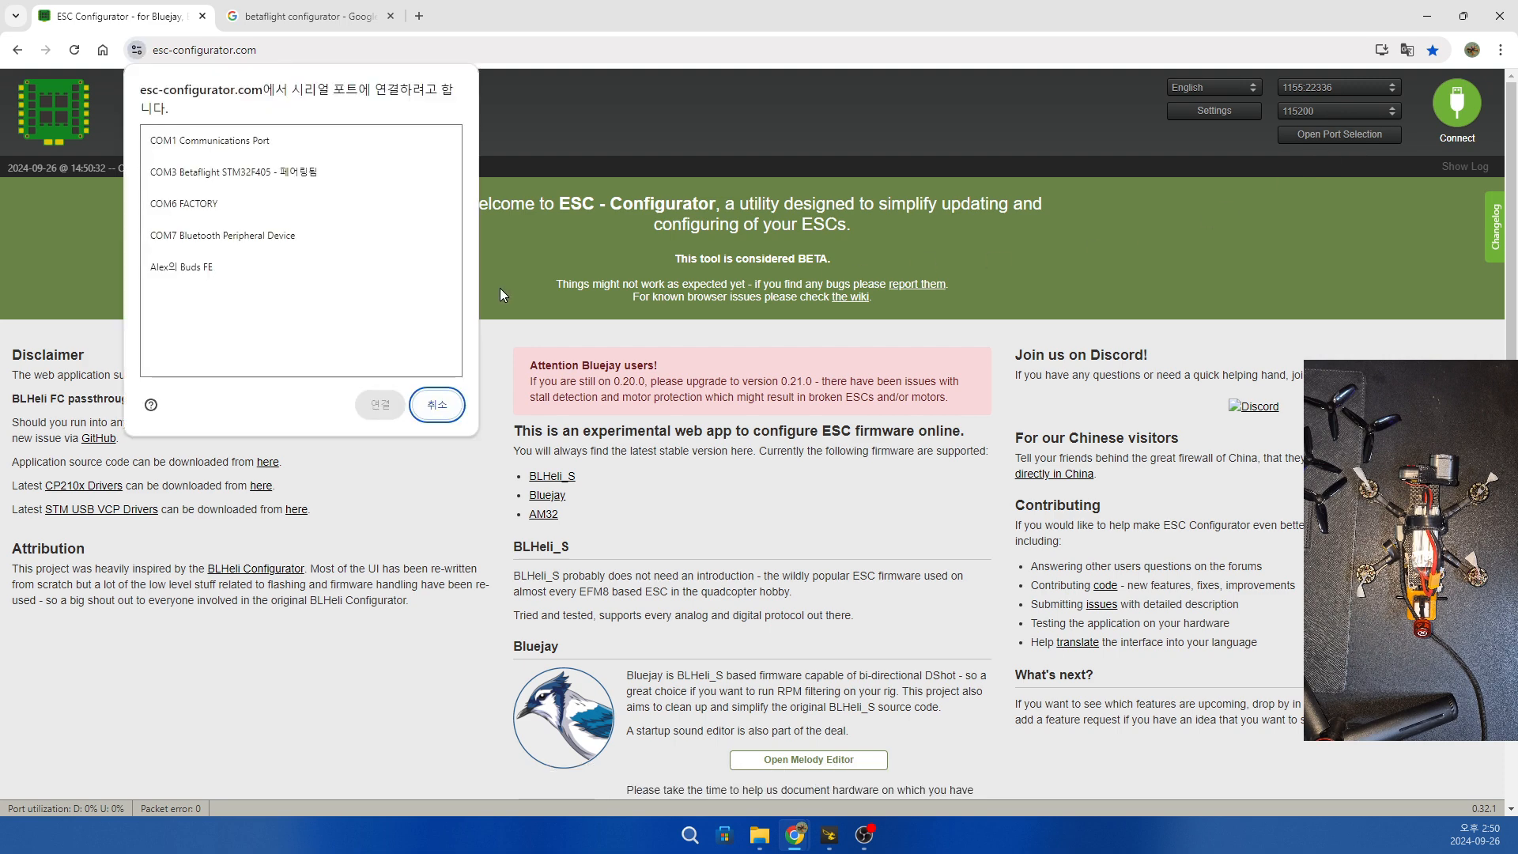
click(309, 174)
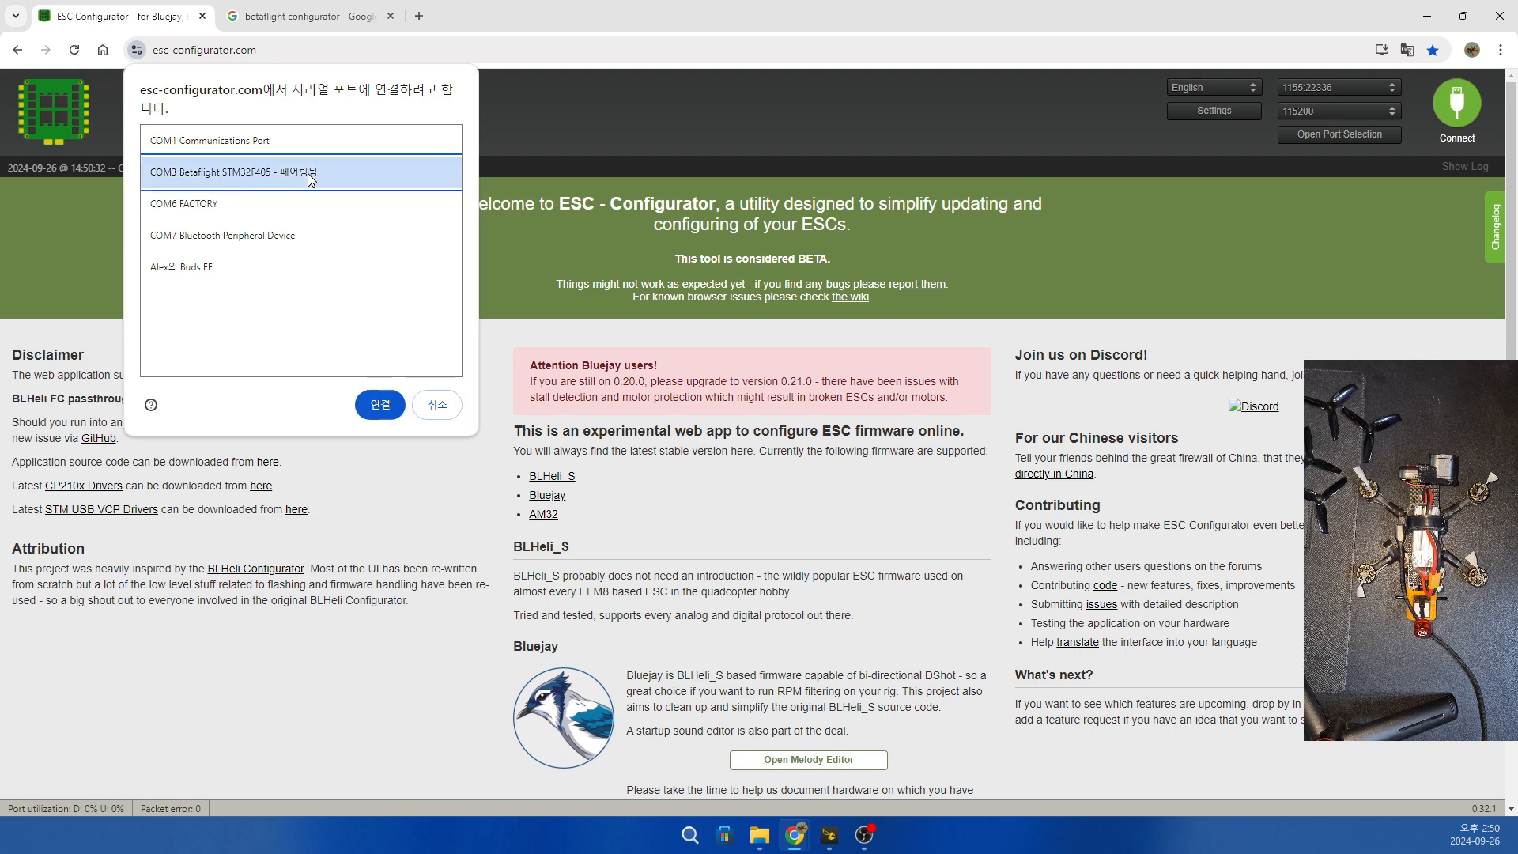
click(380, 407)
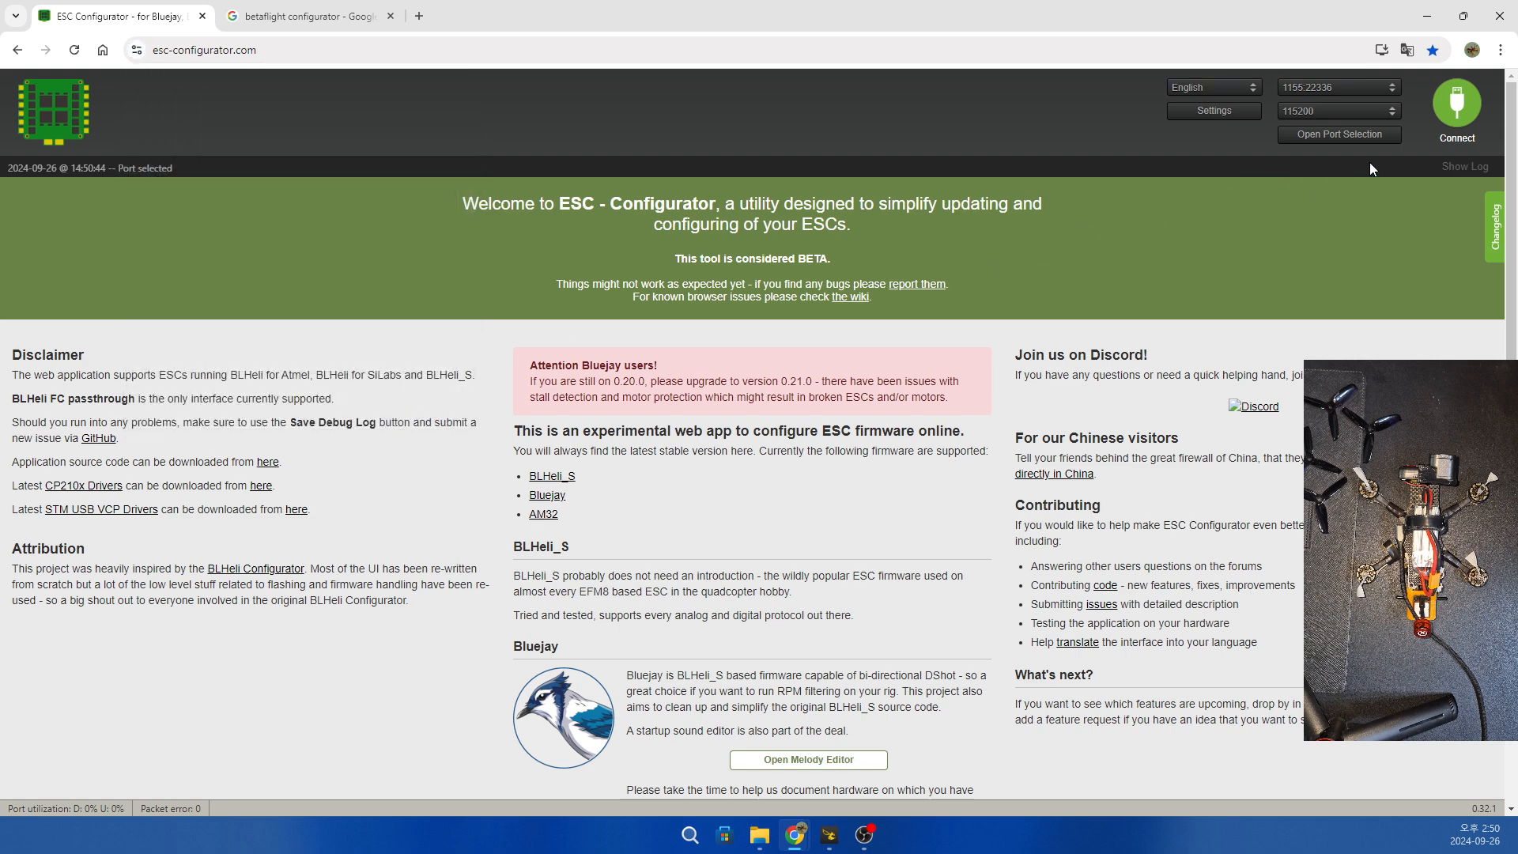
click(1473, 117)
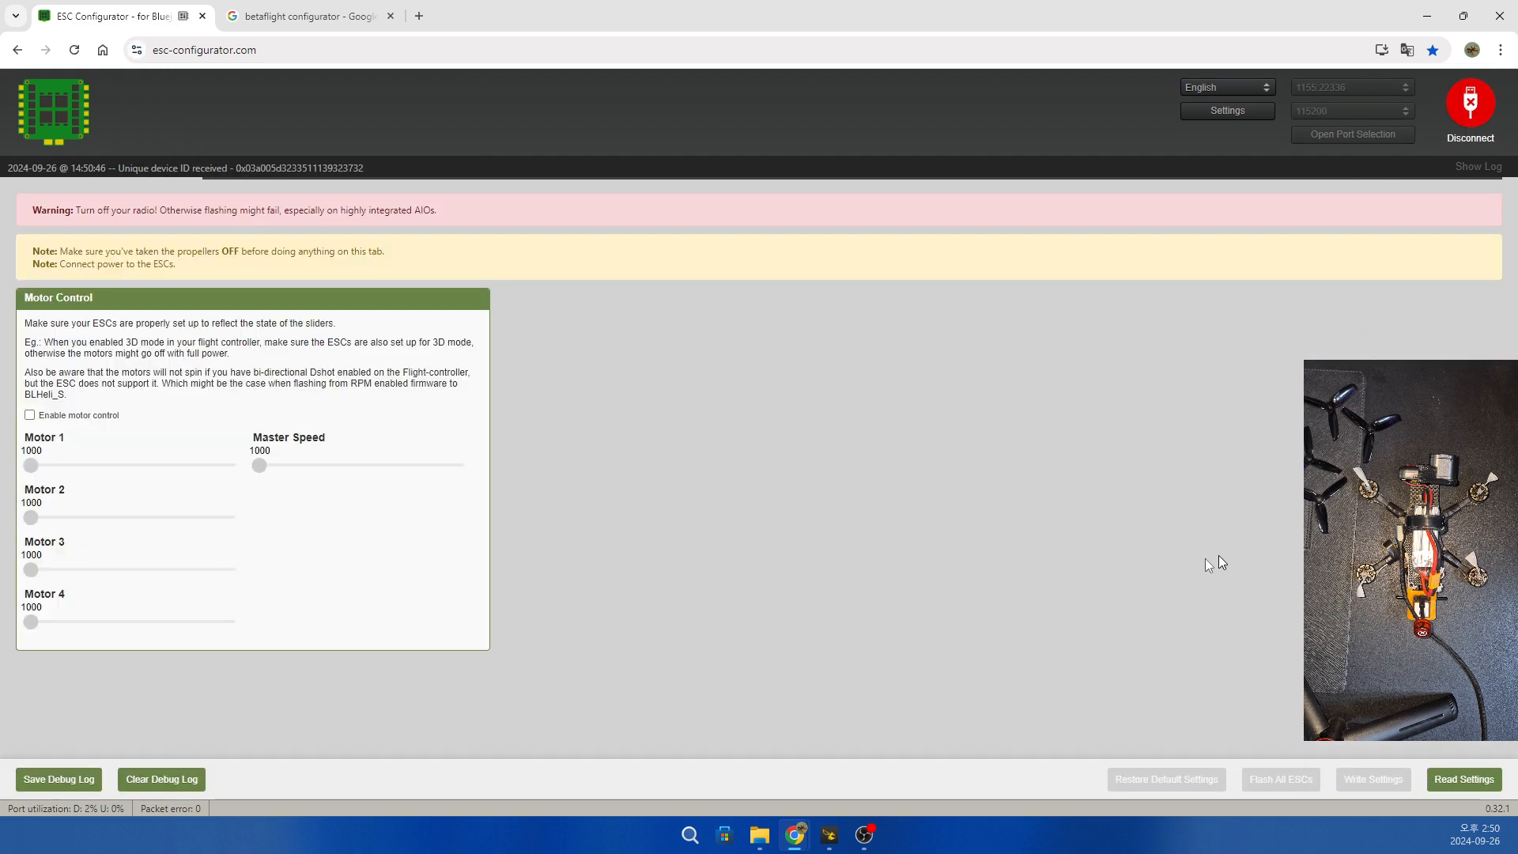
Enable motor control and test motors 1 and 2 in turn at 1040, returning each to 1000.
click(30, 416)
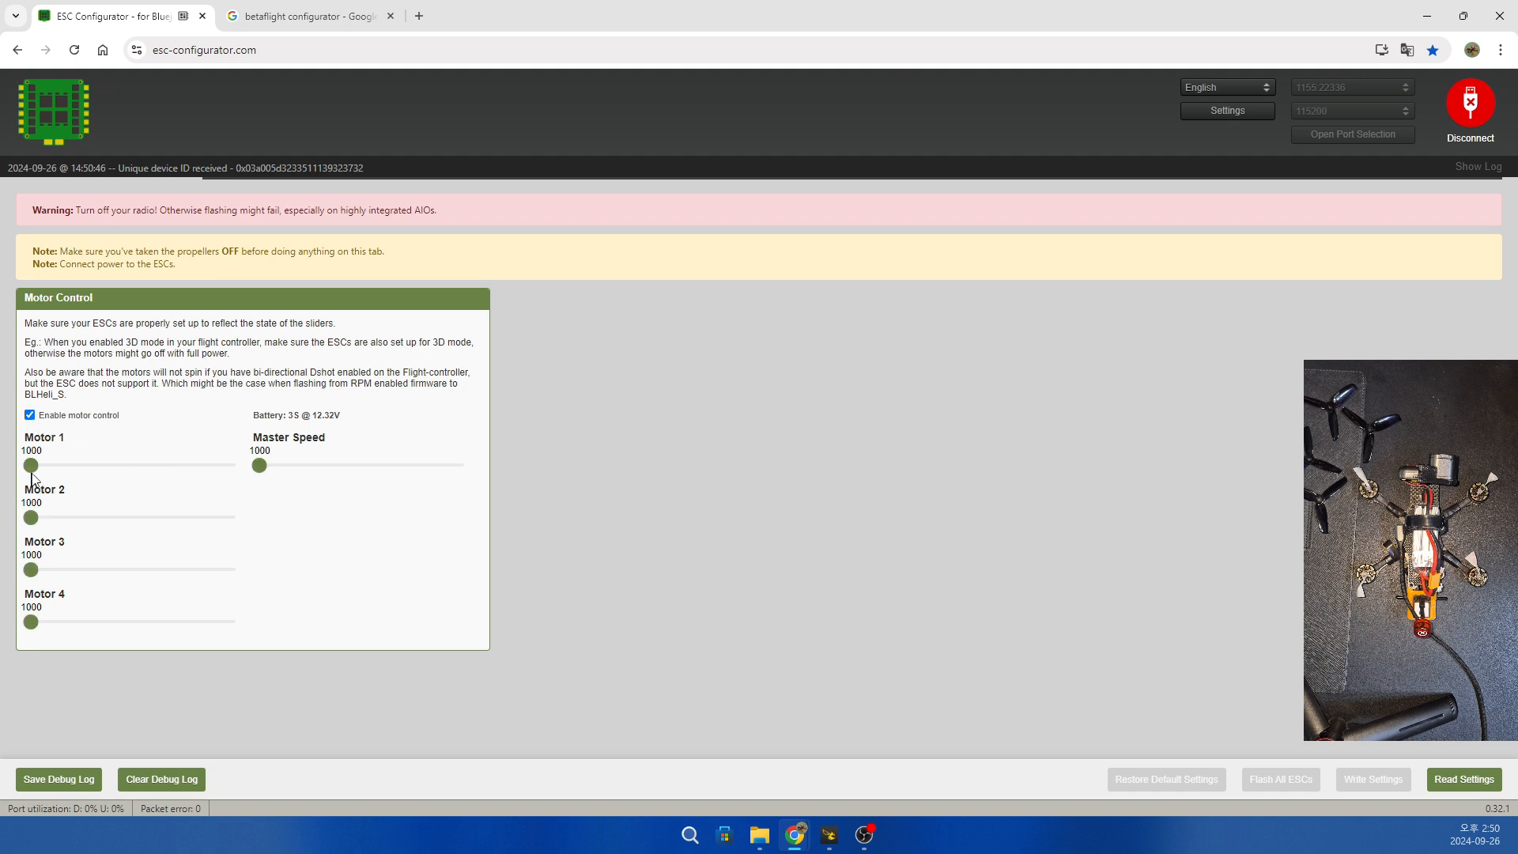
drag(33, 467, 39, 468)
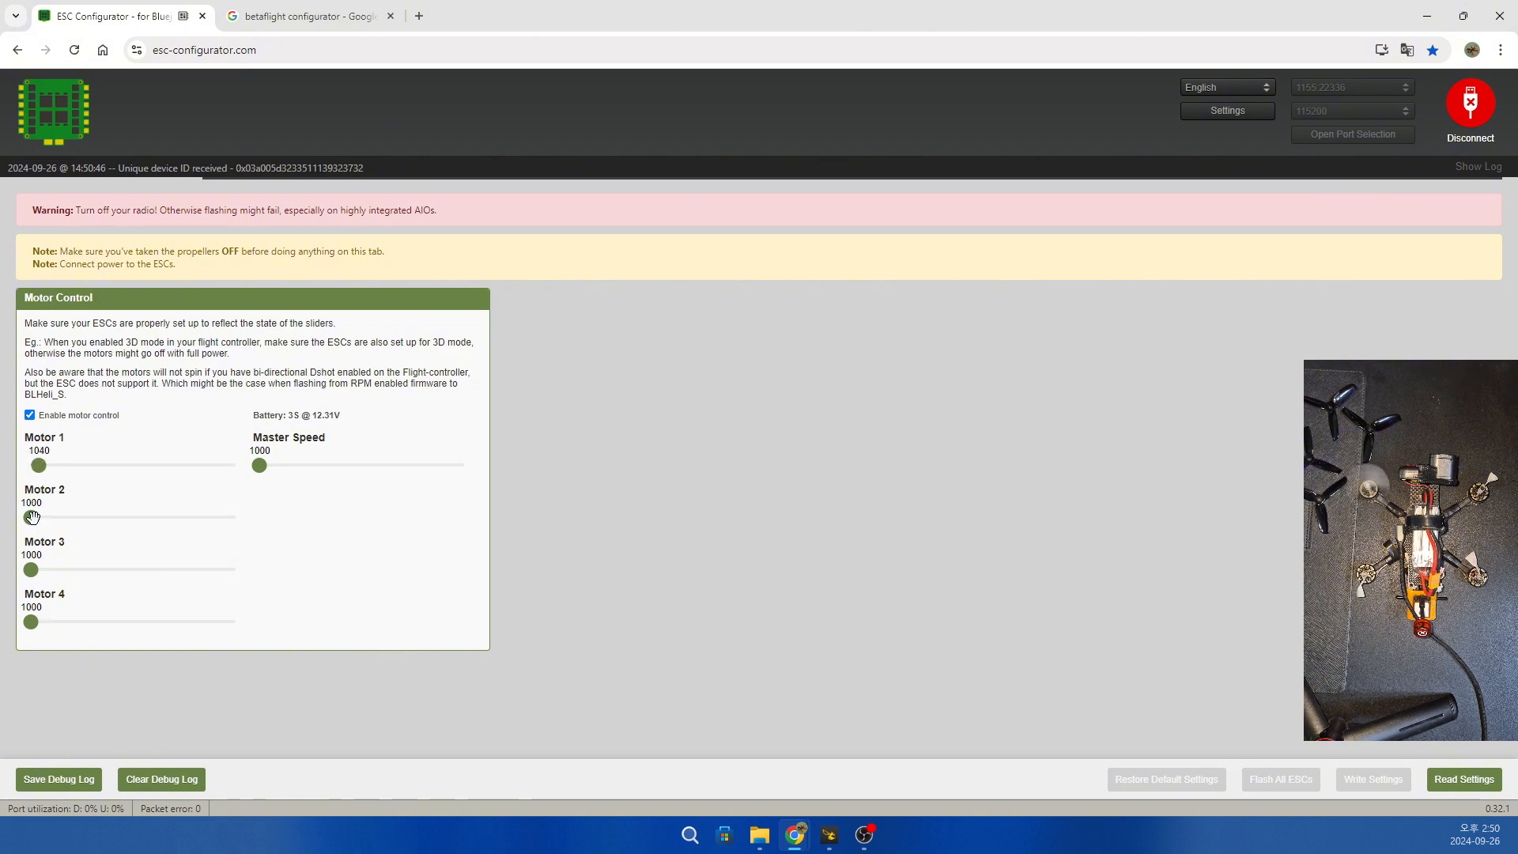
drag(39, 466, 33, 520)
key(Right)
key(Right)
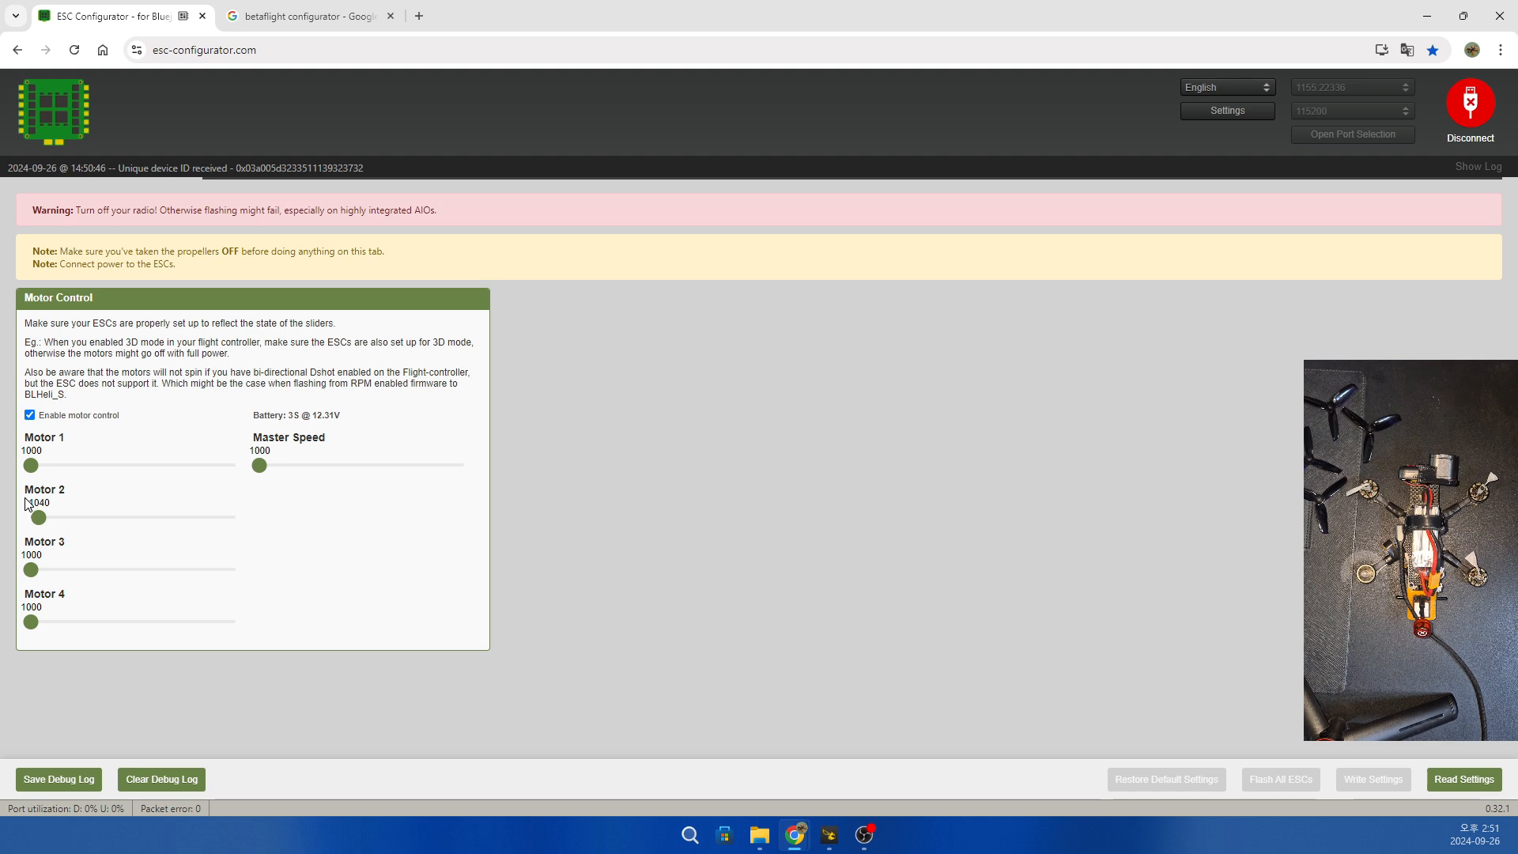
key(Left)
key(Left)
key(Left)
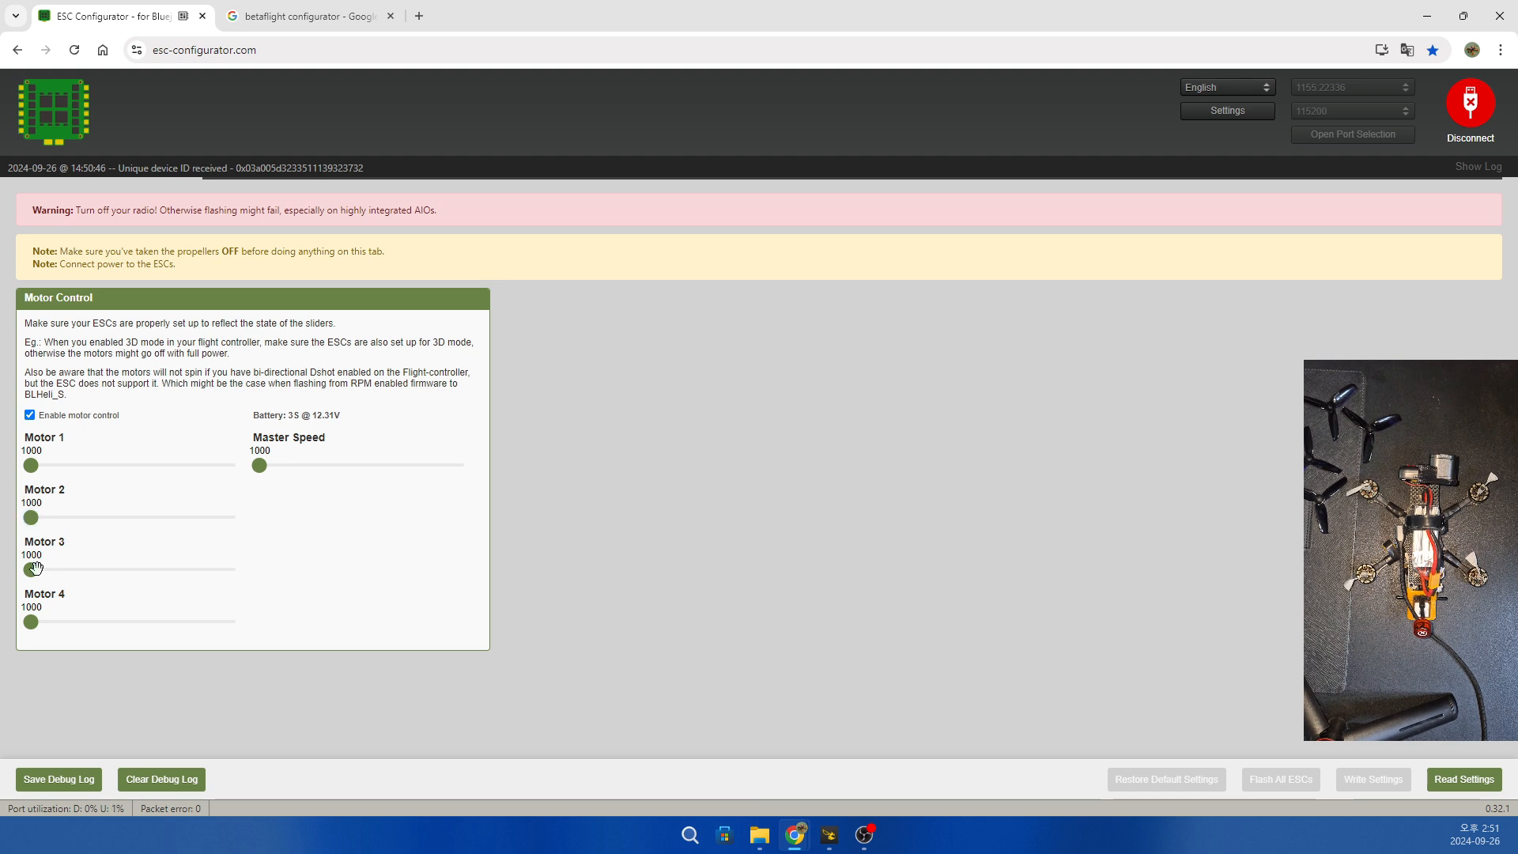
Test motor 3 by raising its speed to 1050 and bringing it back to 1000.
click(38, 568)
key(Right)
key(Right)
key(Right)
key(Right)
key(Right)
key(Right)
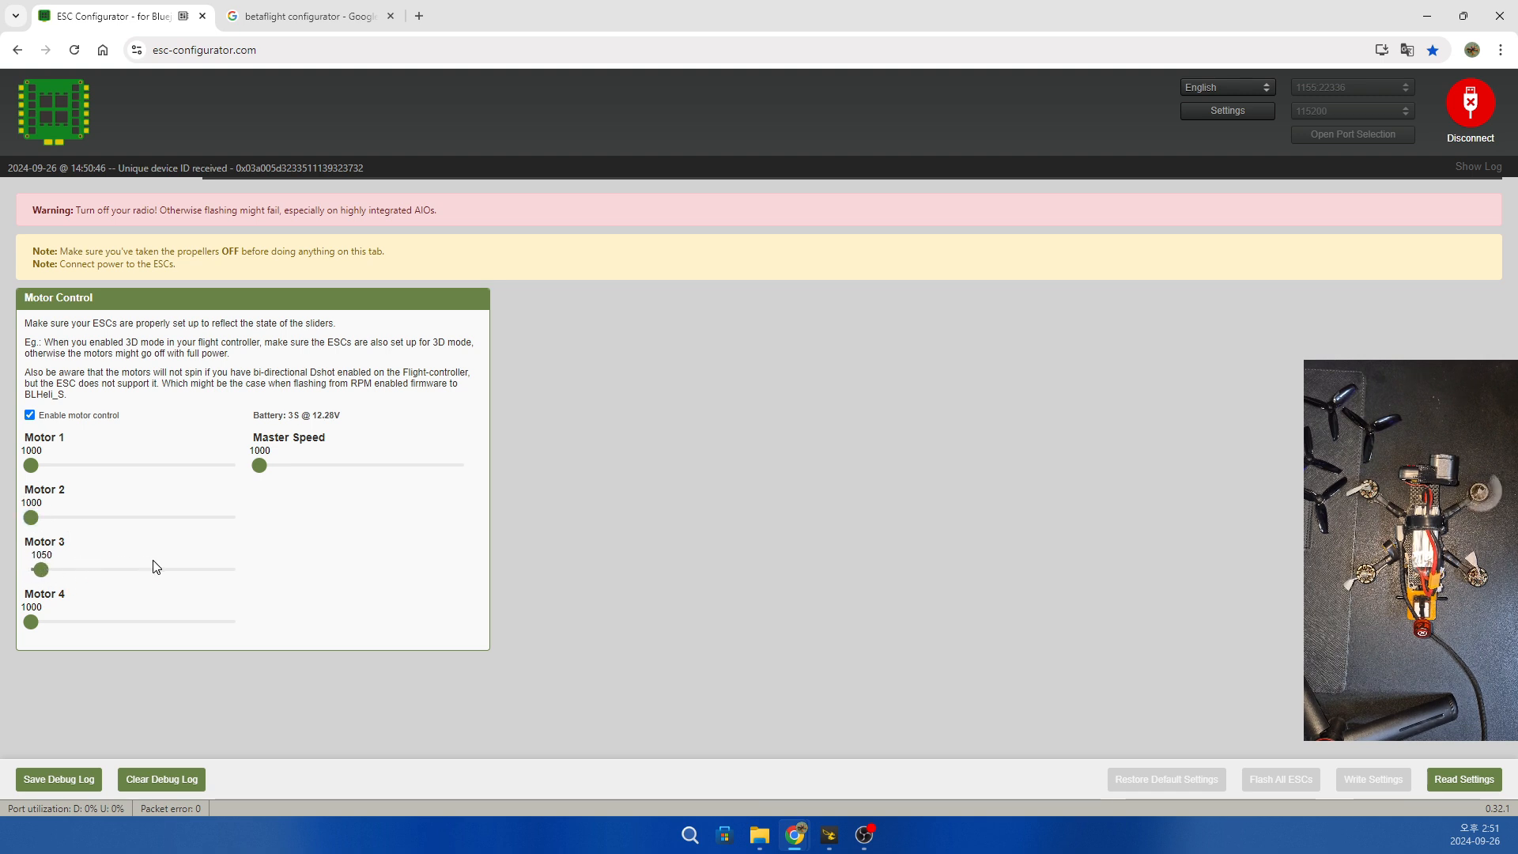
key(Left)
key(Left)
key(Left)
key(Left)
key(Left)
key(Left)
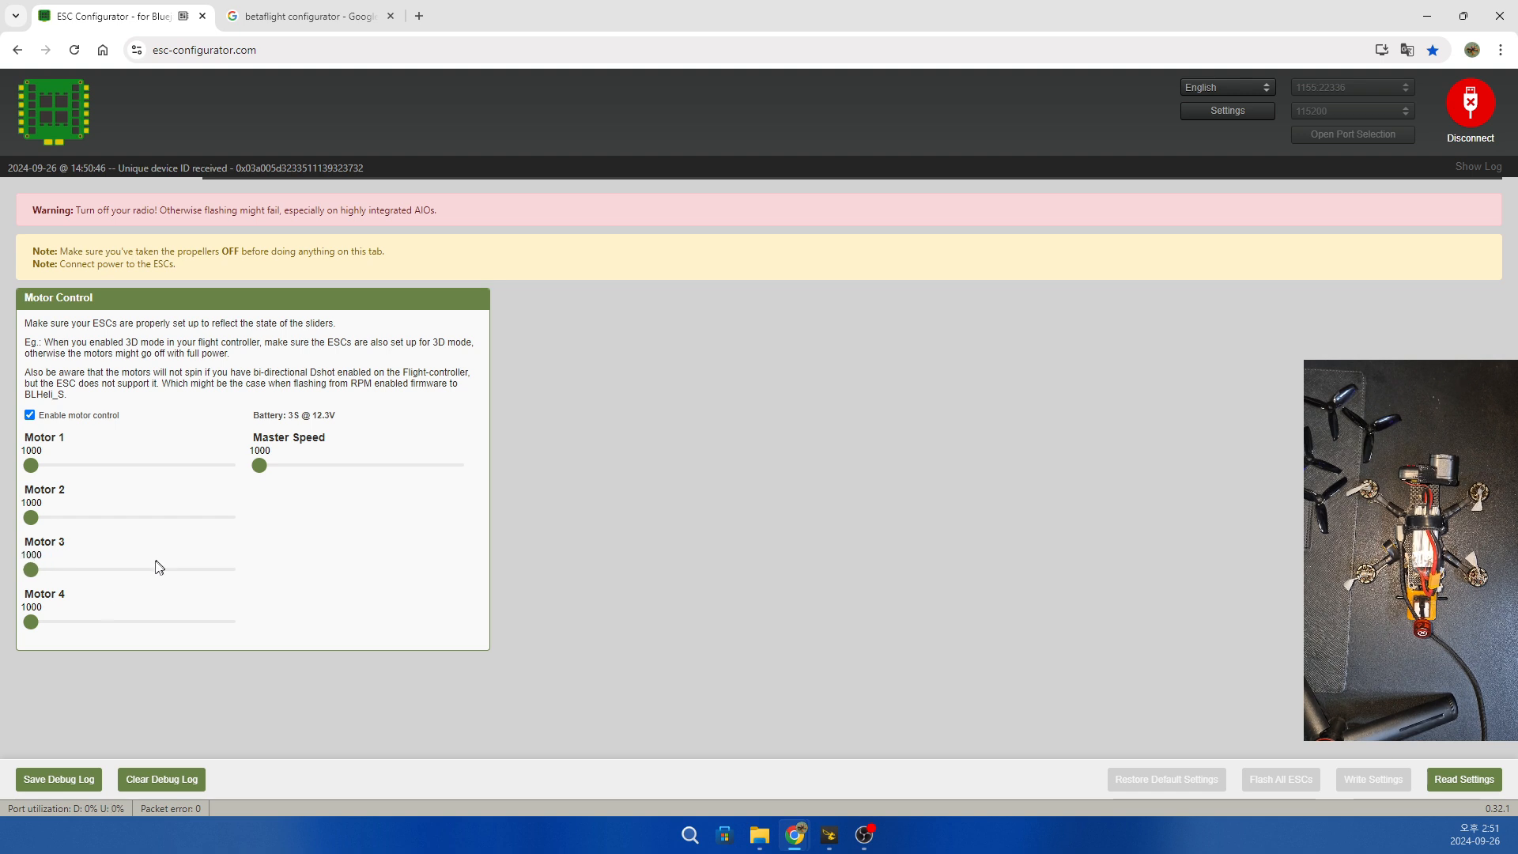
Test motor 4 by raising its speed to 1080 and lowering it back to 1000.
click(30, 622)
key(Right)
key(Right)
key(Right)
key(Right)
key(Right)
key(Right)
key(Right)
key(Right)
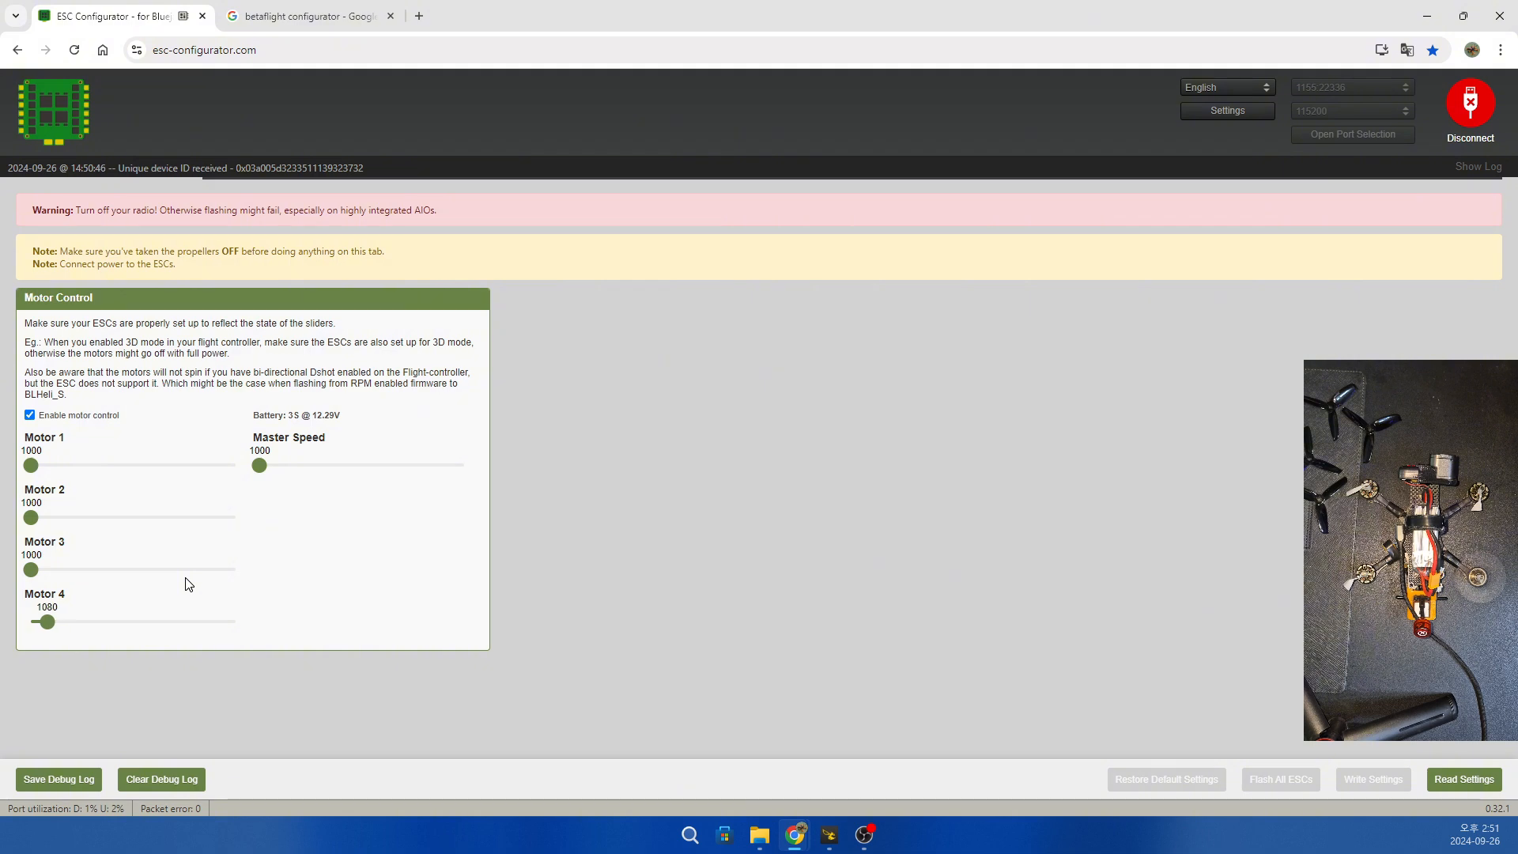
key(Left)
key(Left)
key(Left)
key(Left)
key(Left)
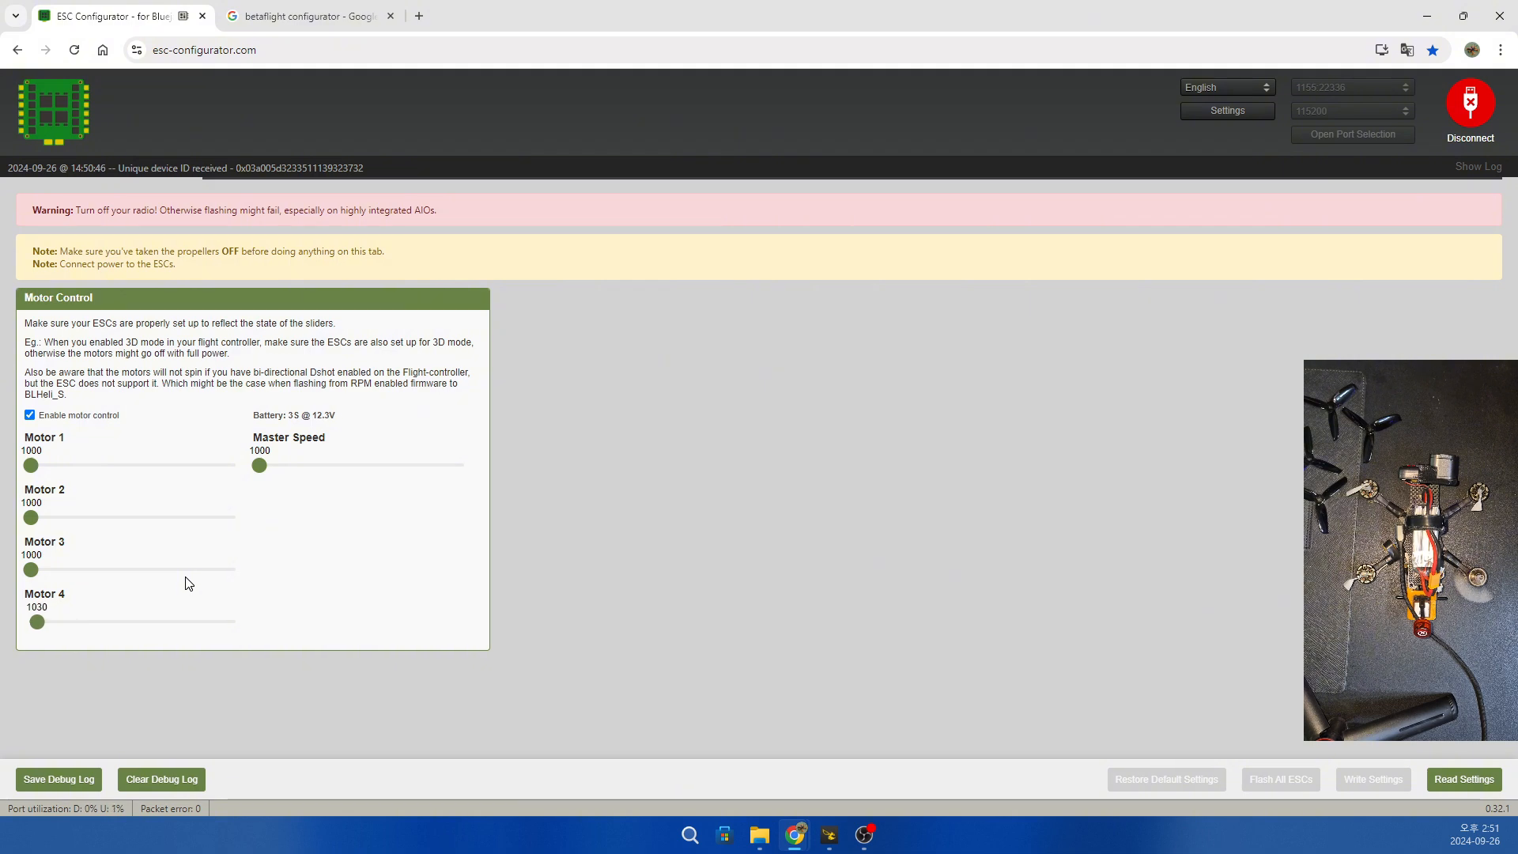
key(Left)
key(Left)
key(Left)
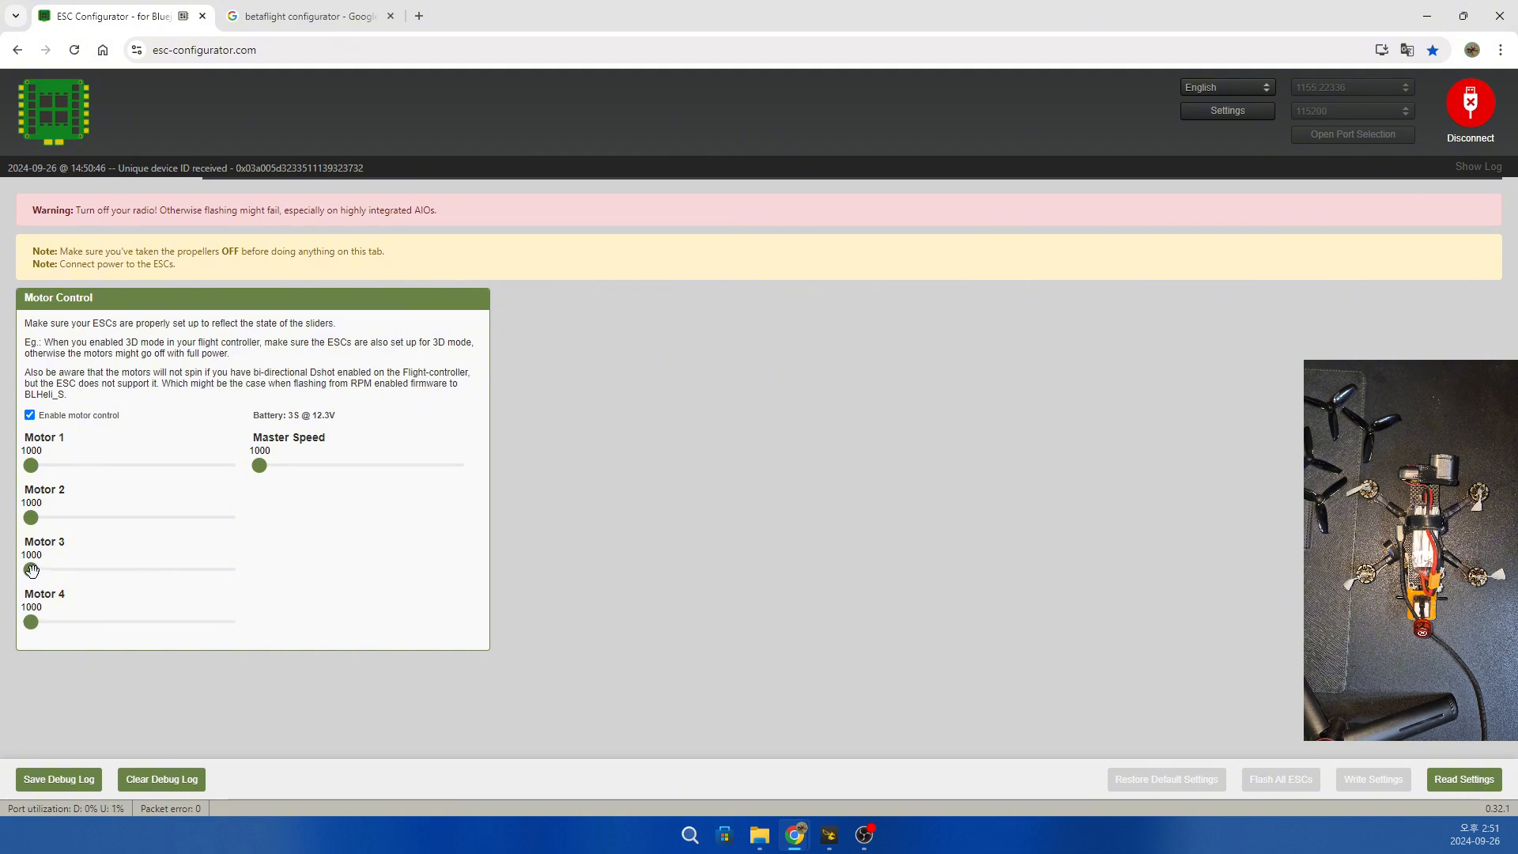
Test all motors together with Master Speed, return it to 1000 and disable motor control.
drag(32, 570, 4, 586)
drag(263, 460, 250, 494)
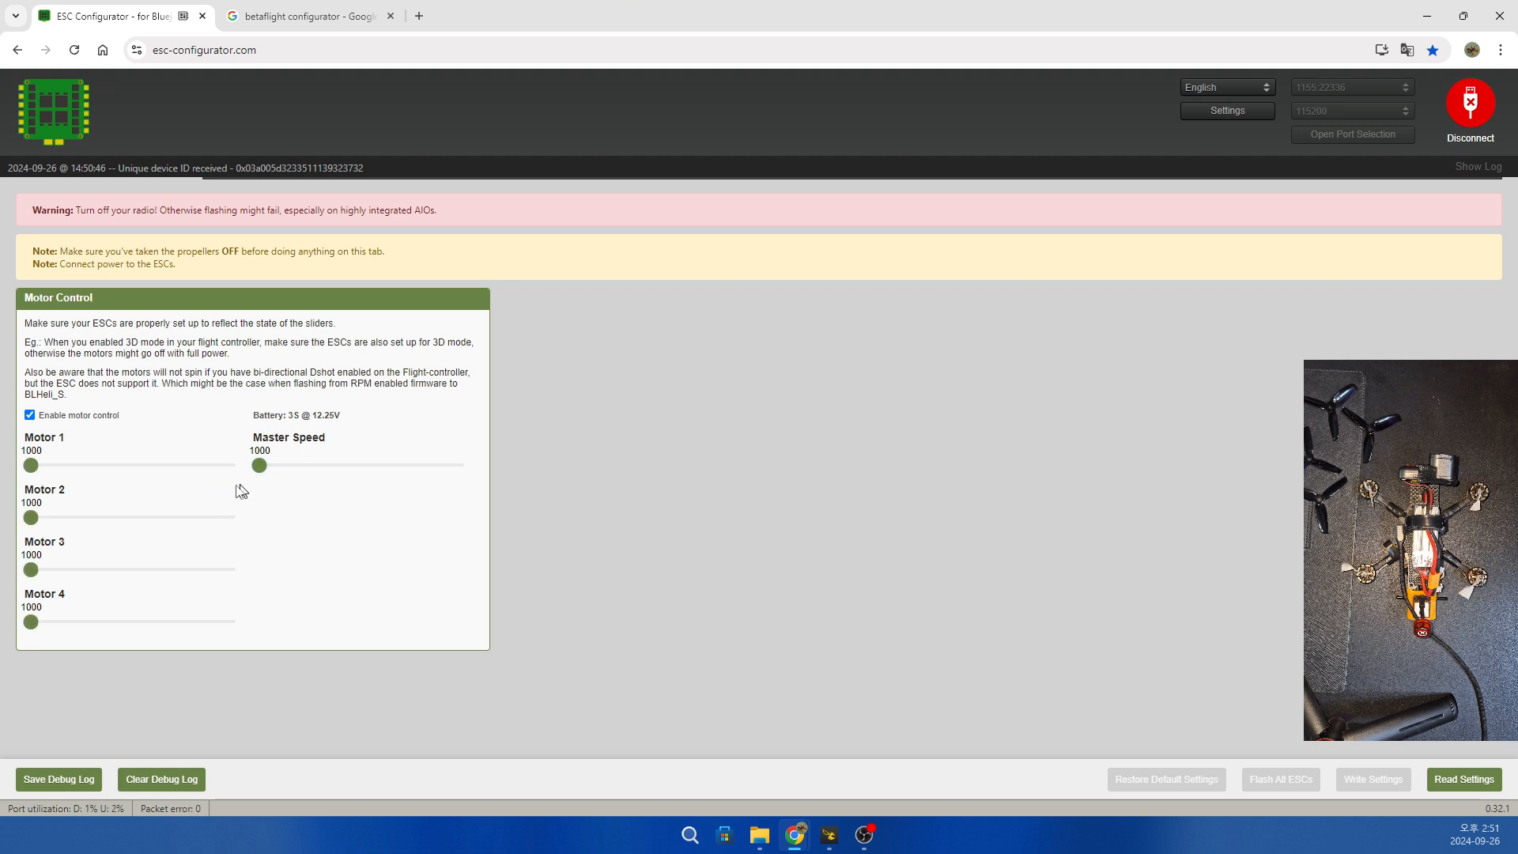
click(30, 415)
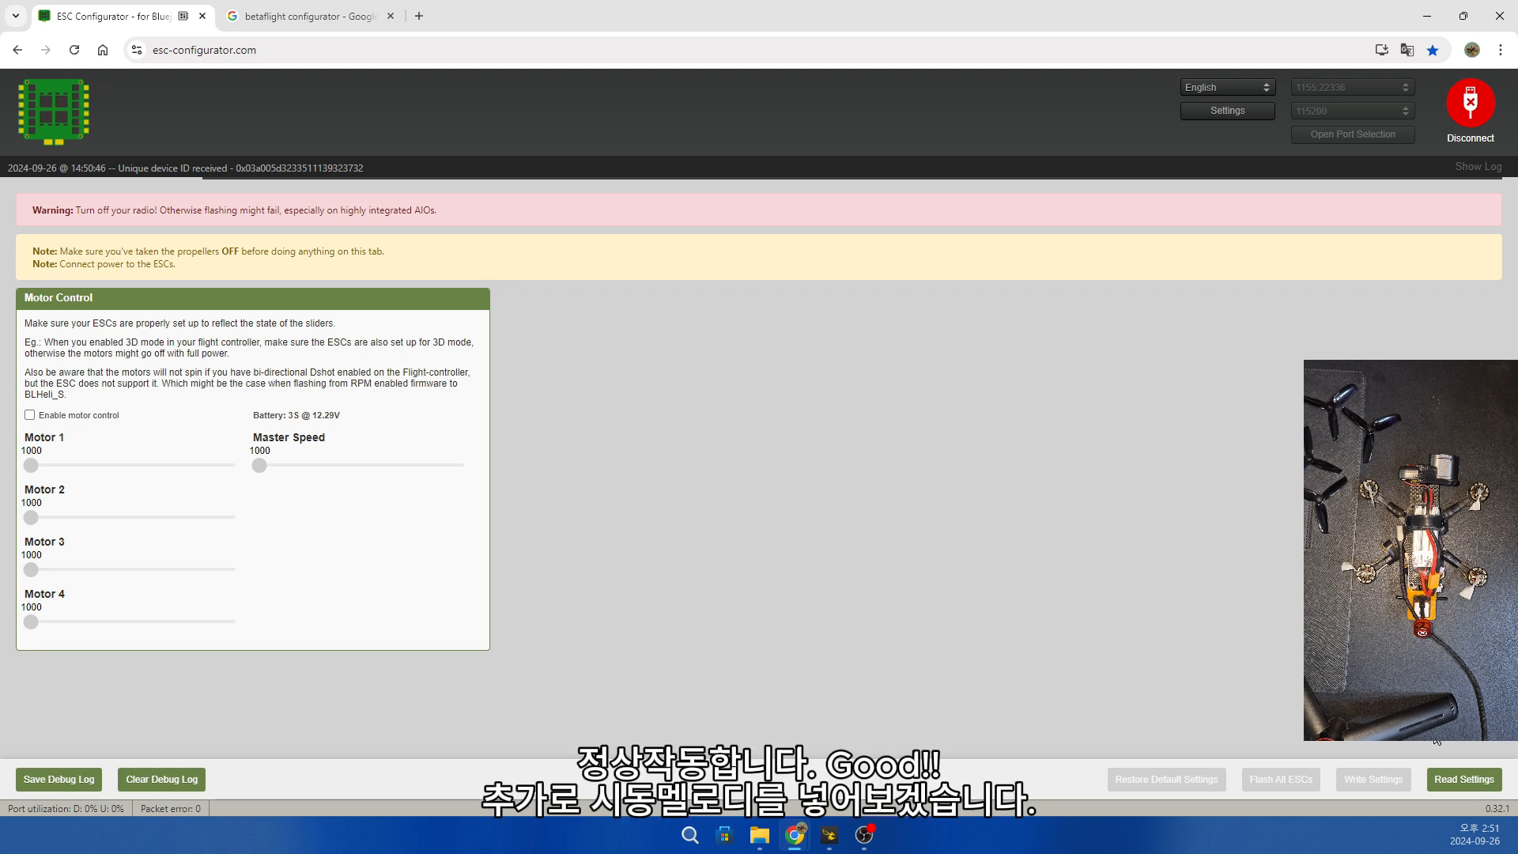
Read the ESC settings again and open the Melody Editor.
click(1465, 786)
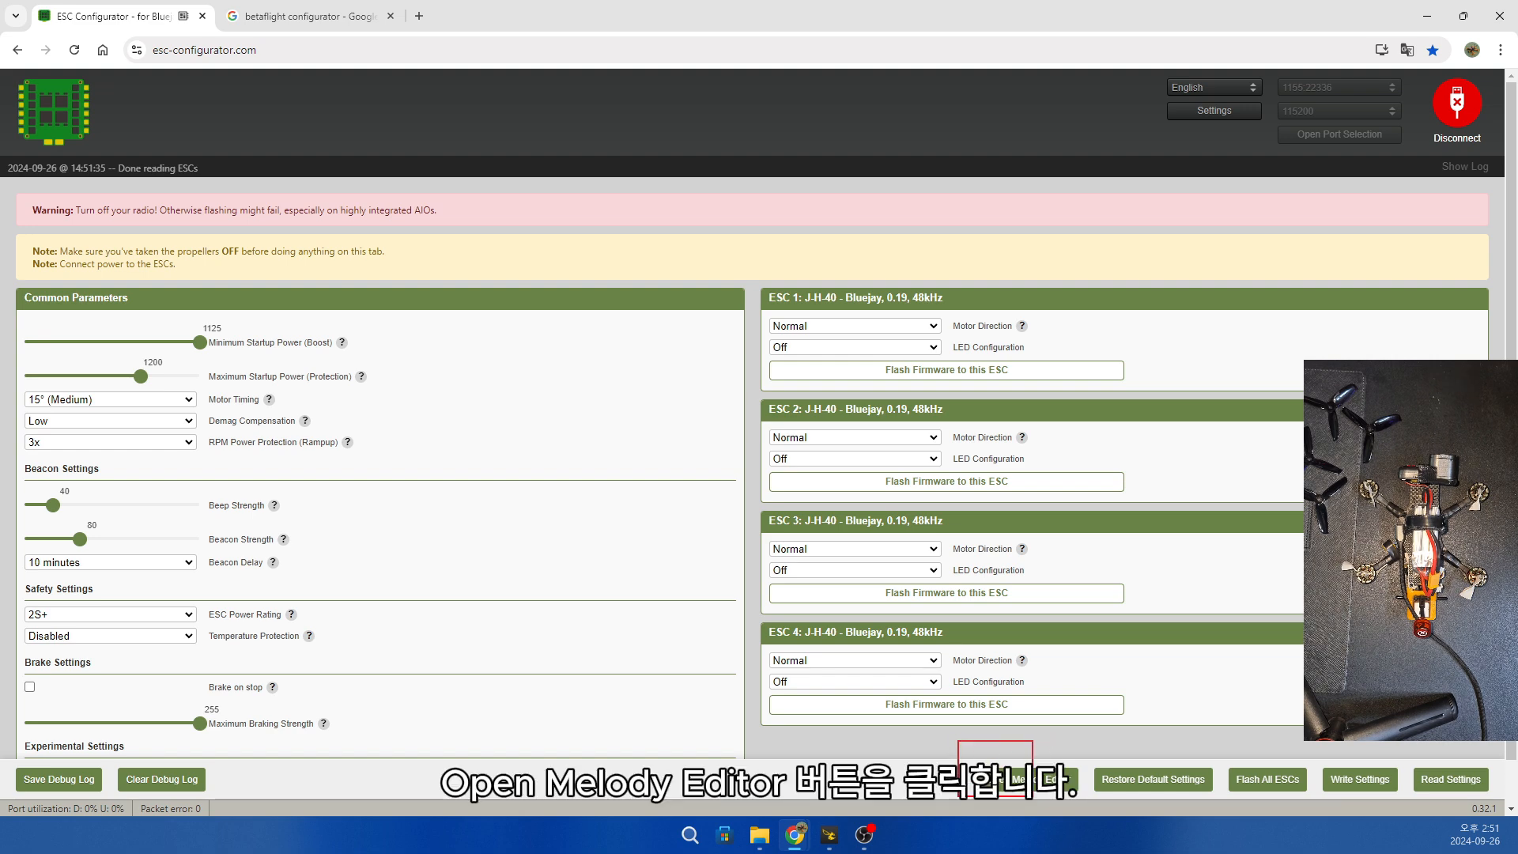
drag(1083, 803, 1088, 803)
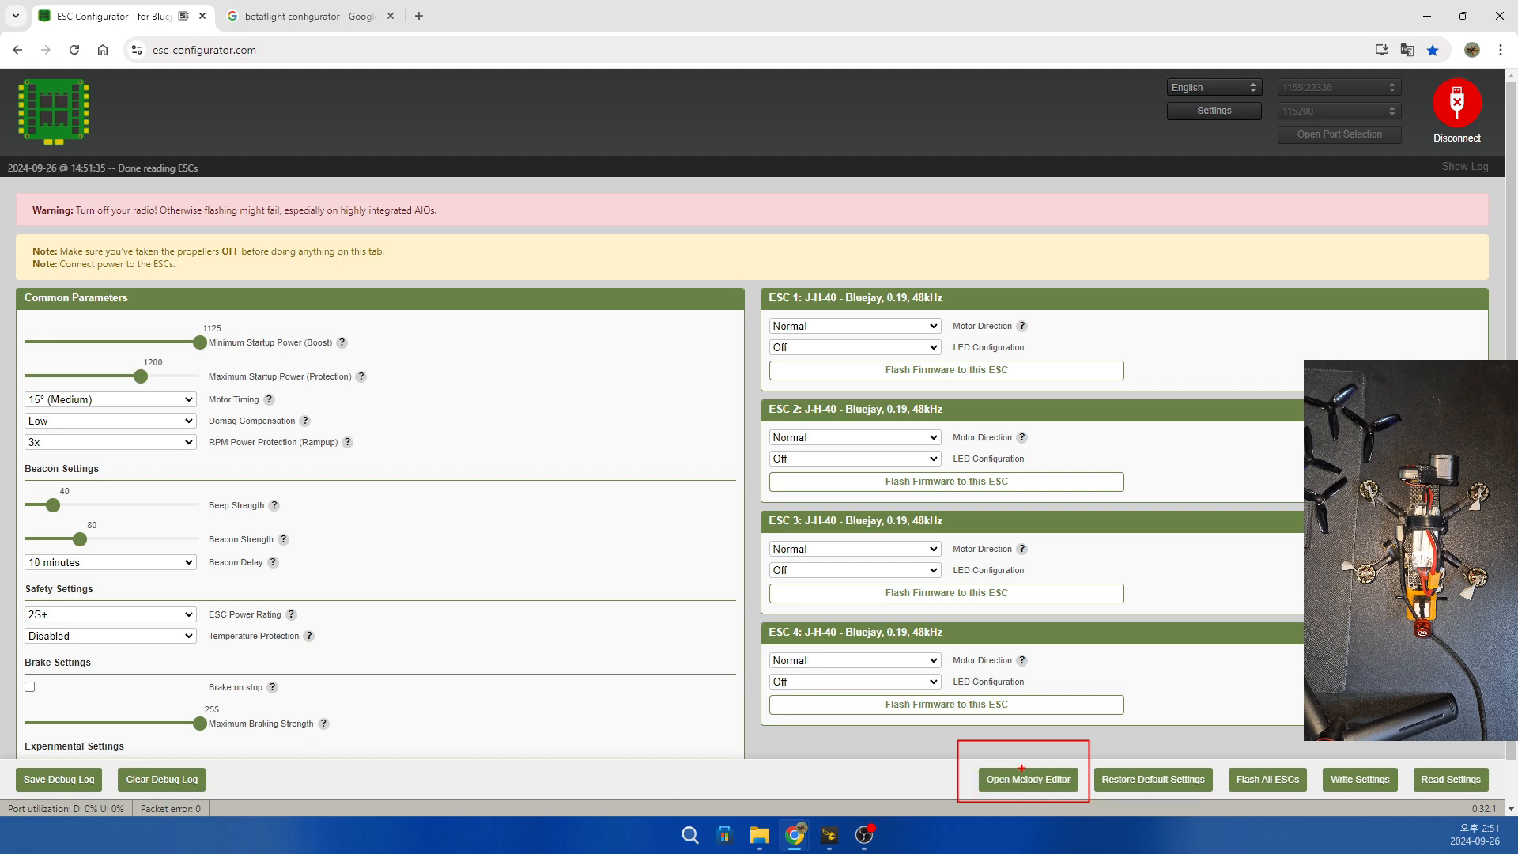
click(1007, 786)
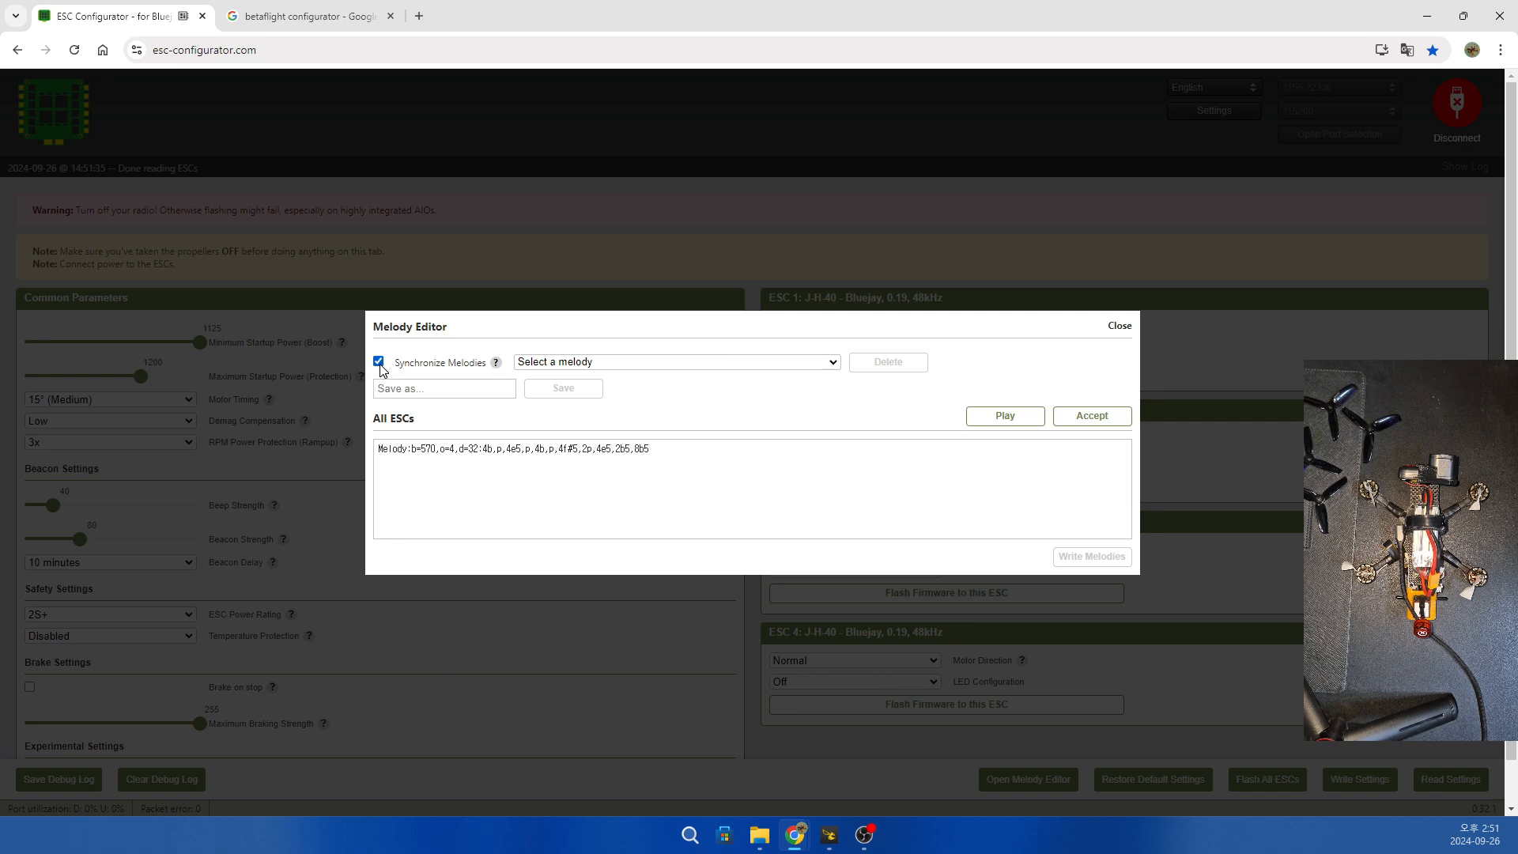
Choose the Star Wars - Imperial March melody from the preset melodies in the Melody Editor.
click(629, 365)
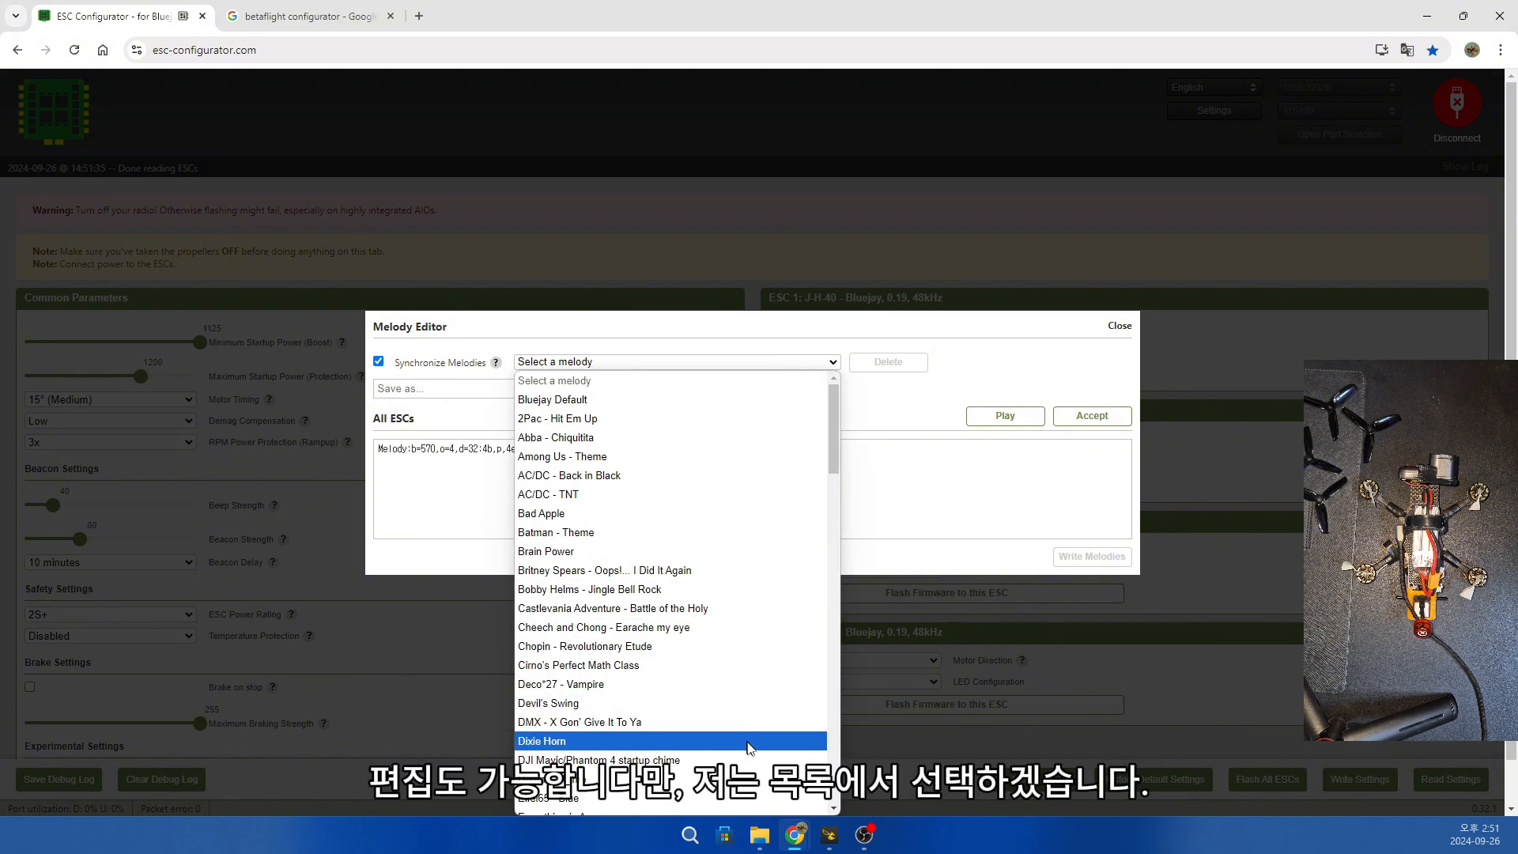
scroll(790, 763, down, 3)
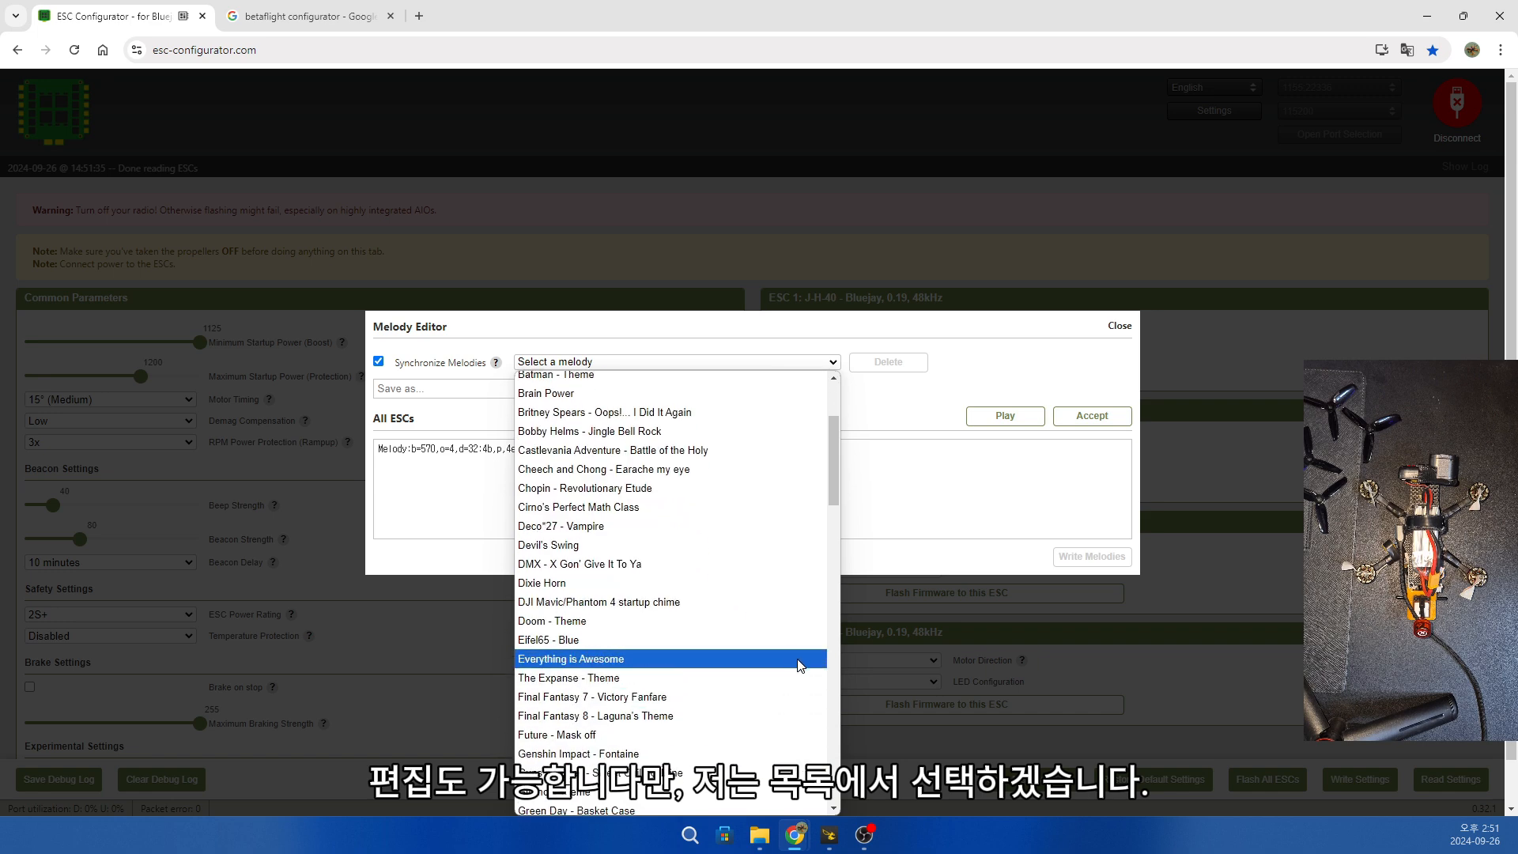
scroll(775, 791, down, 2)
scroll(775, 791, down, 5)
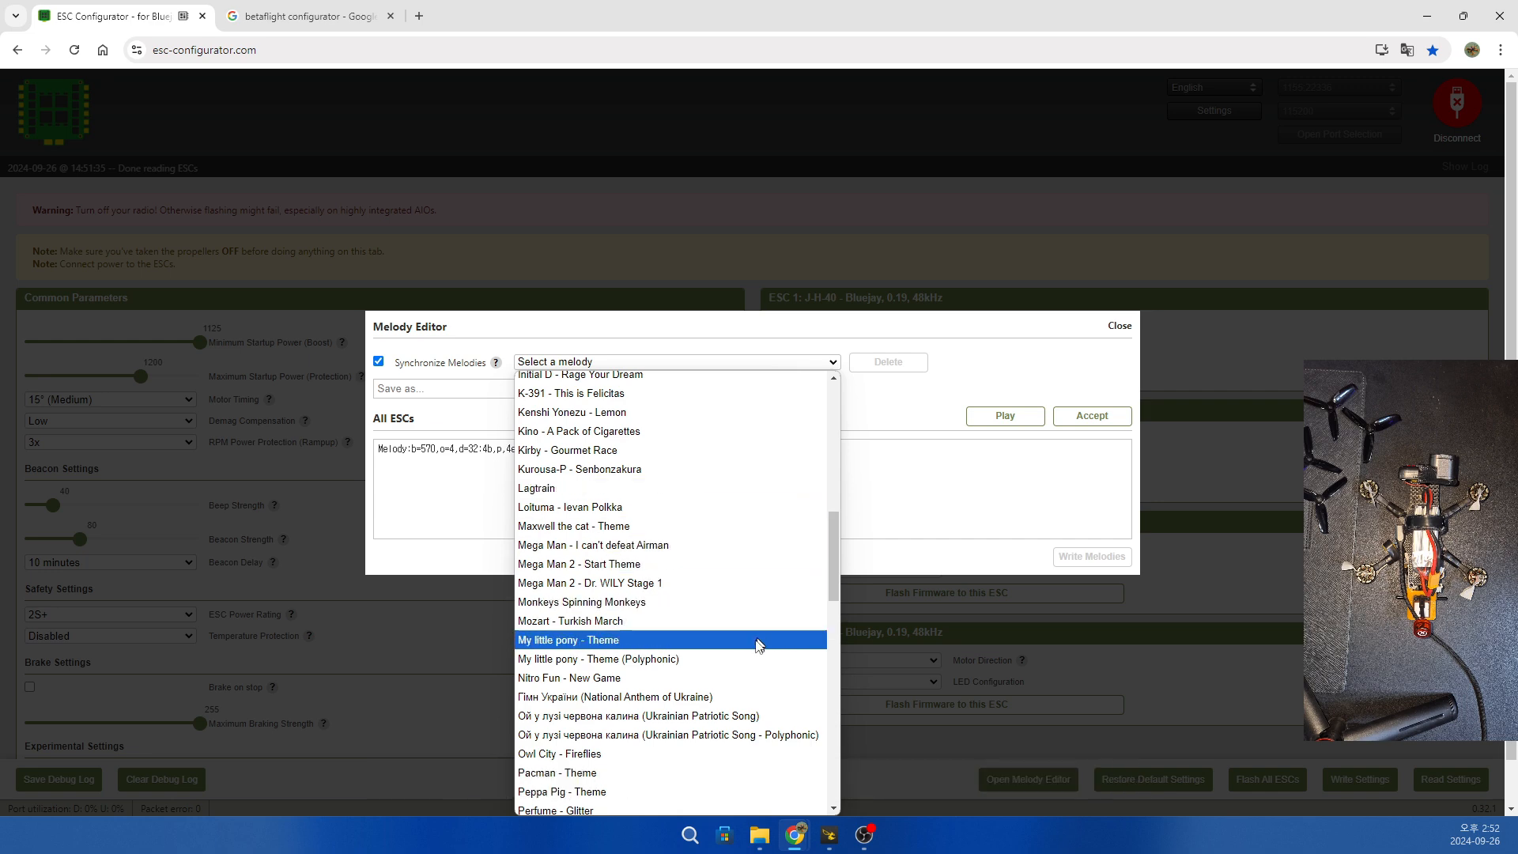
scroll(749, 763, down, 2)
scroll(750, 688, down, 6)
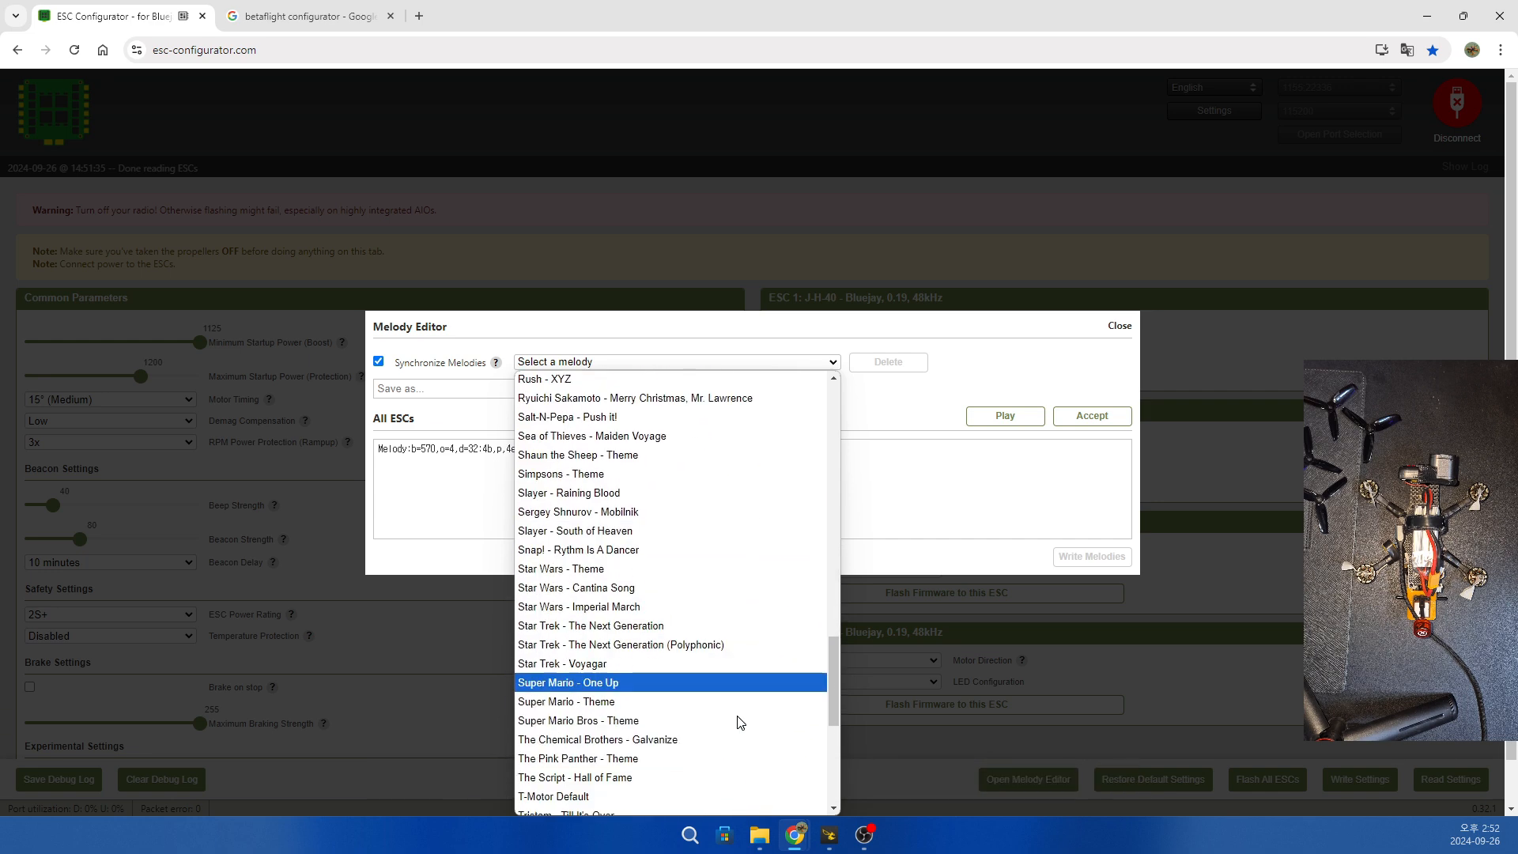
scroll(712, 712, down, 5)
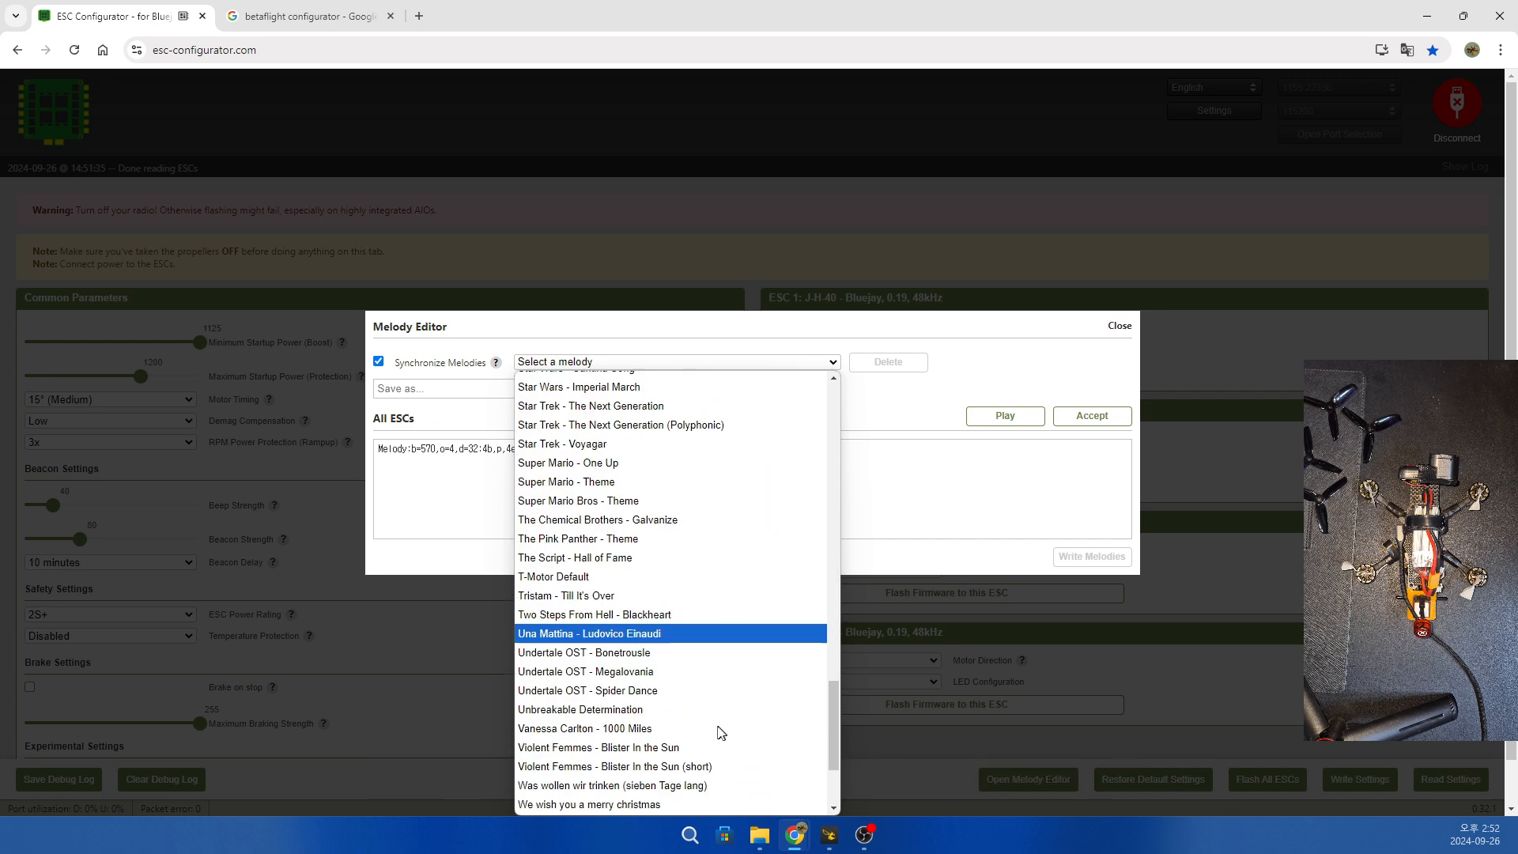
scroll(704, 720, up, 4)
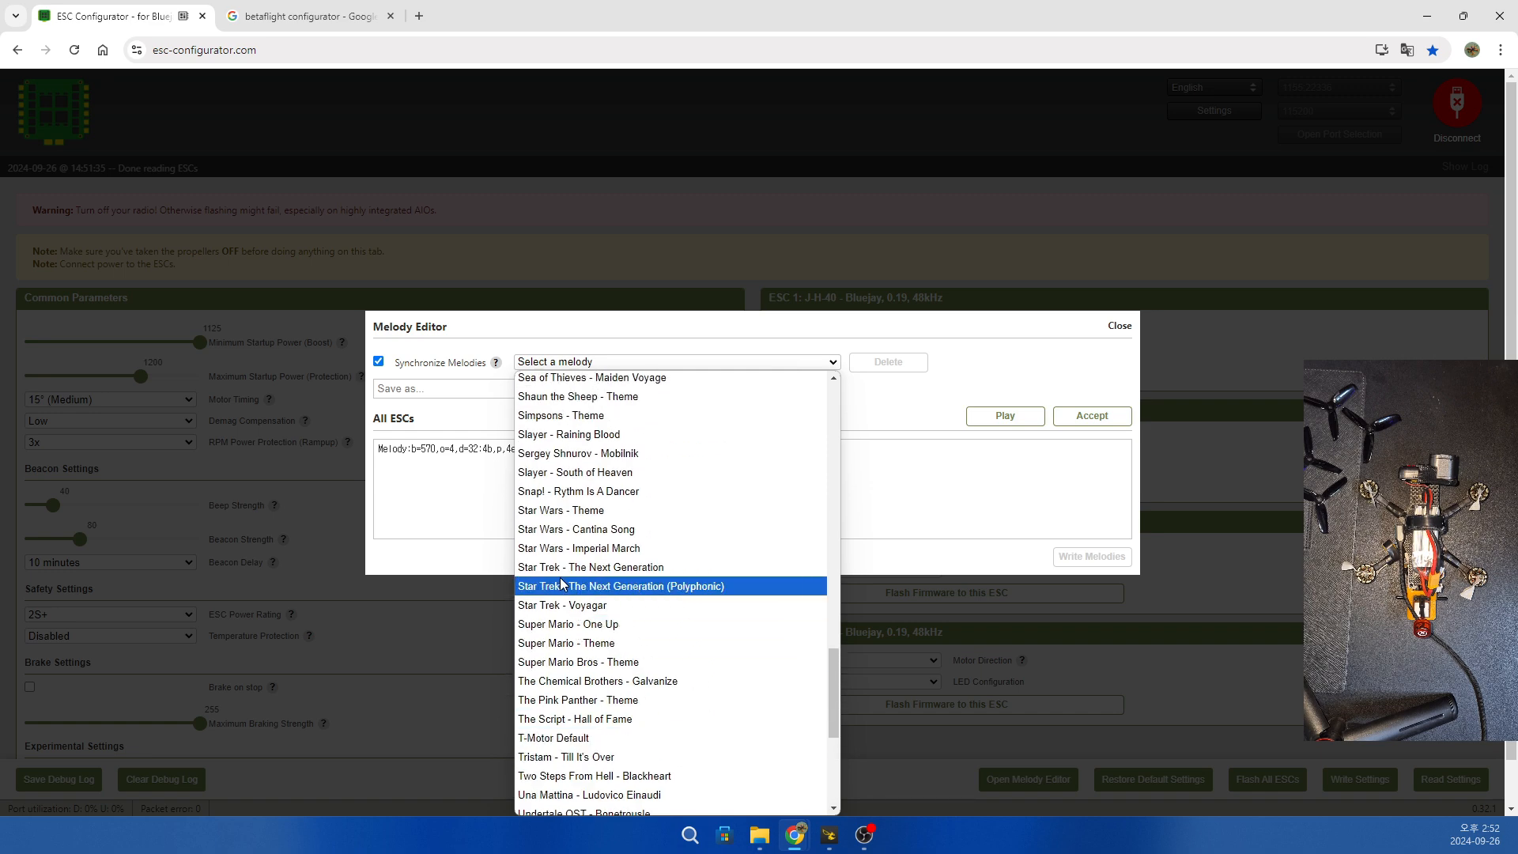
click(565, 552)
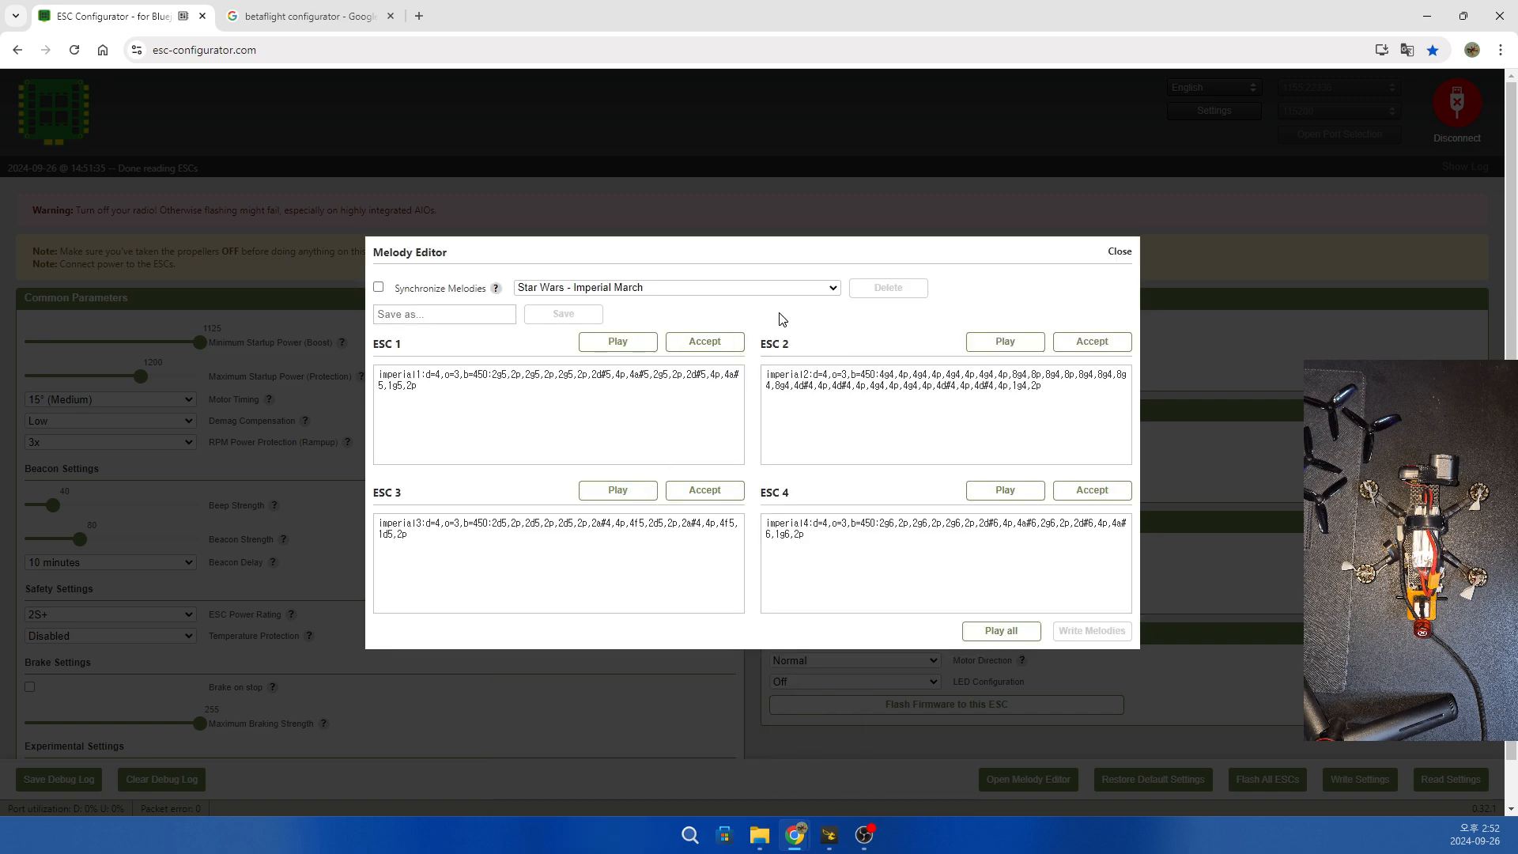
Accept the melody for all four ESCs and write it to them, closing the editor and disconnecting the flight controller.
click(699, 348)
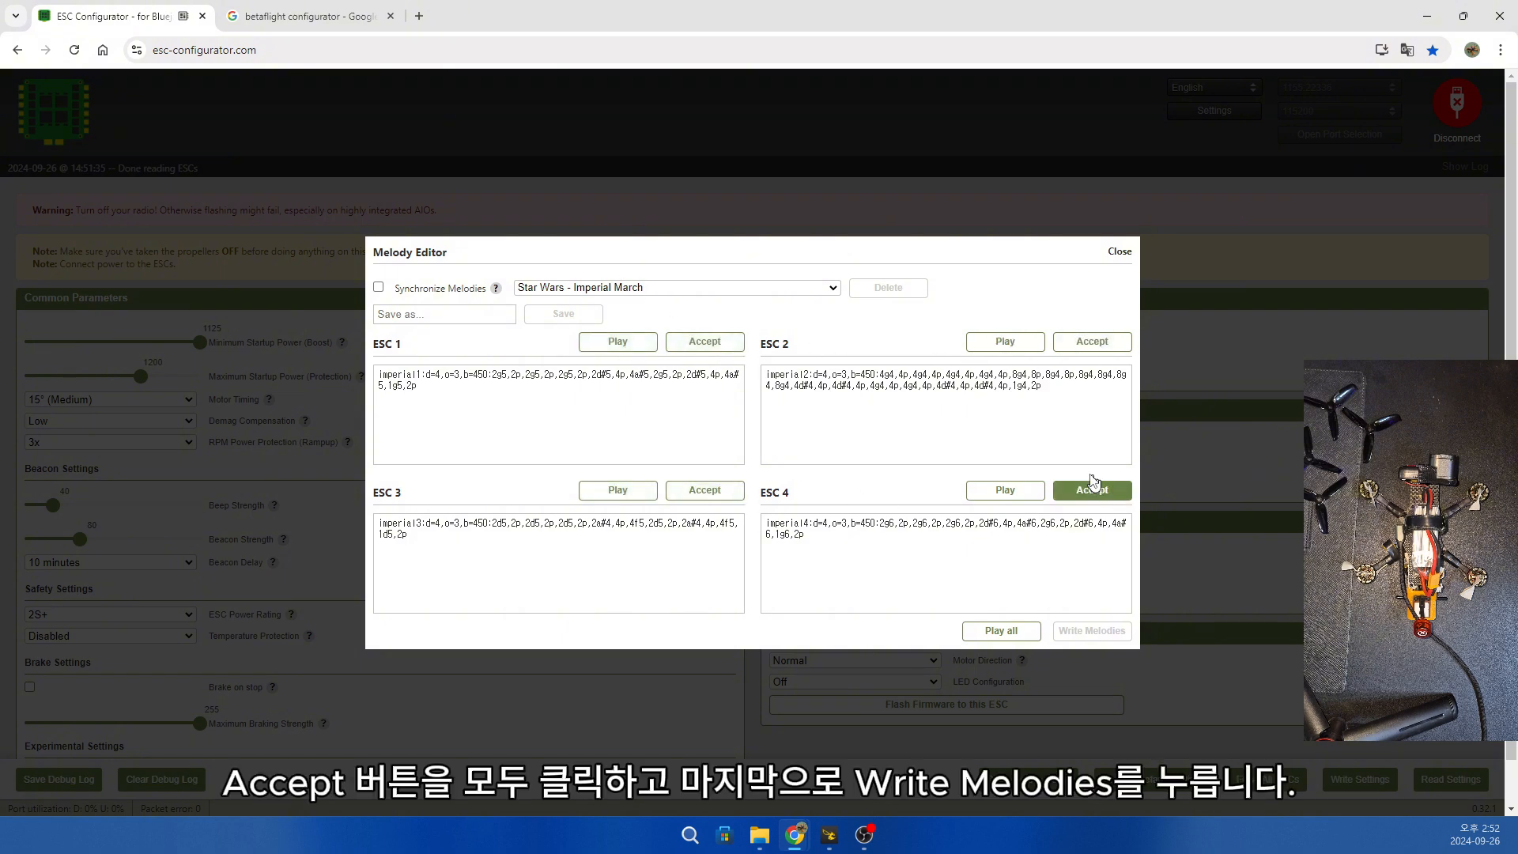
click(725, 348)
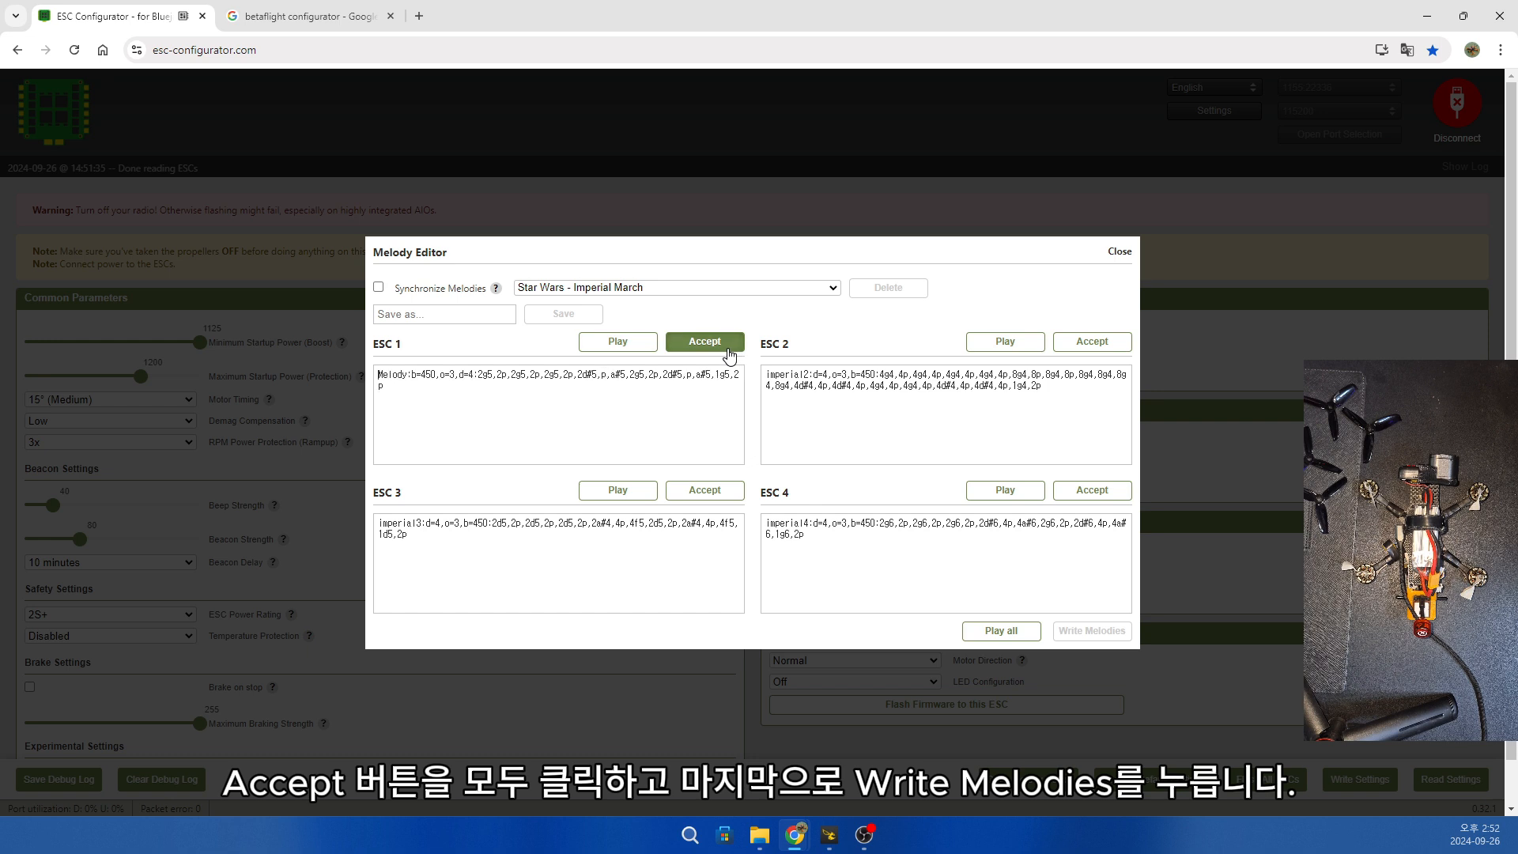
click(1093, 349)
click(733, 496)
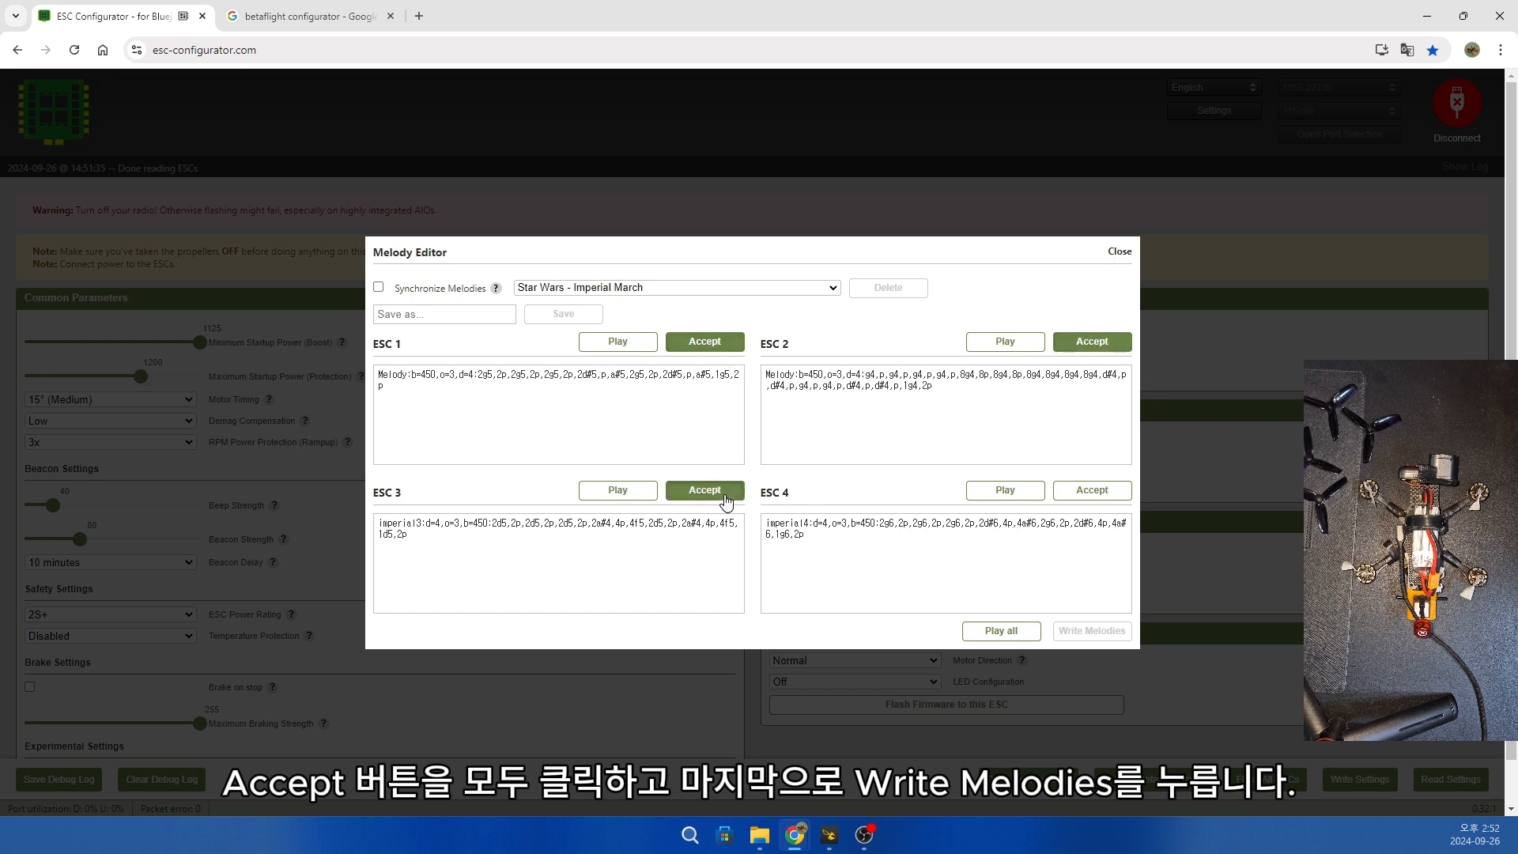
click(1100, 496)
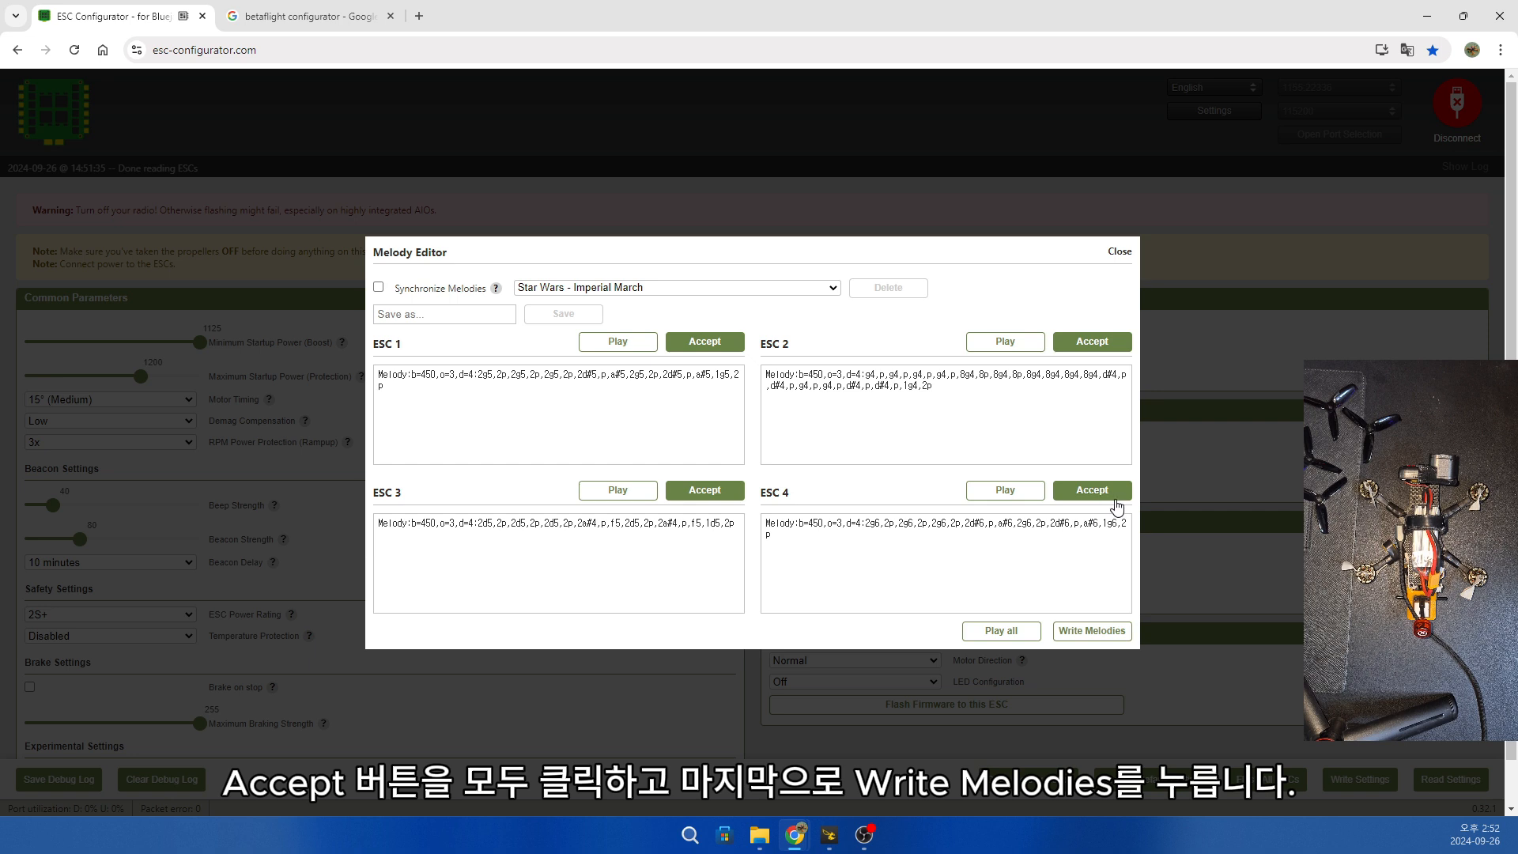
click(1087, 631)
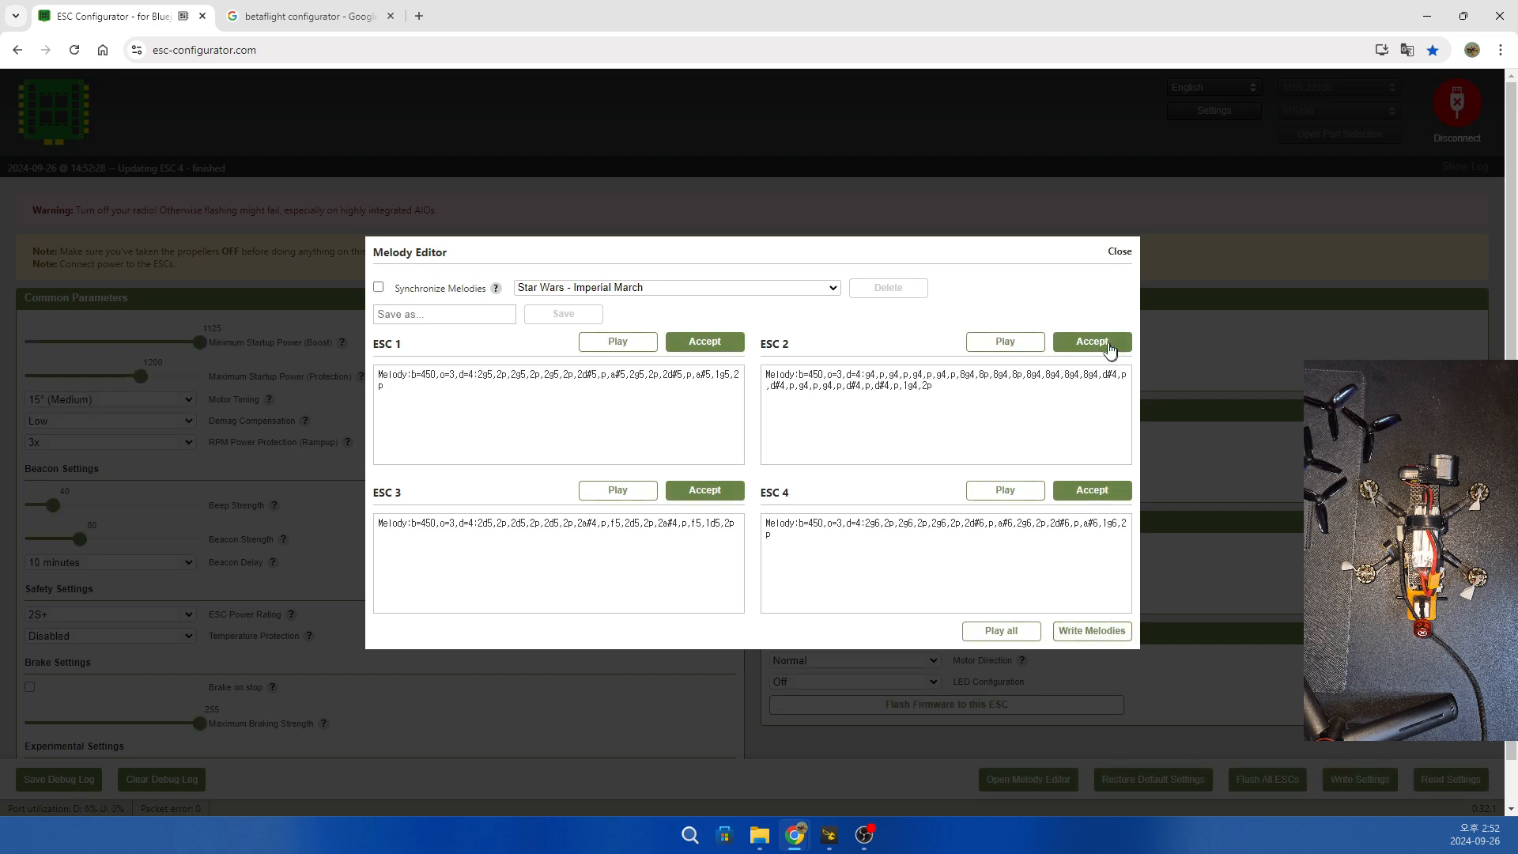
click(1119, 252)
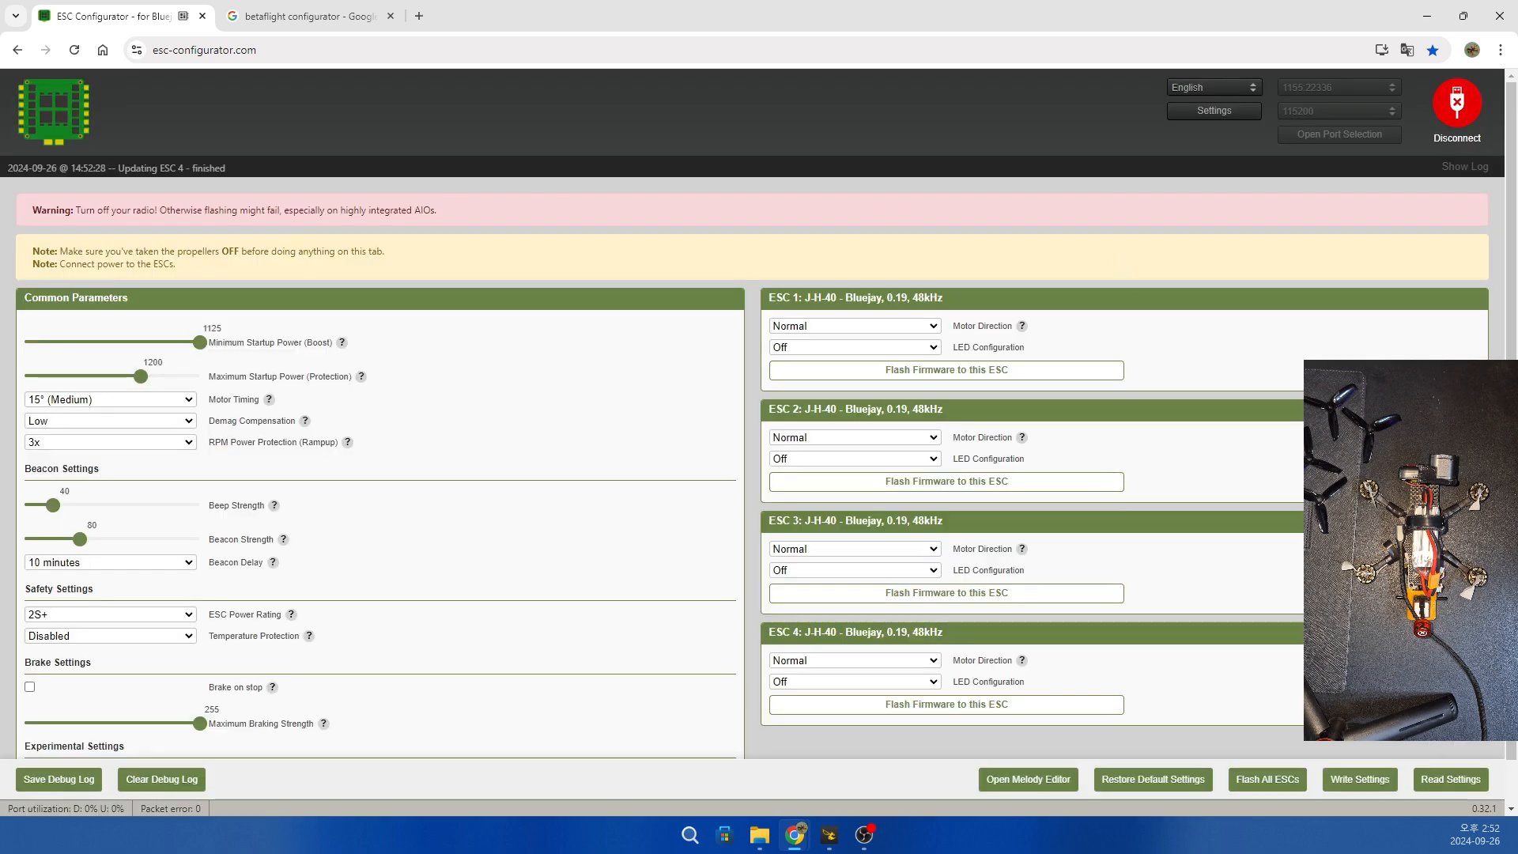
click(1455, 118)
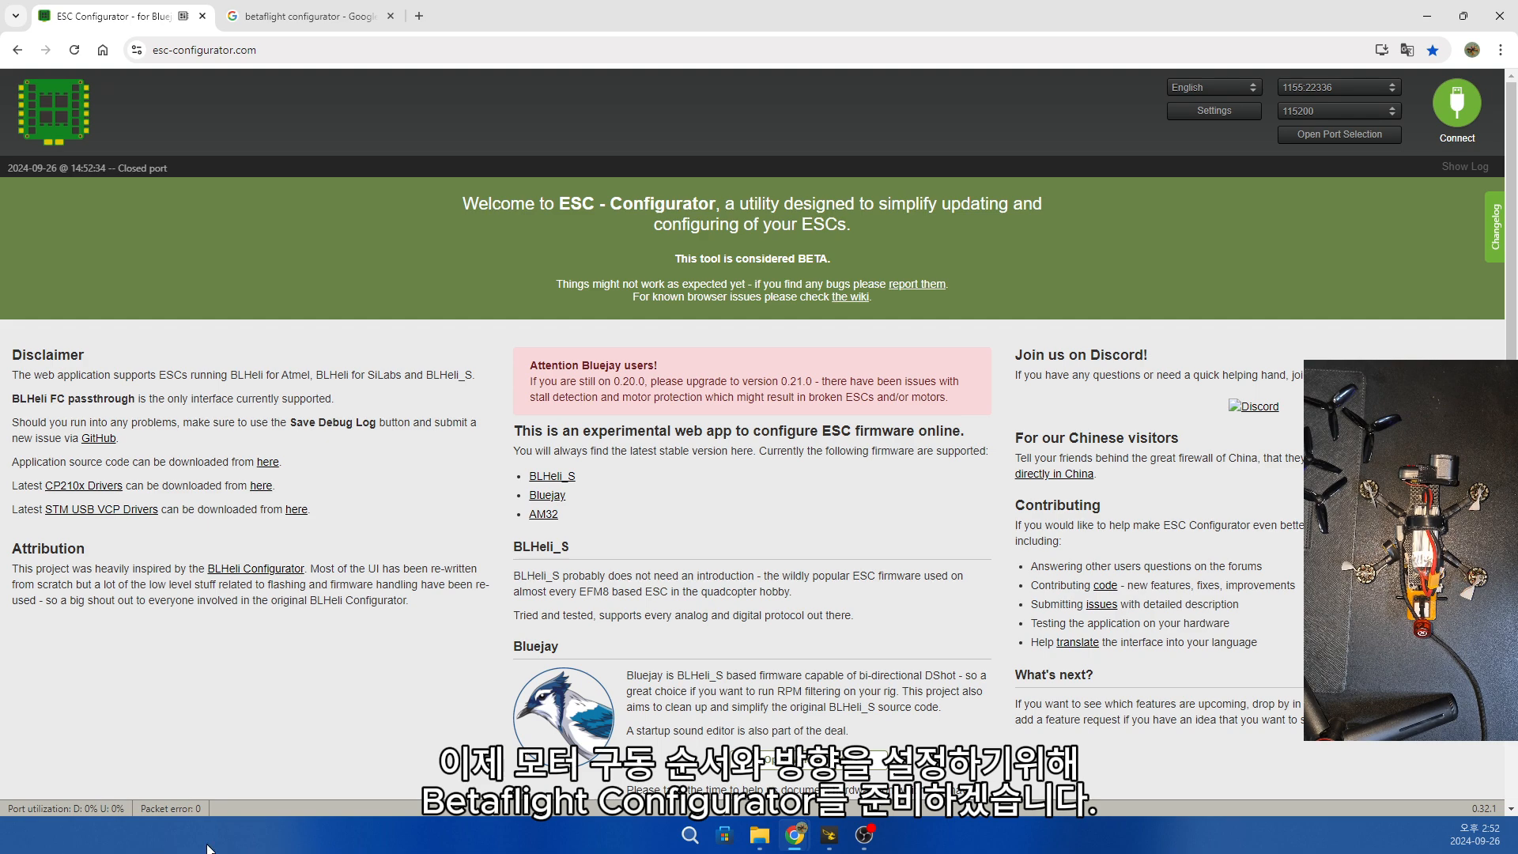
click(830, 840)
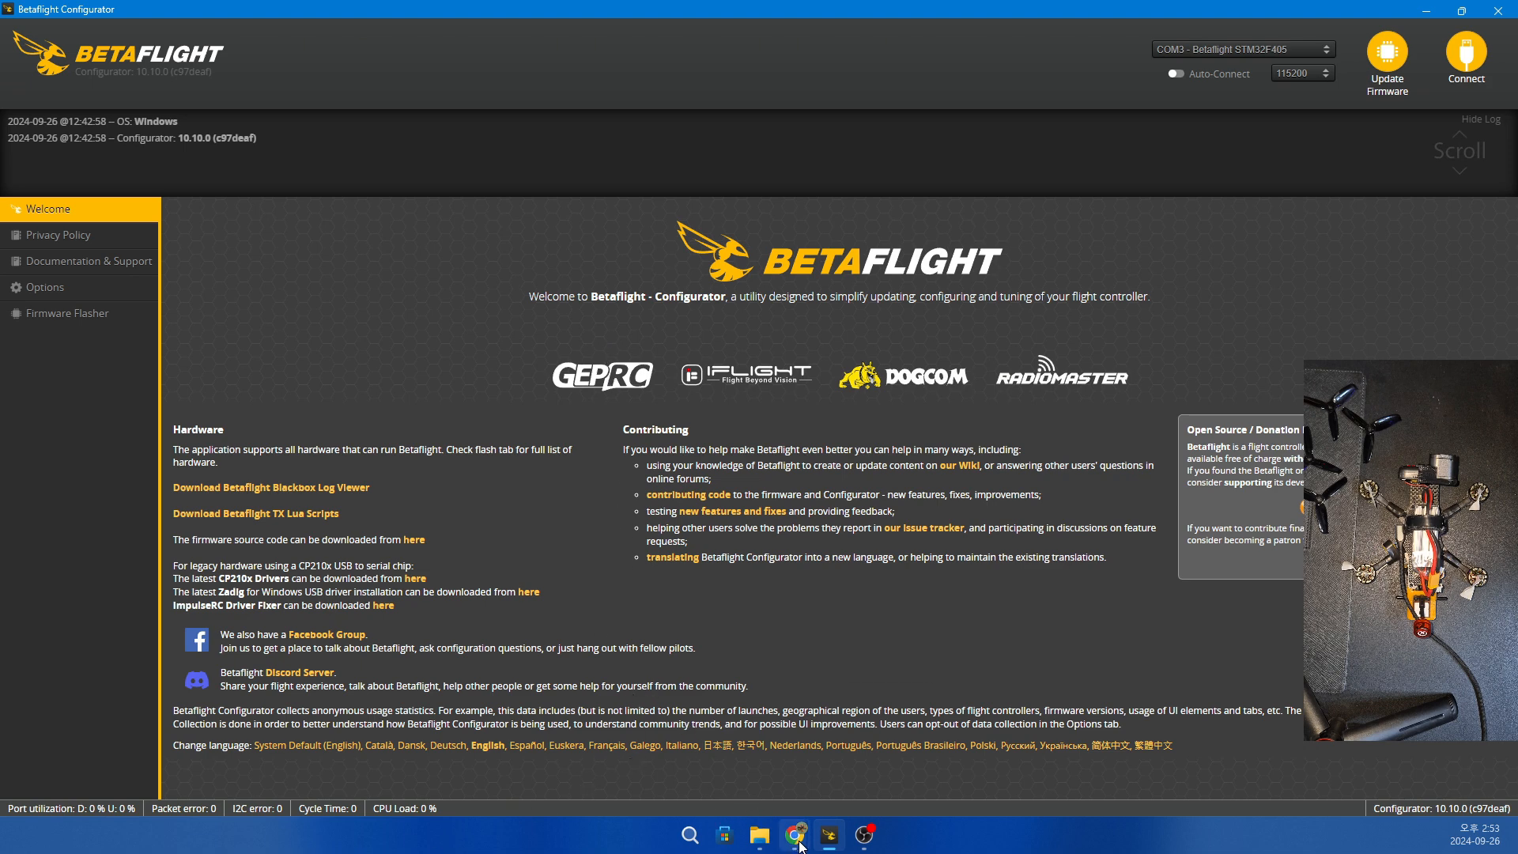
mouse_move(795, 836)
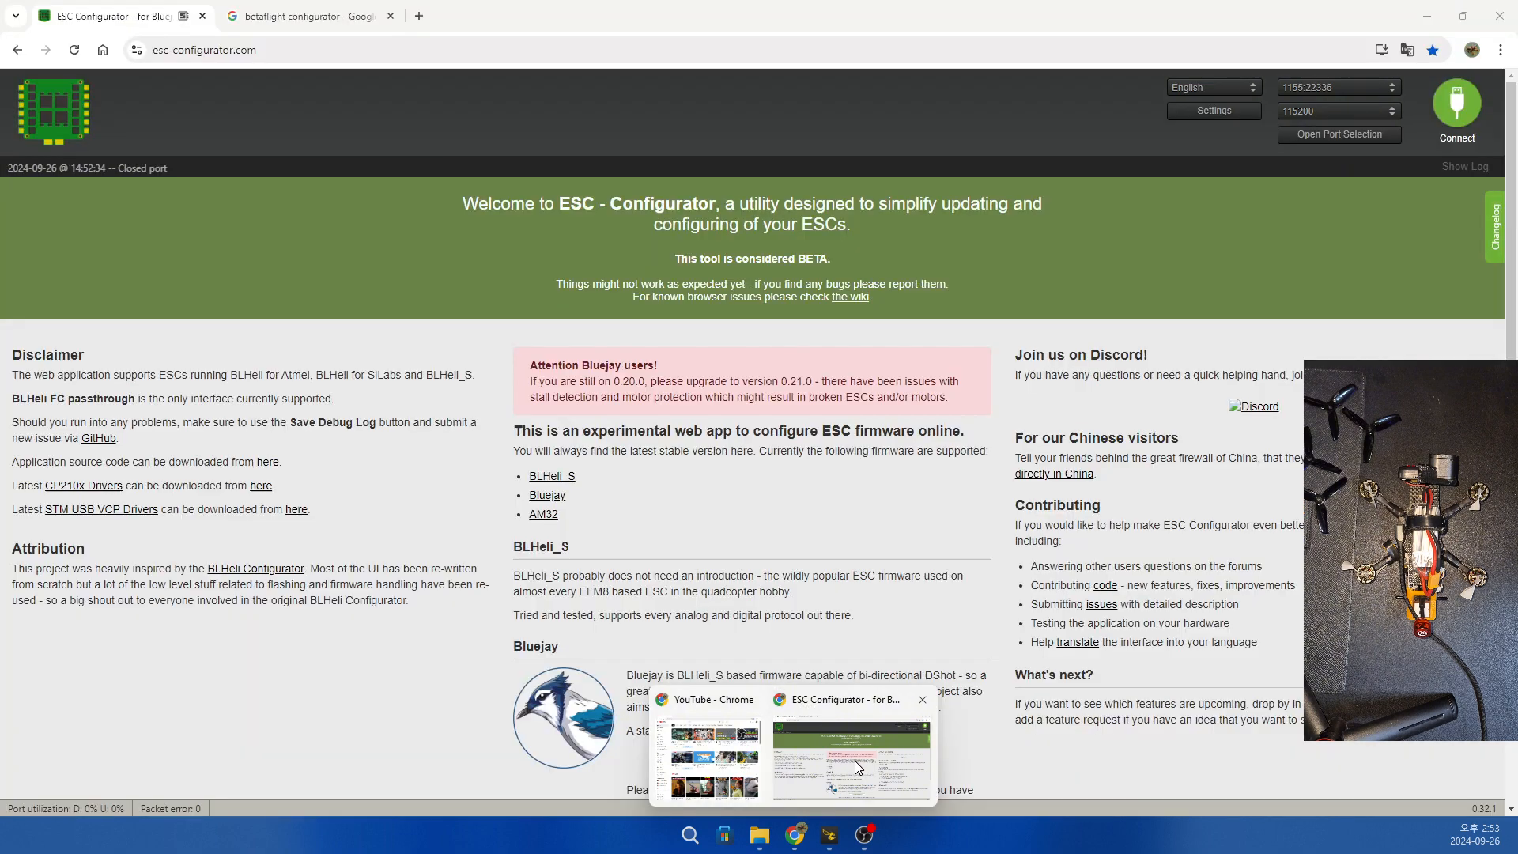
click(856, 760)
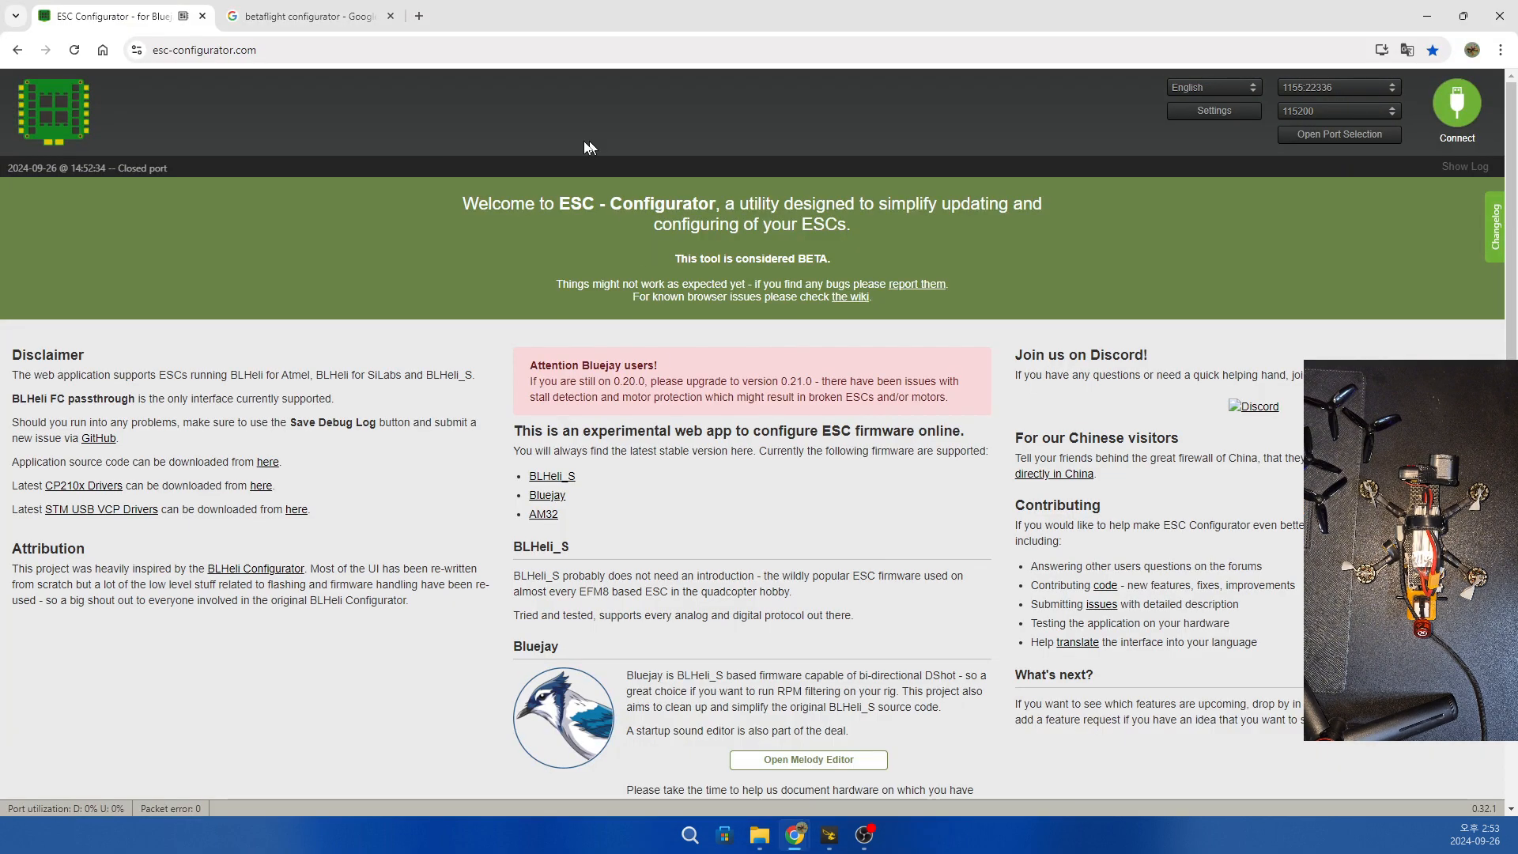
Open the betaflight-configurator releases page on GitHub from the Google results for "betaflight configurator".
click(304, 21)
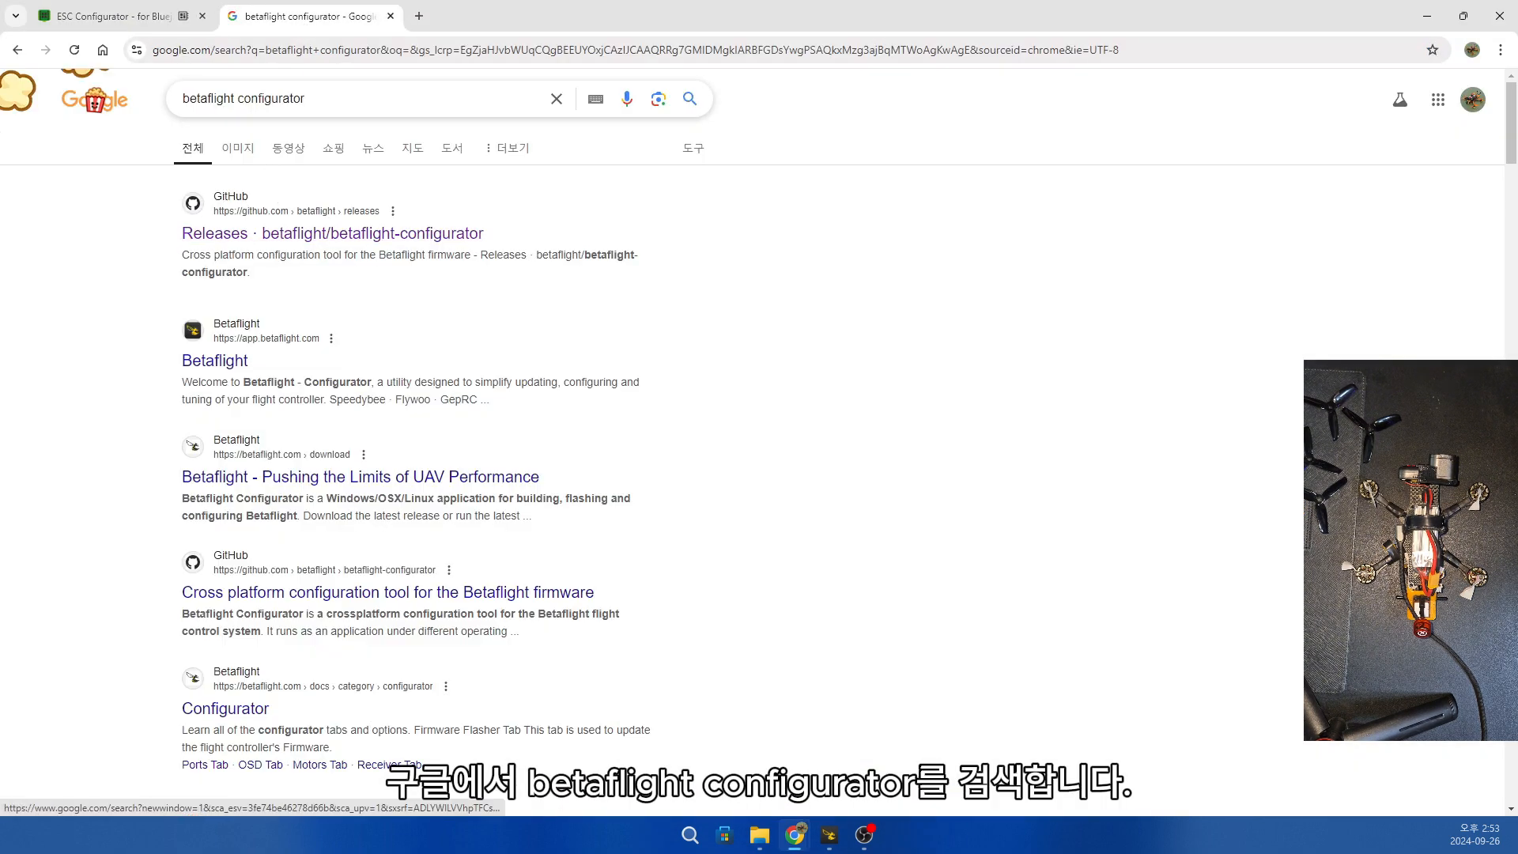
triple_click(214, 102)
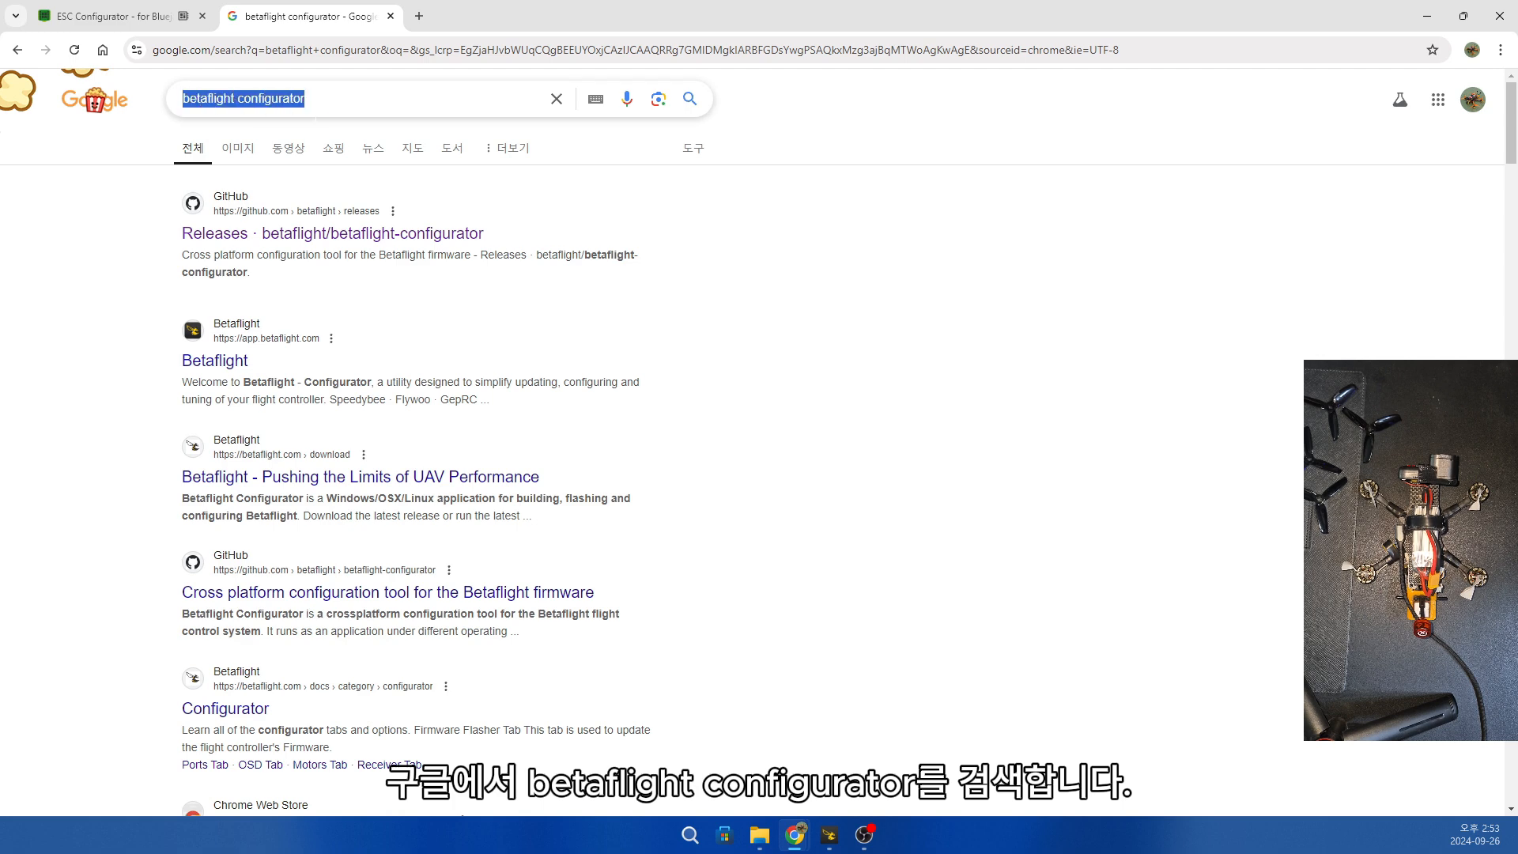
click(371, 102)
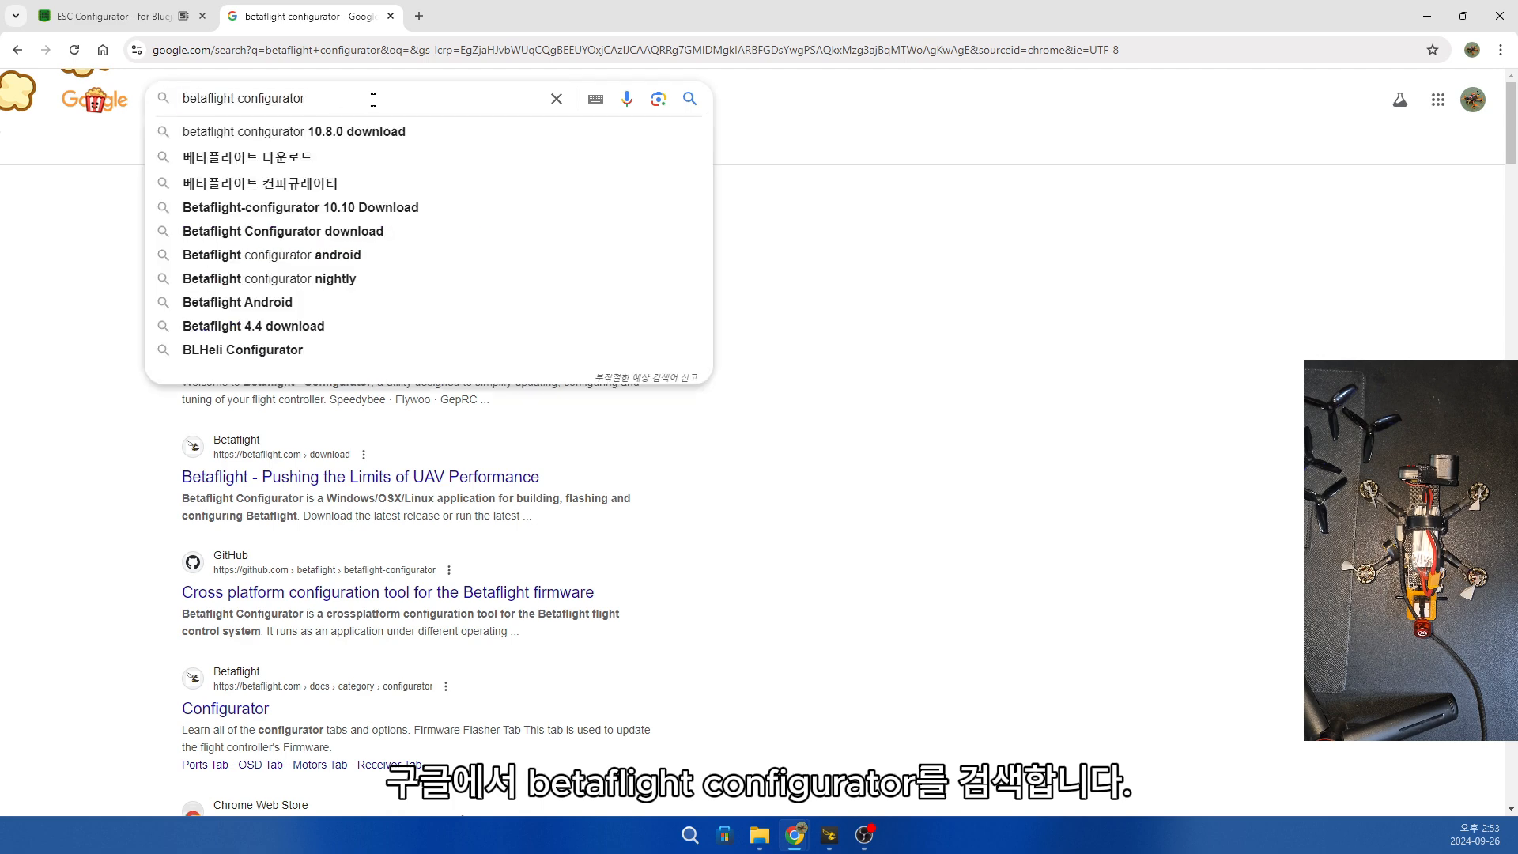
key(Escape)
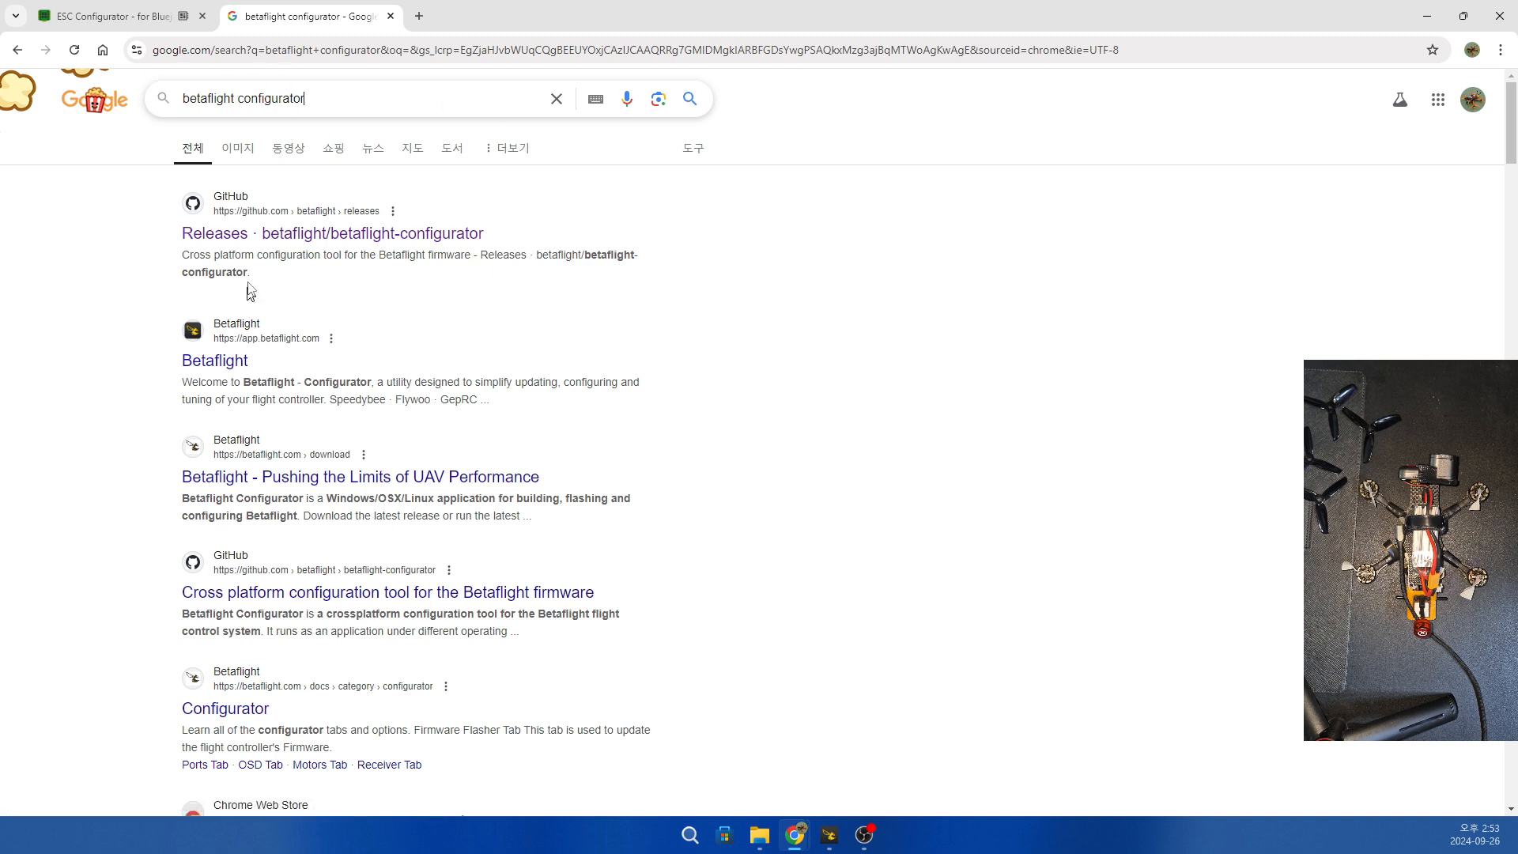
click(251, 238)
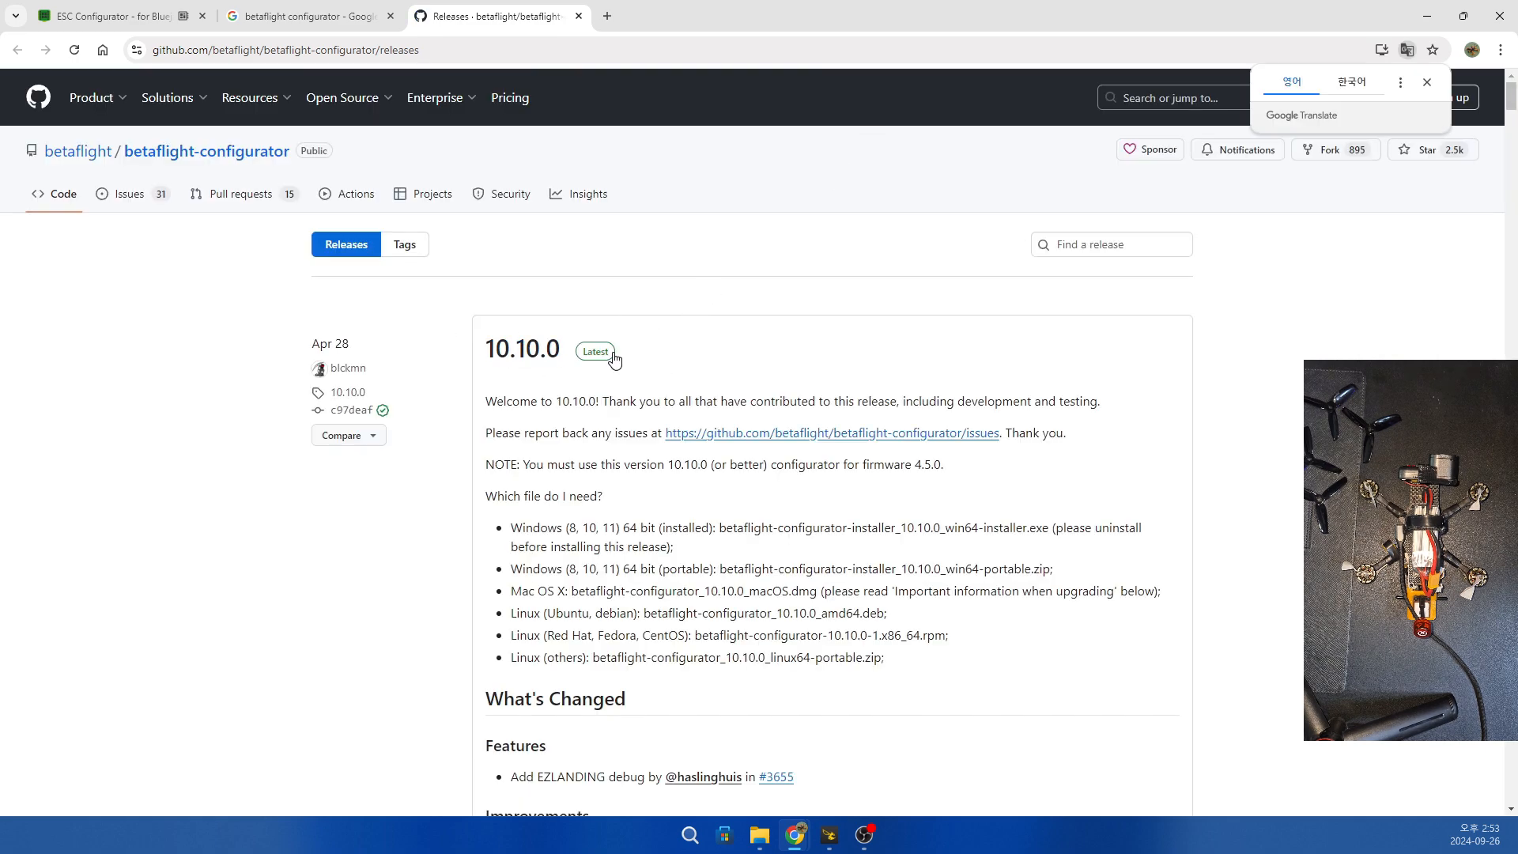
Examine the downloadable assets of the 10.10.0 release for the 64-bit Windows installer.
scroll(514, 442, down, 15)
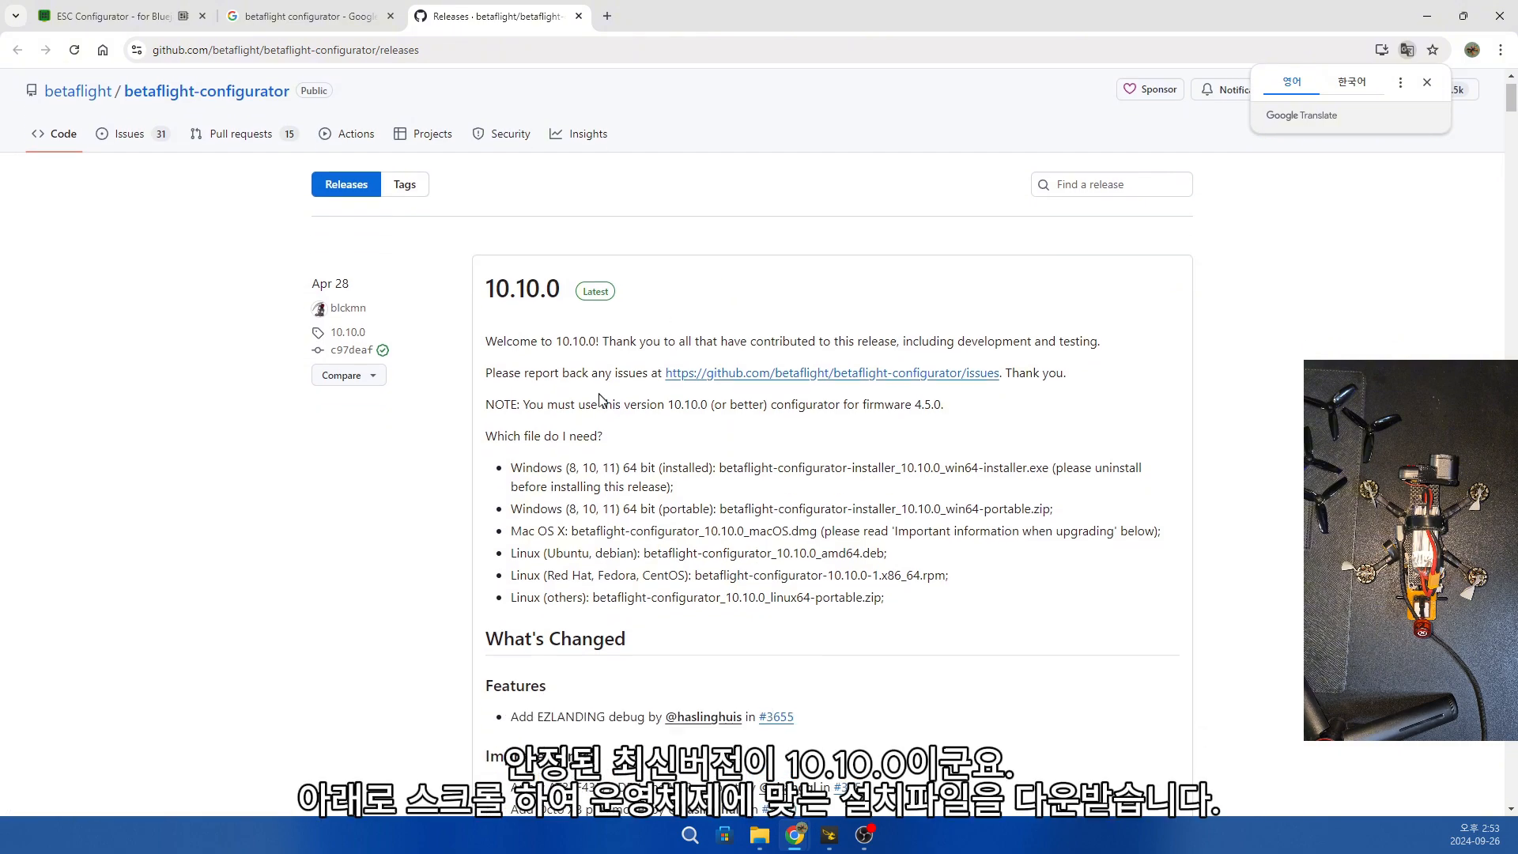
scroll(445, 532, down, 12)
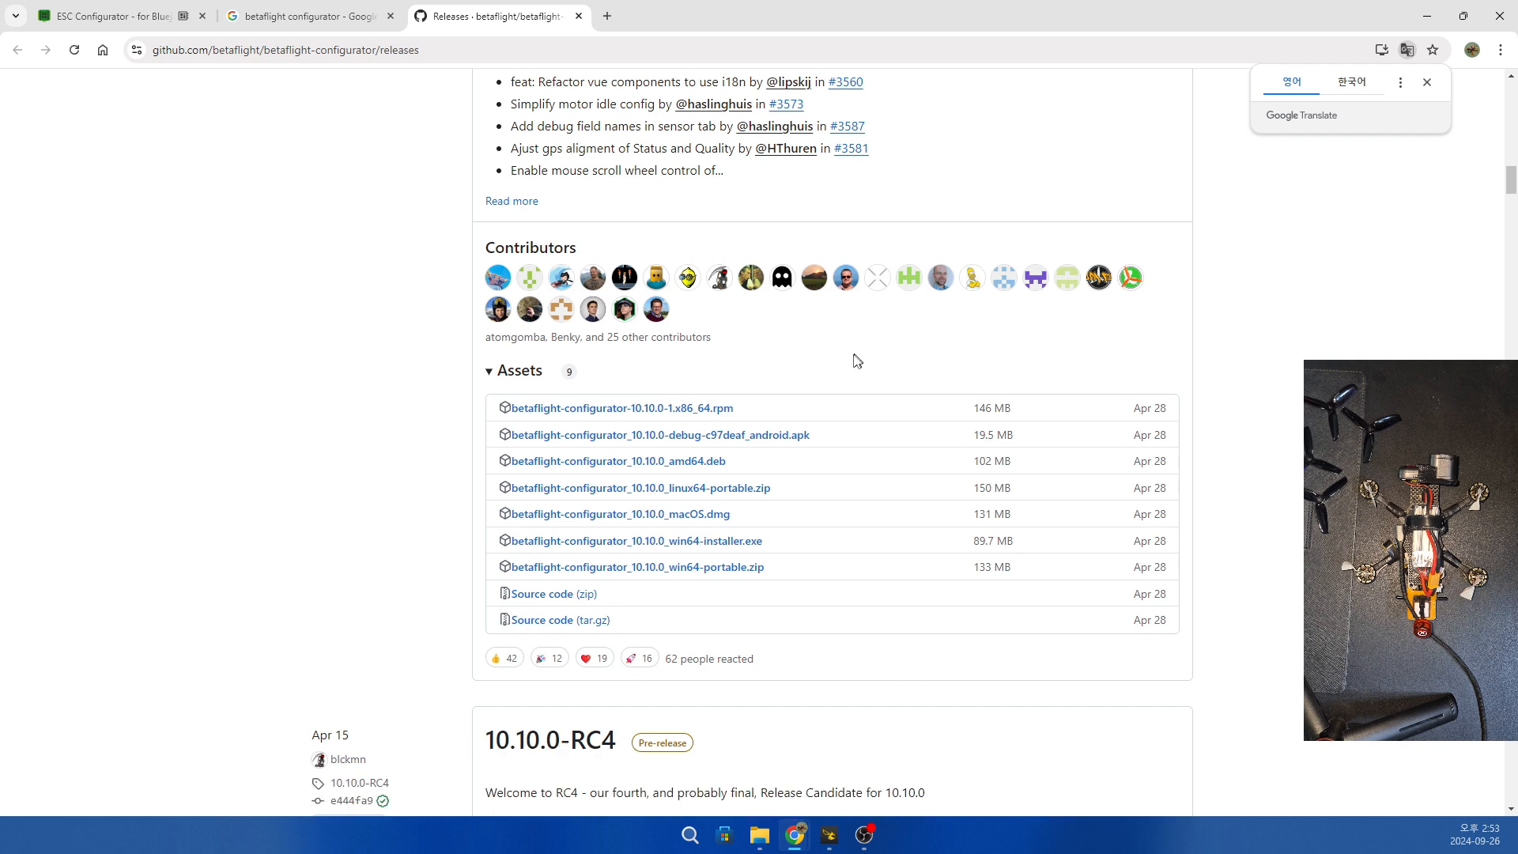
triple_click(807, 407)
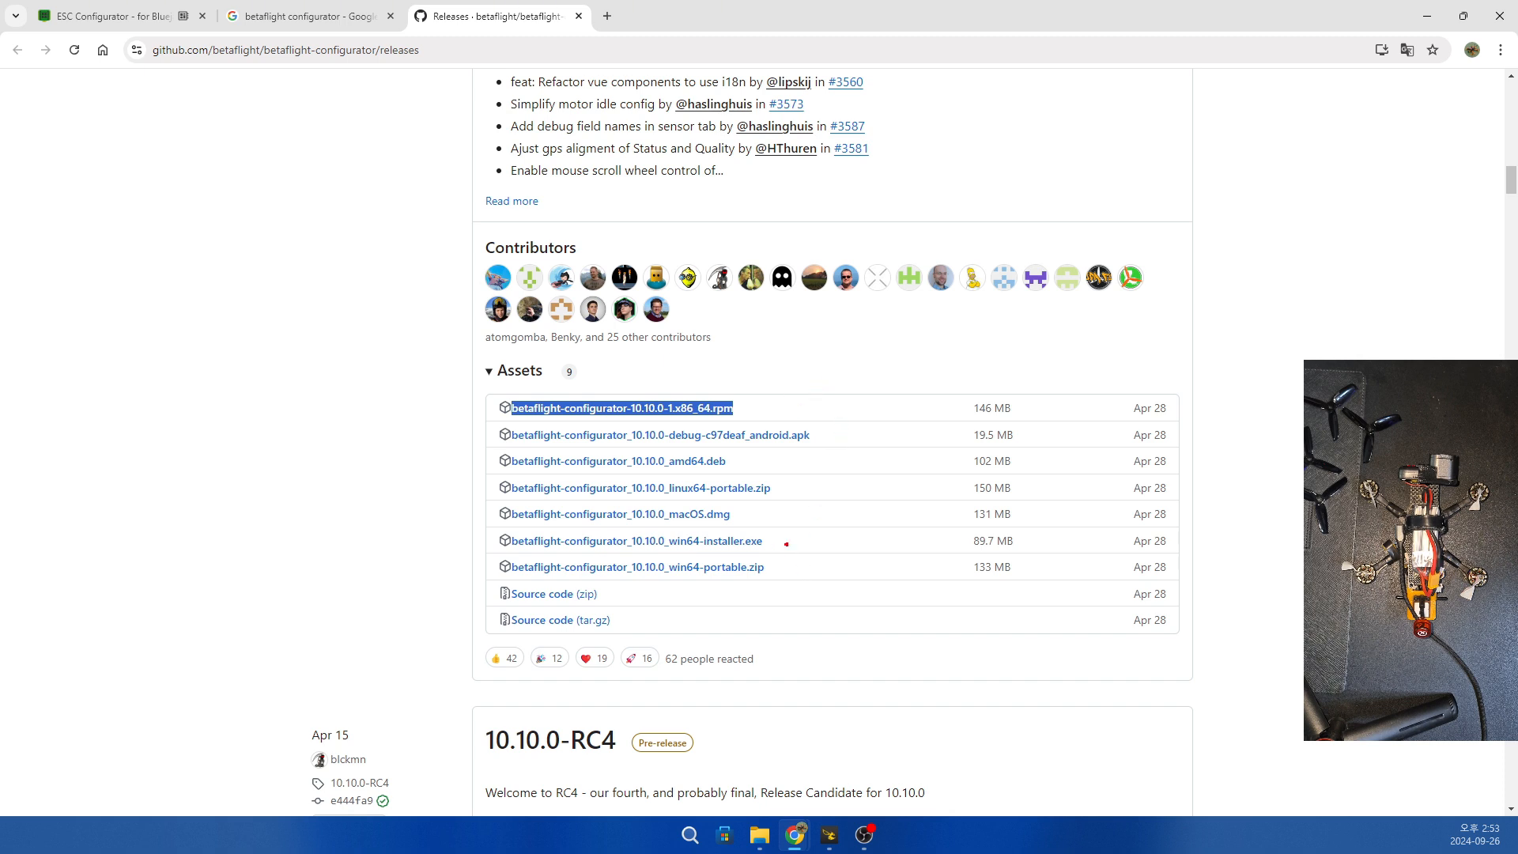
mouse_move(787, 544)
mouse_down()
mouse_move(854, 559)
mouse_move(855, 543)
mouse_up()
key(Escape)
click(944, 342)
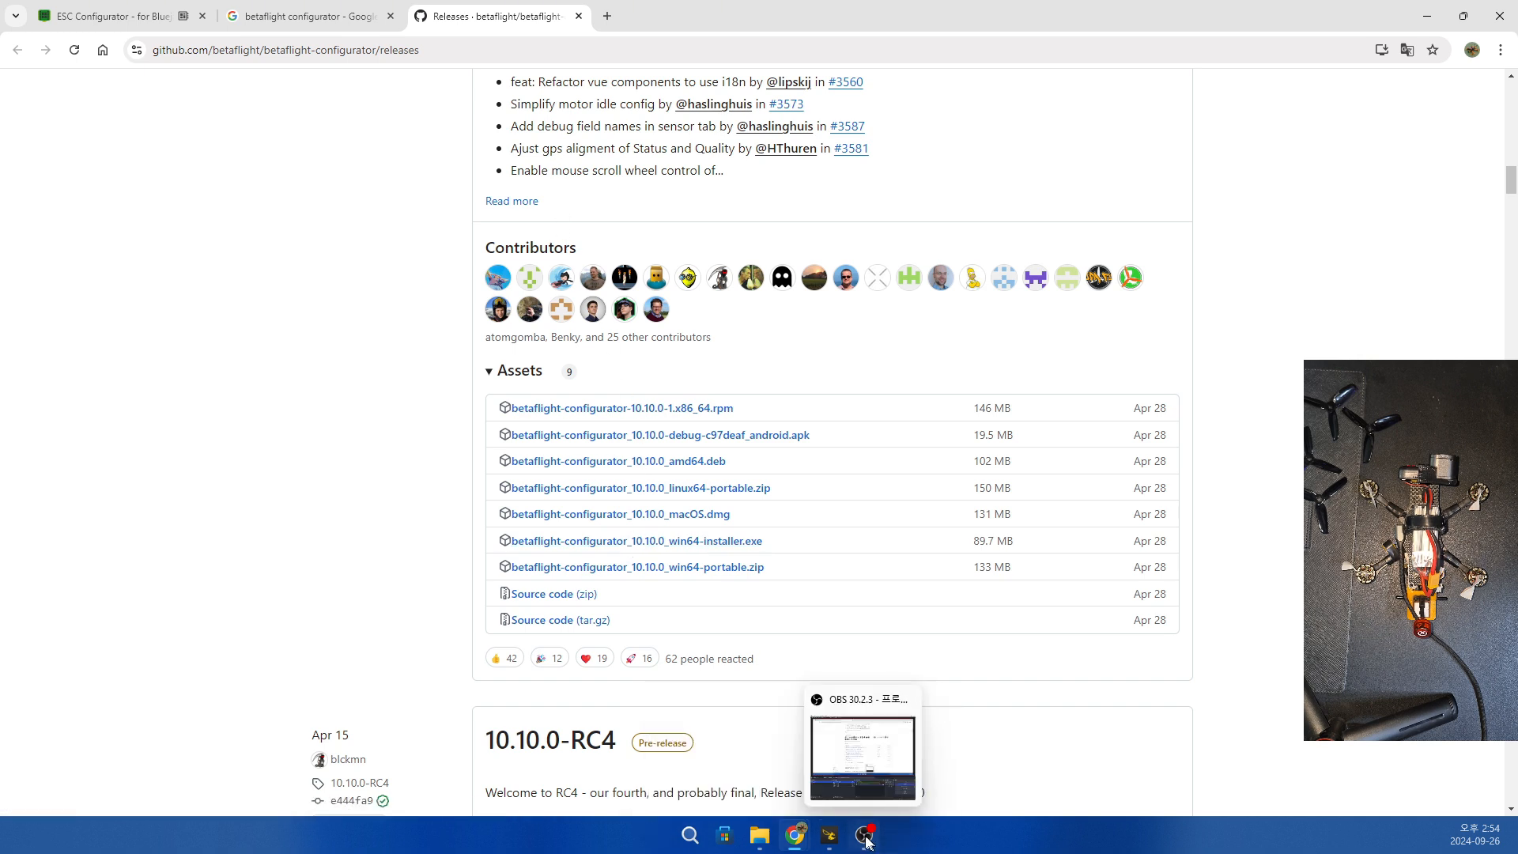
Switch to Betaflight Configurator and check the available ports for the connected flight controller.
click(829, 835)
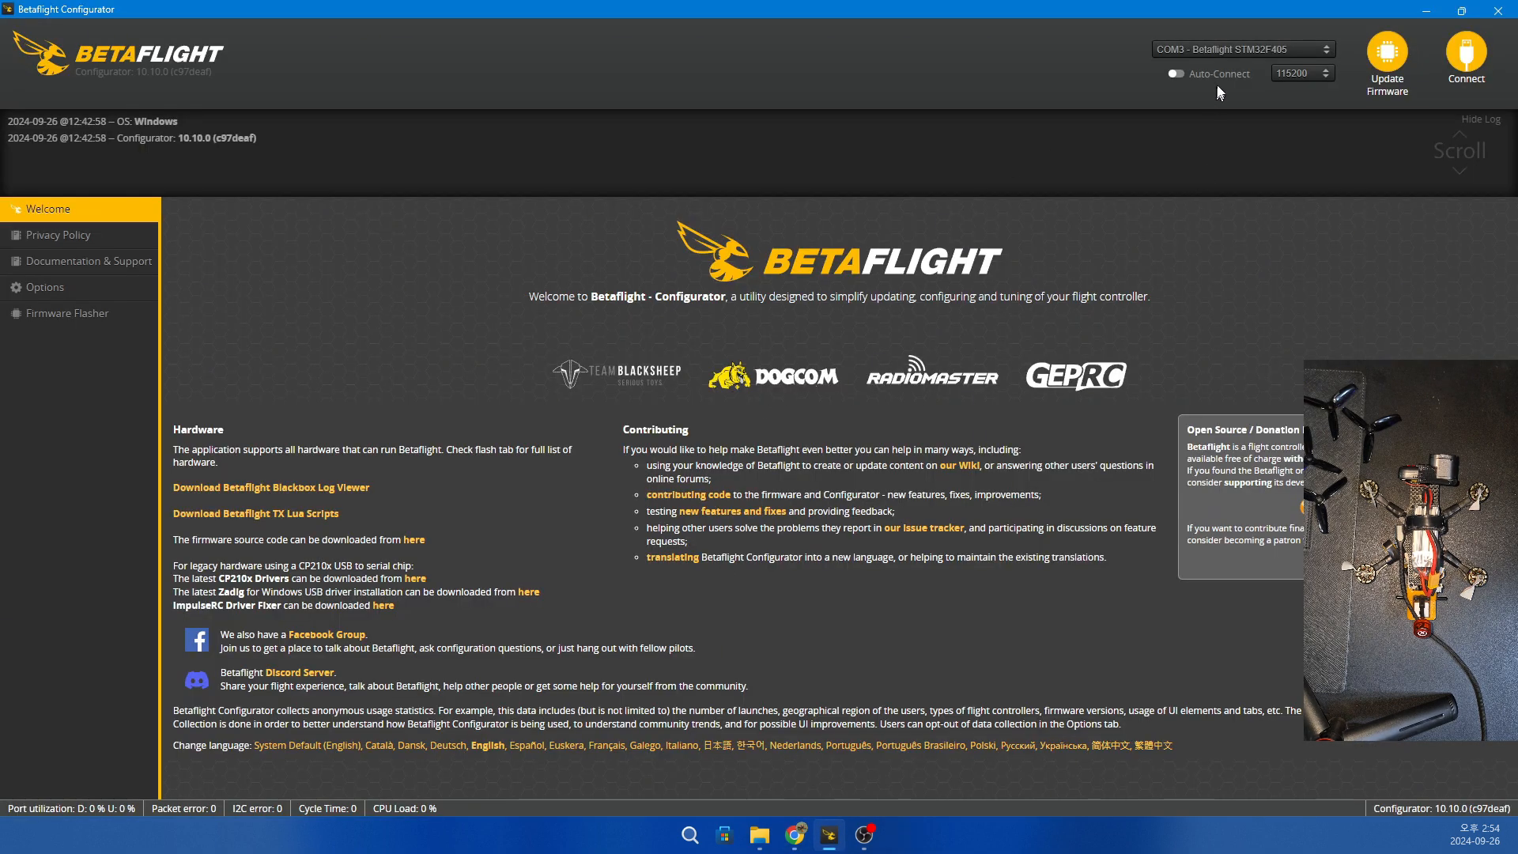
click(1201, 54)
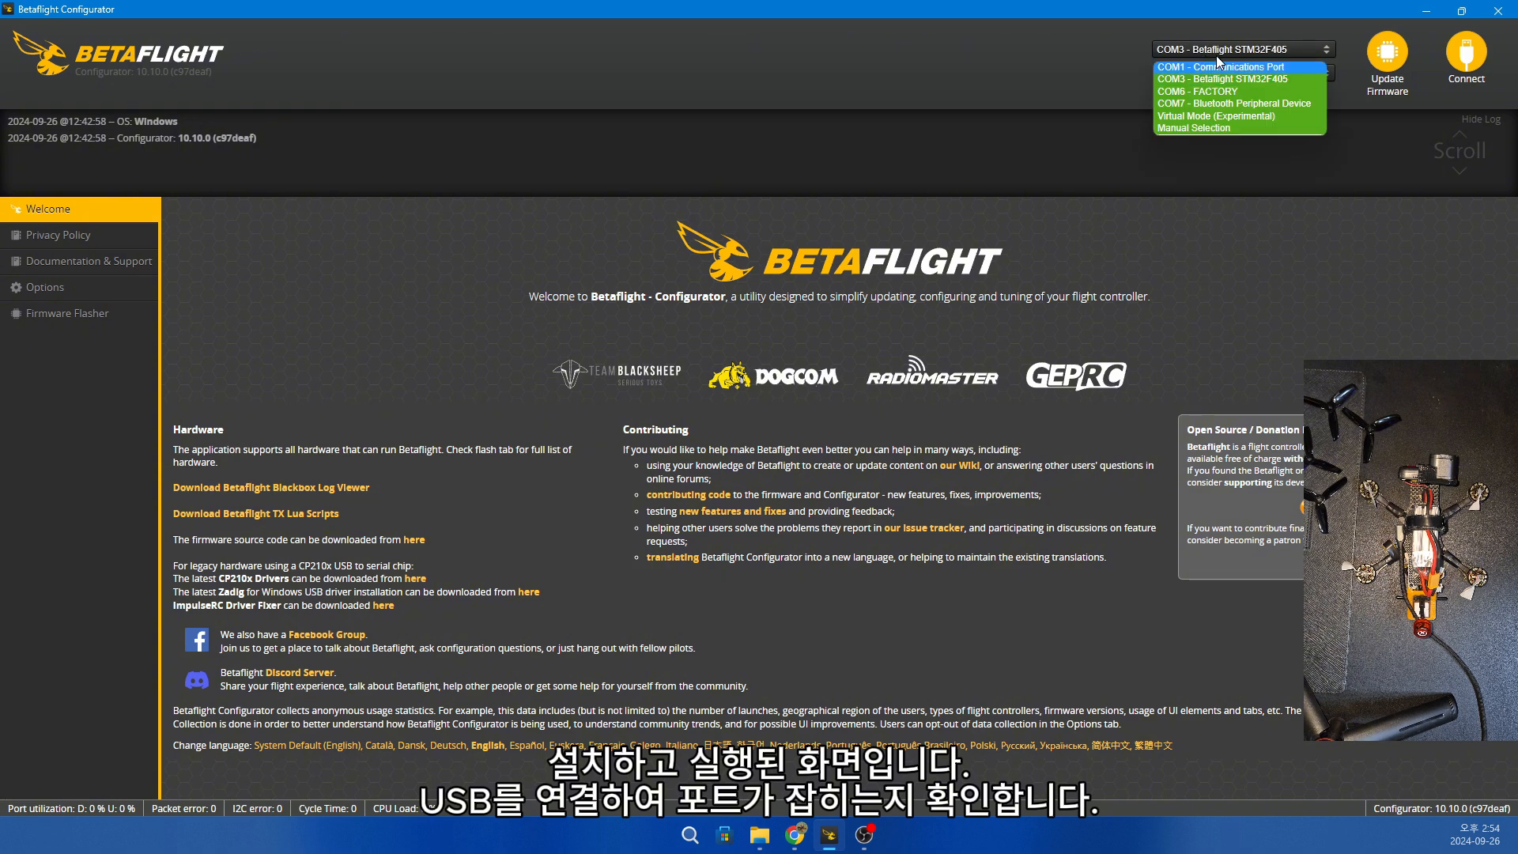
click(1216, 55)
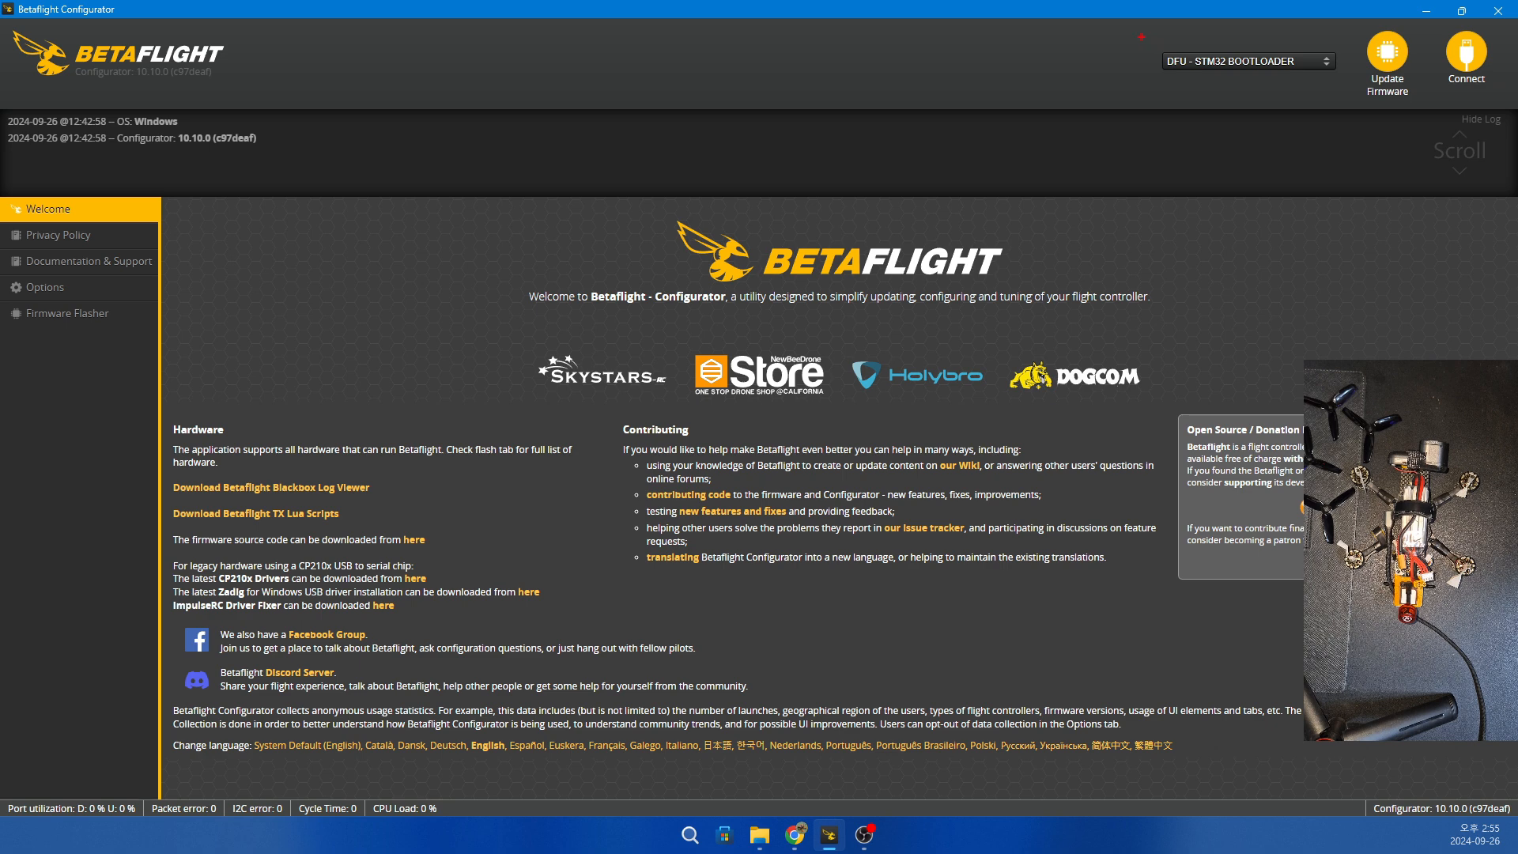
drag(1141, 37, 1360, 93)
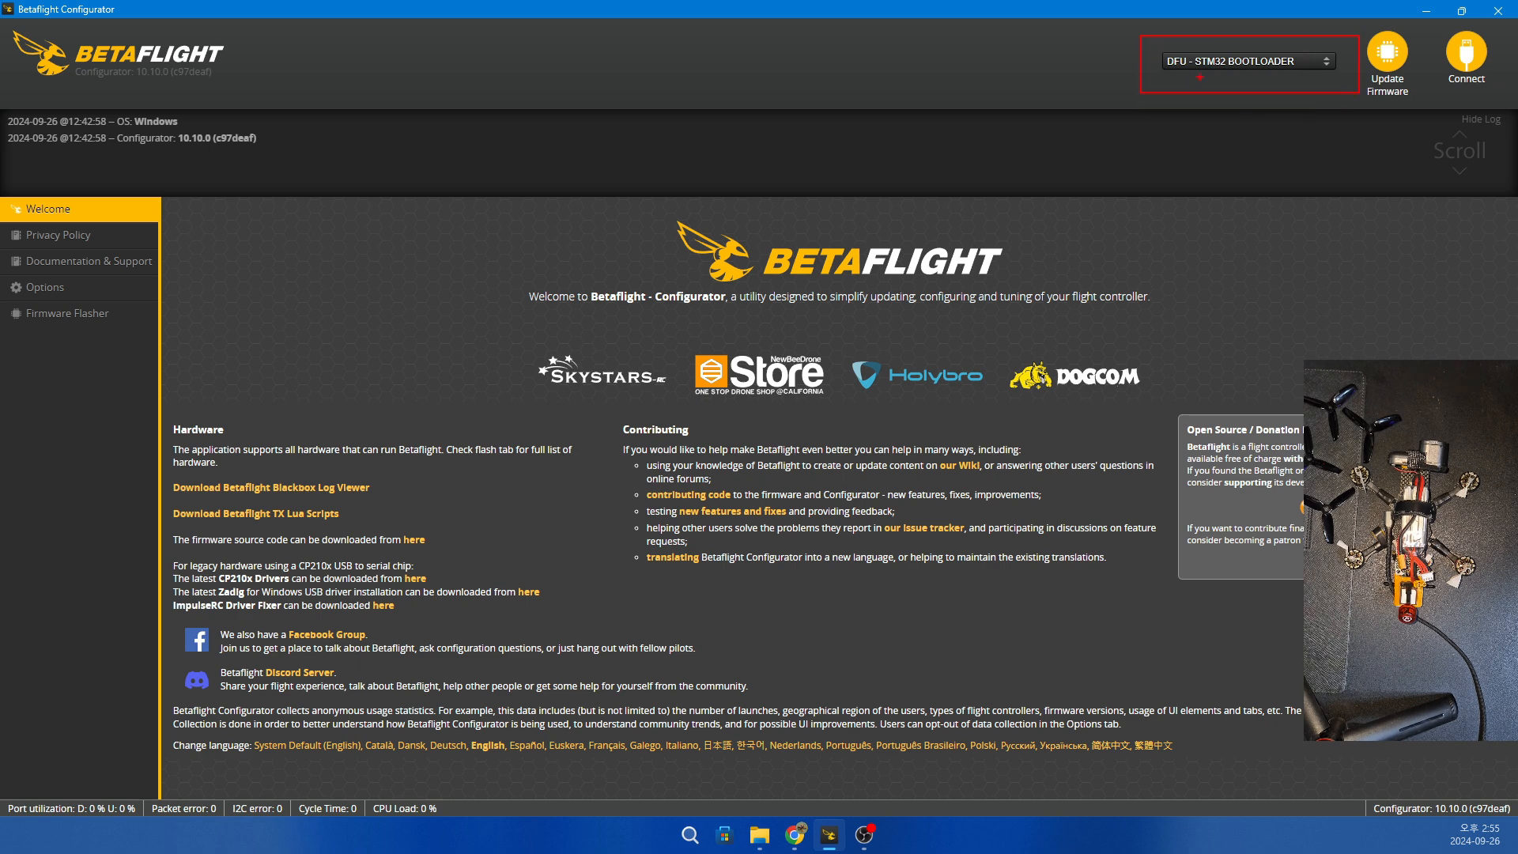
key(Escape)
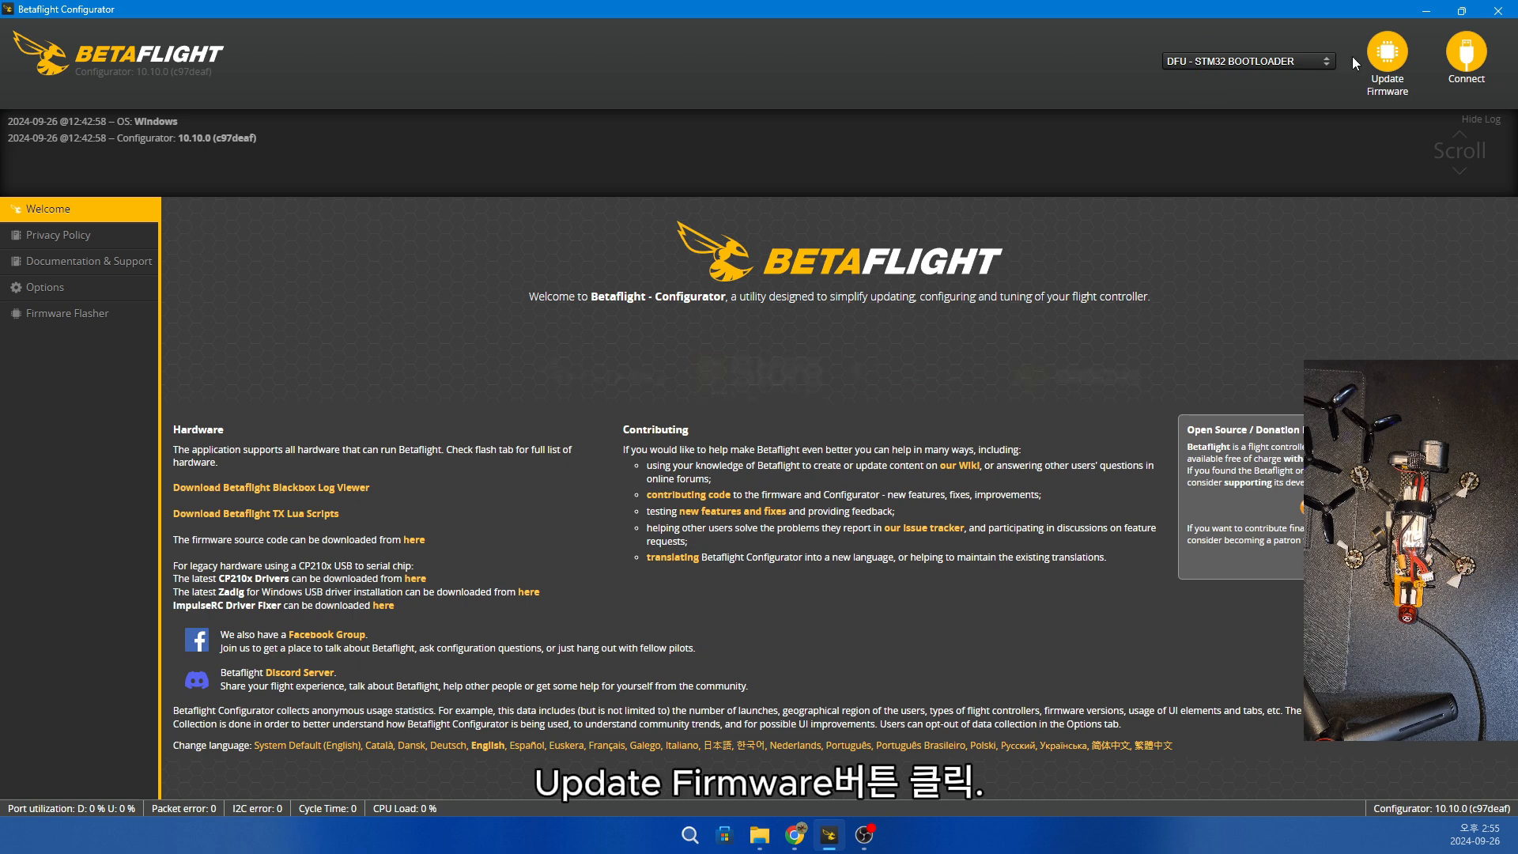
Open the Firmware Flasher and toggle Expert Mode off and back on.
click(1388, 55)
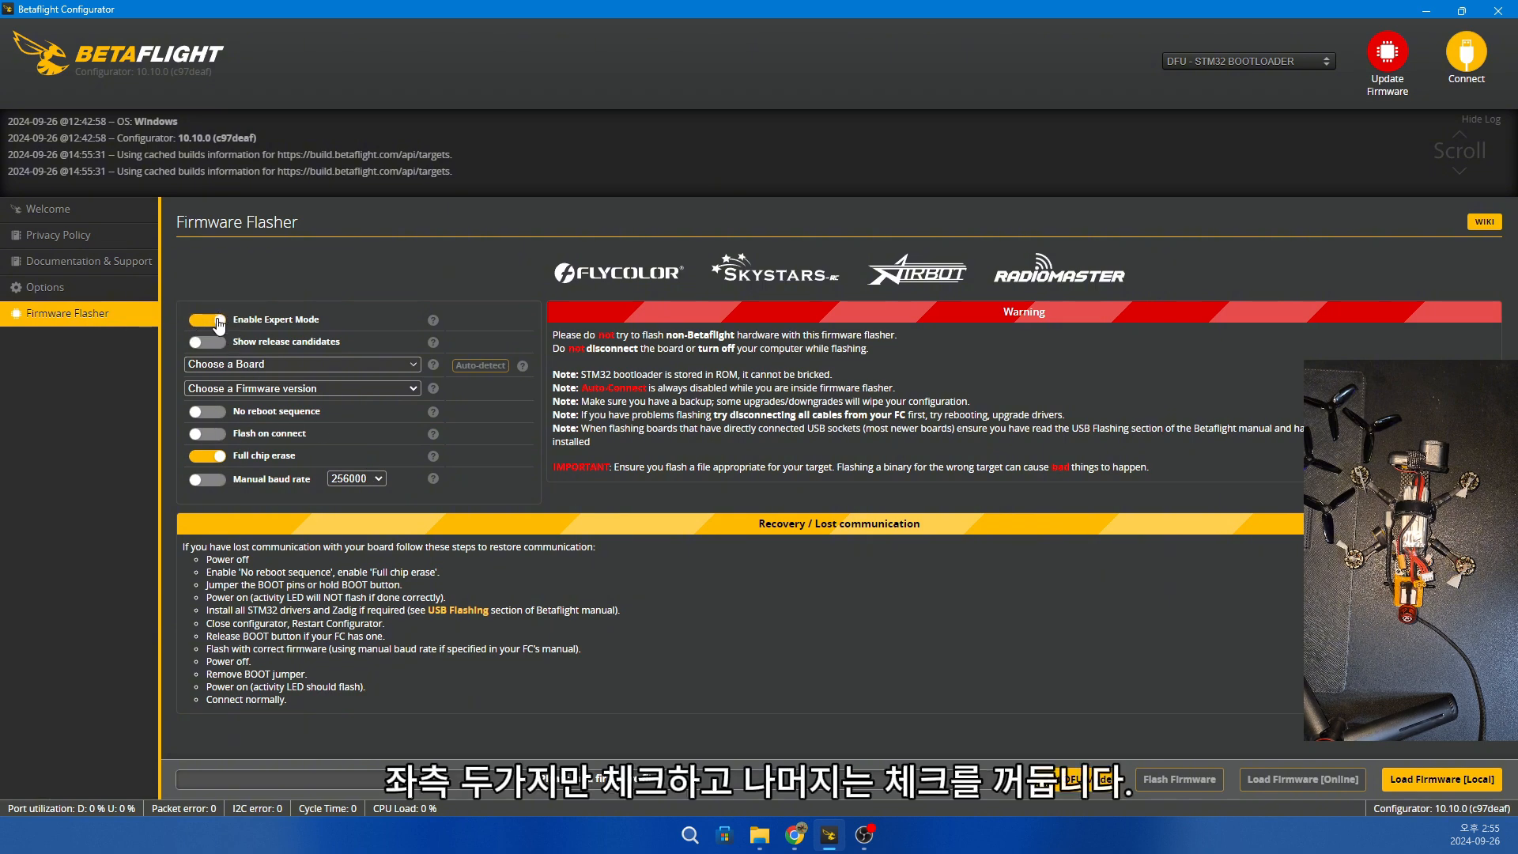
click(209, 321)
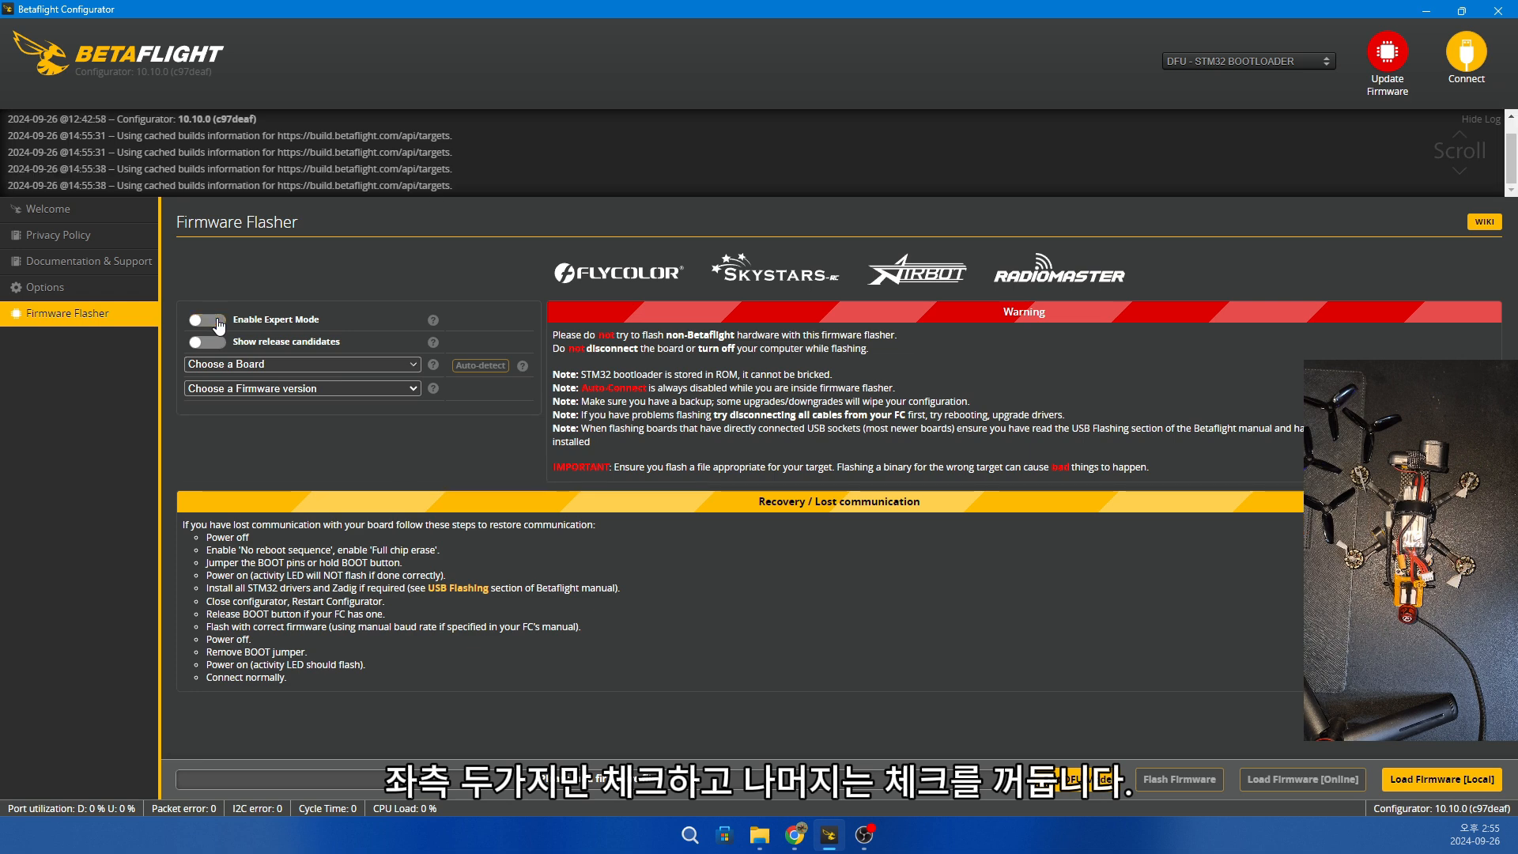
click(208, 321)
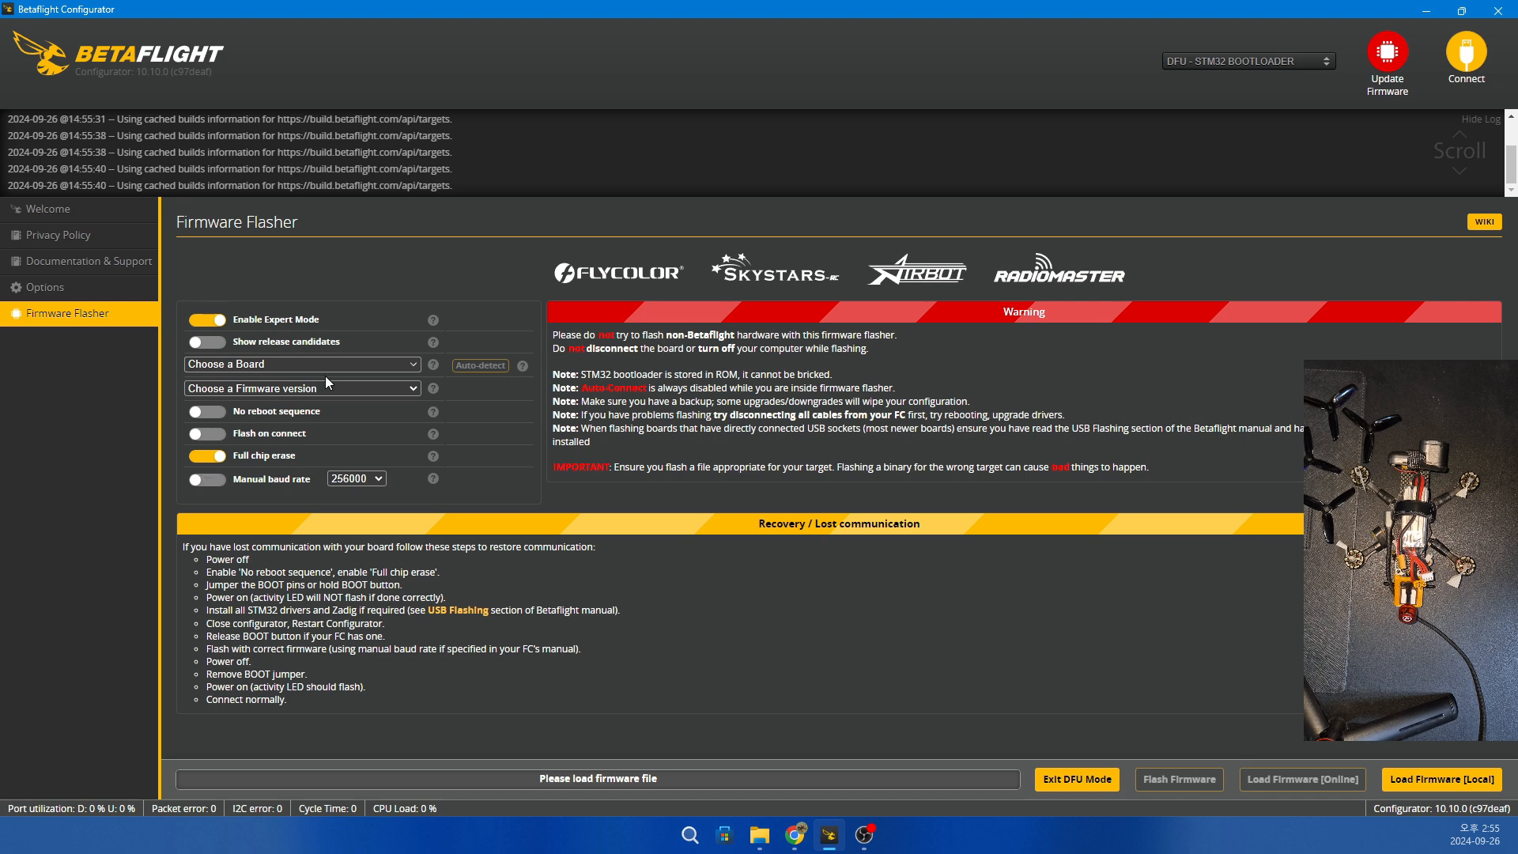
Choose SPEEDYBEEF405MINI as the target board by filtering the board choices for "speedy".
click(345, 363)
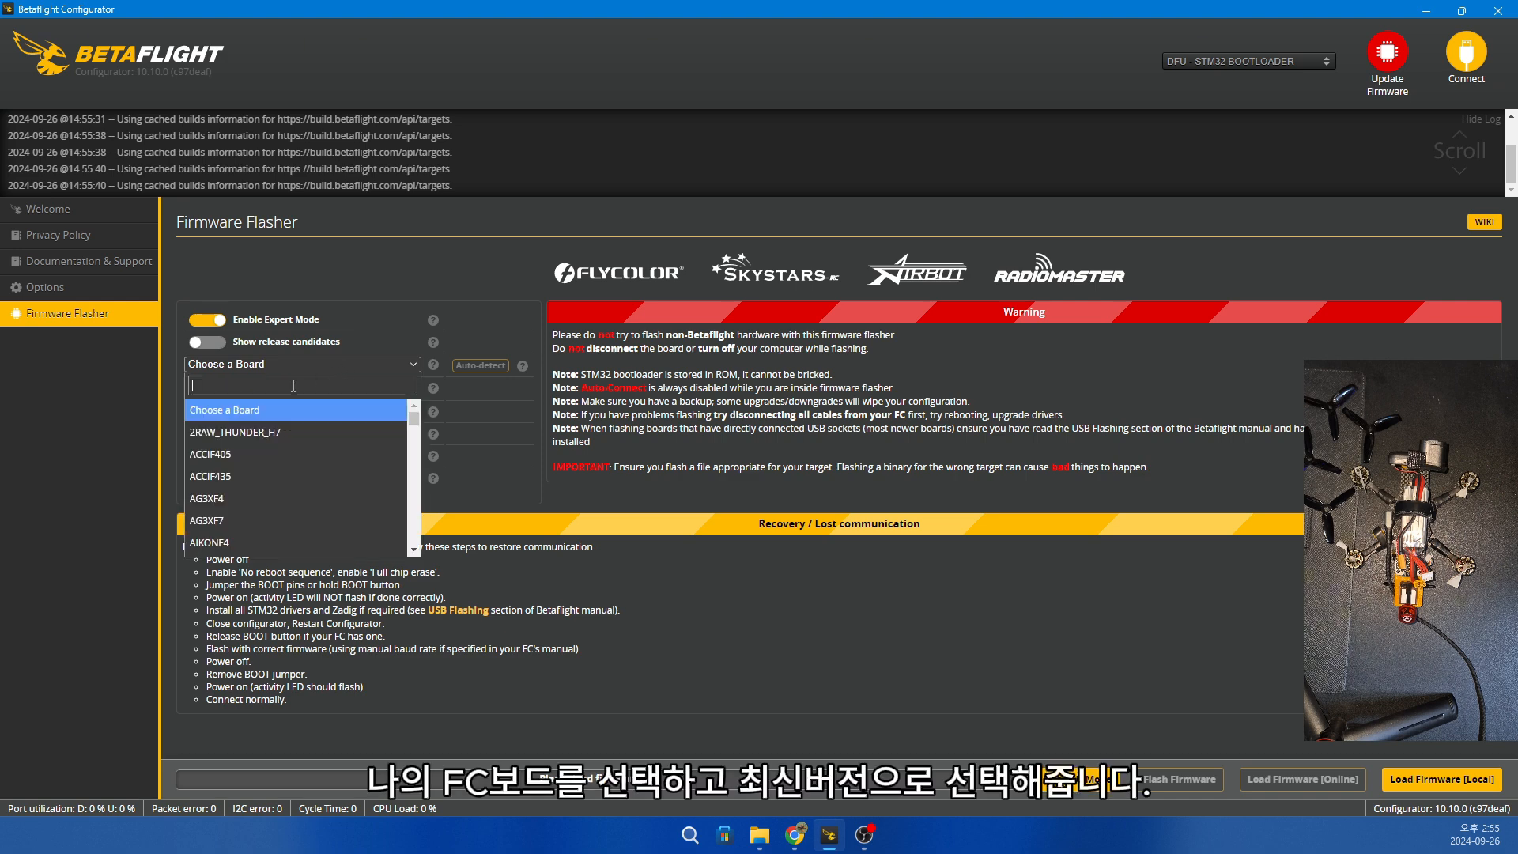
scroll(327, 494, down, 8)
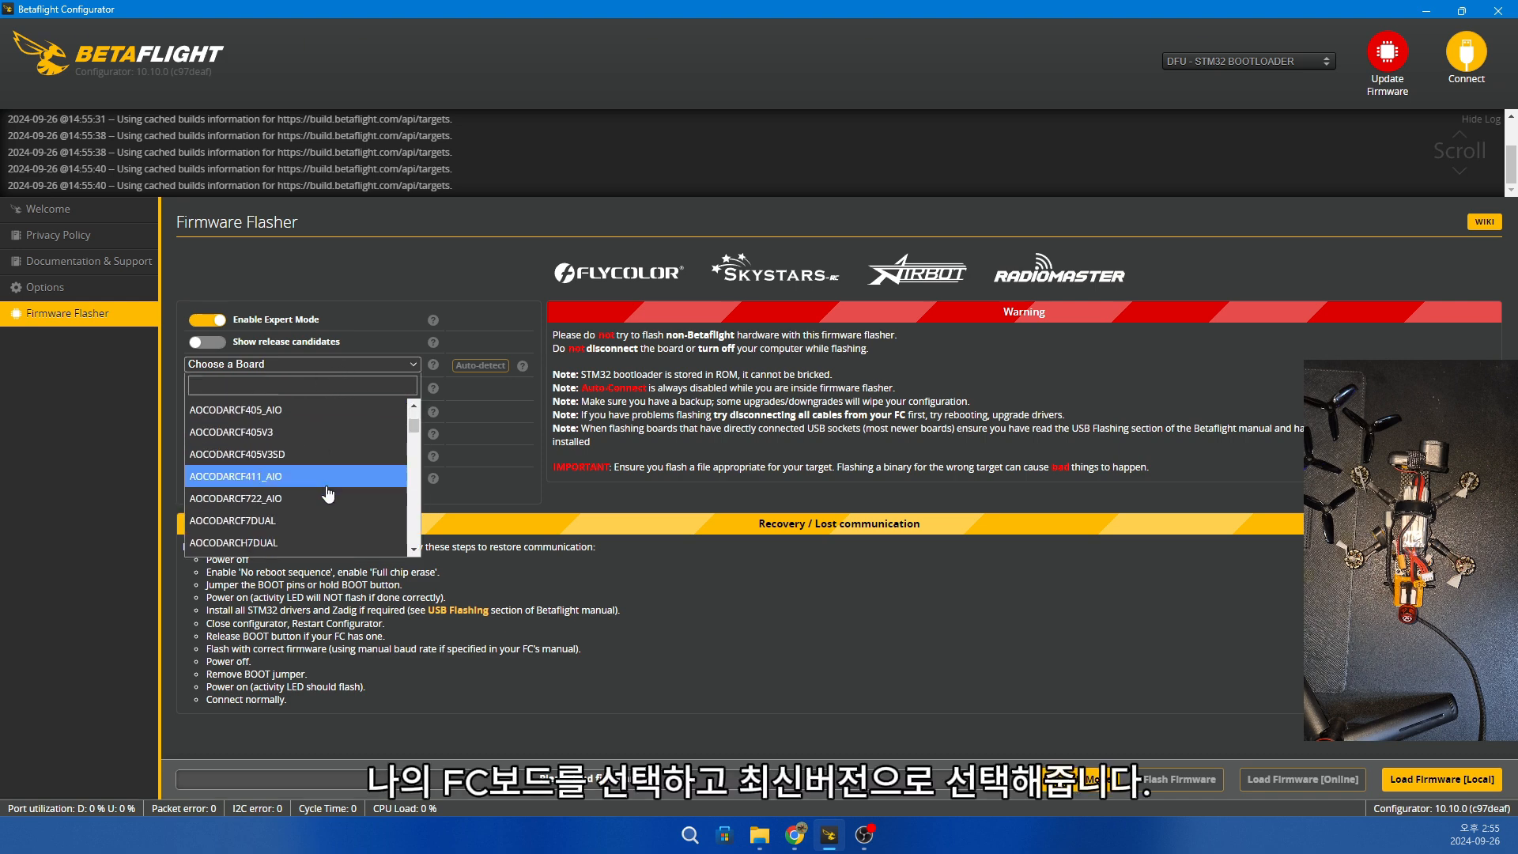
scroll(326, 494, down, 5)
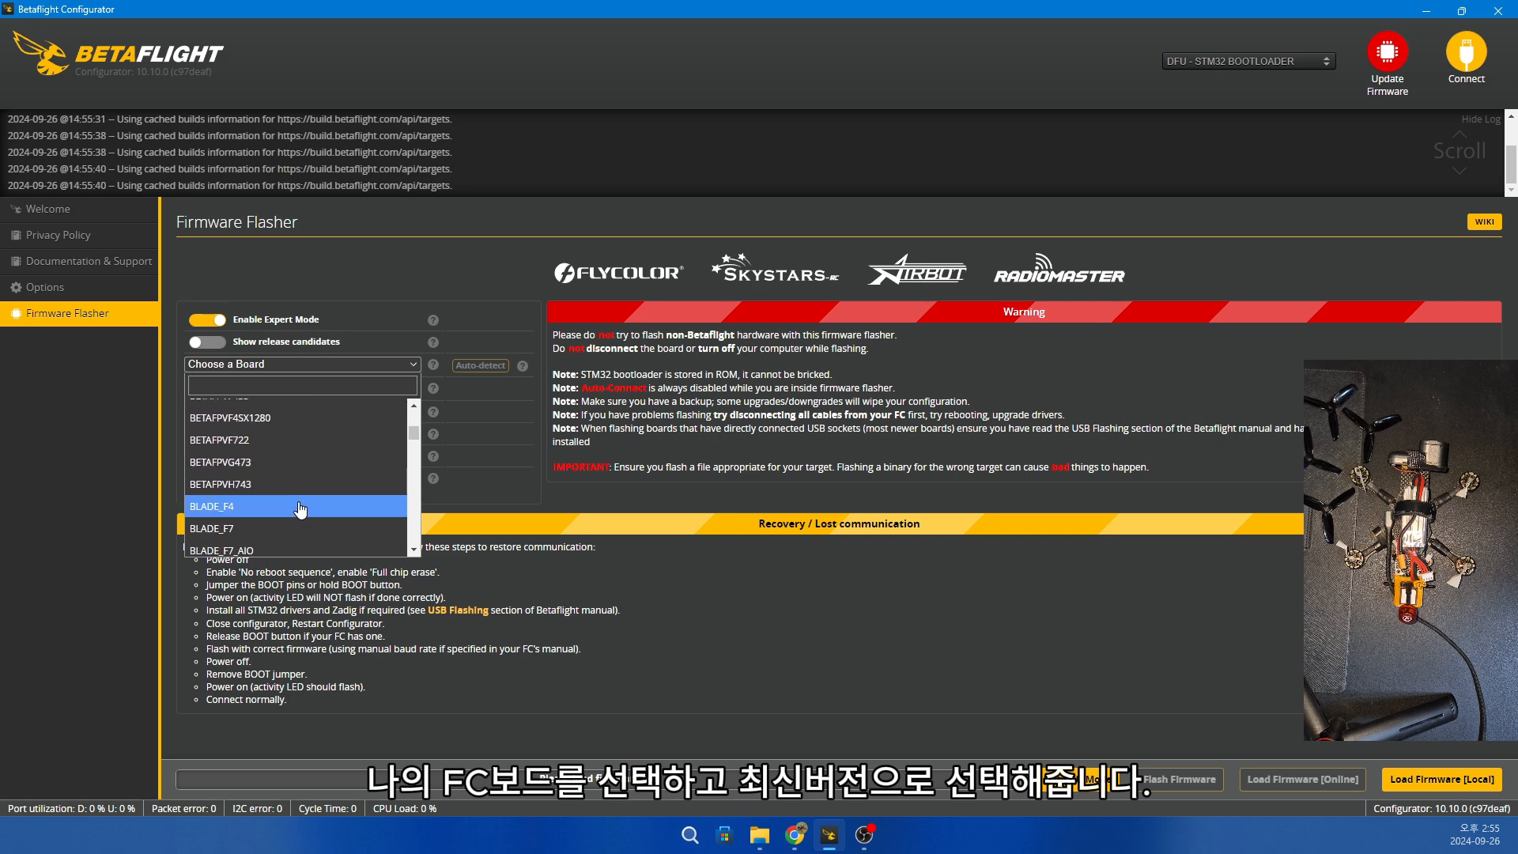
scroll(301, 507, up, 6)
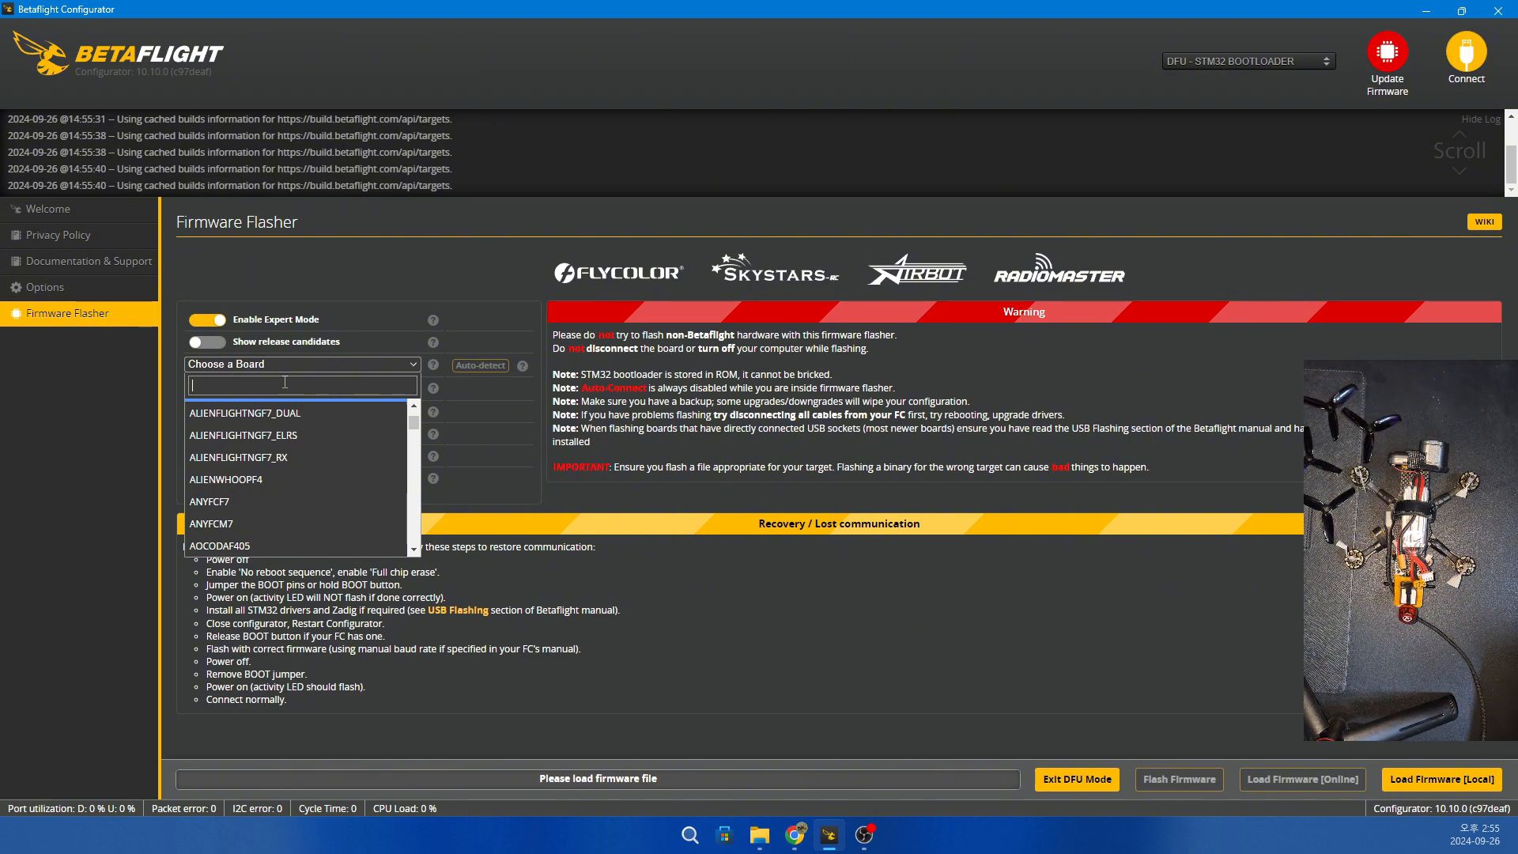
text(speedy)
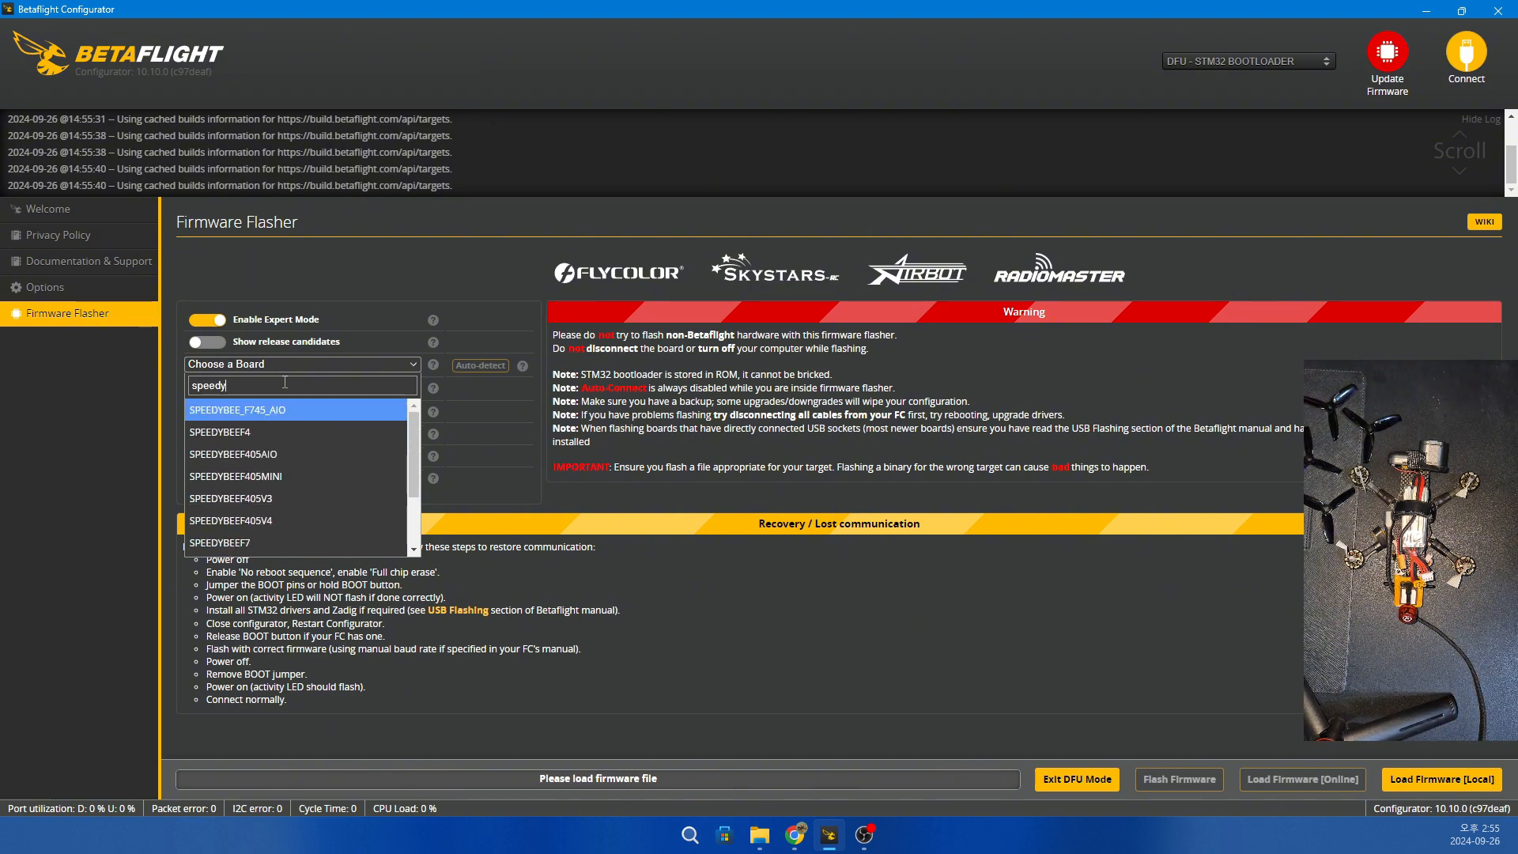
click(289, 477)
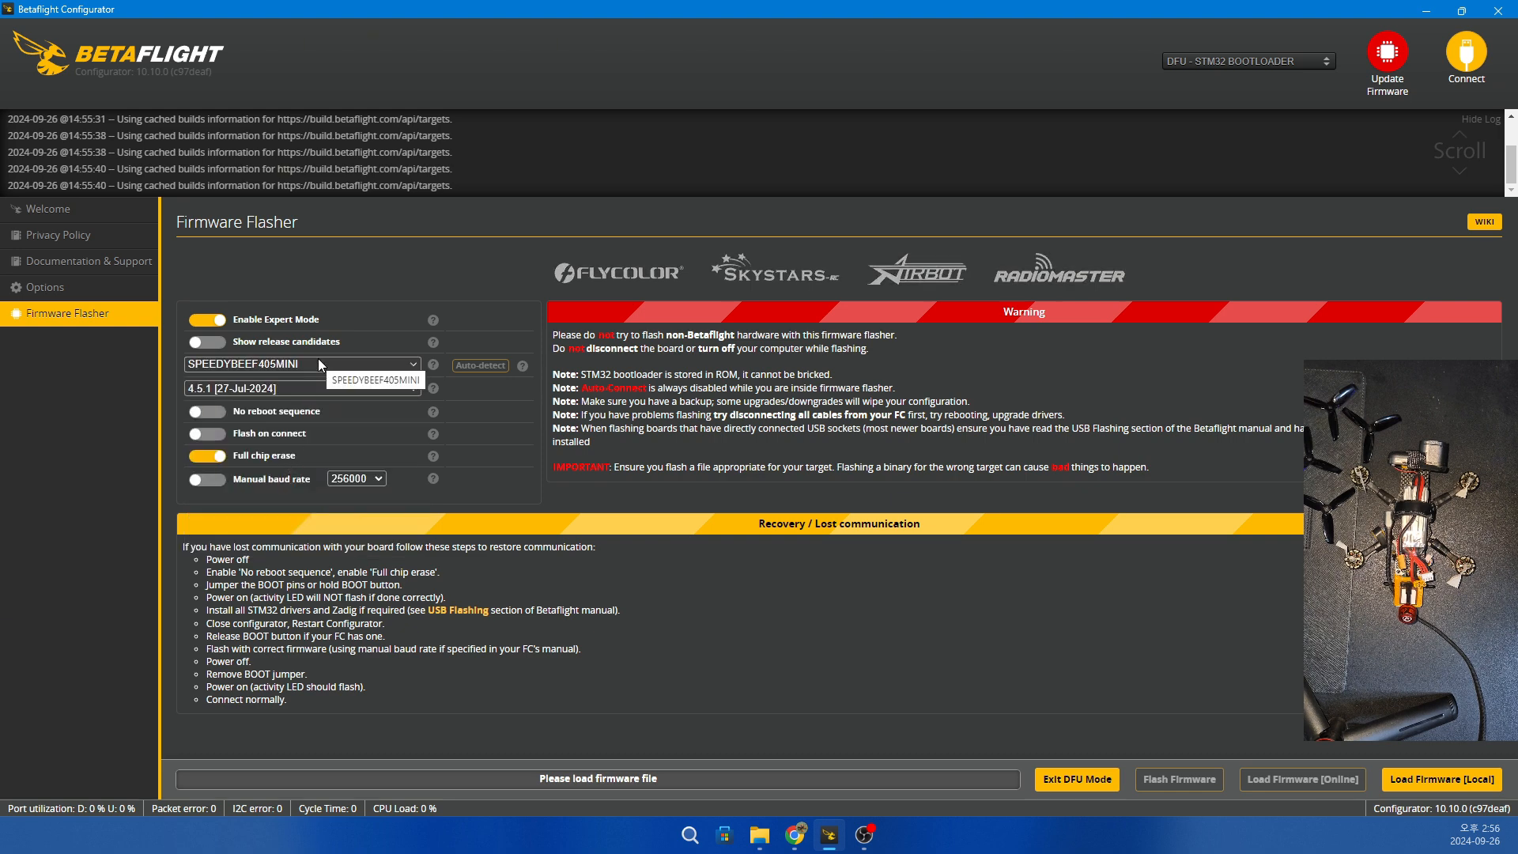
Select firmware version 4.5.1 [27-Jul-2024] and the CRSF radio protocol for the build.
click(290, 386)
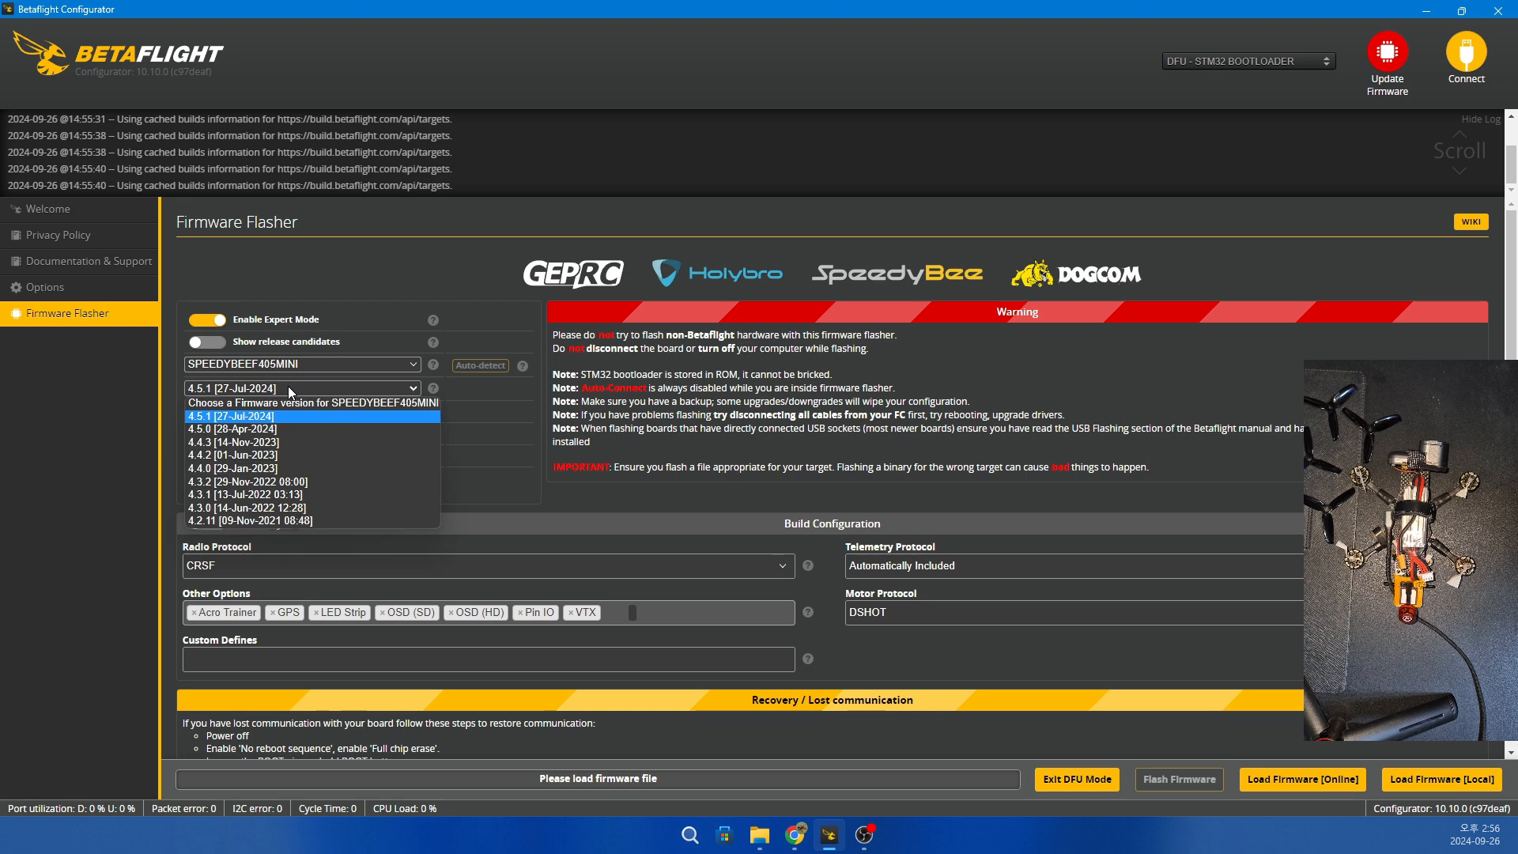
click(257, 416)
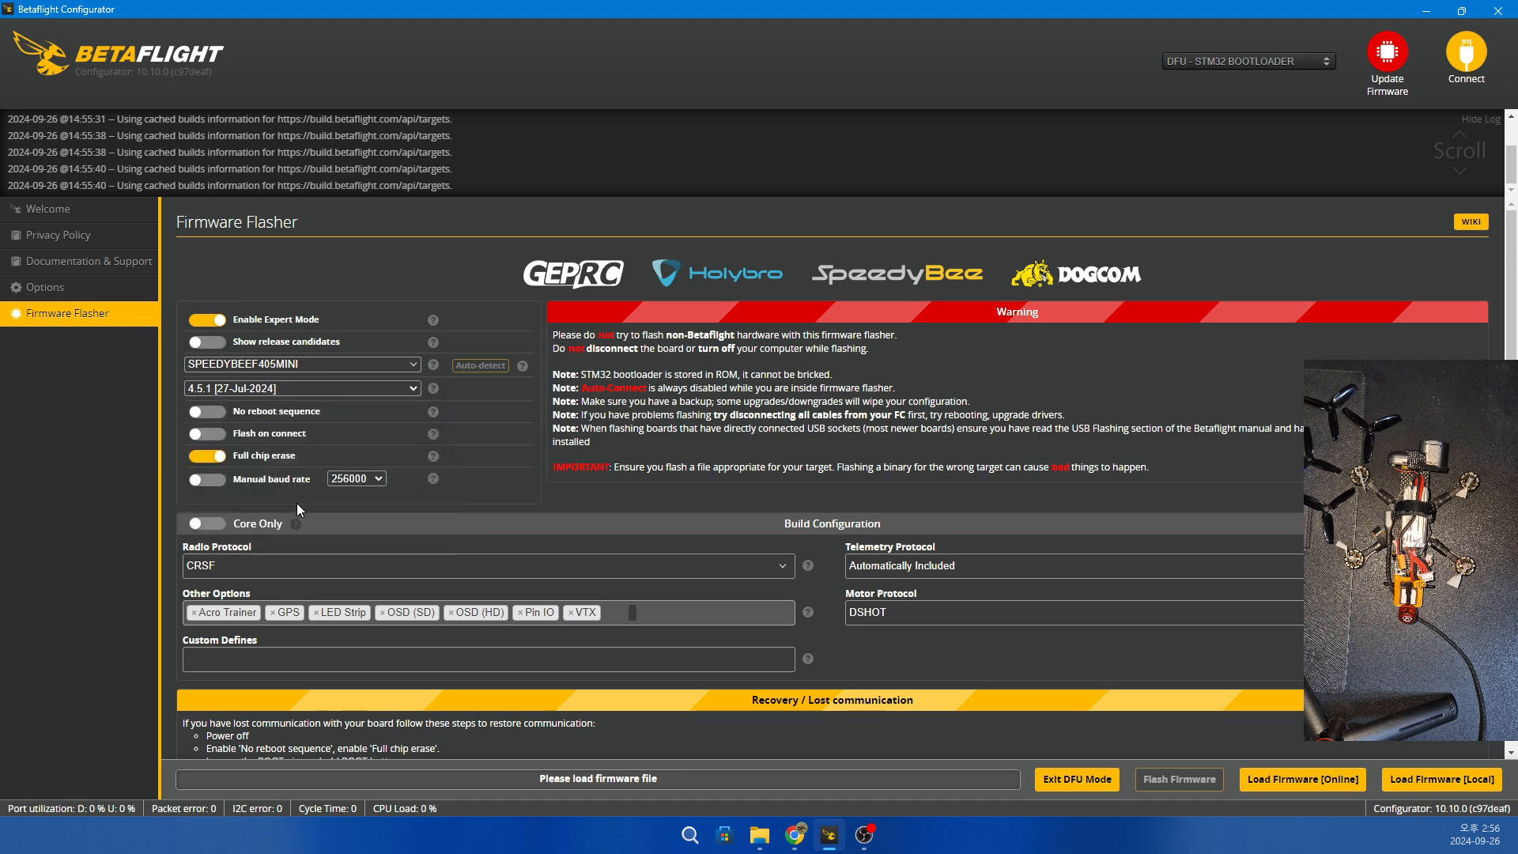
click(231, 563)
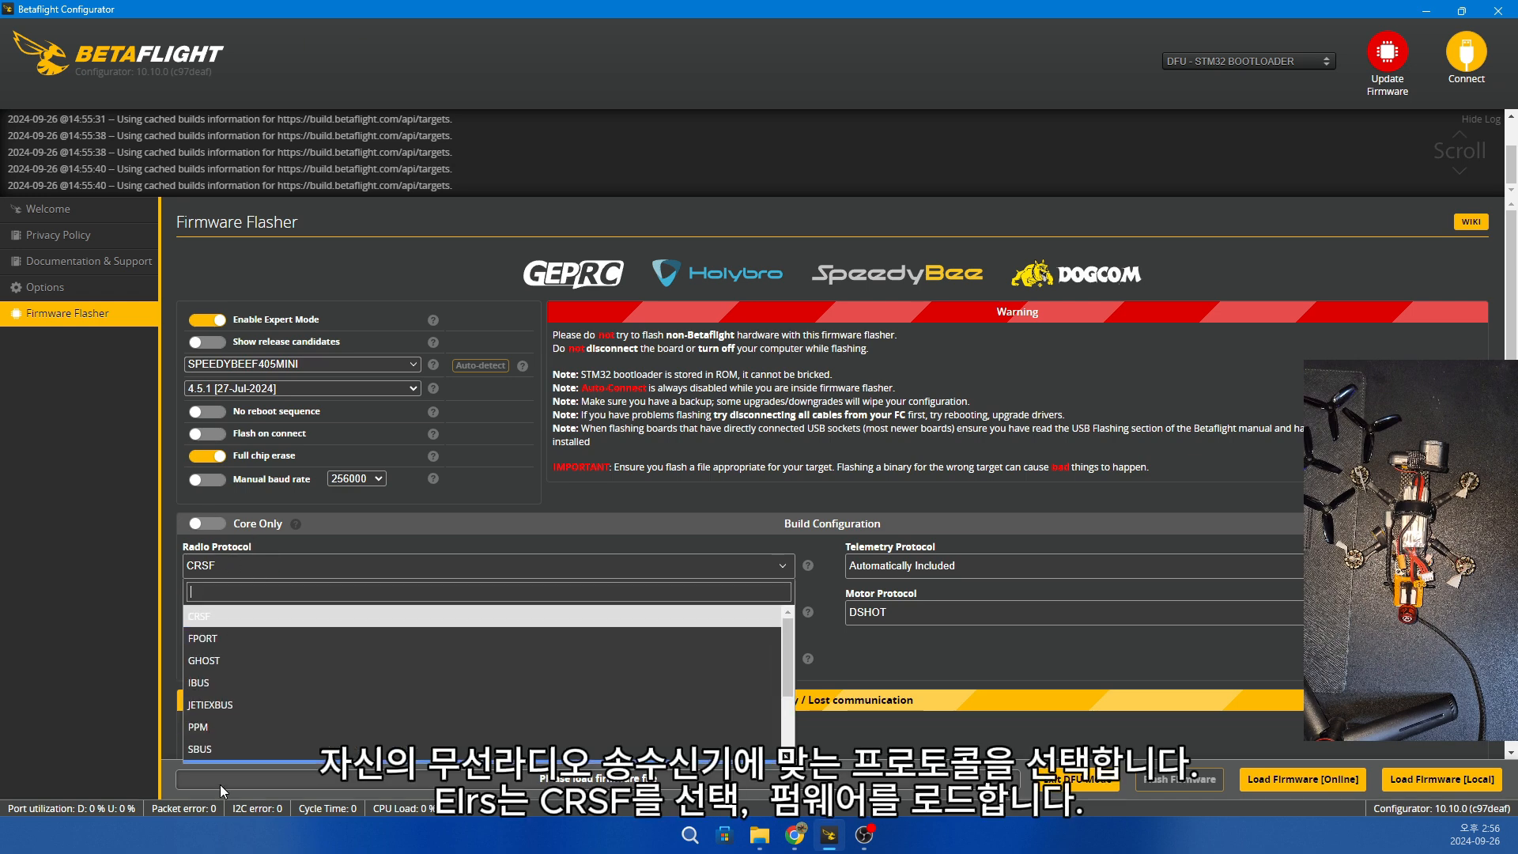
click(210, 618)
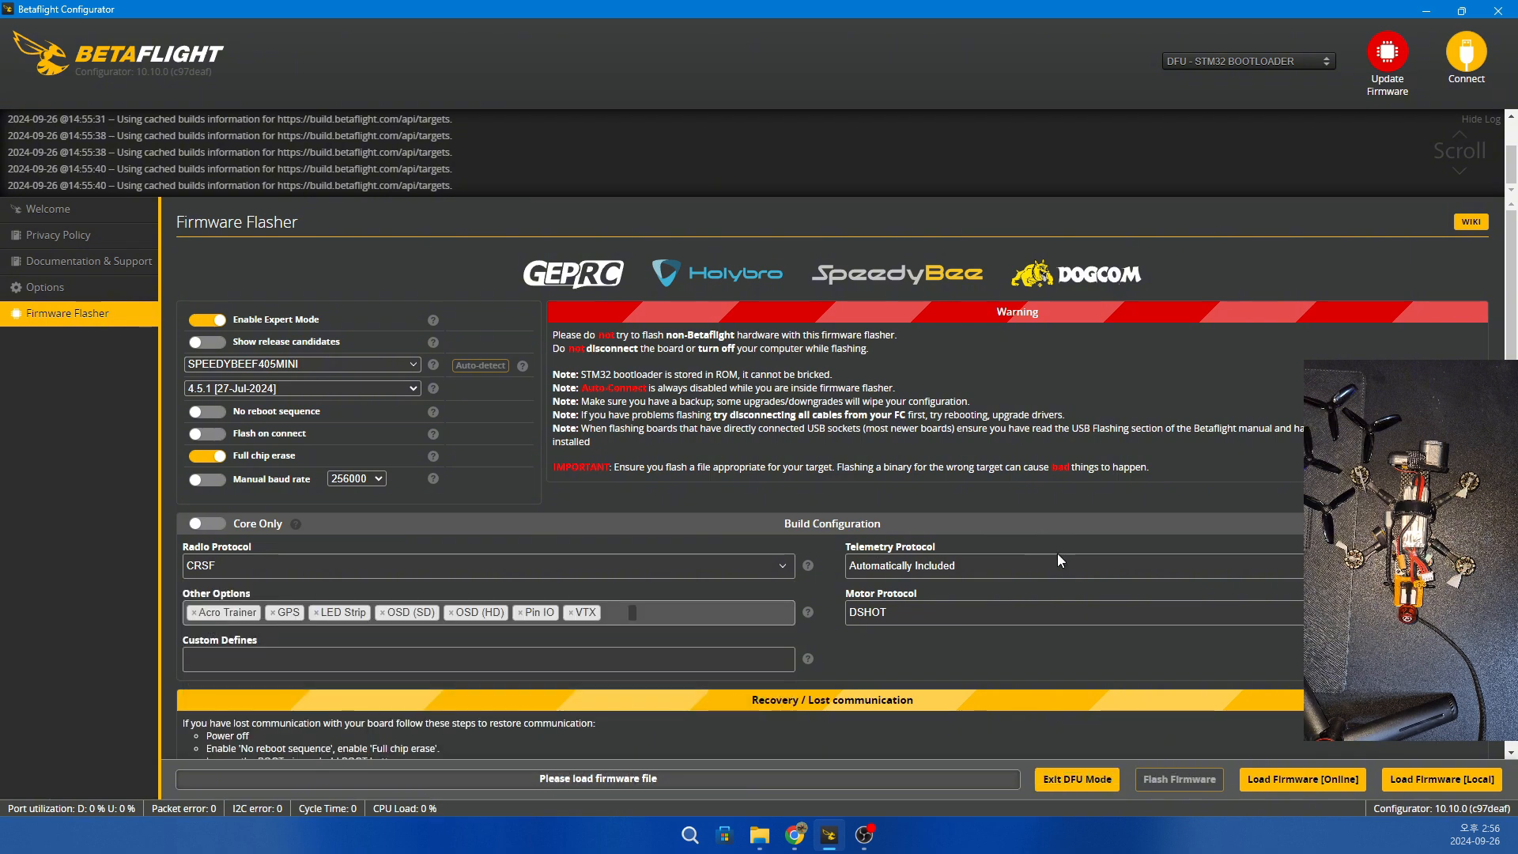
Load the configured firmware build online and flash it to the flight controller.
scroll(1086, 616, down, 1)
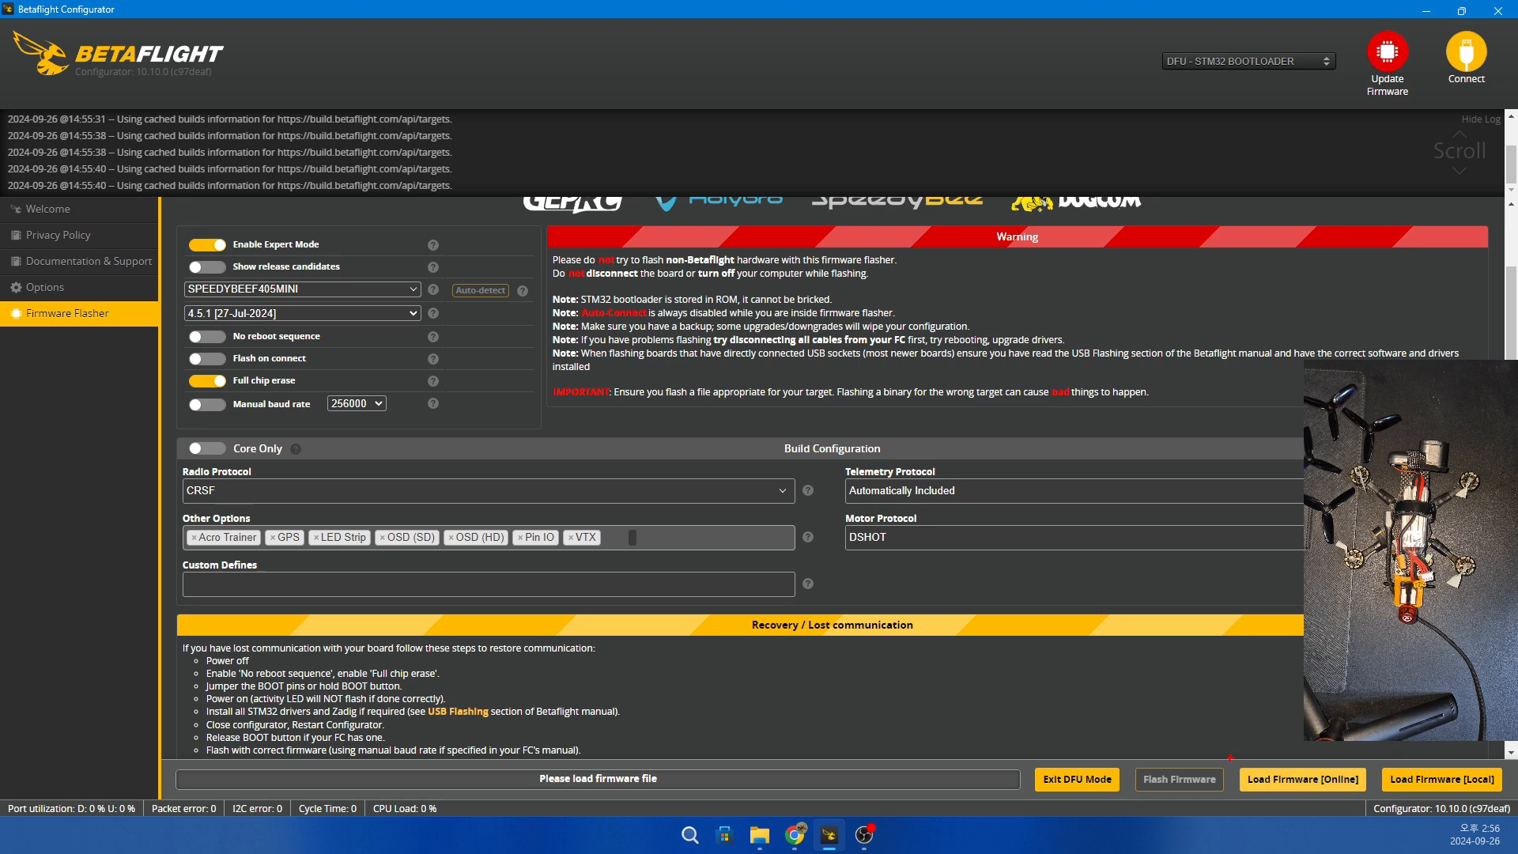
click(1304, 779)
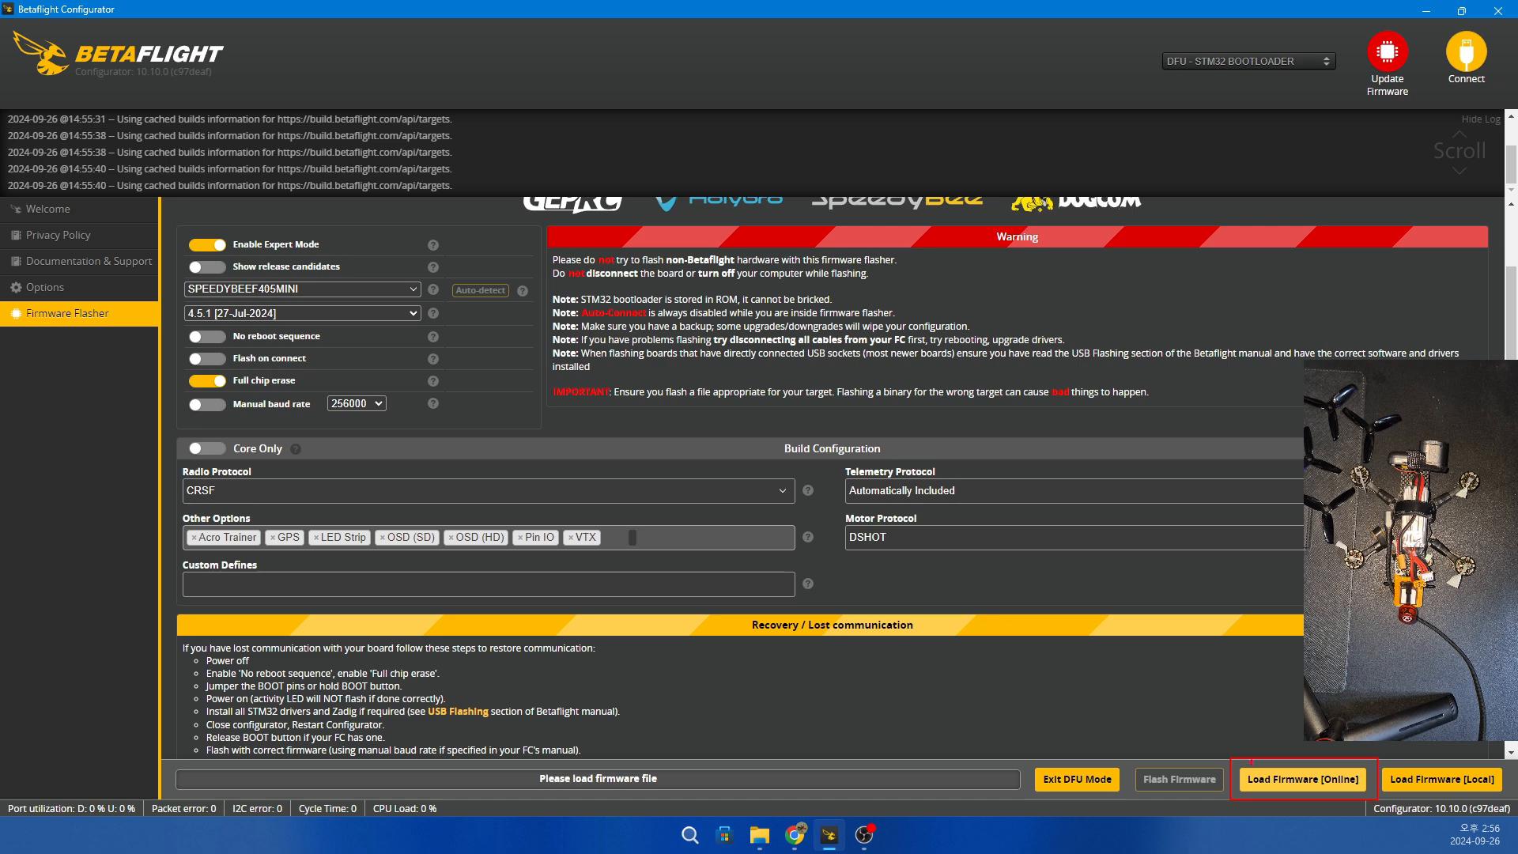
click(1318, 780)
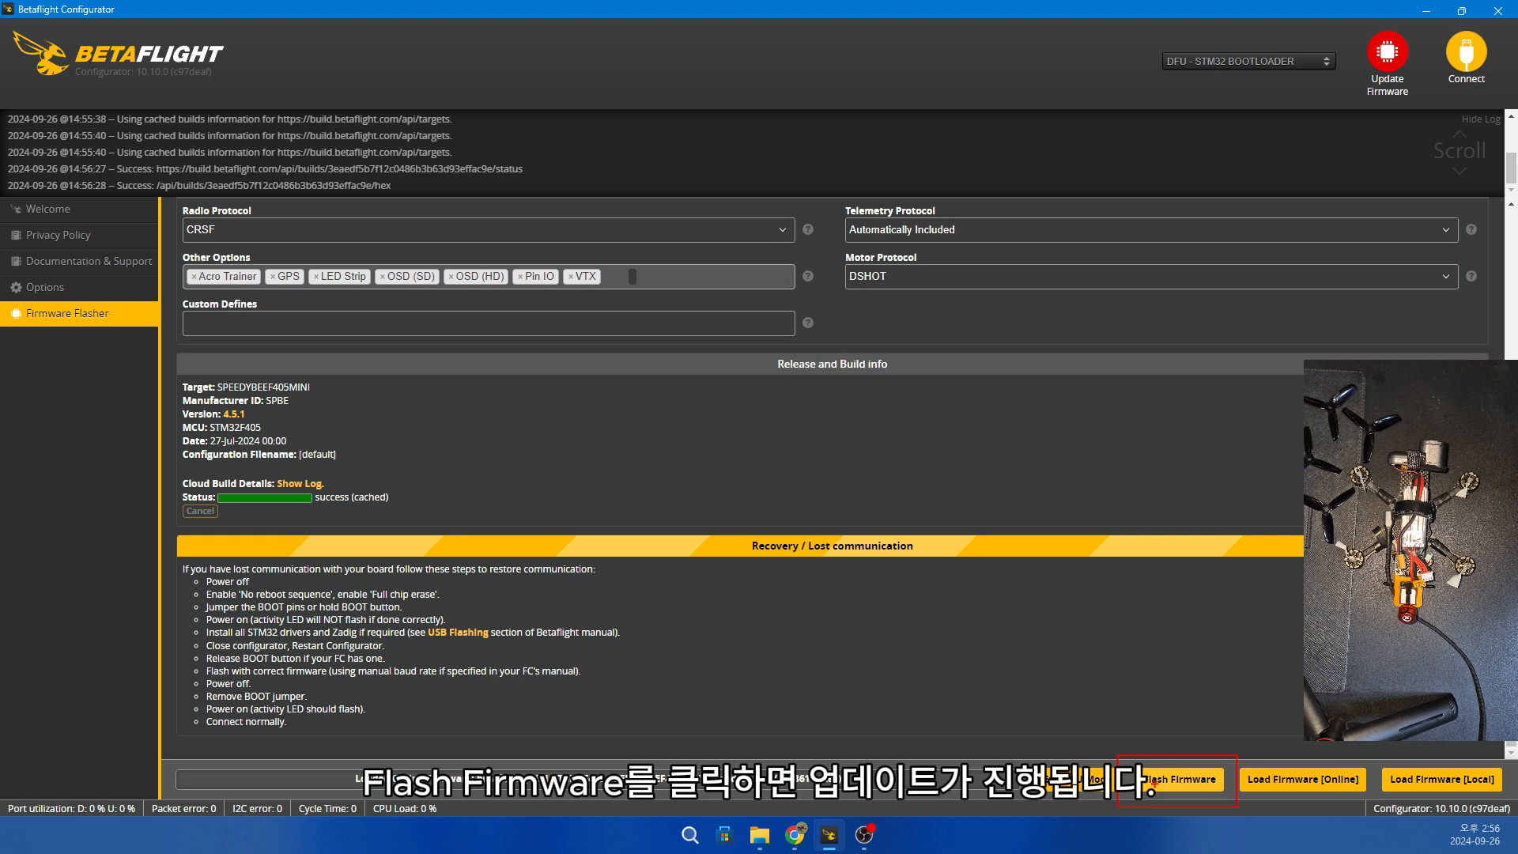
click(1164, 779)
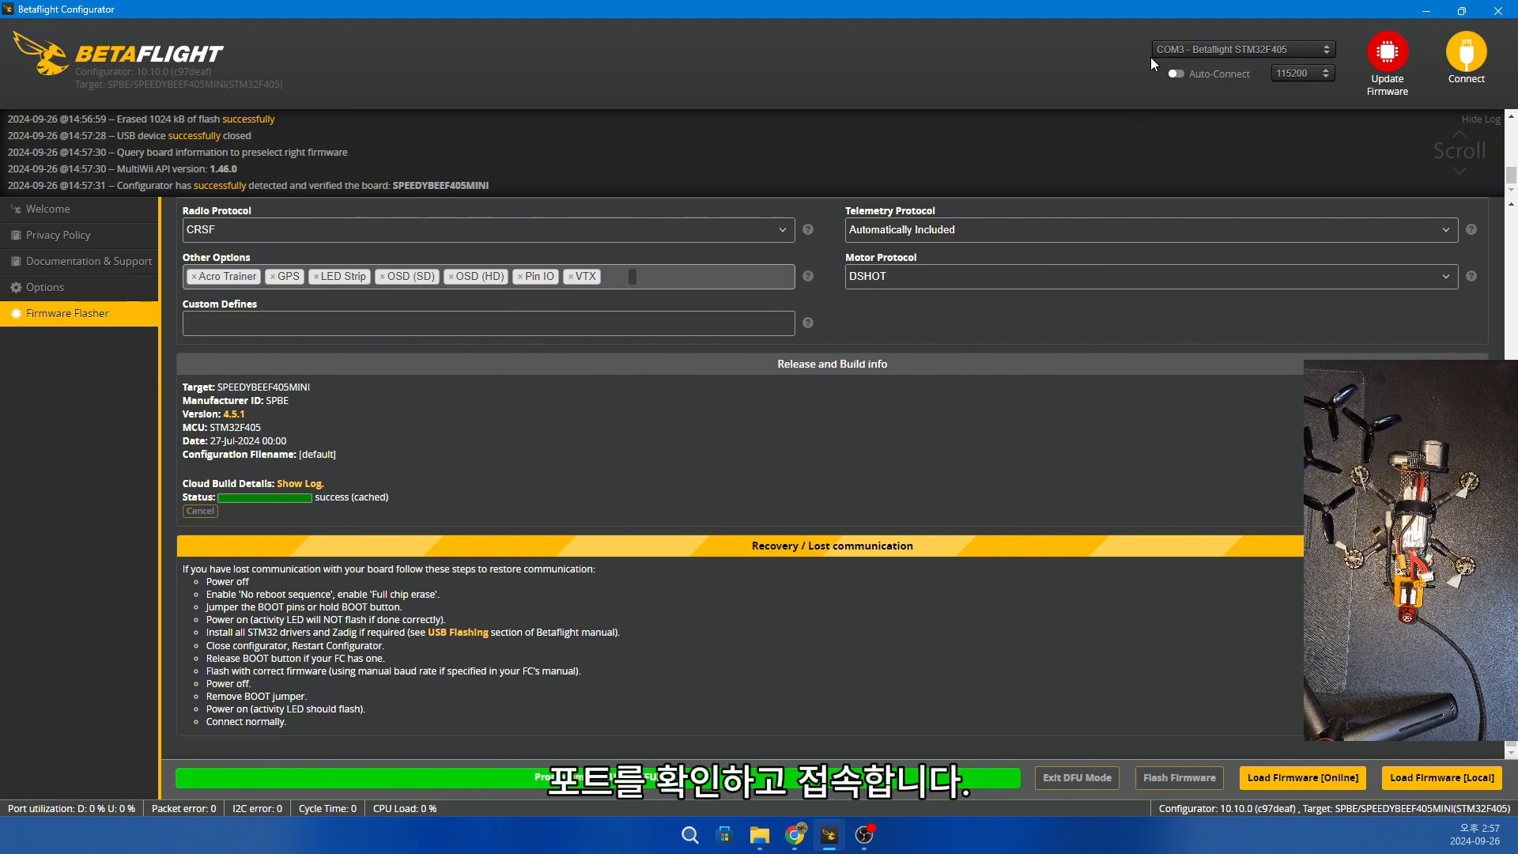
Connect to the flight controller on COM3, dismiss the accelerometer warning and open the Motors settings.
click(1478, 62)
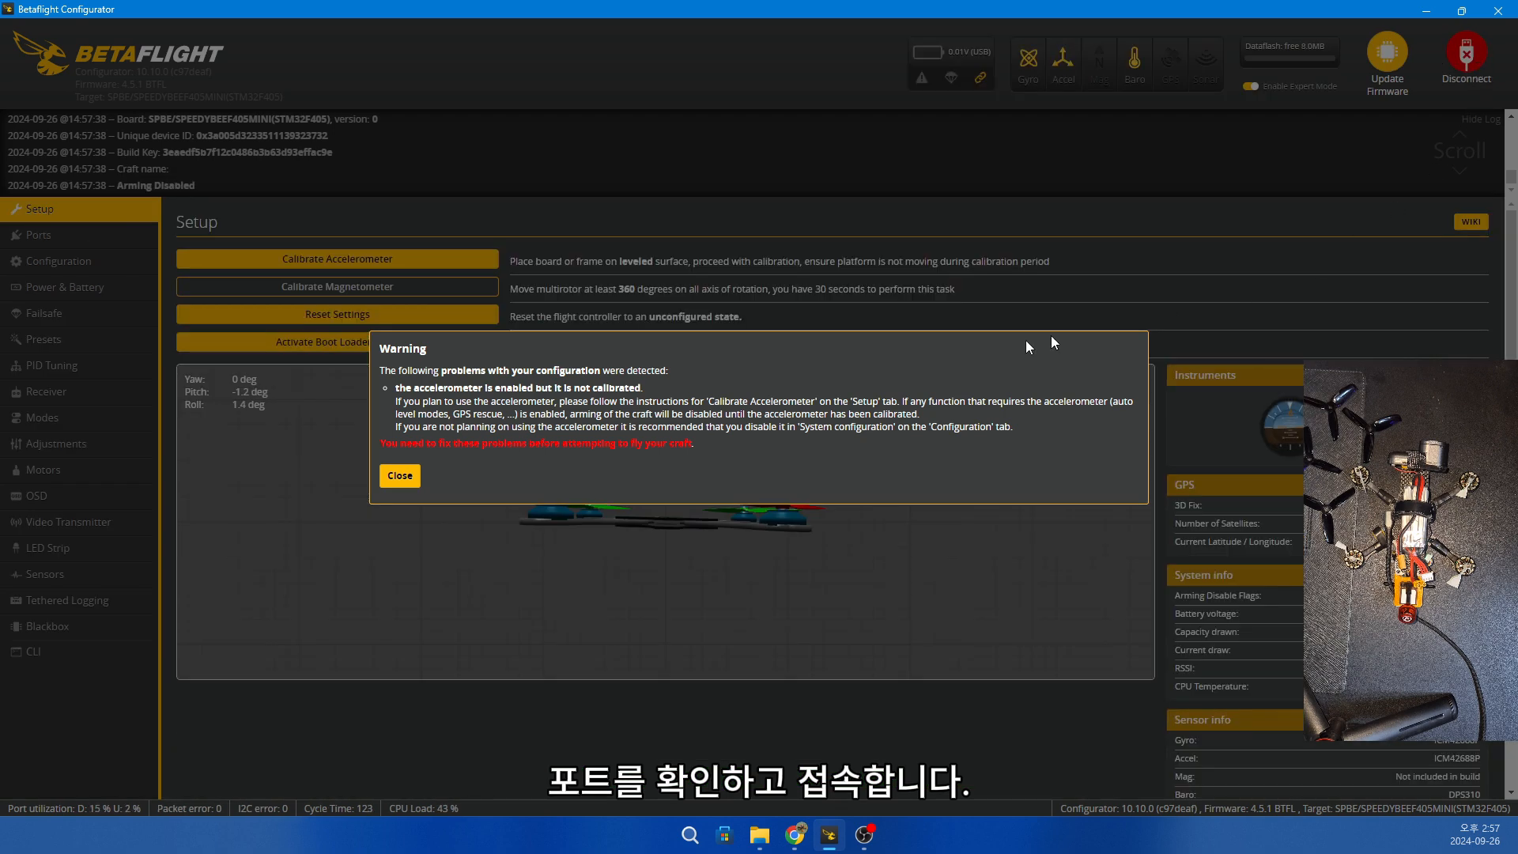
click(400, 483)
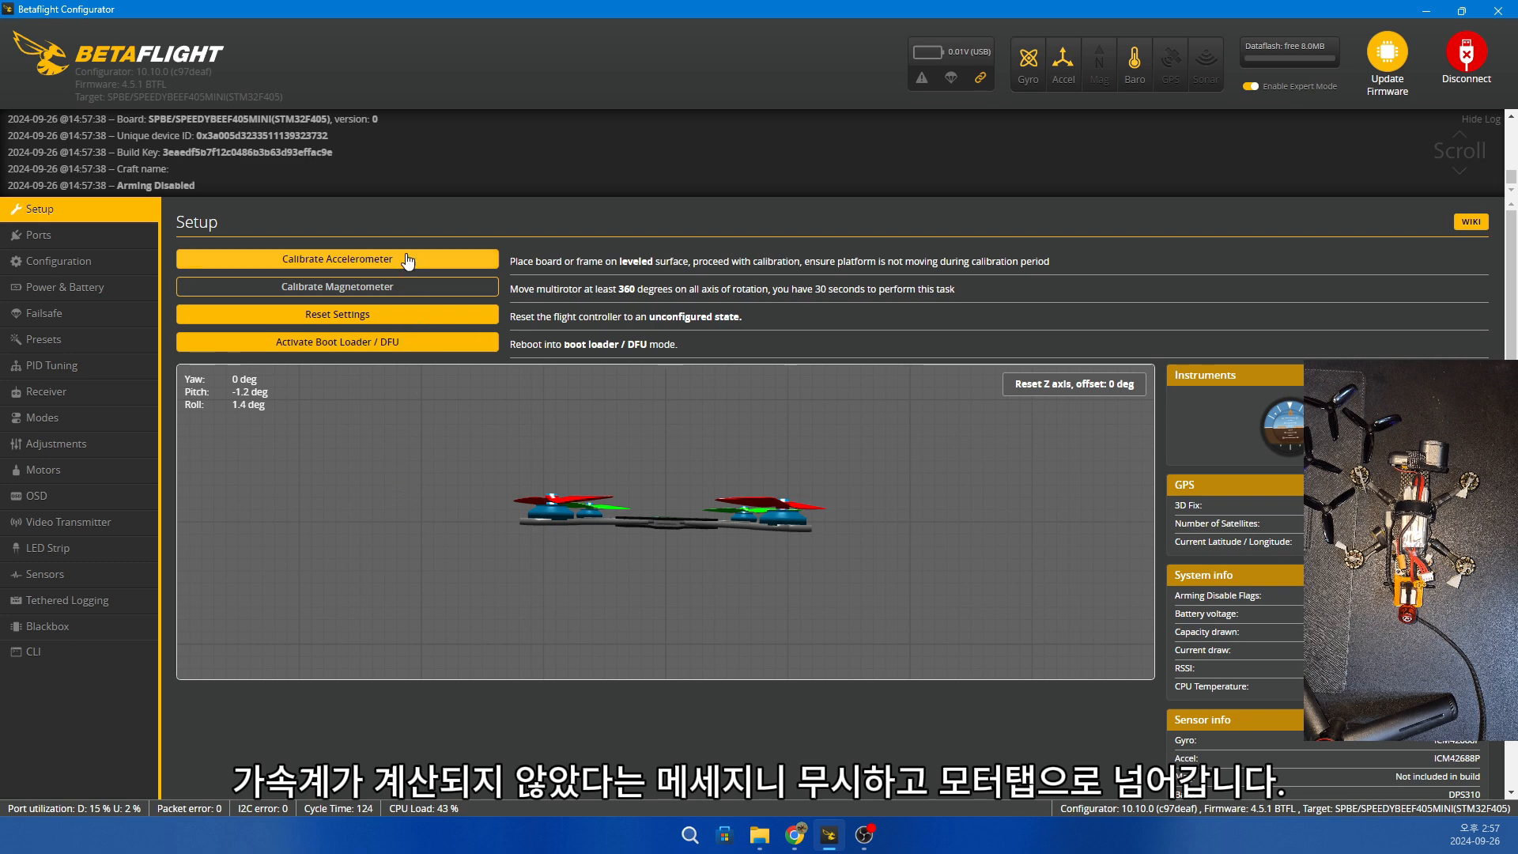
click(55, 476)
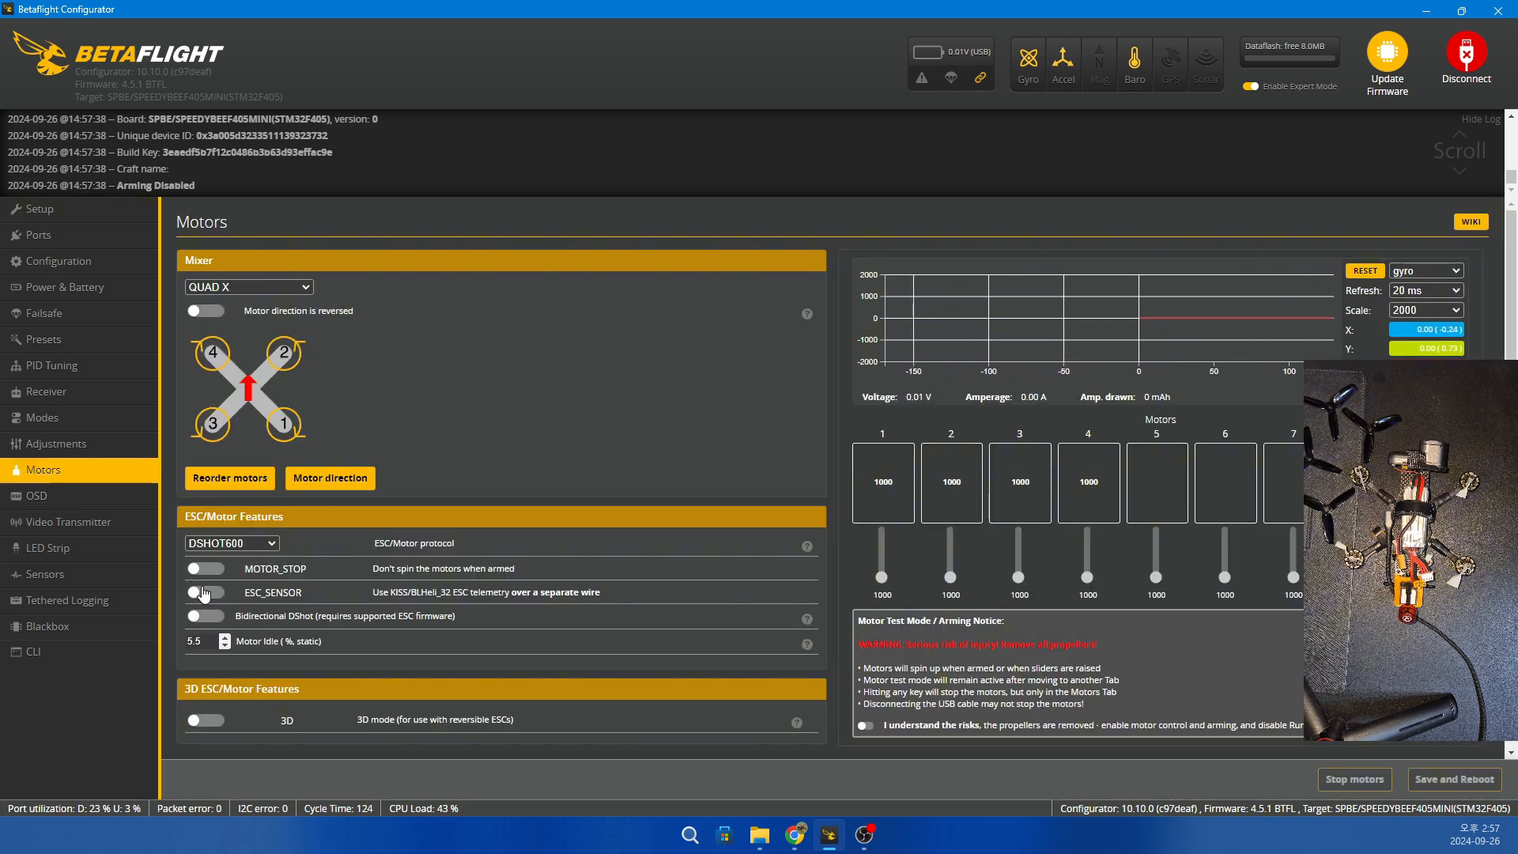
Choose QUAD X as the mixer type and enable the reversed motor direction option.
click(287, 291)
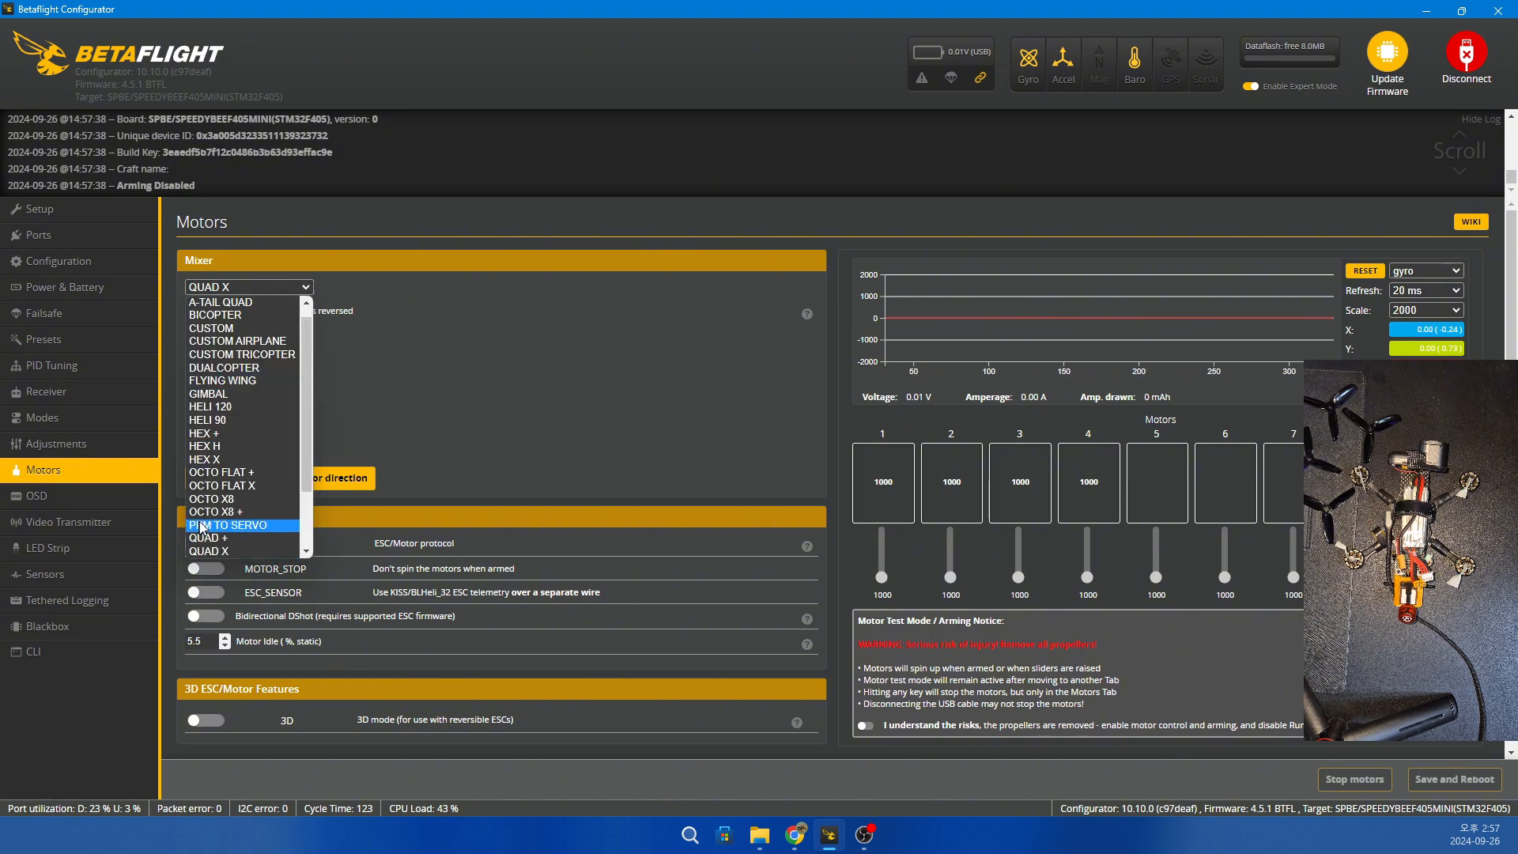
scroll(230, 537, down, 1)
scroll(230, 537, down, 2)
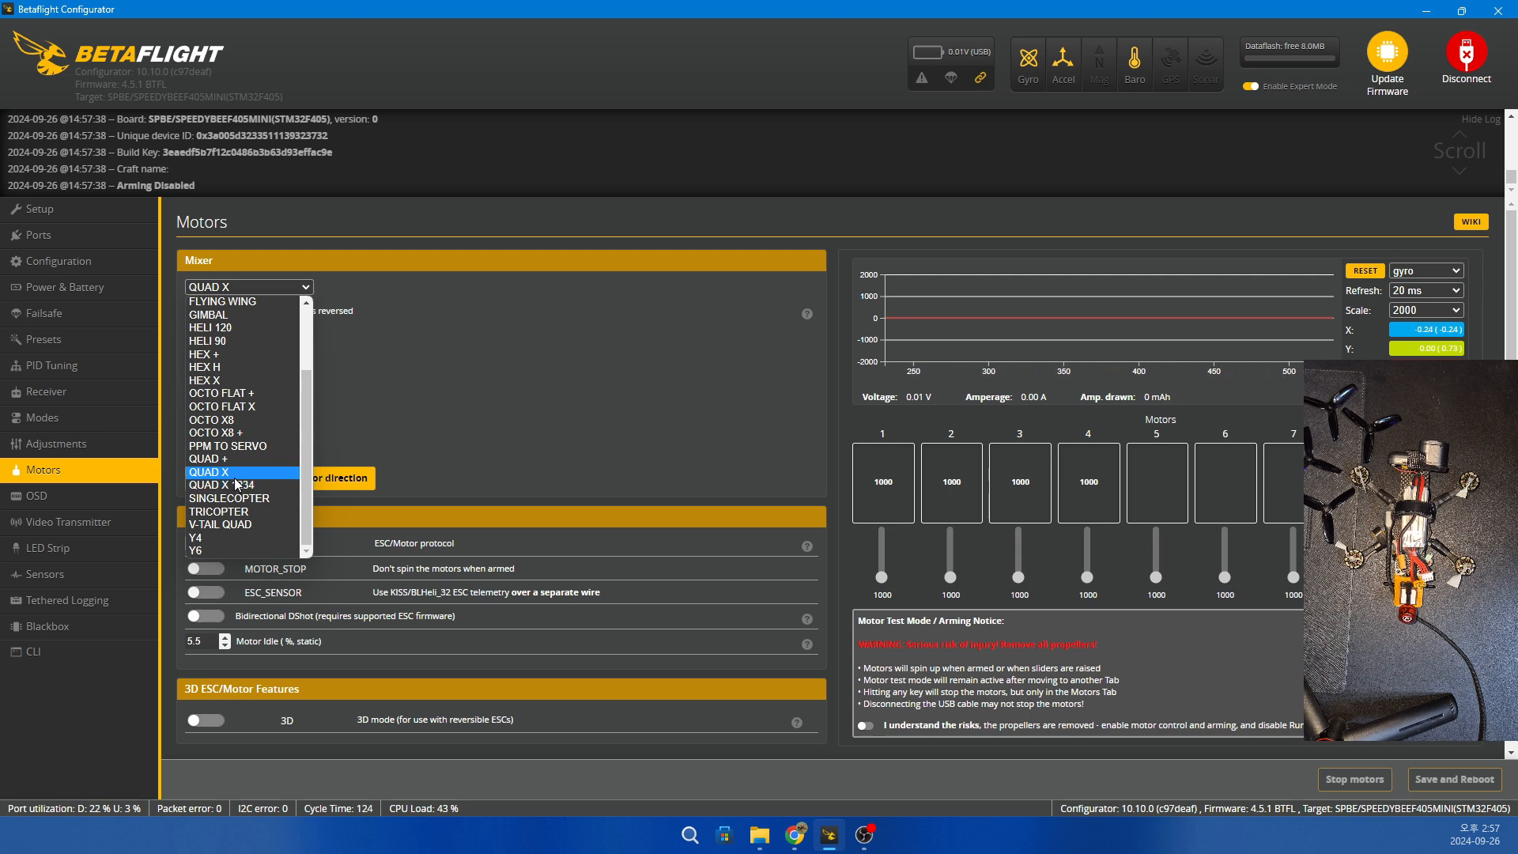
click(229, 472)
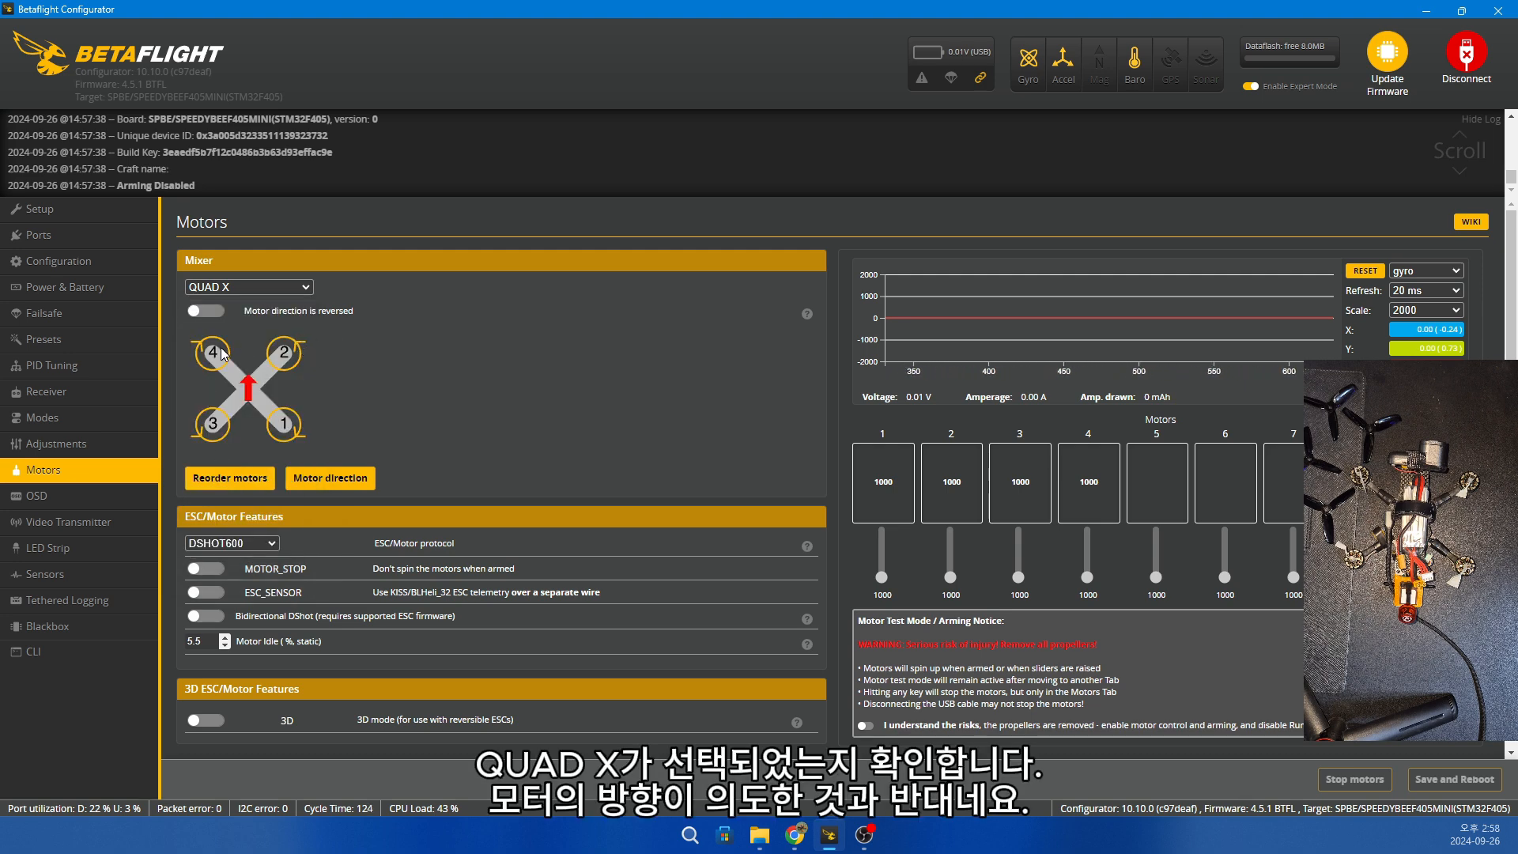
click(260, 287)
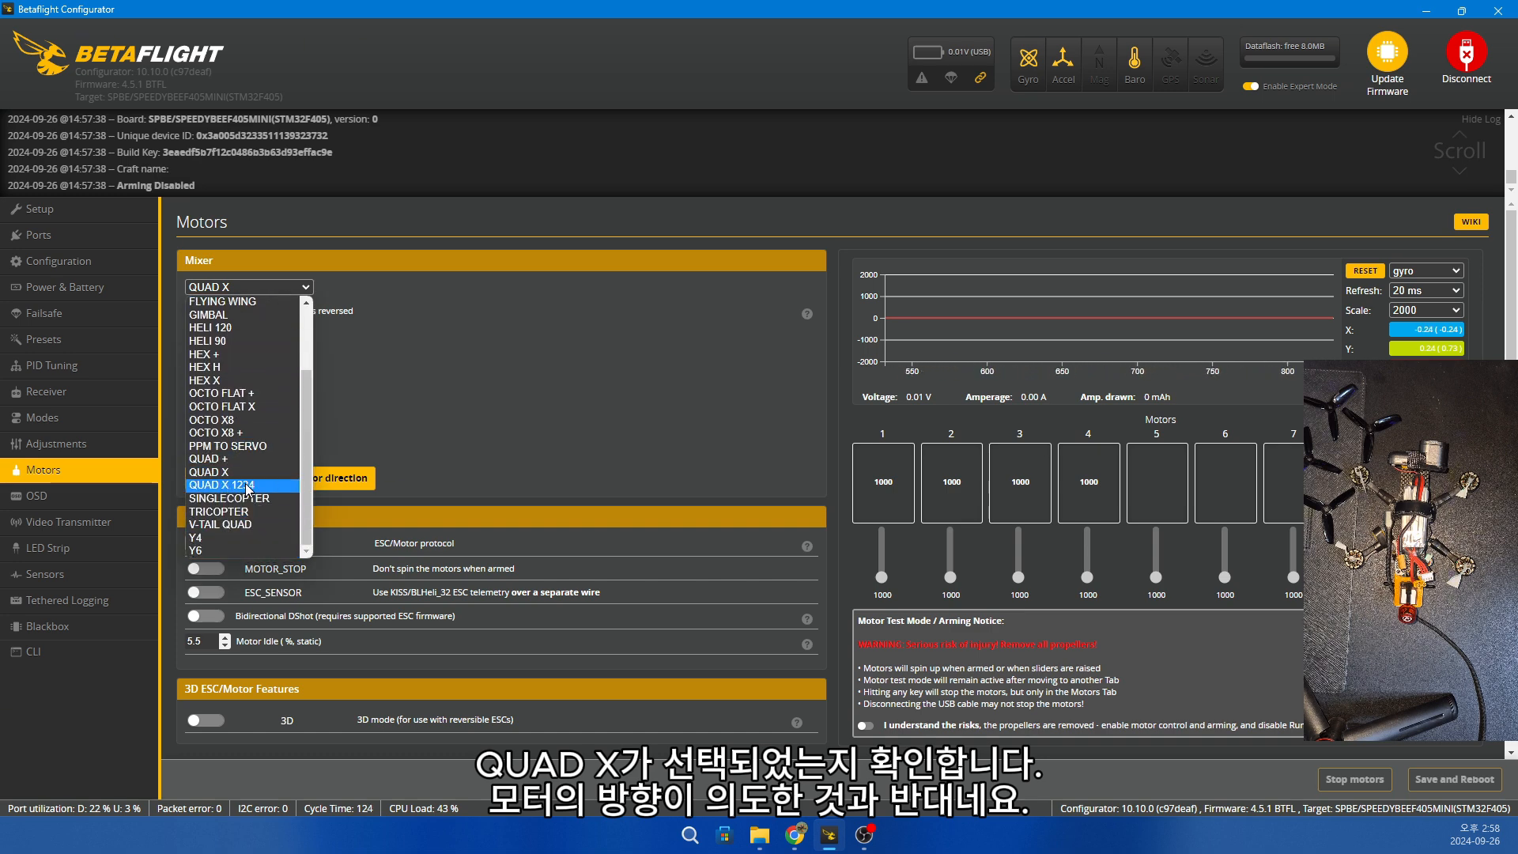
click(229, 472)
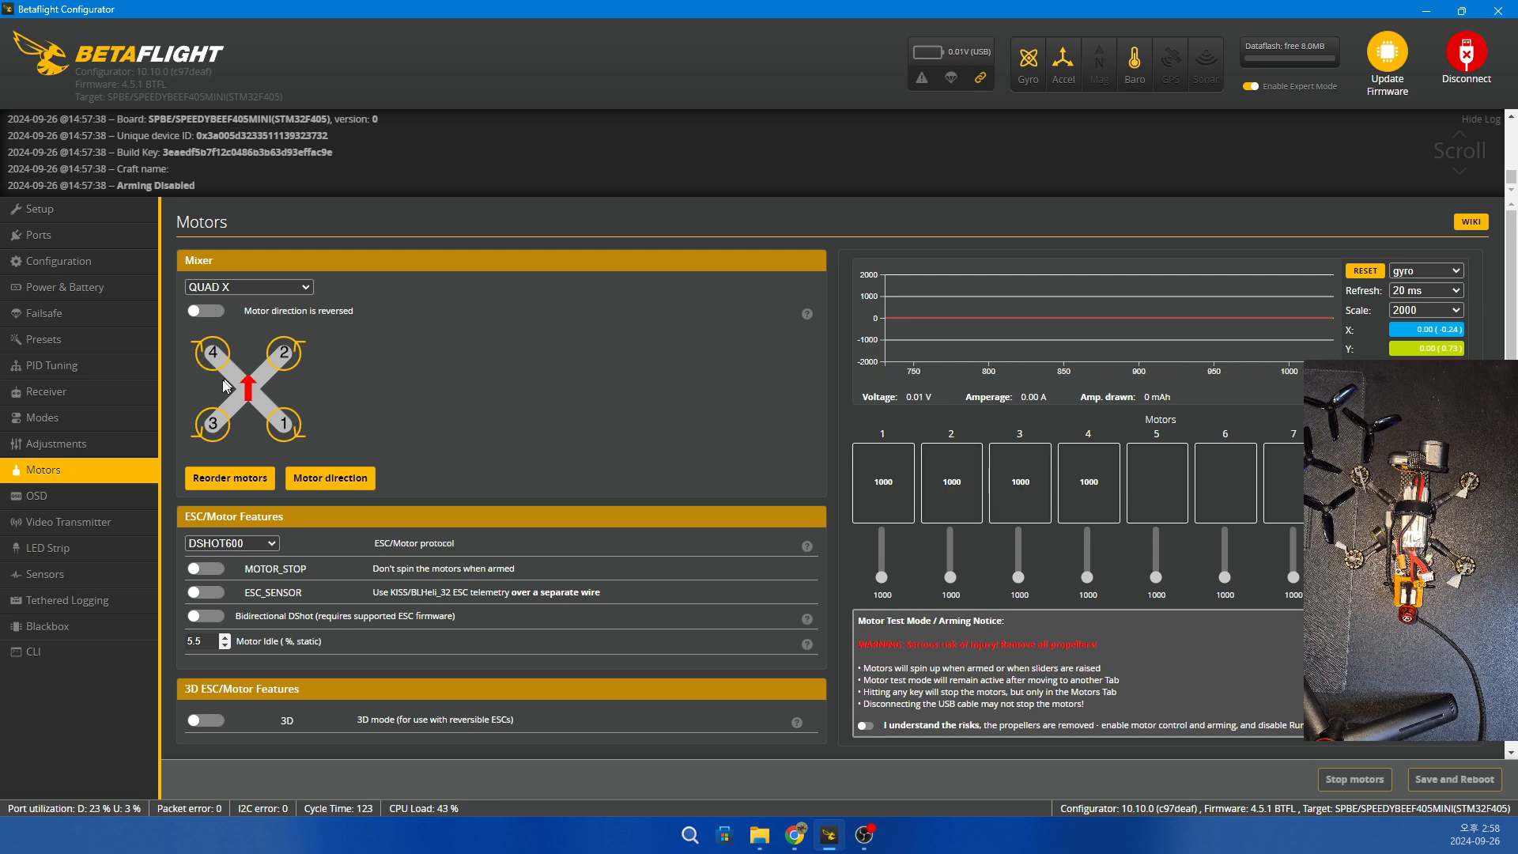
click(207, 311)
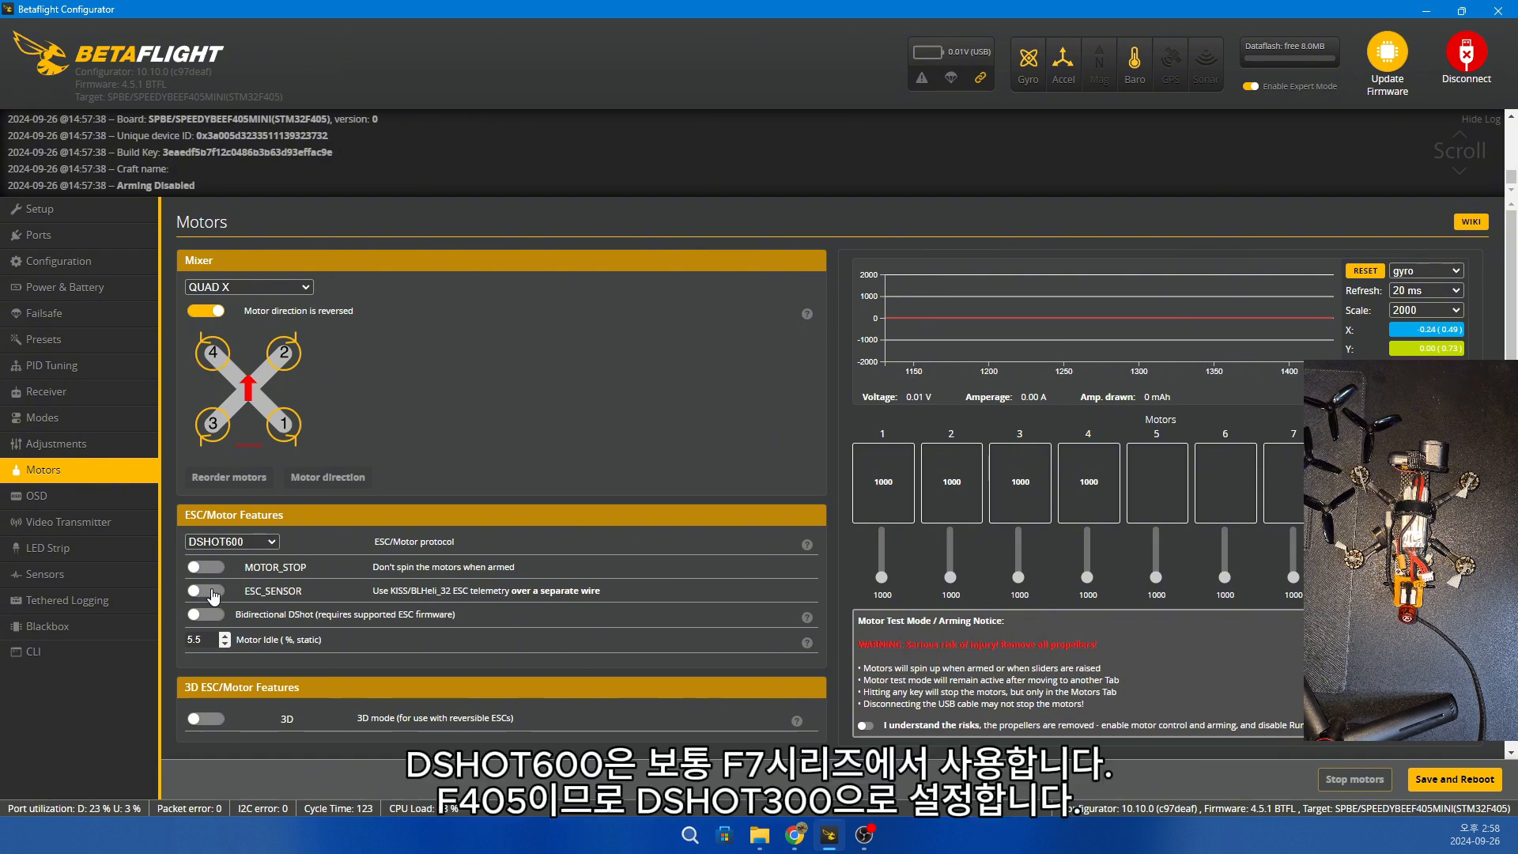
Set the ESC/motor protocol to DSHOT300 and enable ESC_SENSOR telemetry.
click(224, 549)
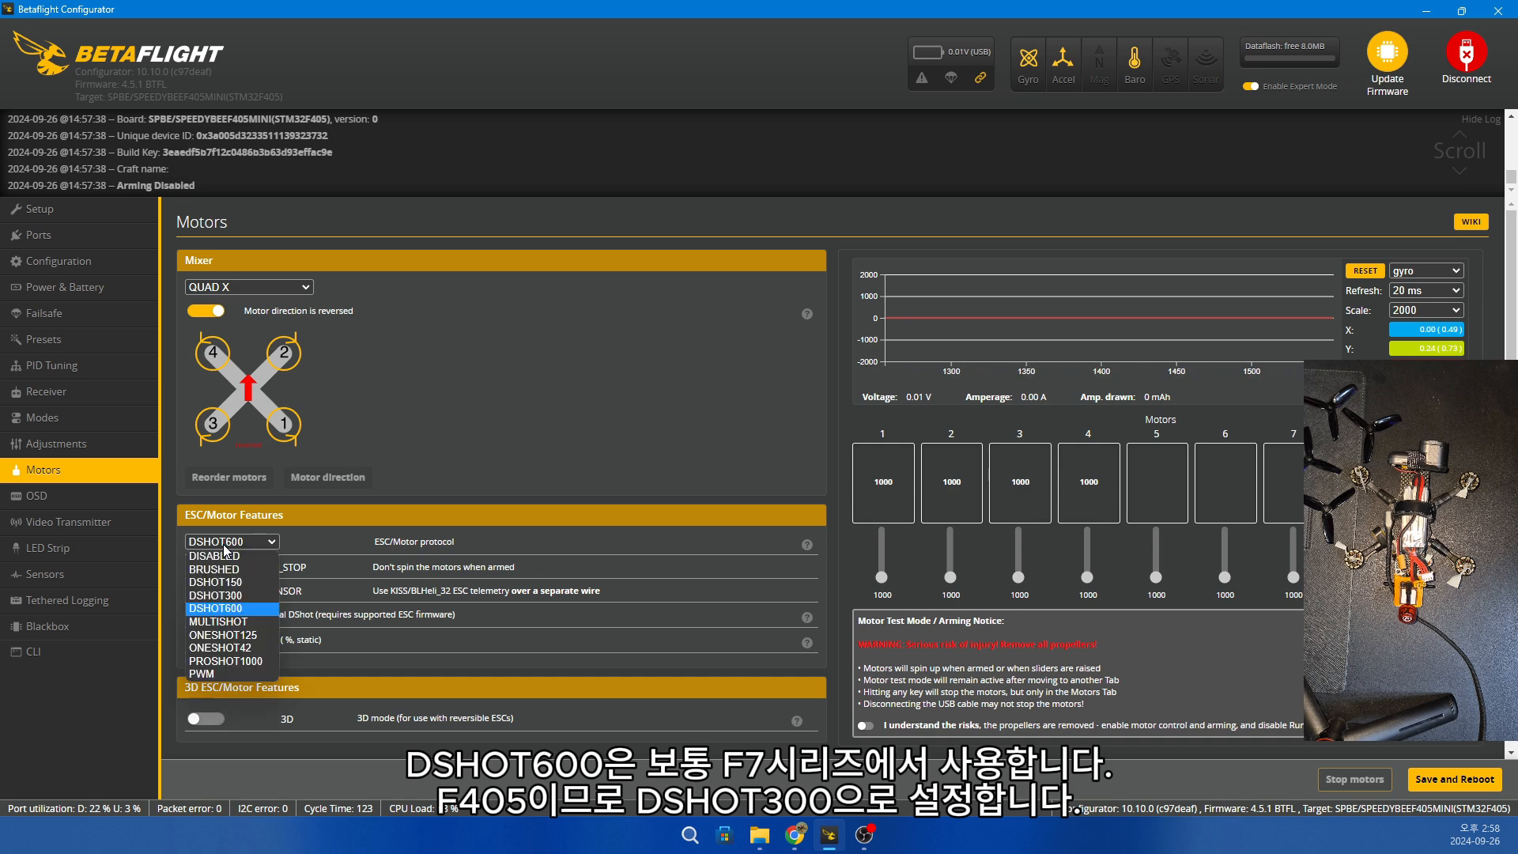
click(227, 596)
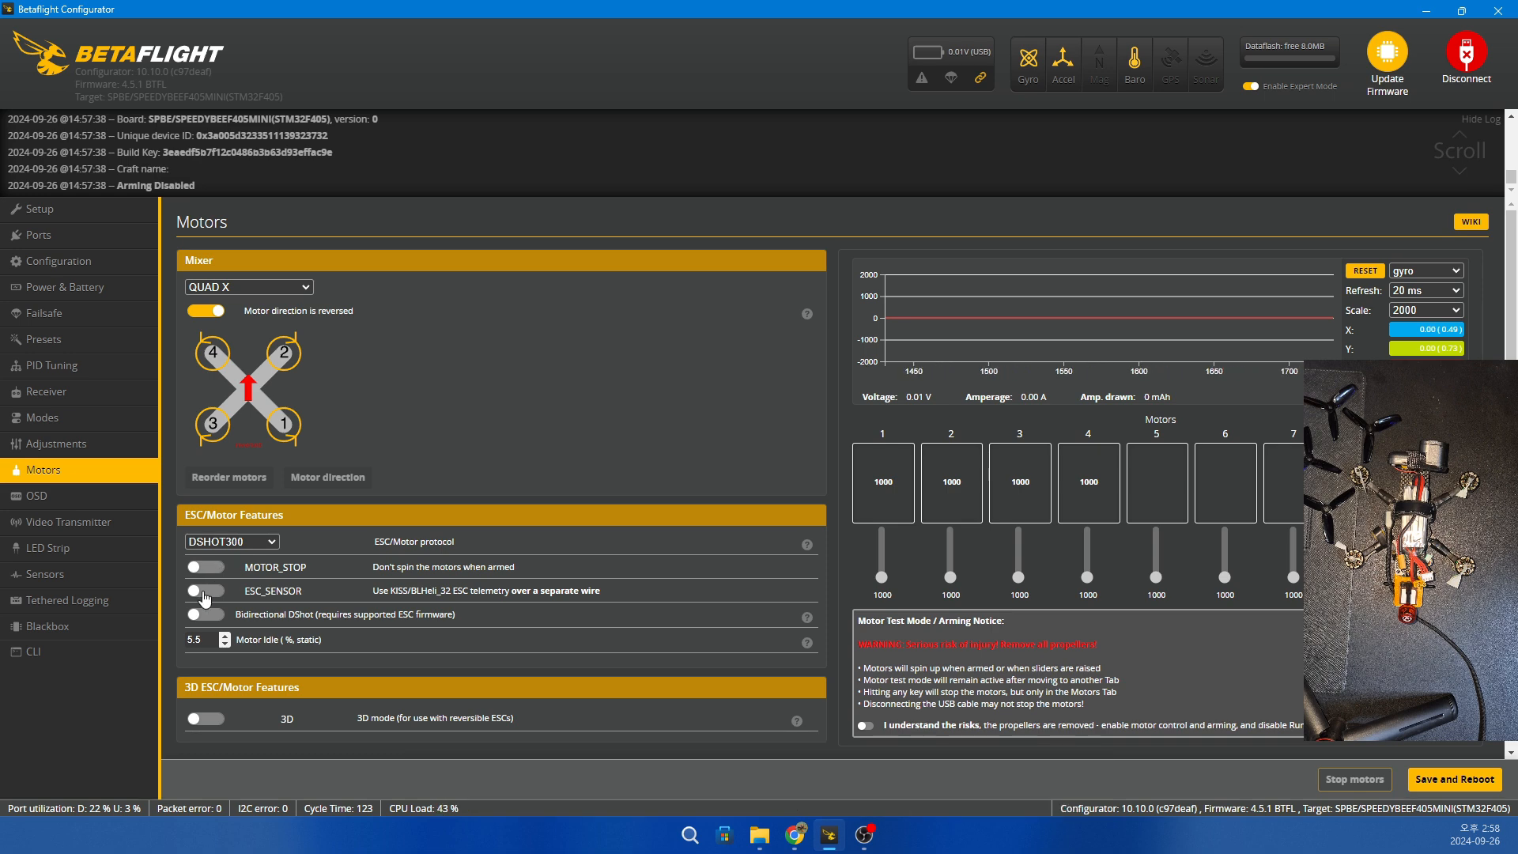
click(204, 593)
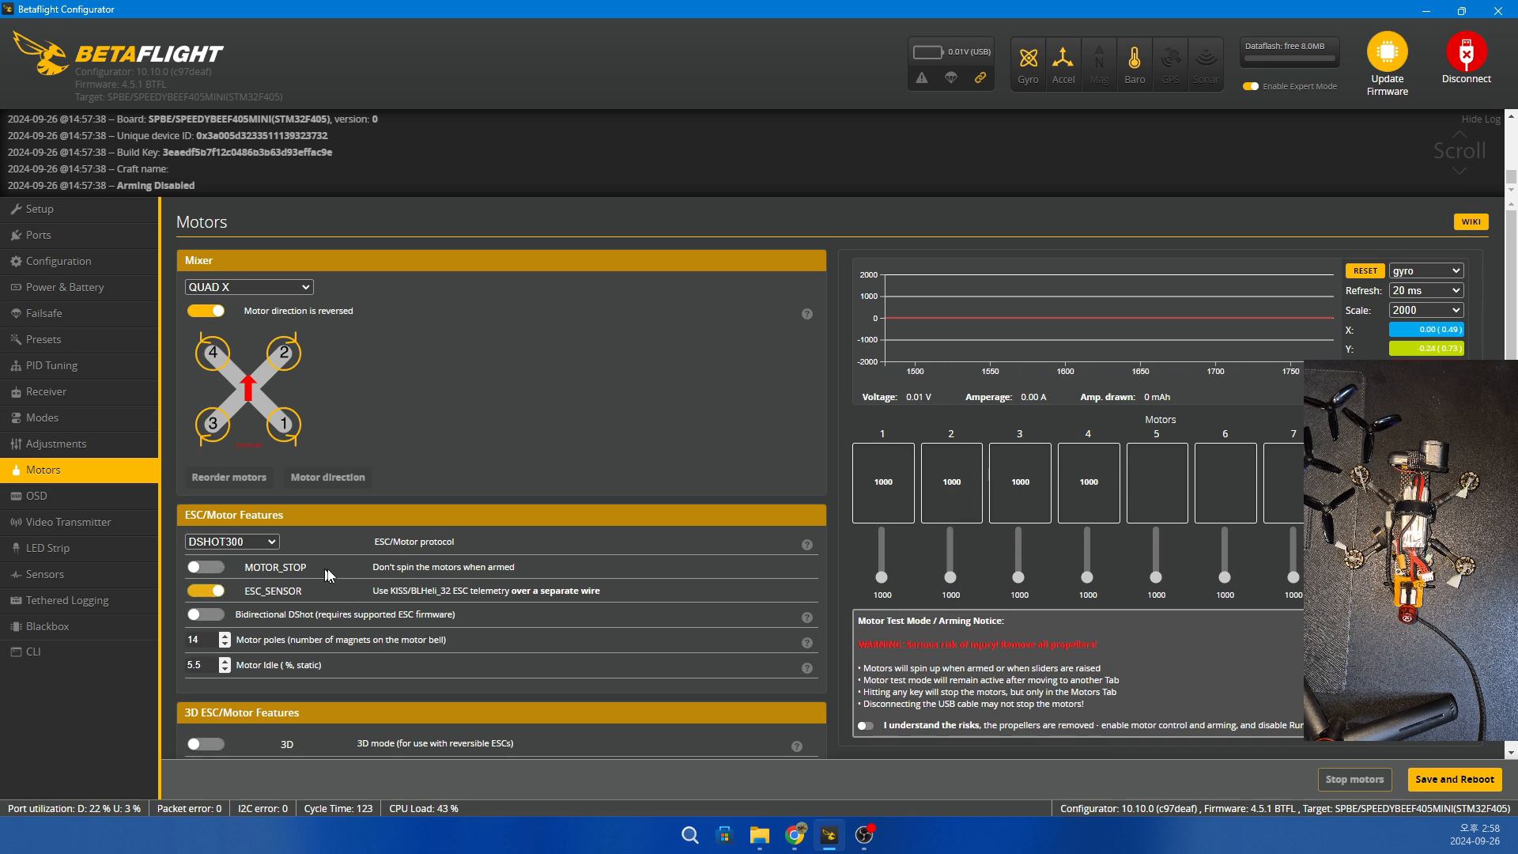
Set the number of motor poles to 12, then save the motor configuration and reboot the flight controller.
click(225, 645)
scroll(556, 543, down, 1)
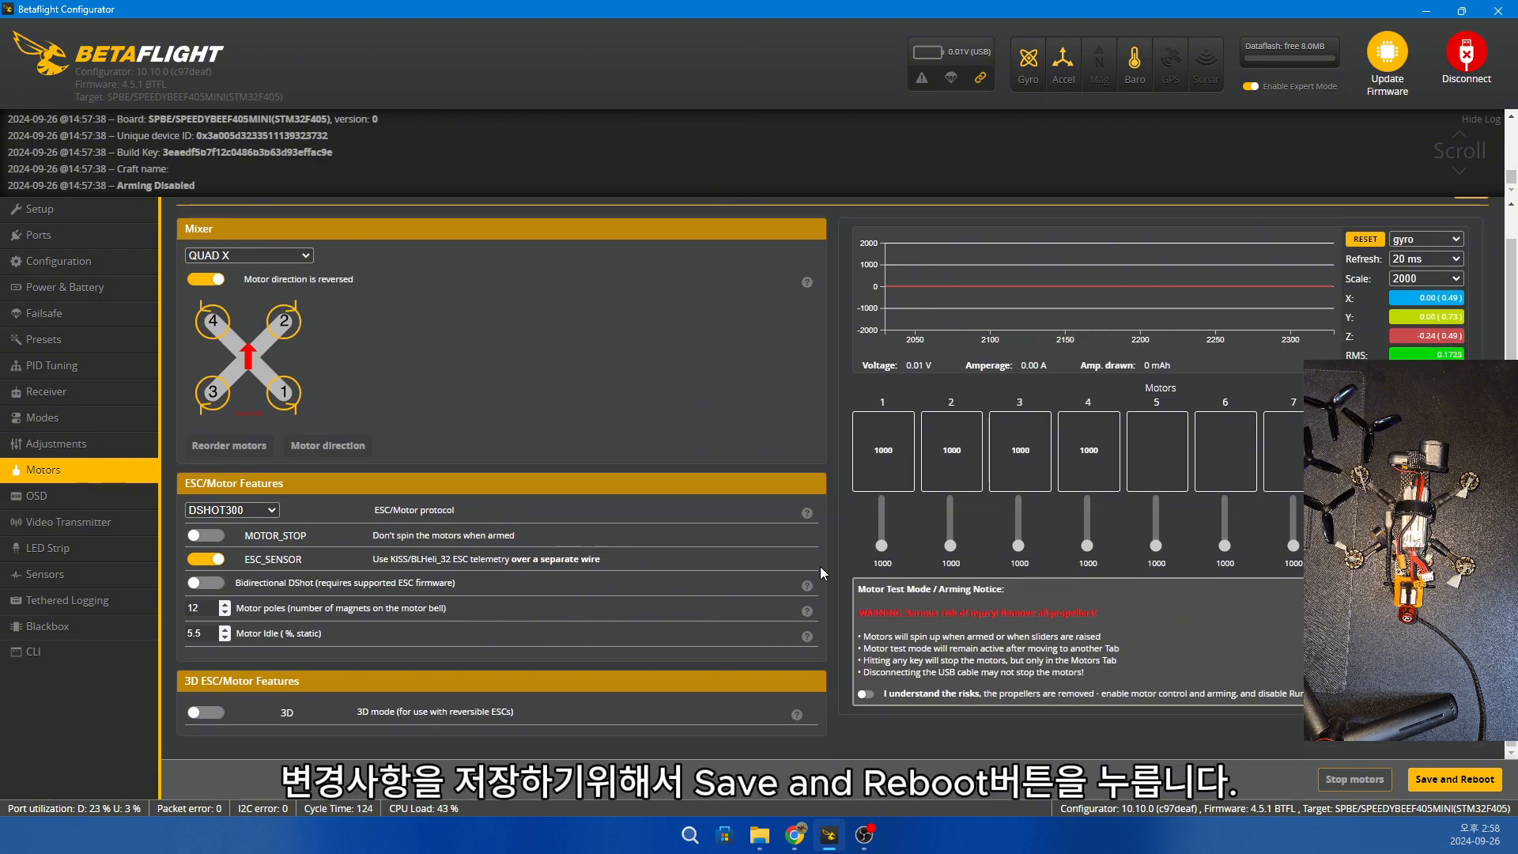
click(1455, 780)
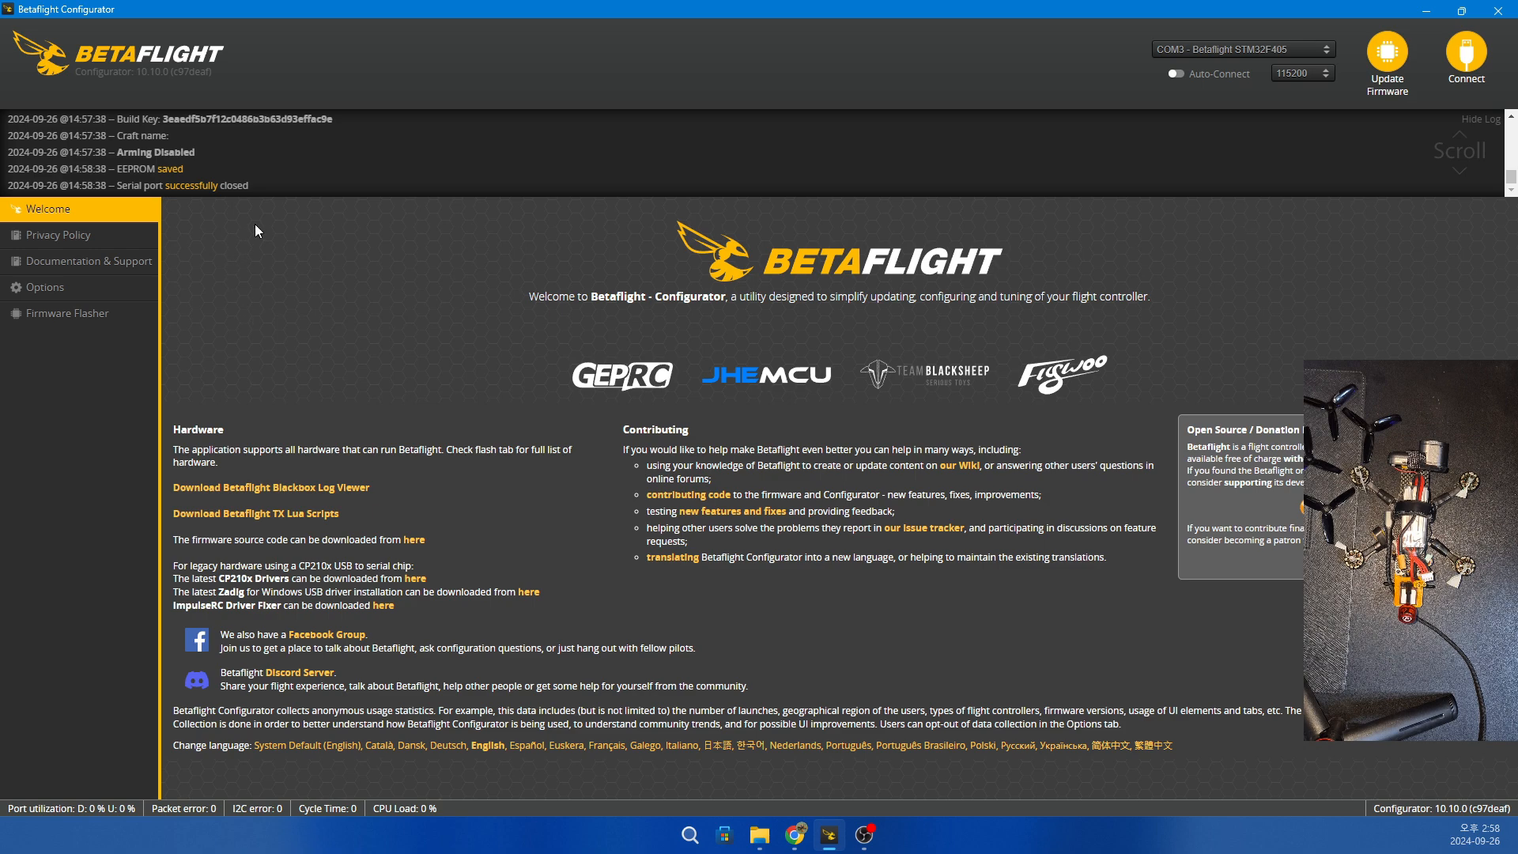
Reconnect to the rebooted flight controller, dismiss the calibration warning and return to the Motors settings.
click(1450, 66)
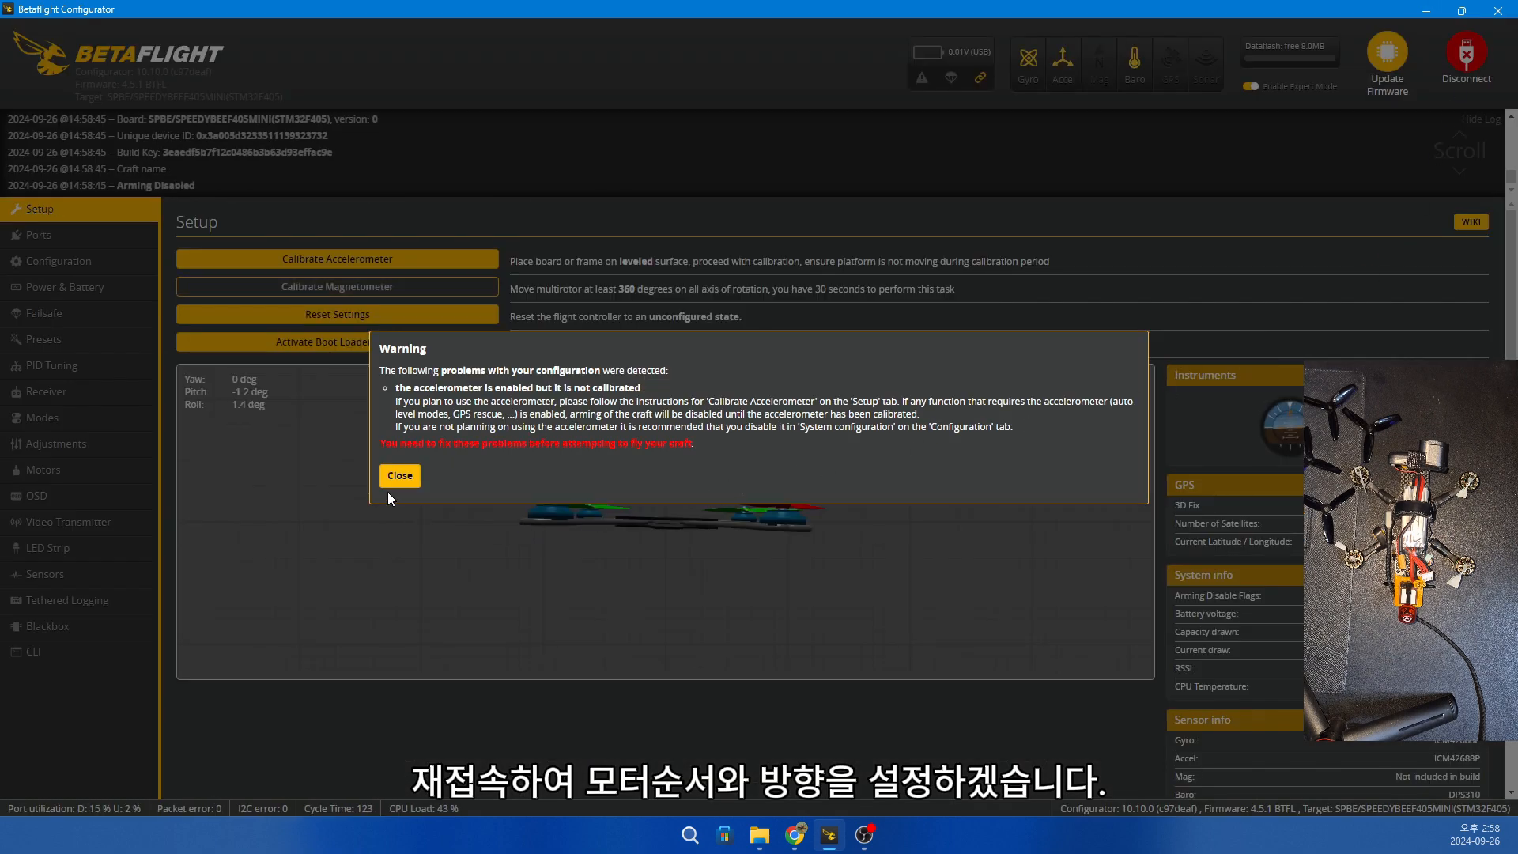
click(398, 476)
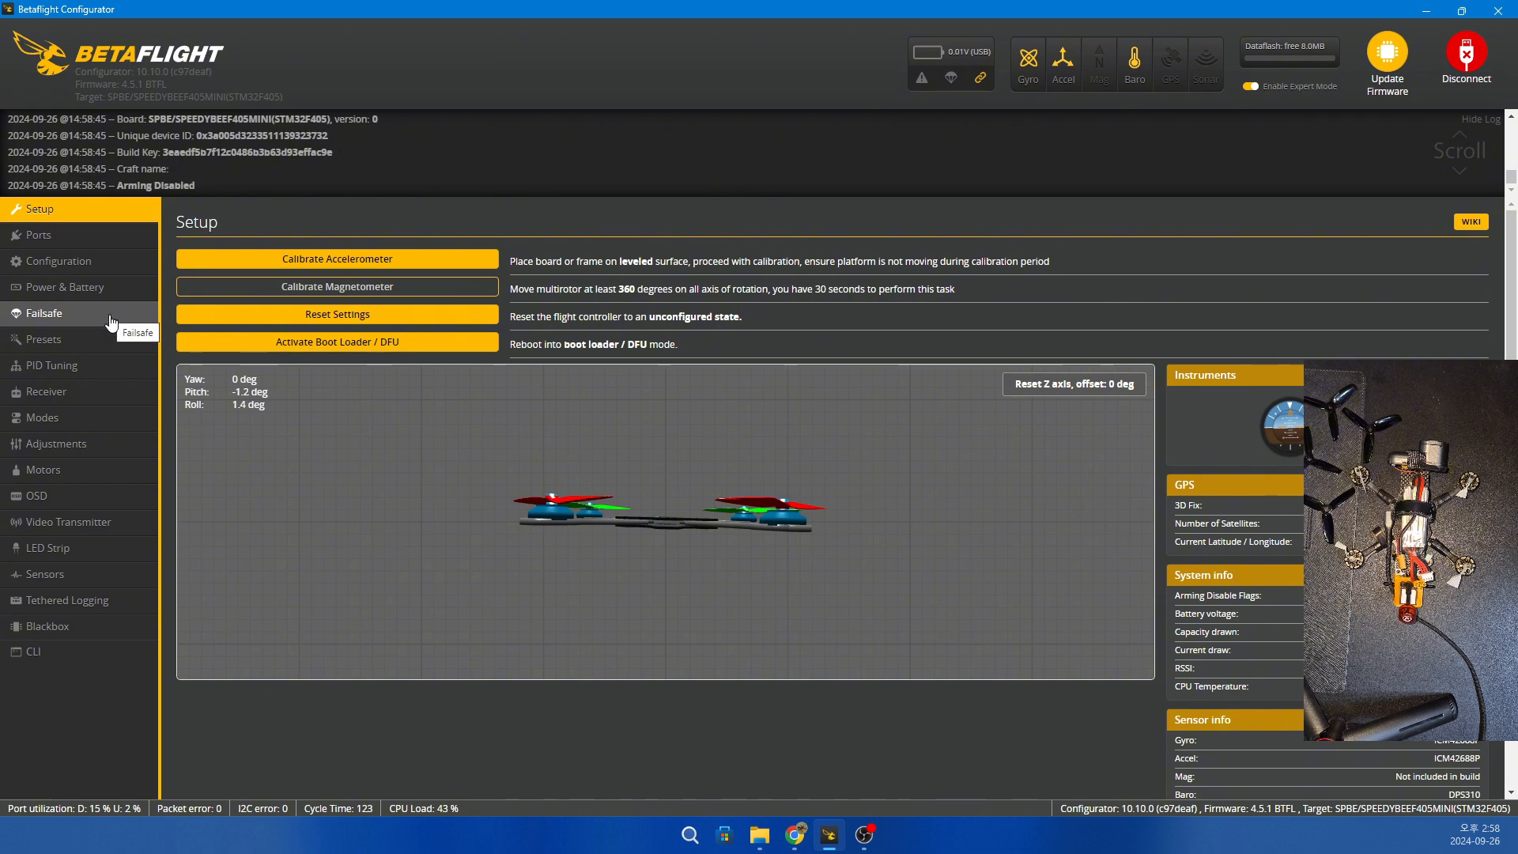
click(77, 470)
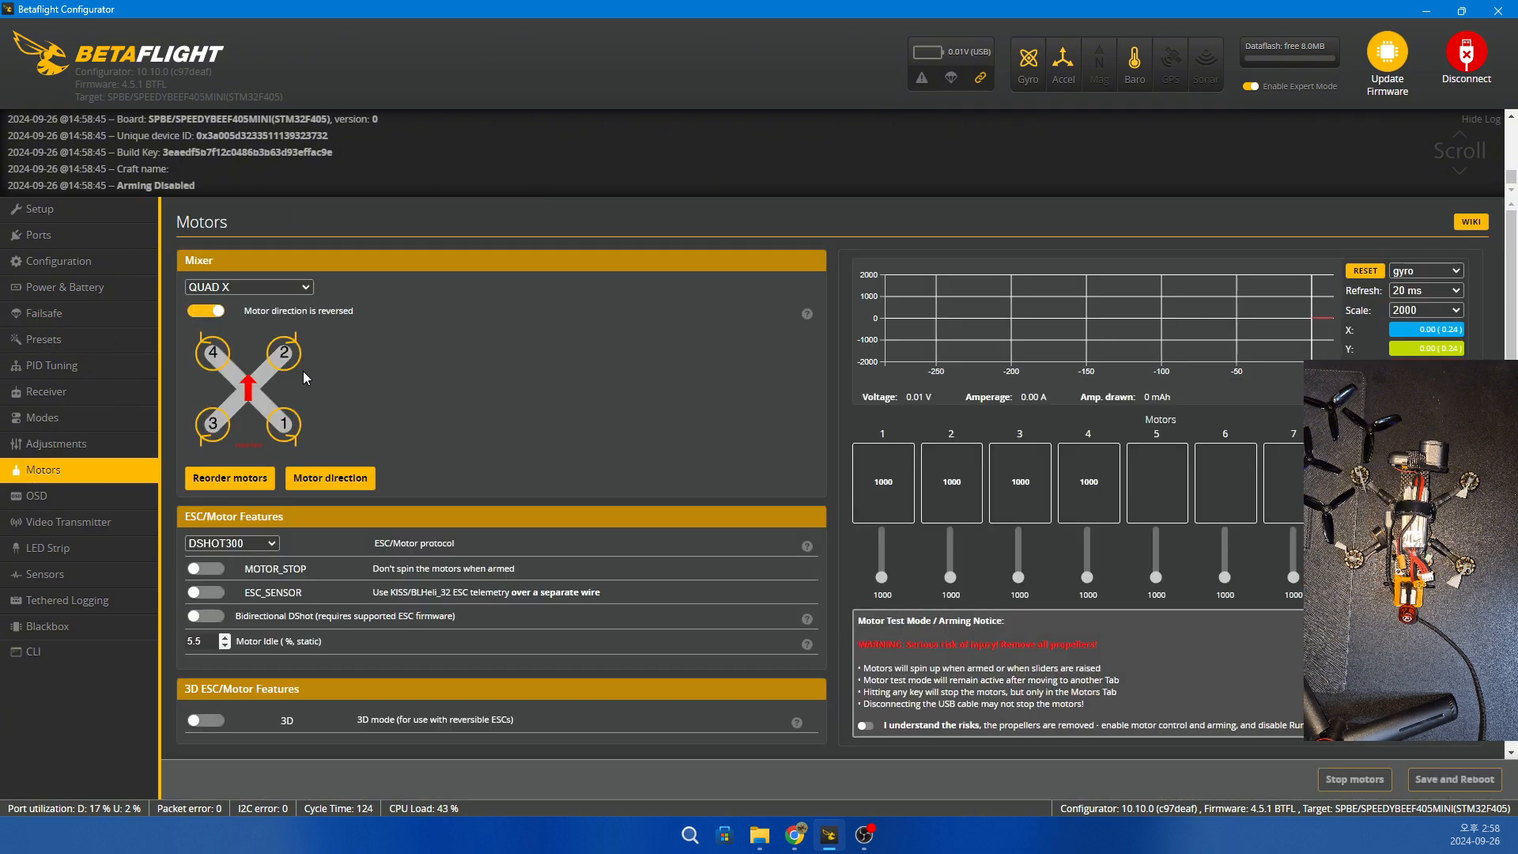
click(235, 489)
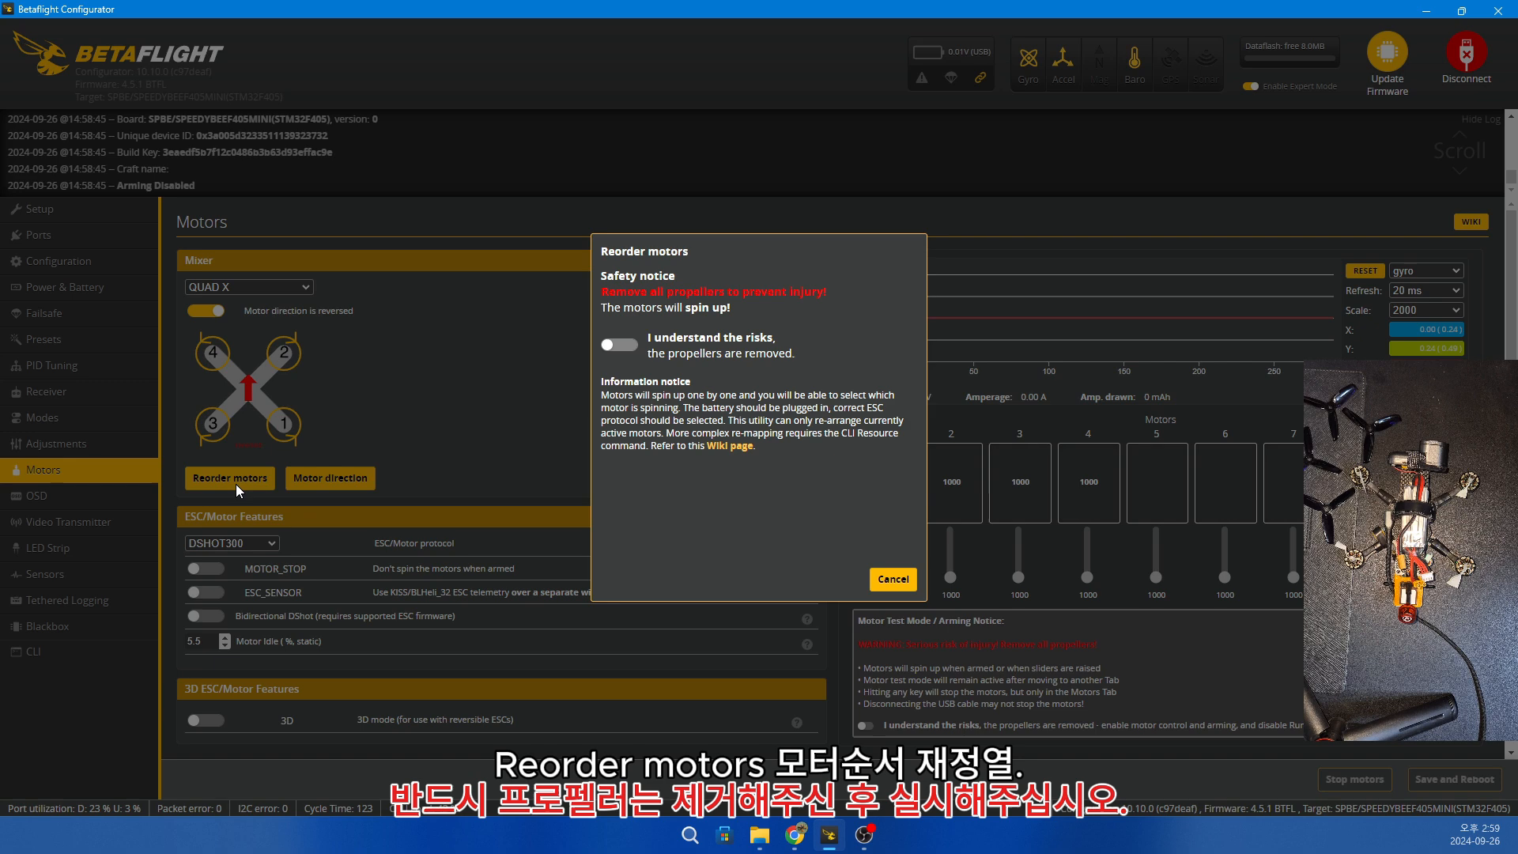
click(623, 348)
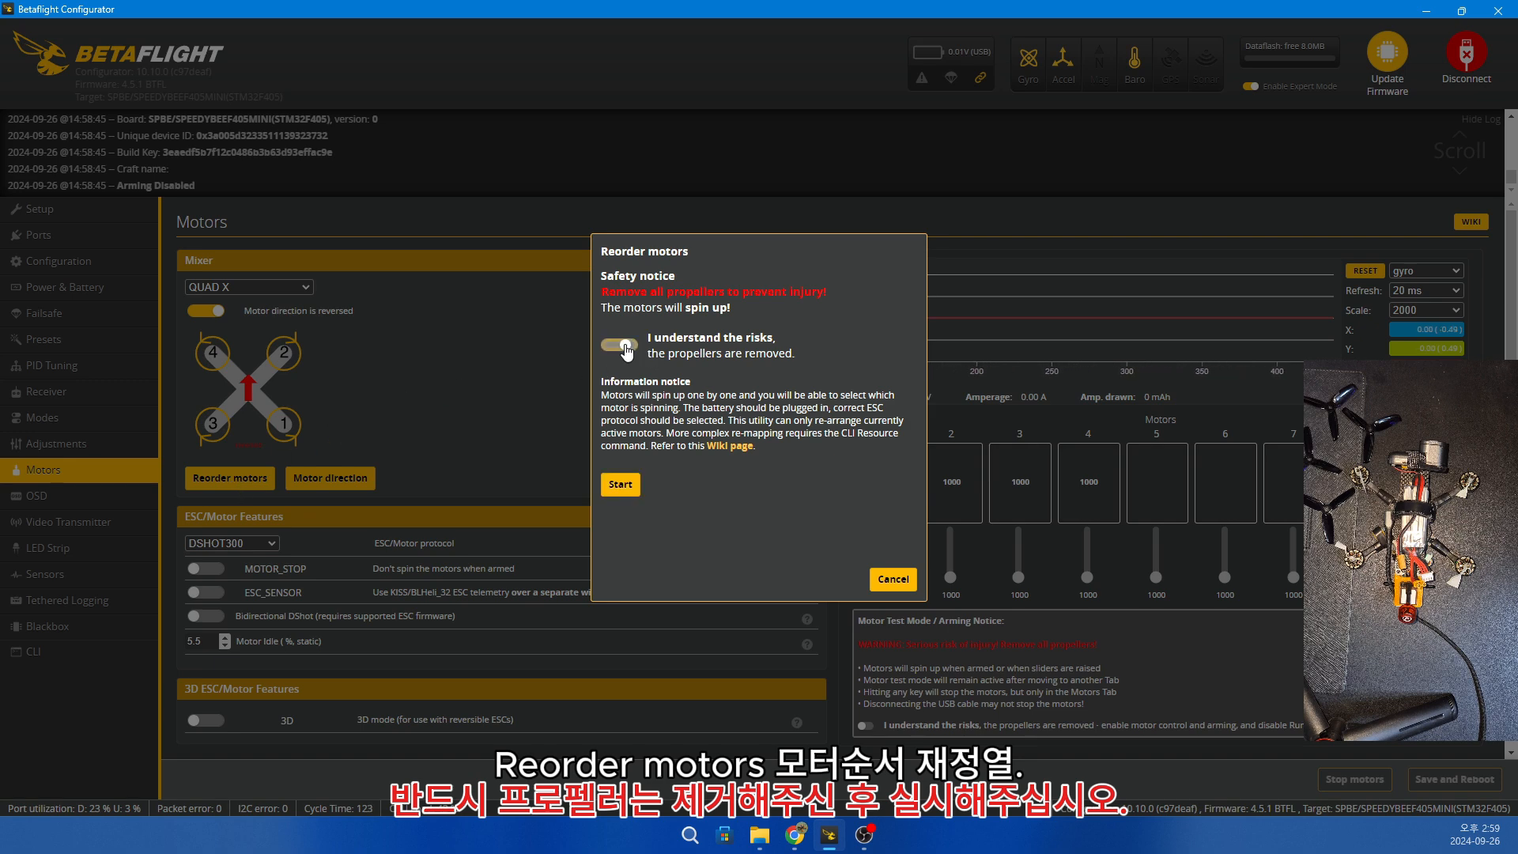
click(615, 488)
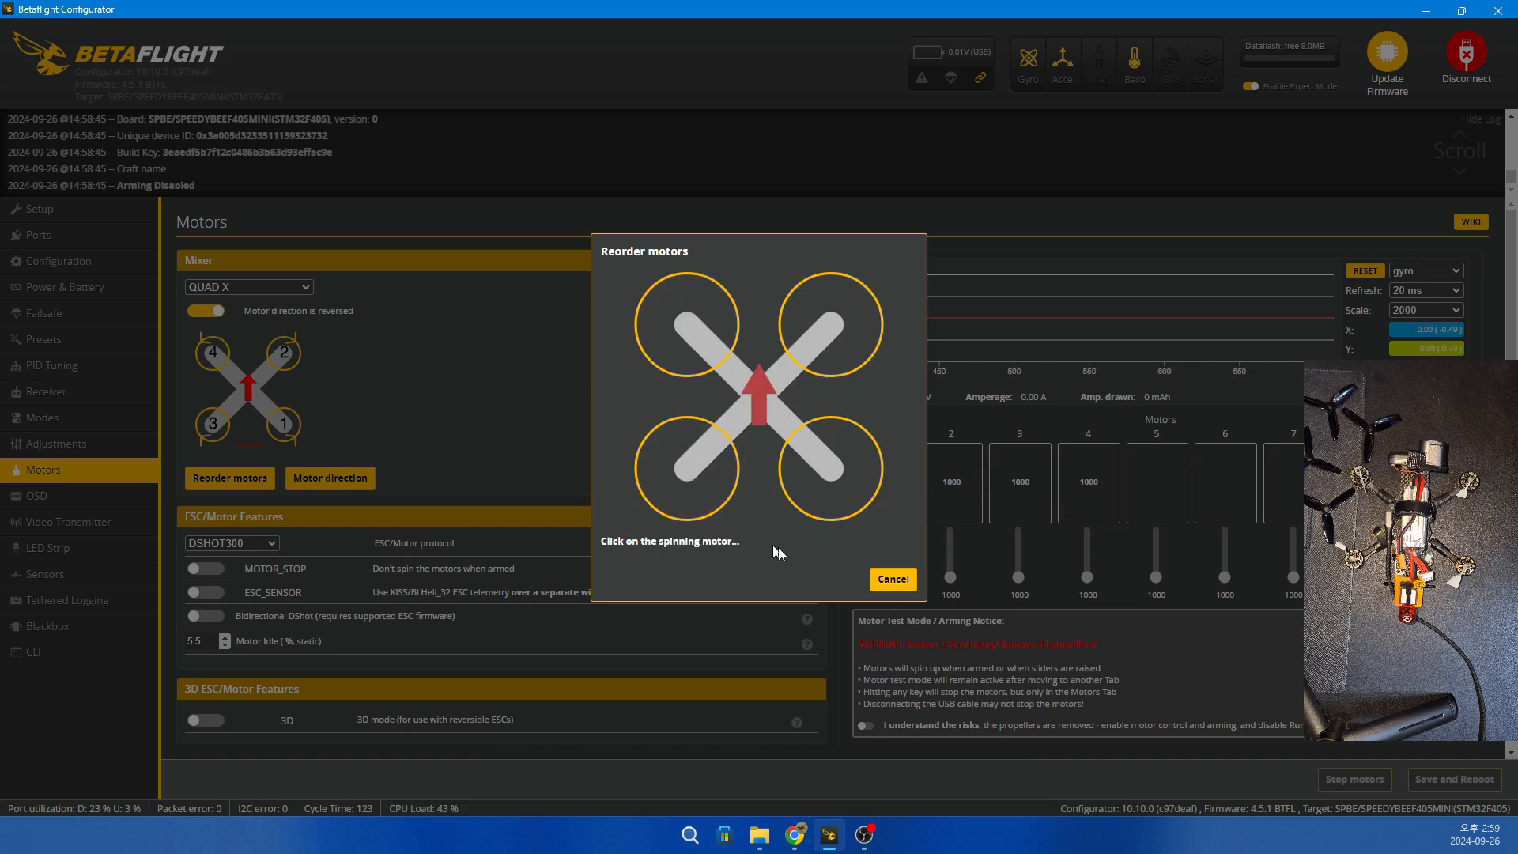
click(893, 582)
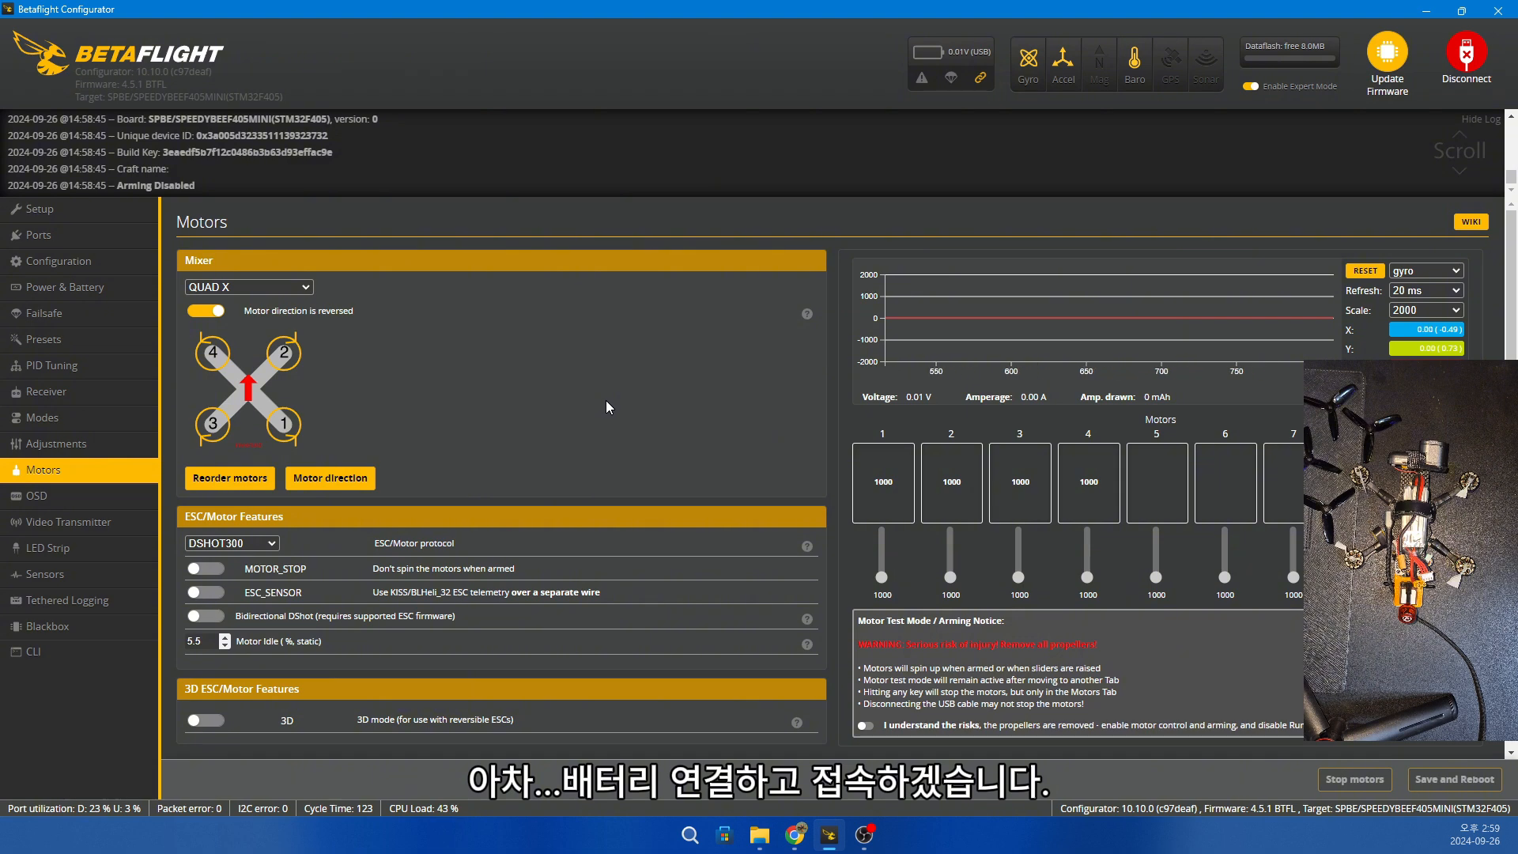
Disconnect and reconnect the flight controller with the battery plugged in, dismiss the calibration warning and return to the Motors settings.
click(1469, 47)
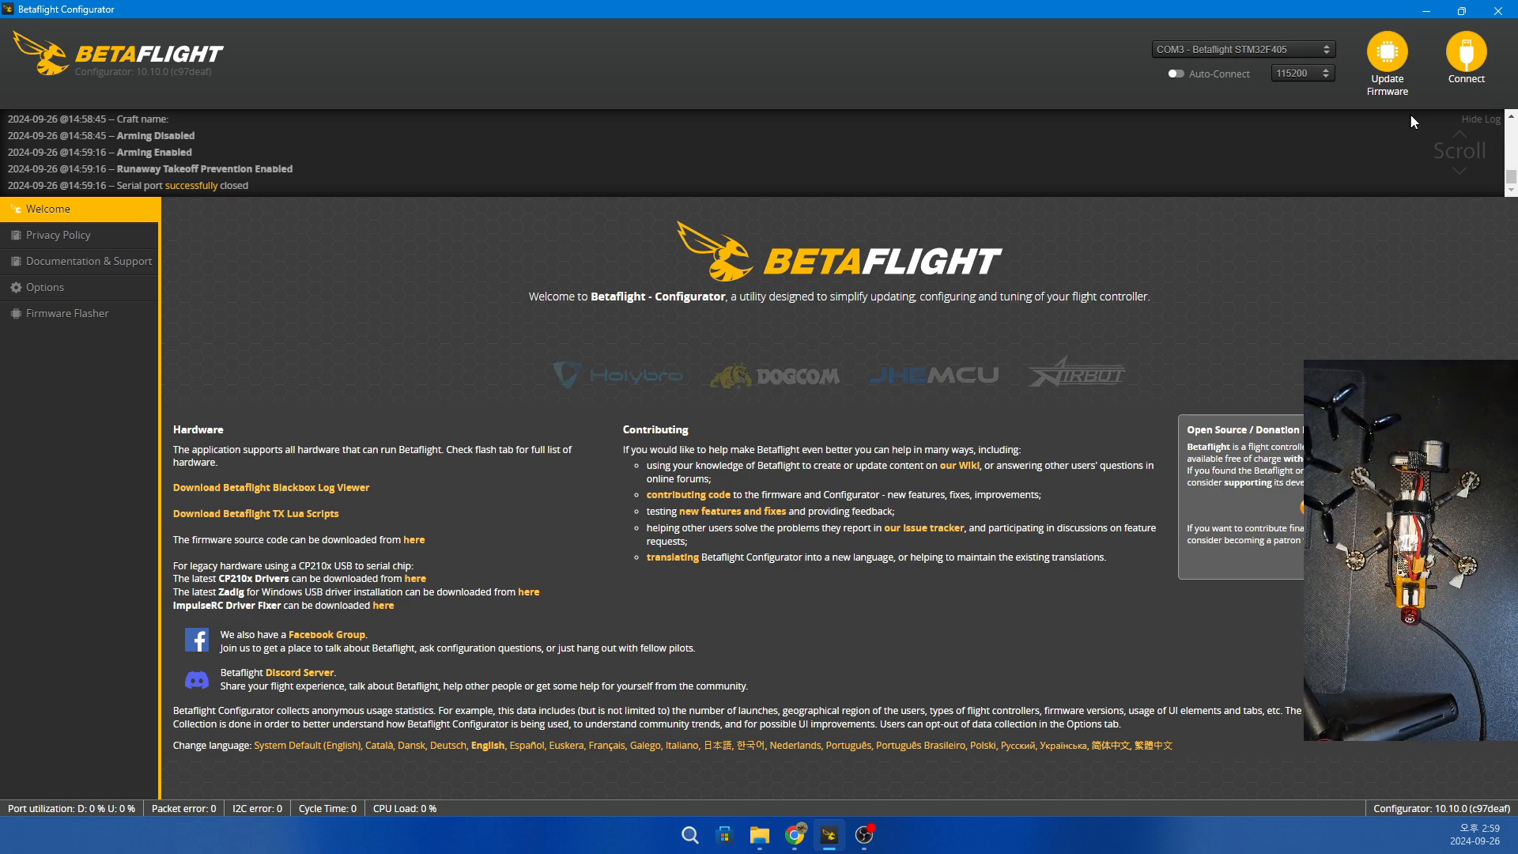
click(1463, 61)
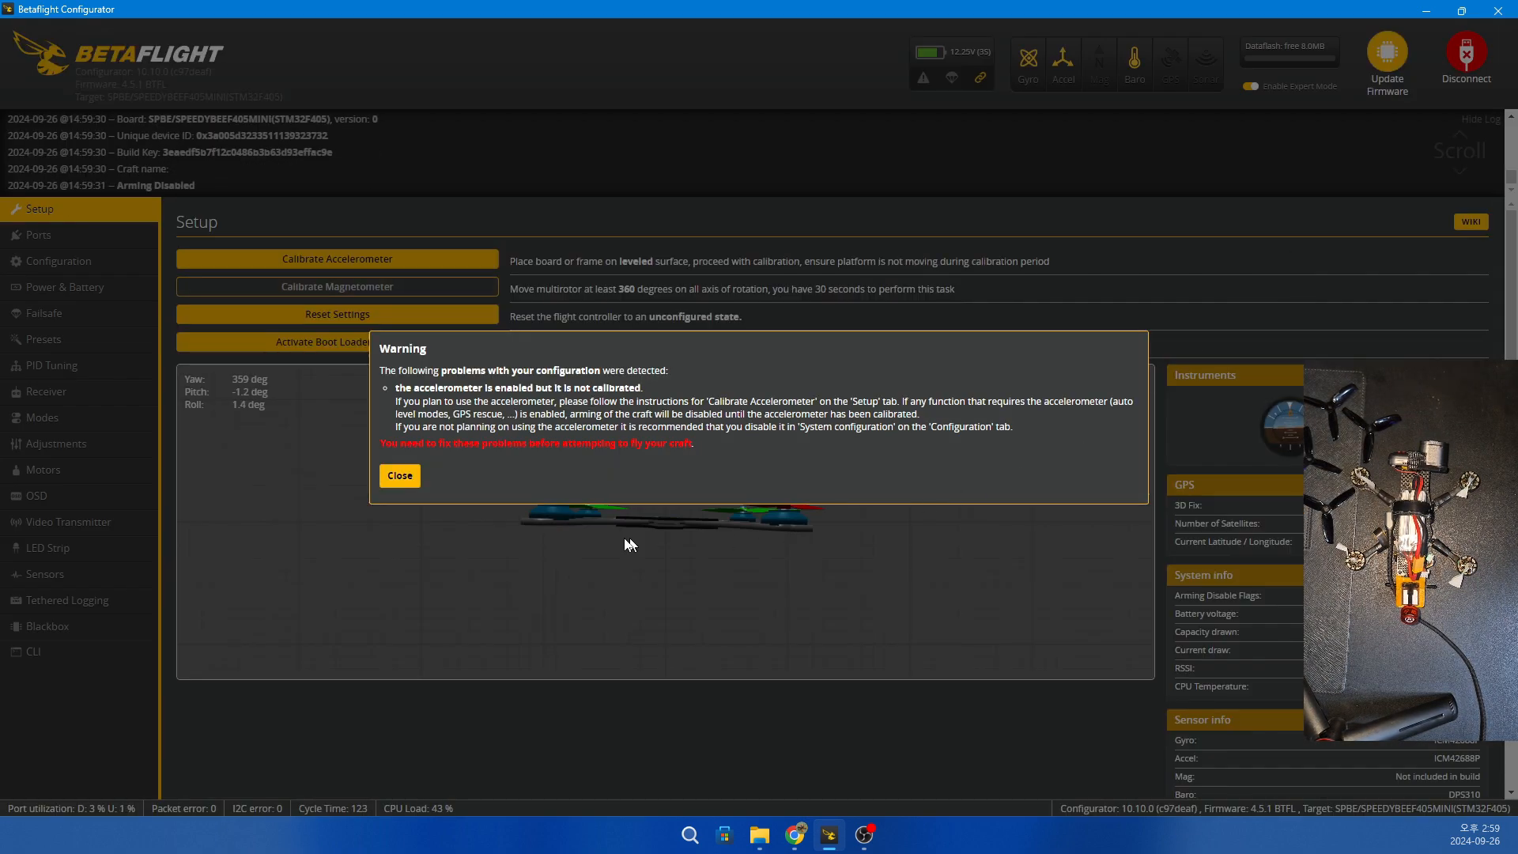
click(399, 475)
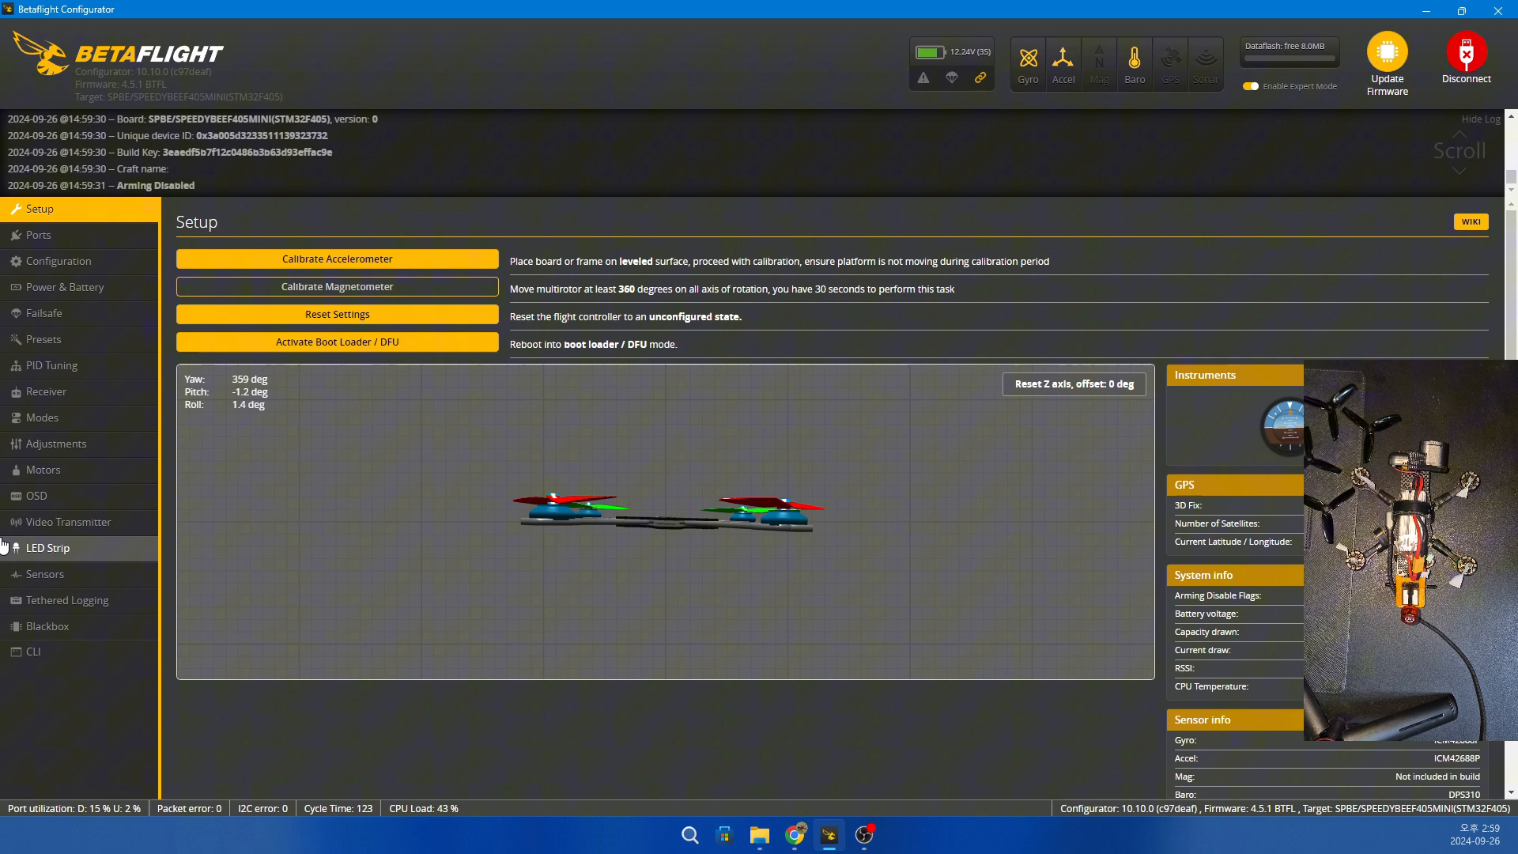
click(54, 473)
Try to enable ESC_SENSOR telemetry, saving the motor configuration and rebooting the flight controller.
click(212, 593)
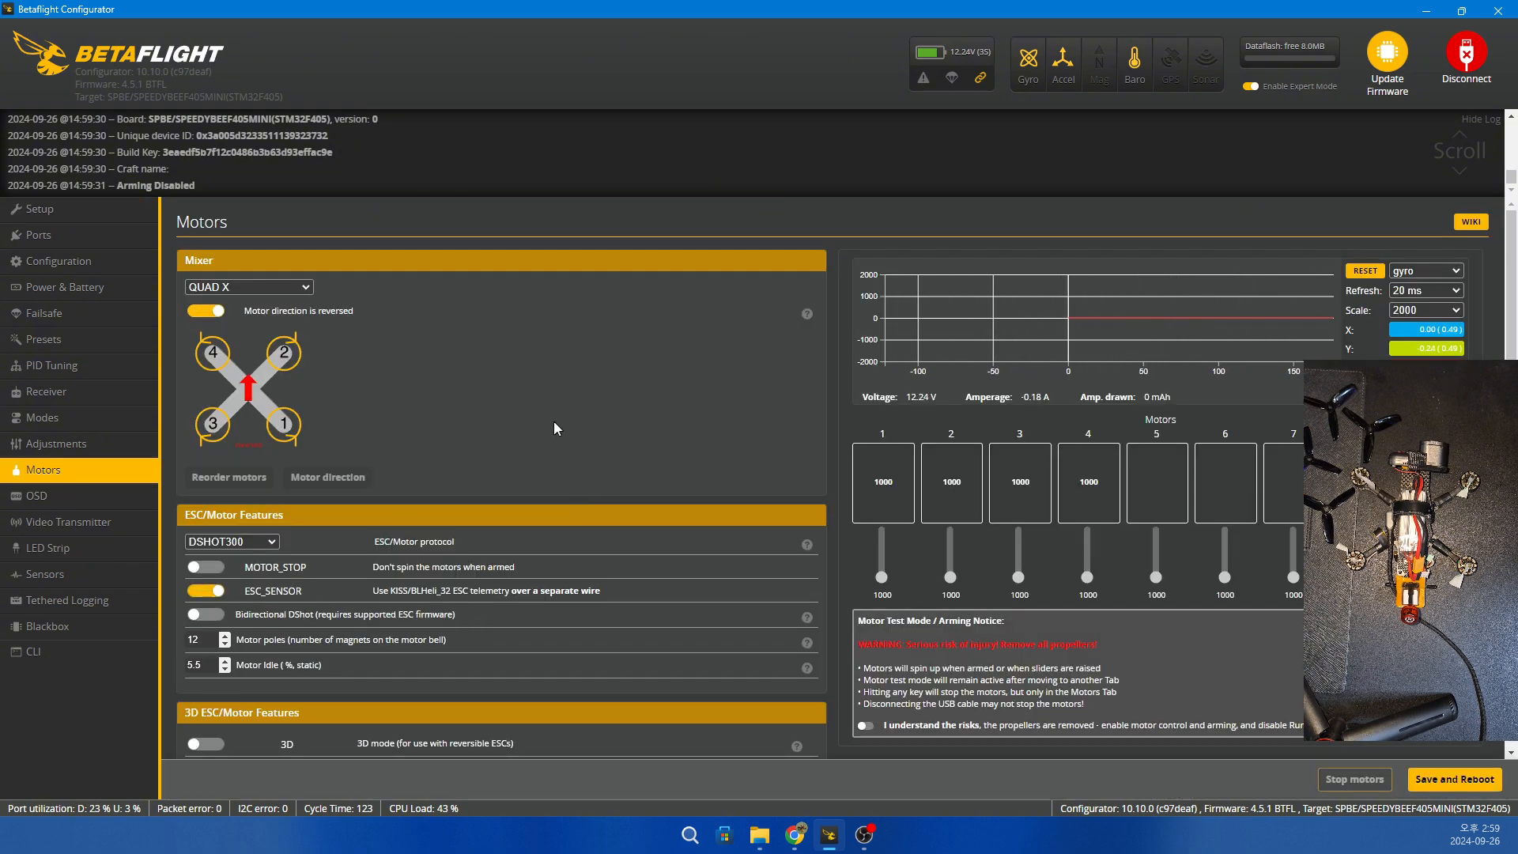
scroll(556, 428, down, 2)
click(1468, 782)
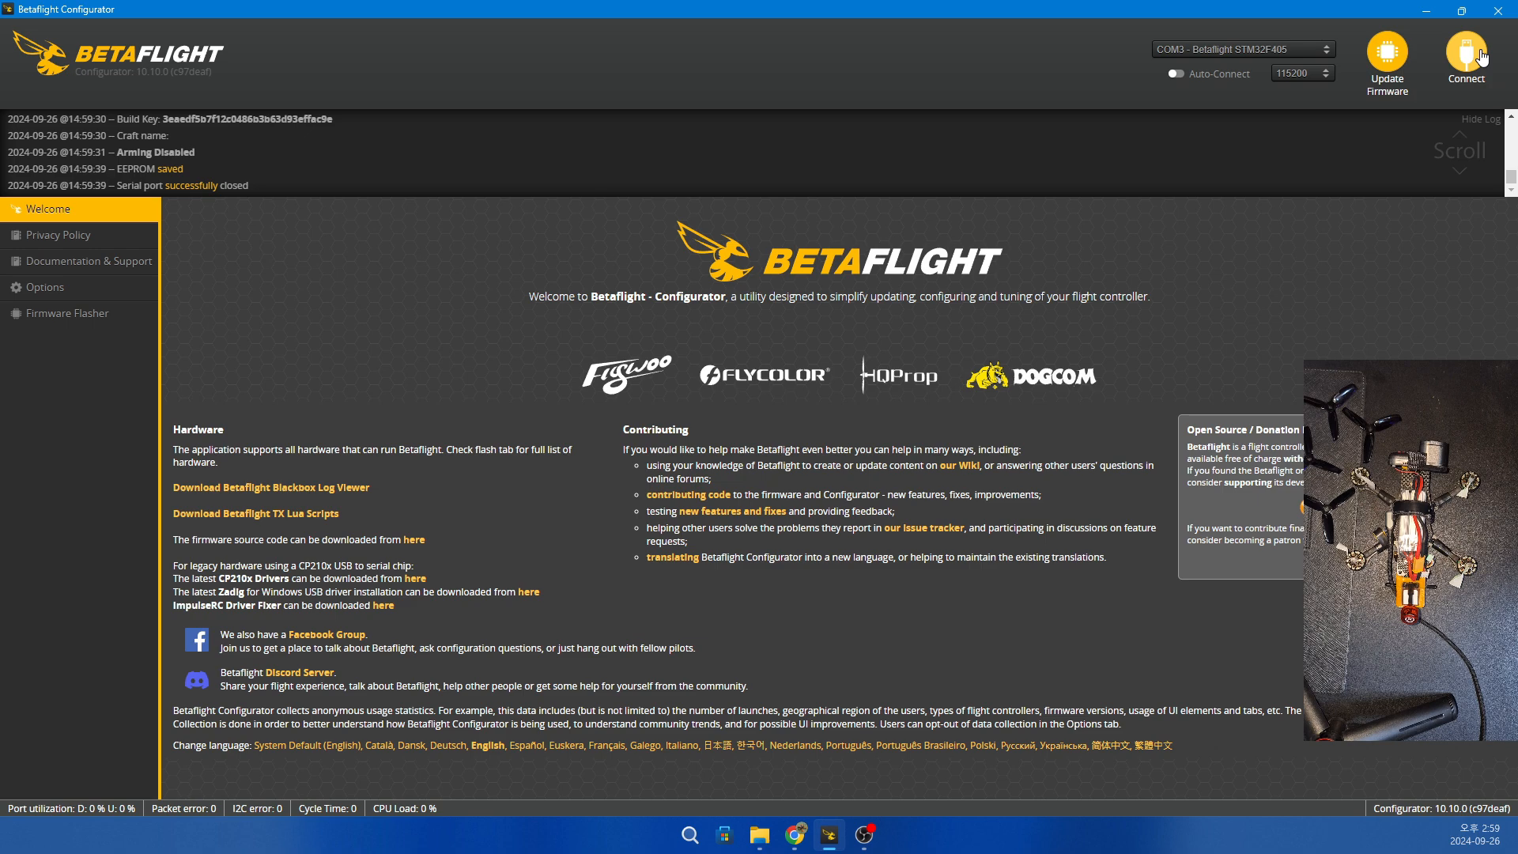
Reconnect to the flight controller after the reboot and reopen the Motors settings.
click(1480, 55)
click(583, 481)
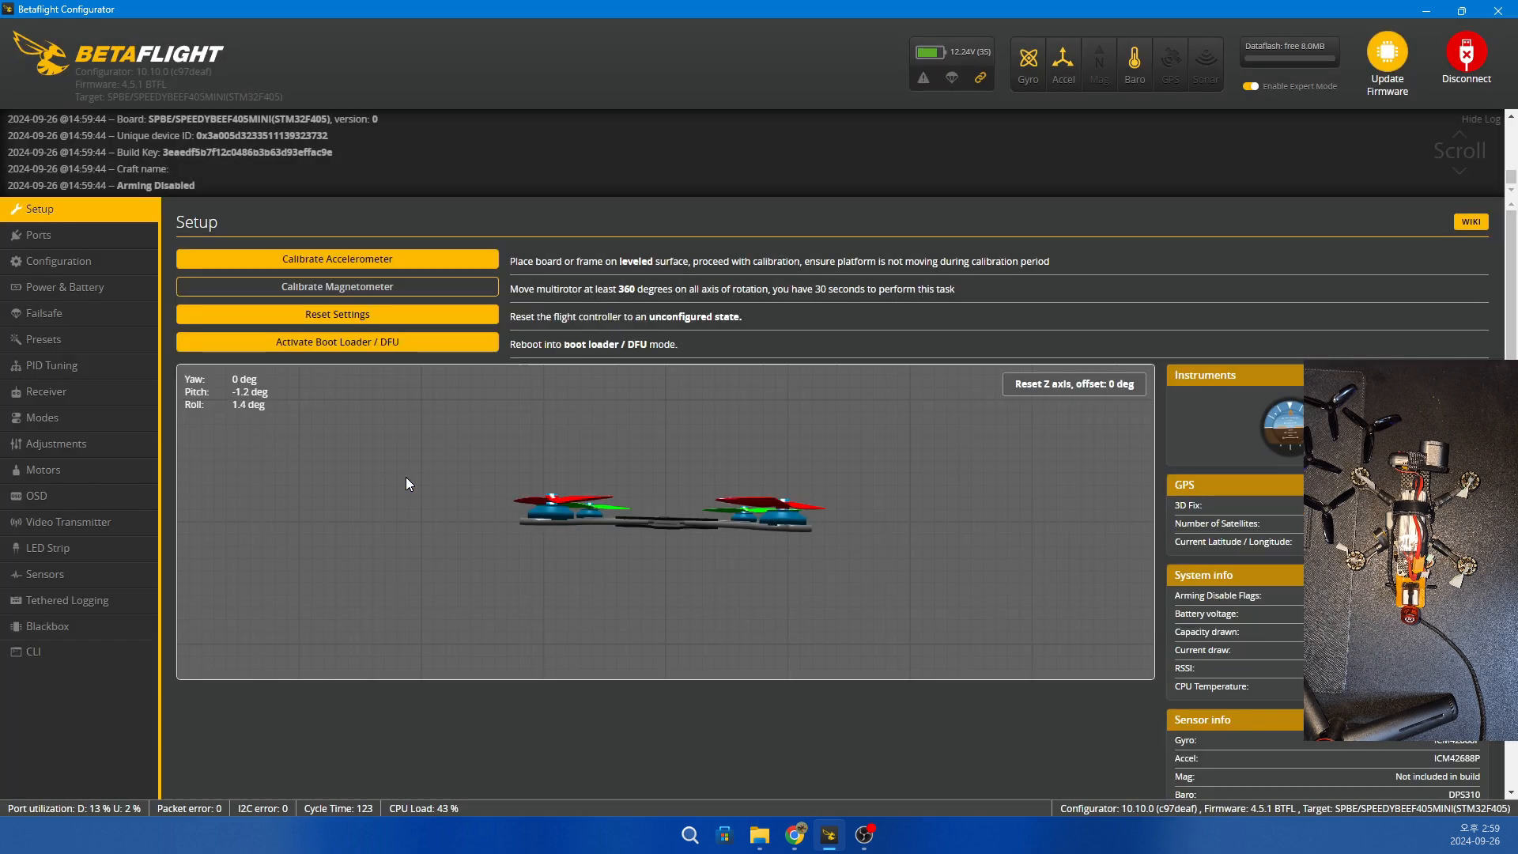
click(43, 472)
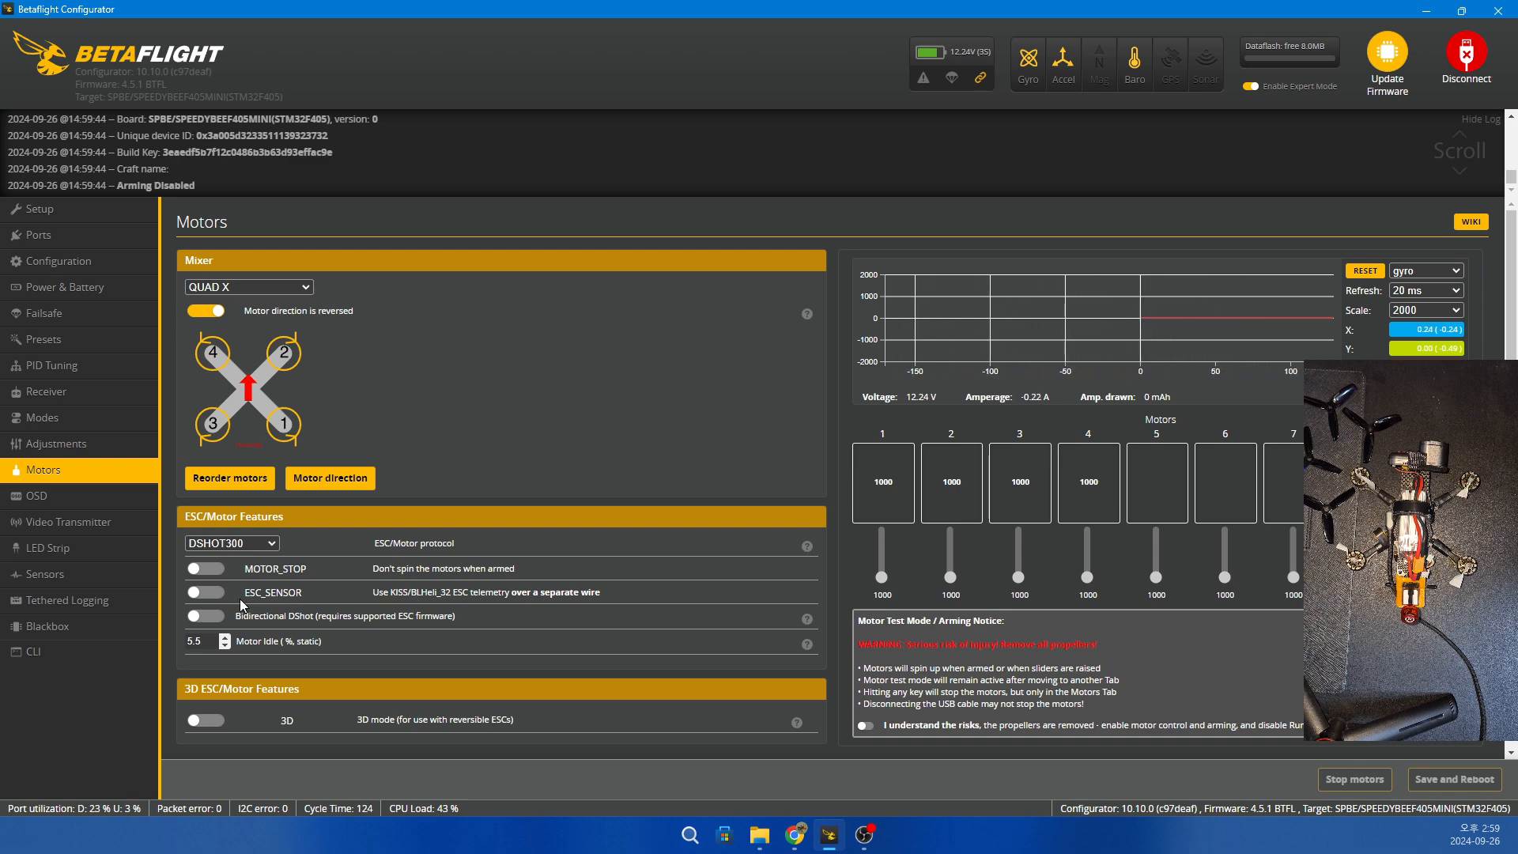
Reorder the motors by identifying the spinning ones as front-left, rear-left, front-right and rear-right, then save the order.
click(234, 482)
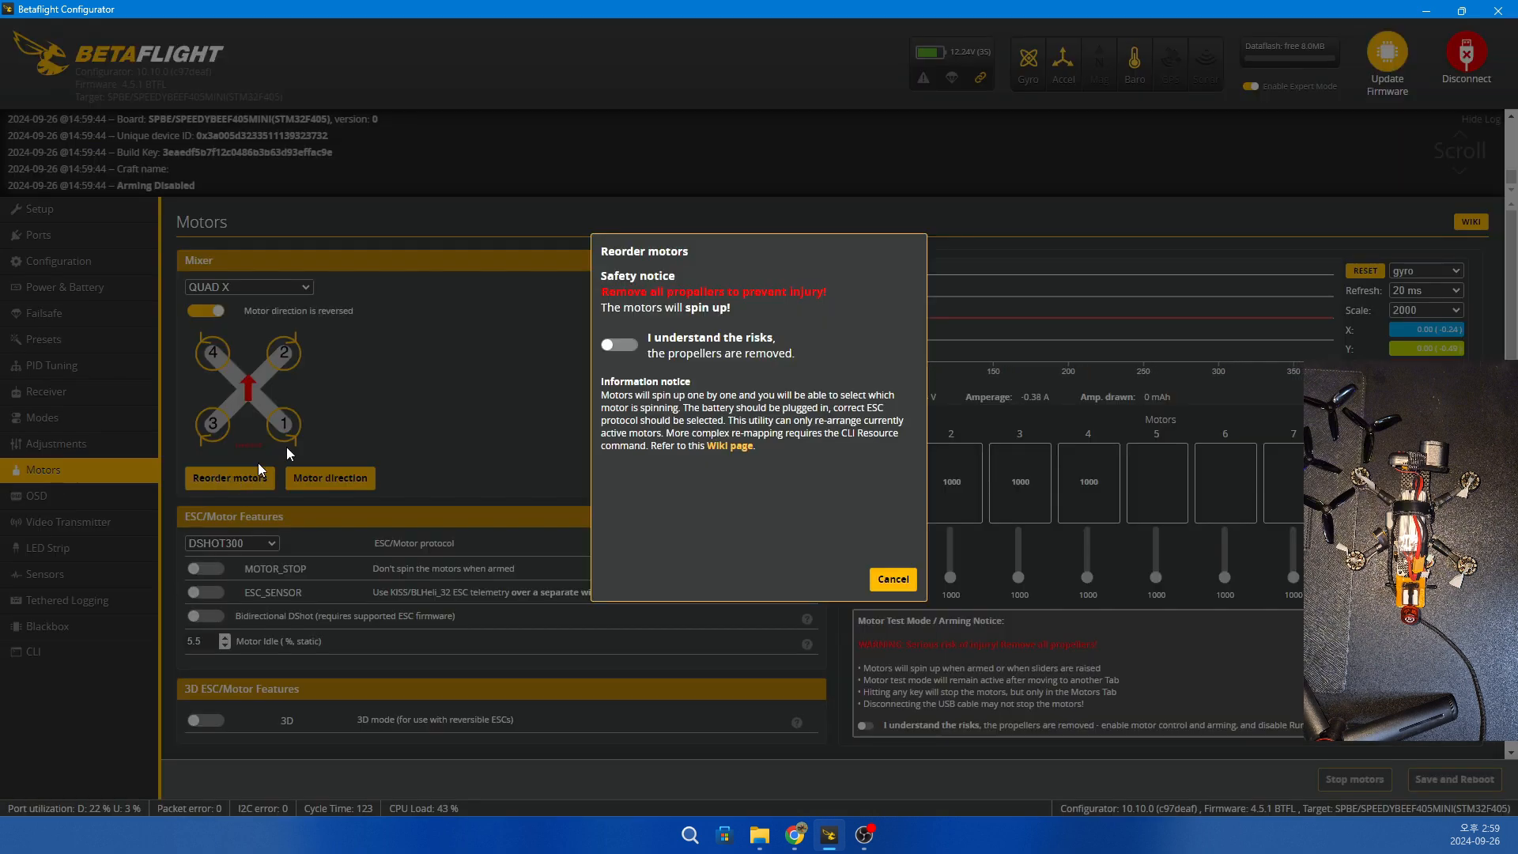
click(621, 347)
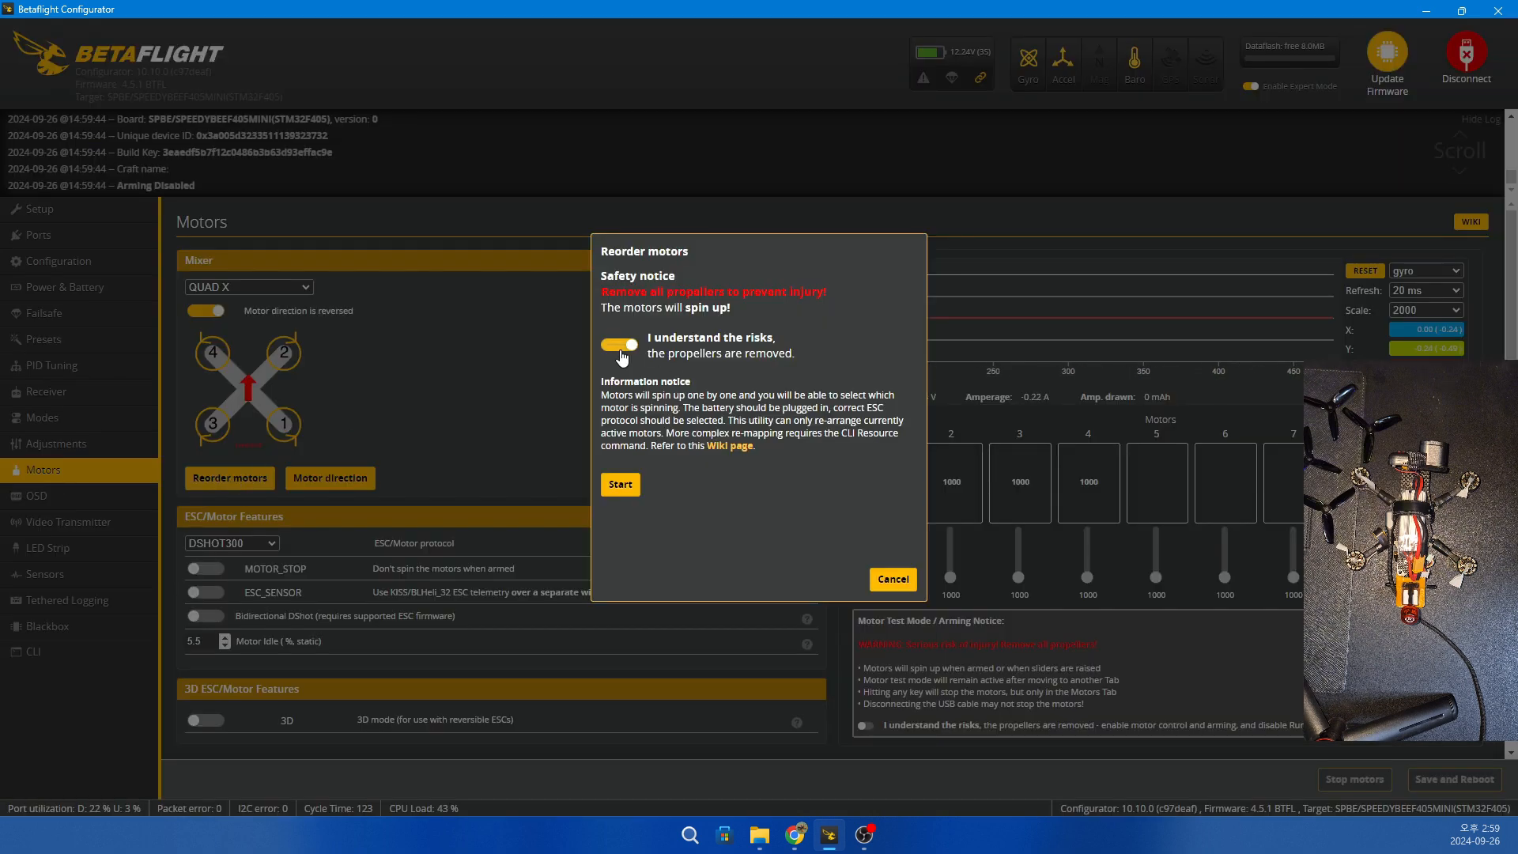
click(621, 491)
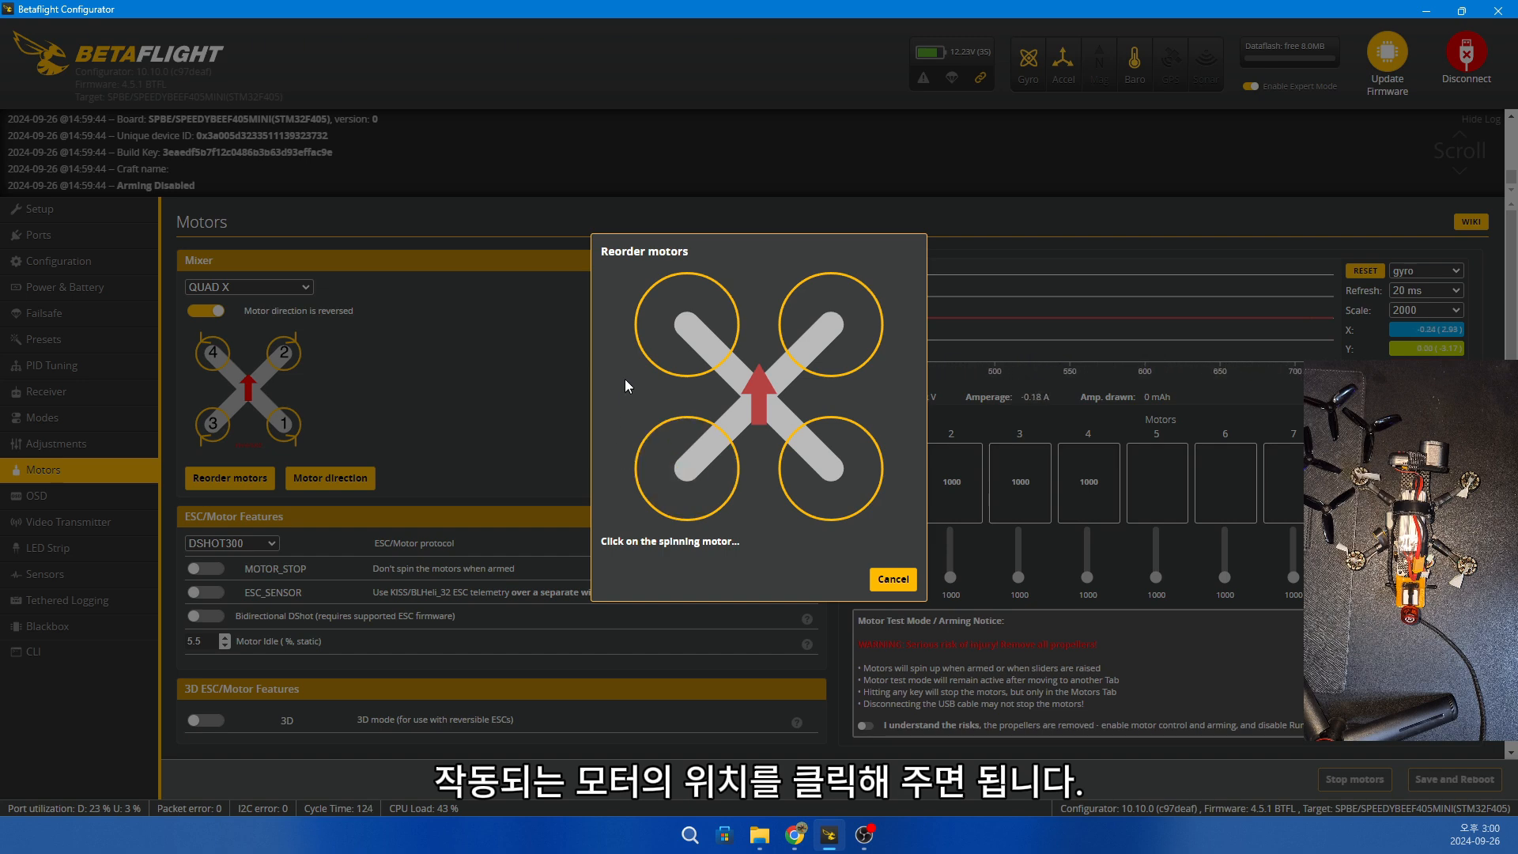
click(645, 343)
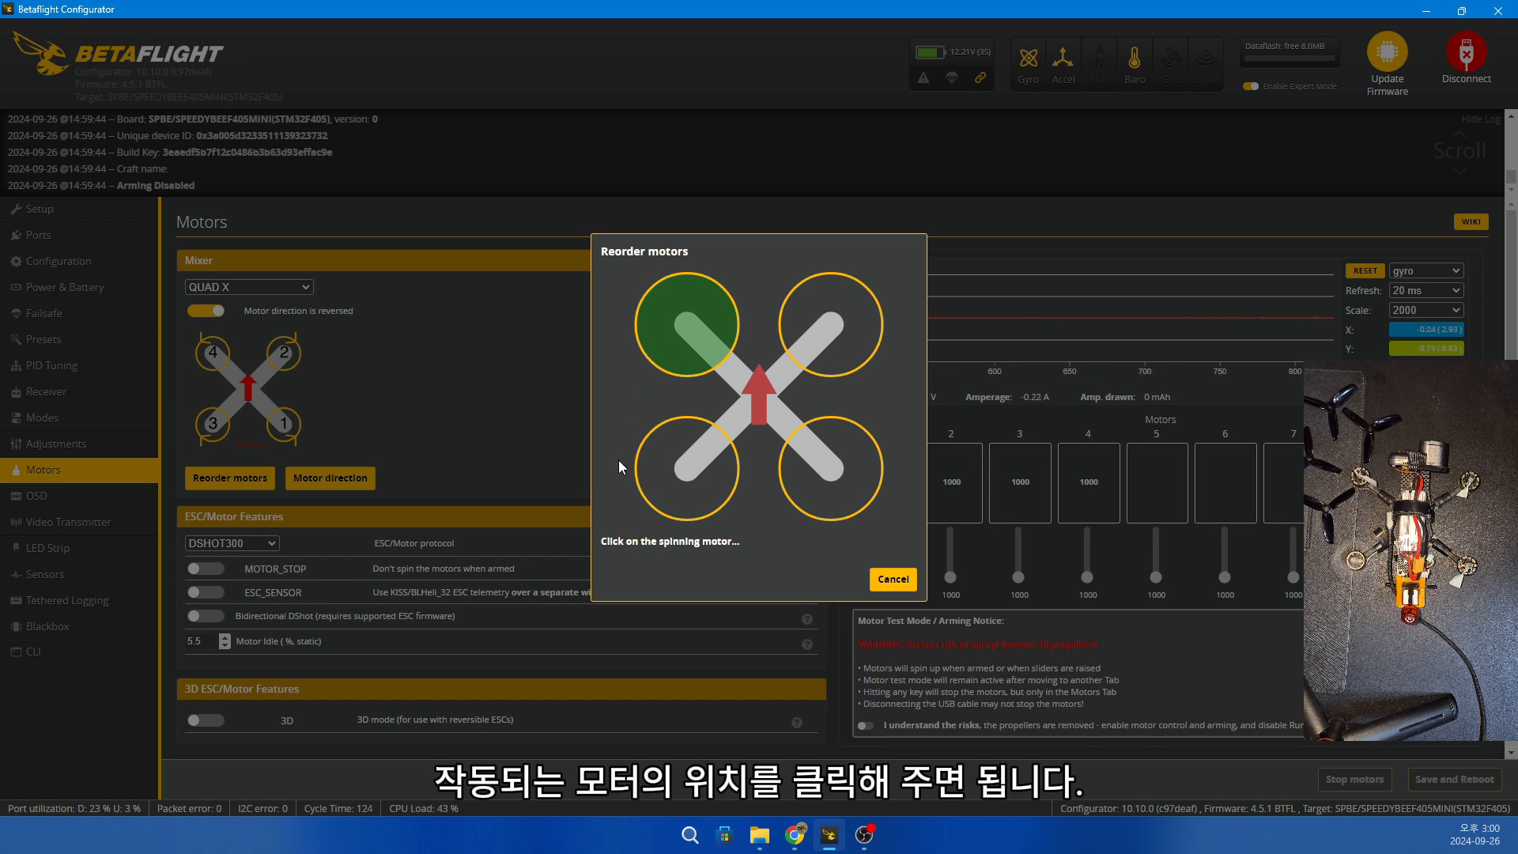
click(668, 468)
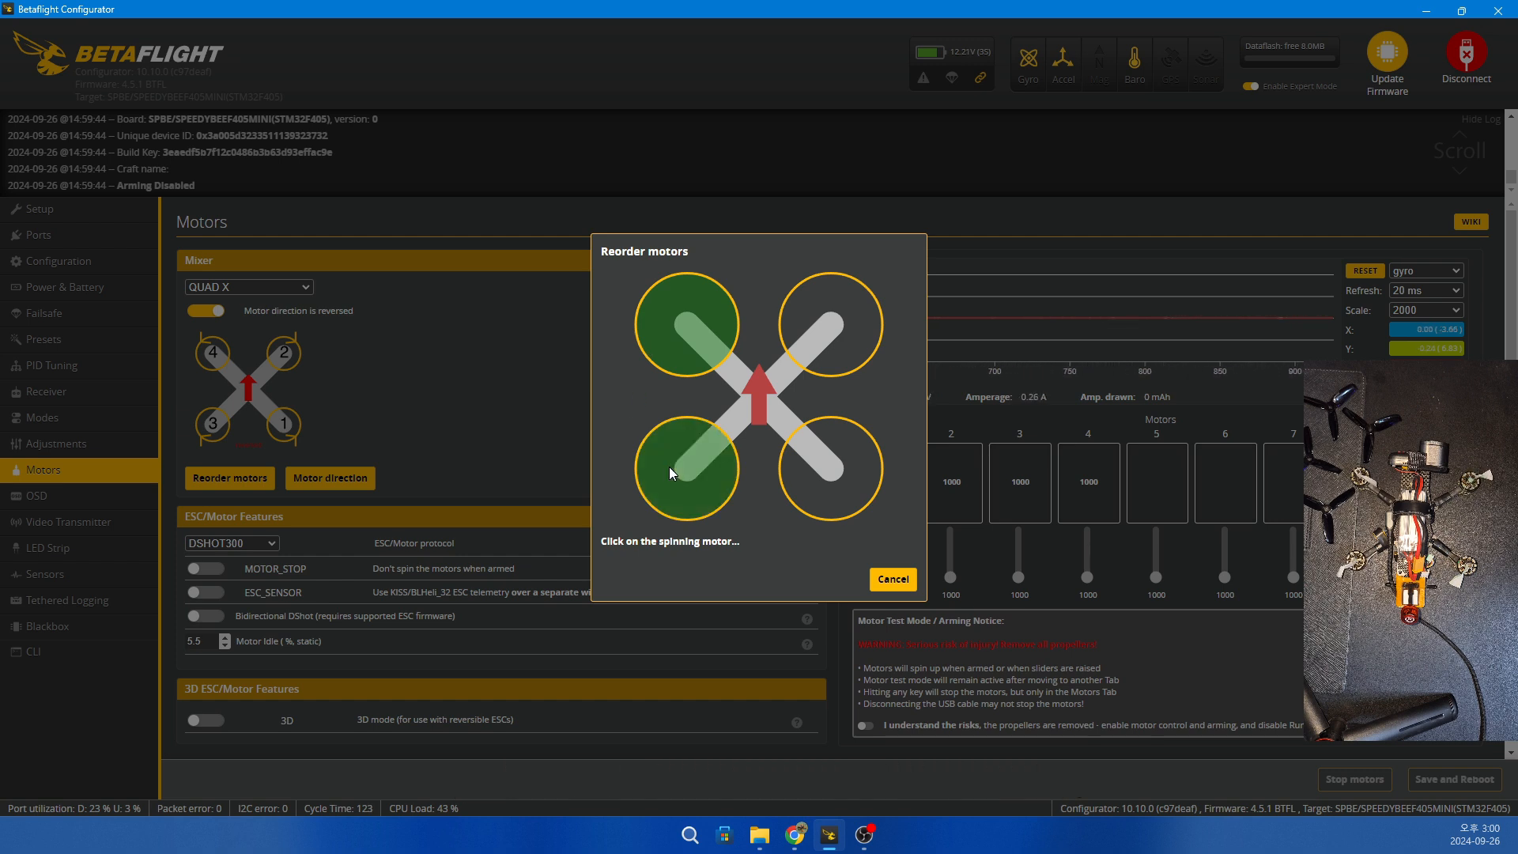
click(848, 318)
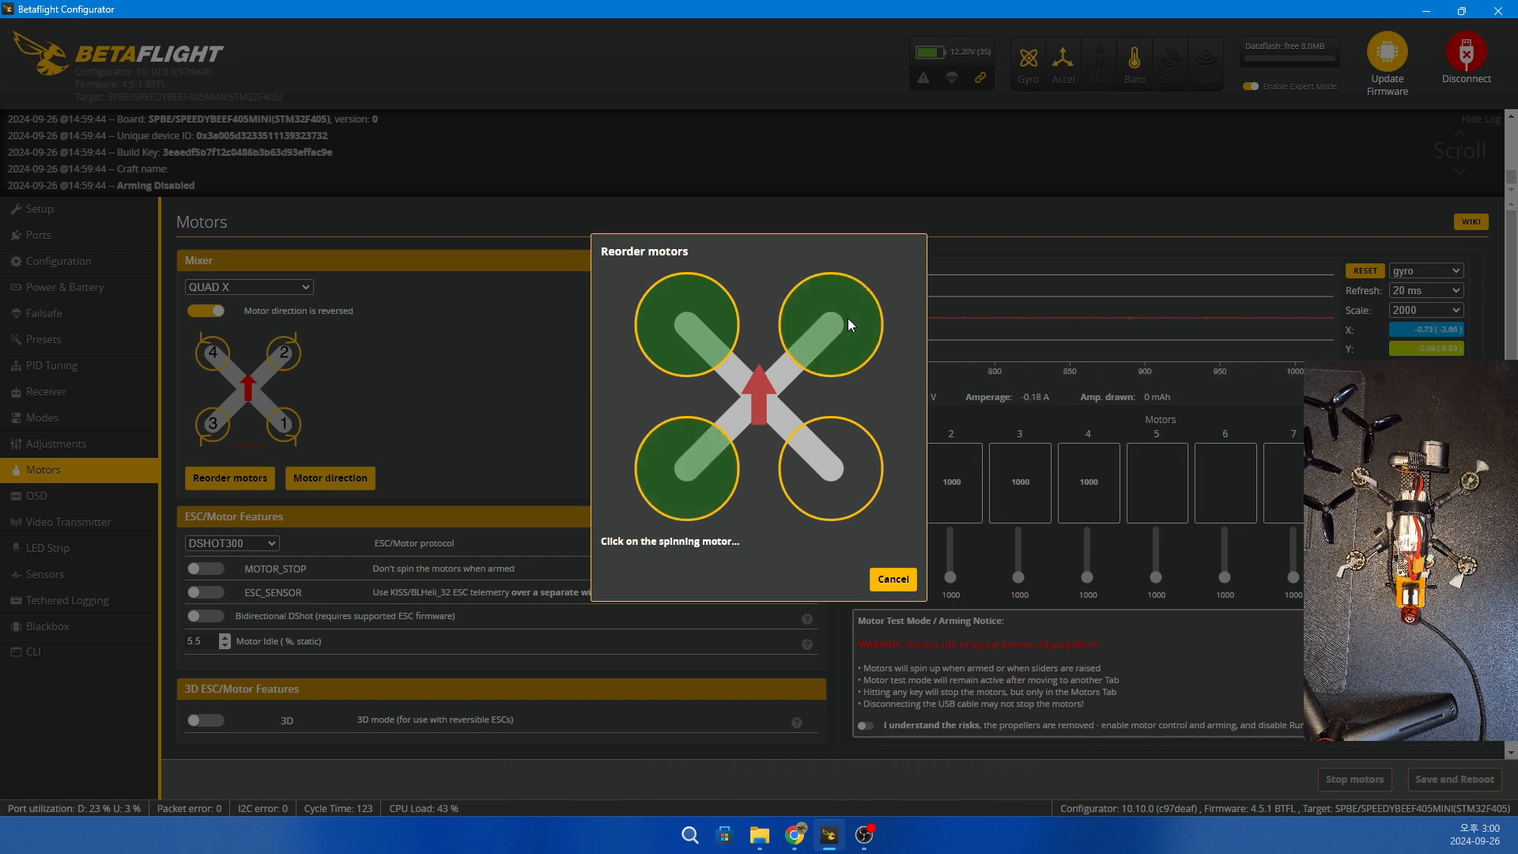
click(860, 477)
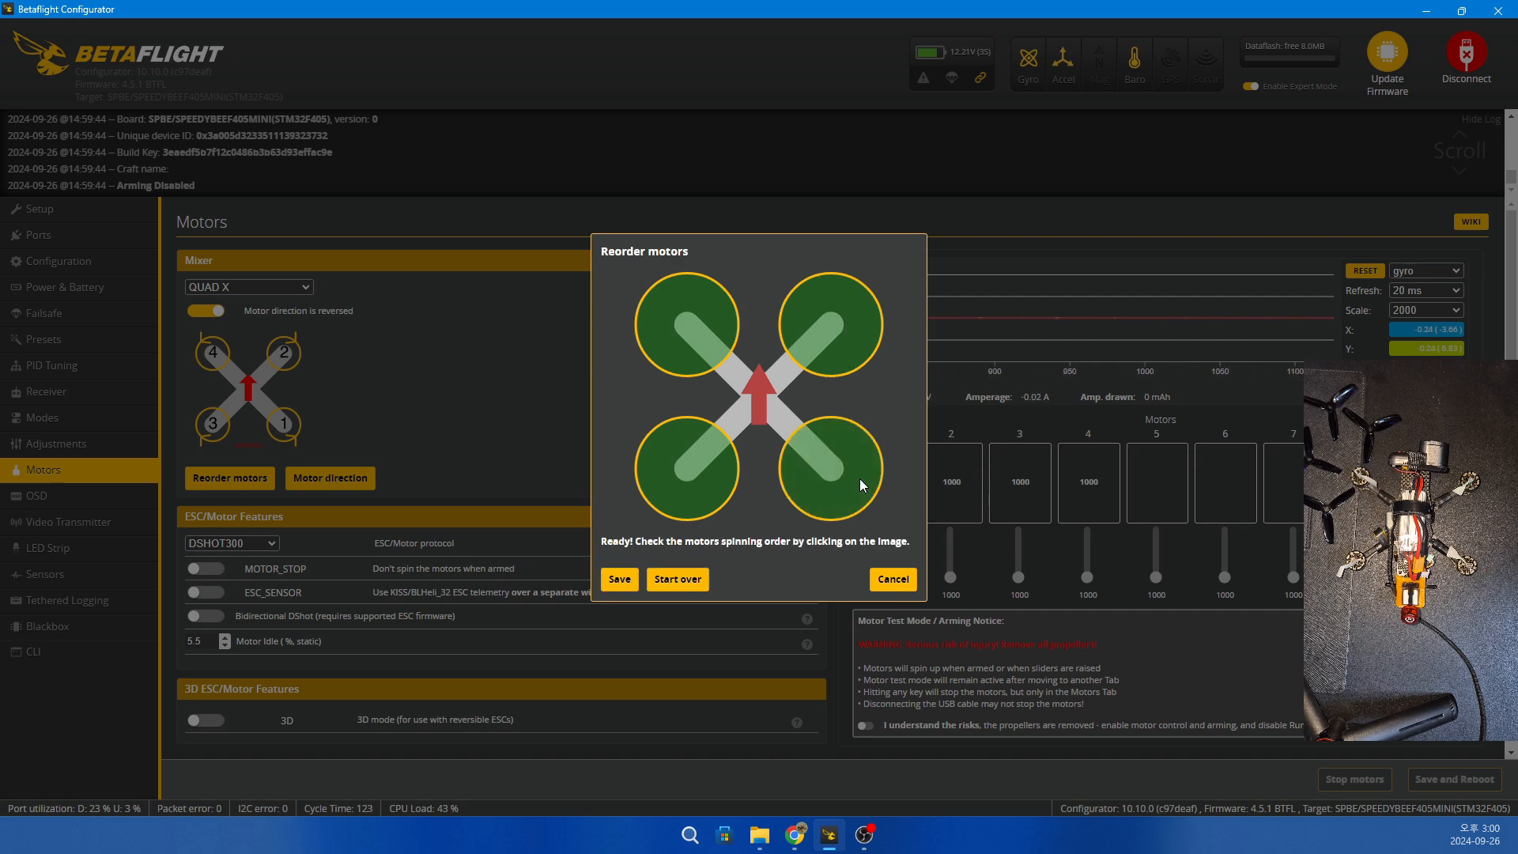
click(619, 582)
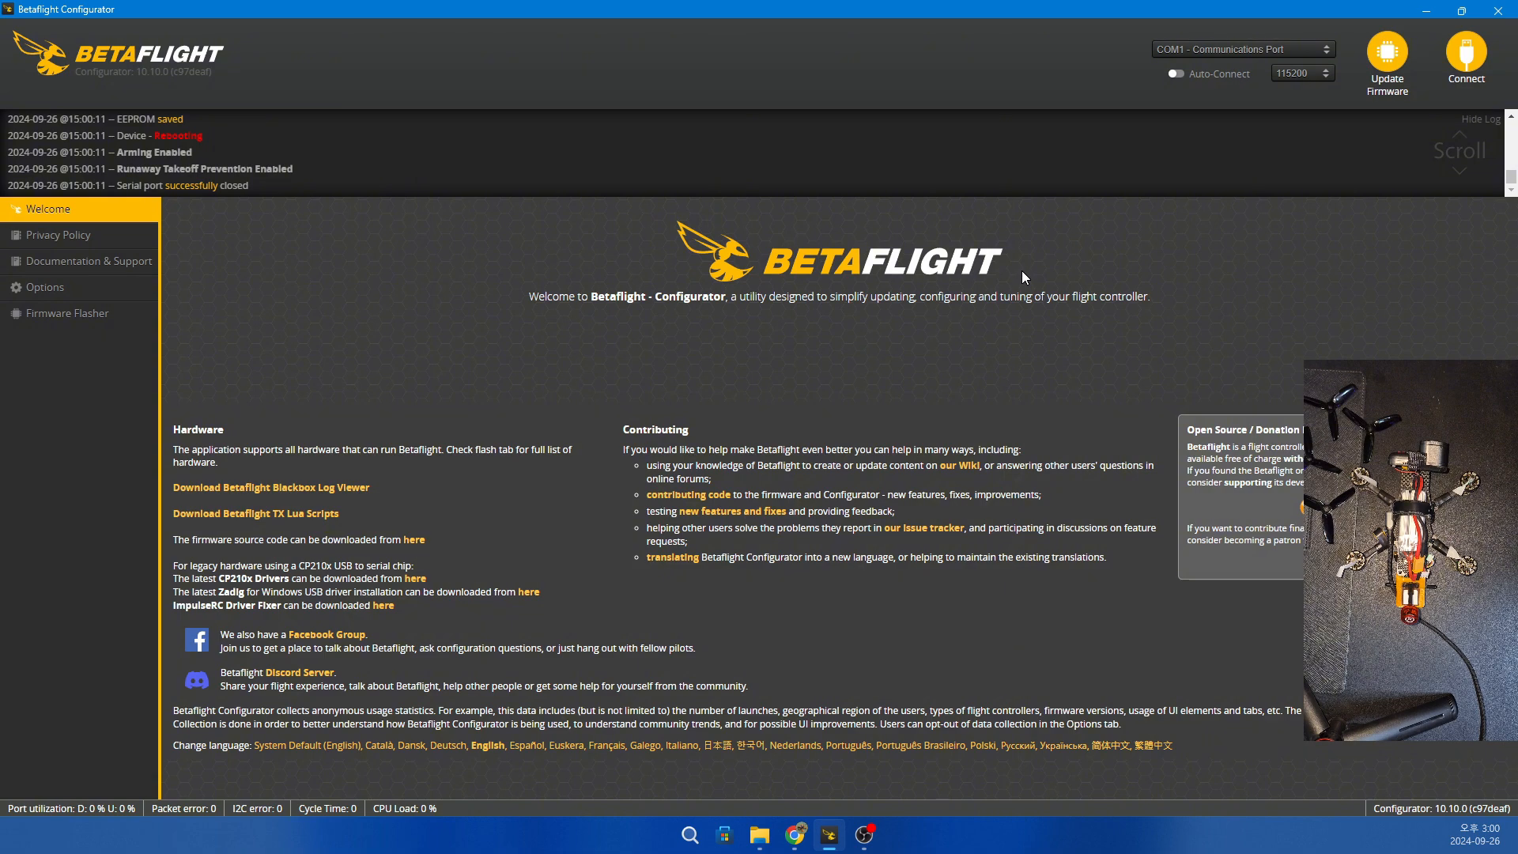
Reconnect to the flight controller after saving the motor order, dismiss the warning and open the Motors settings.
click(1473, 61)
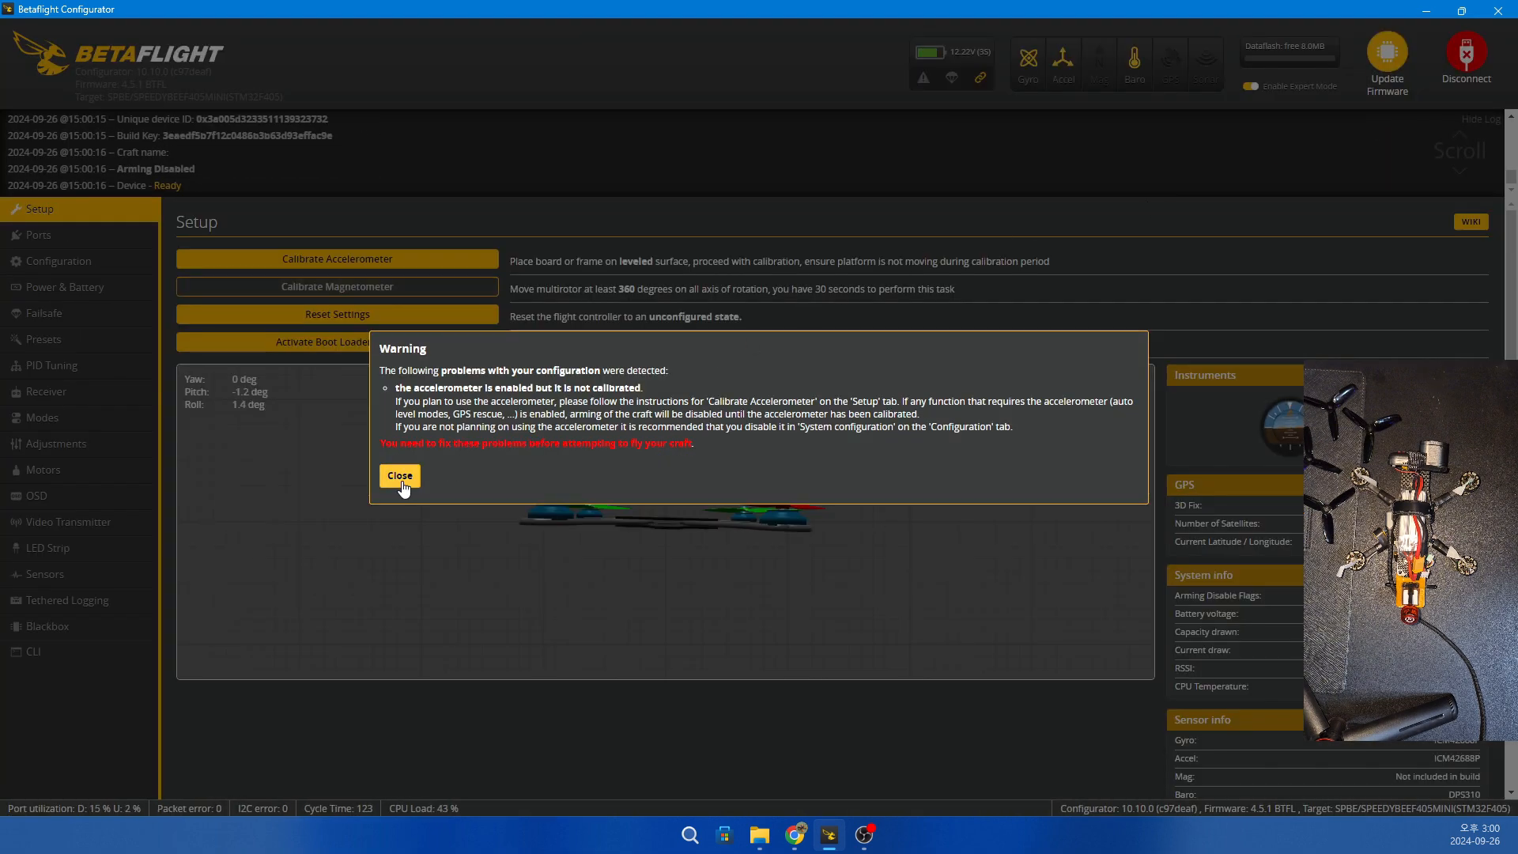
click(401, 480)
click(38, 470)
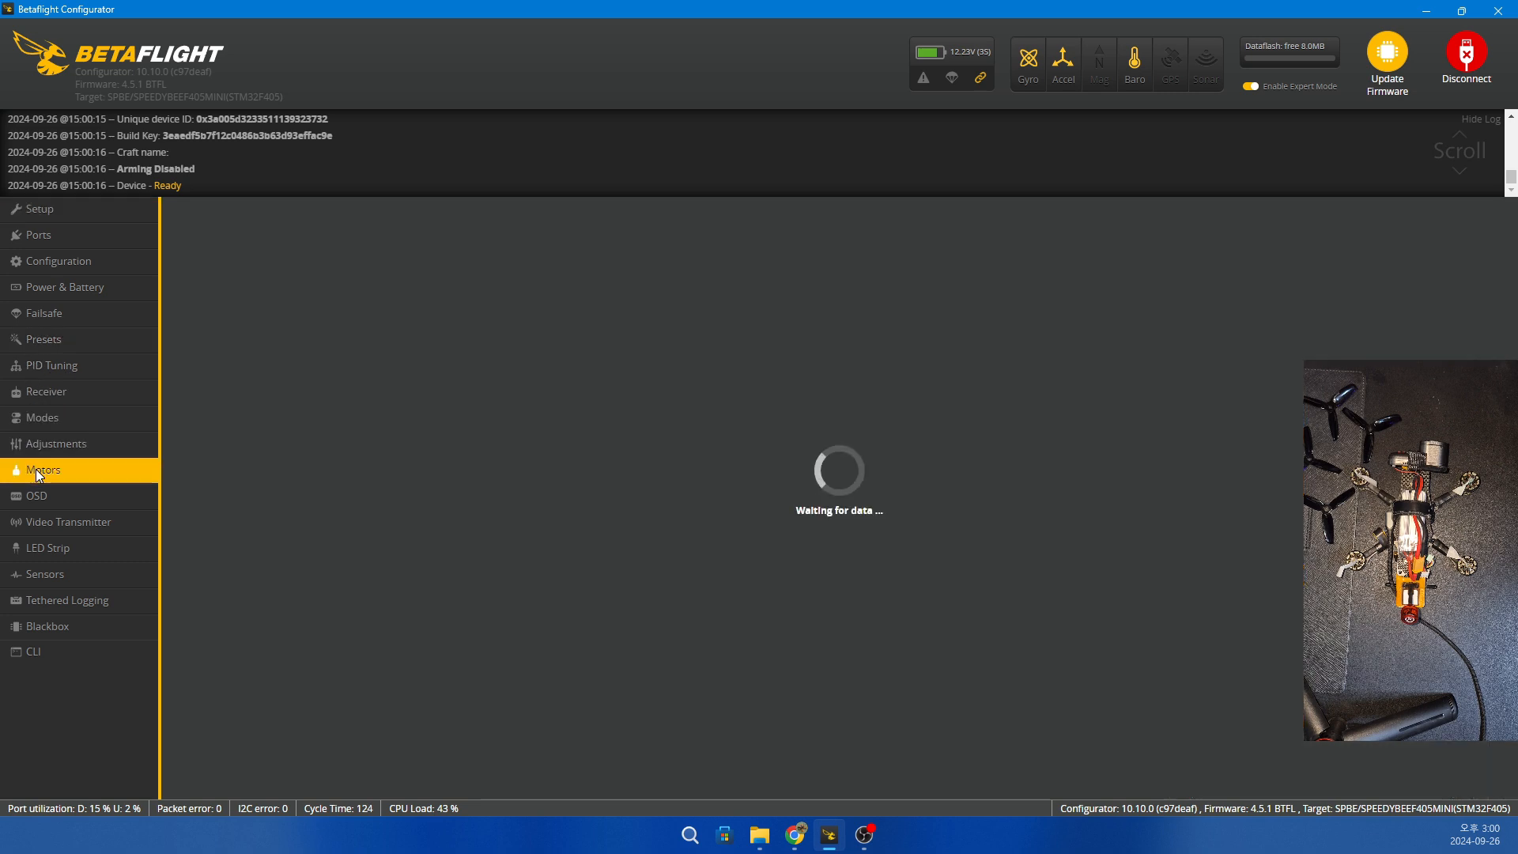
Run the Motor Direction wizard to spin the motors and verify their directions, then stop them and disconnect from the flight controller.
click(376, 491)
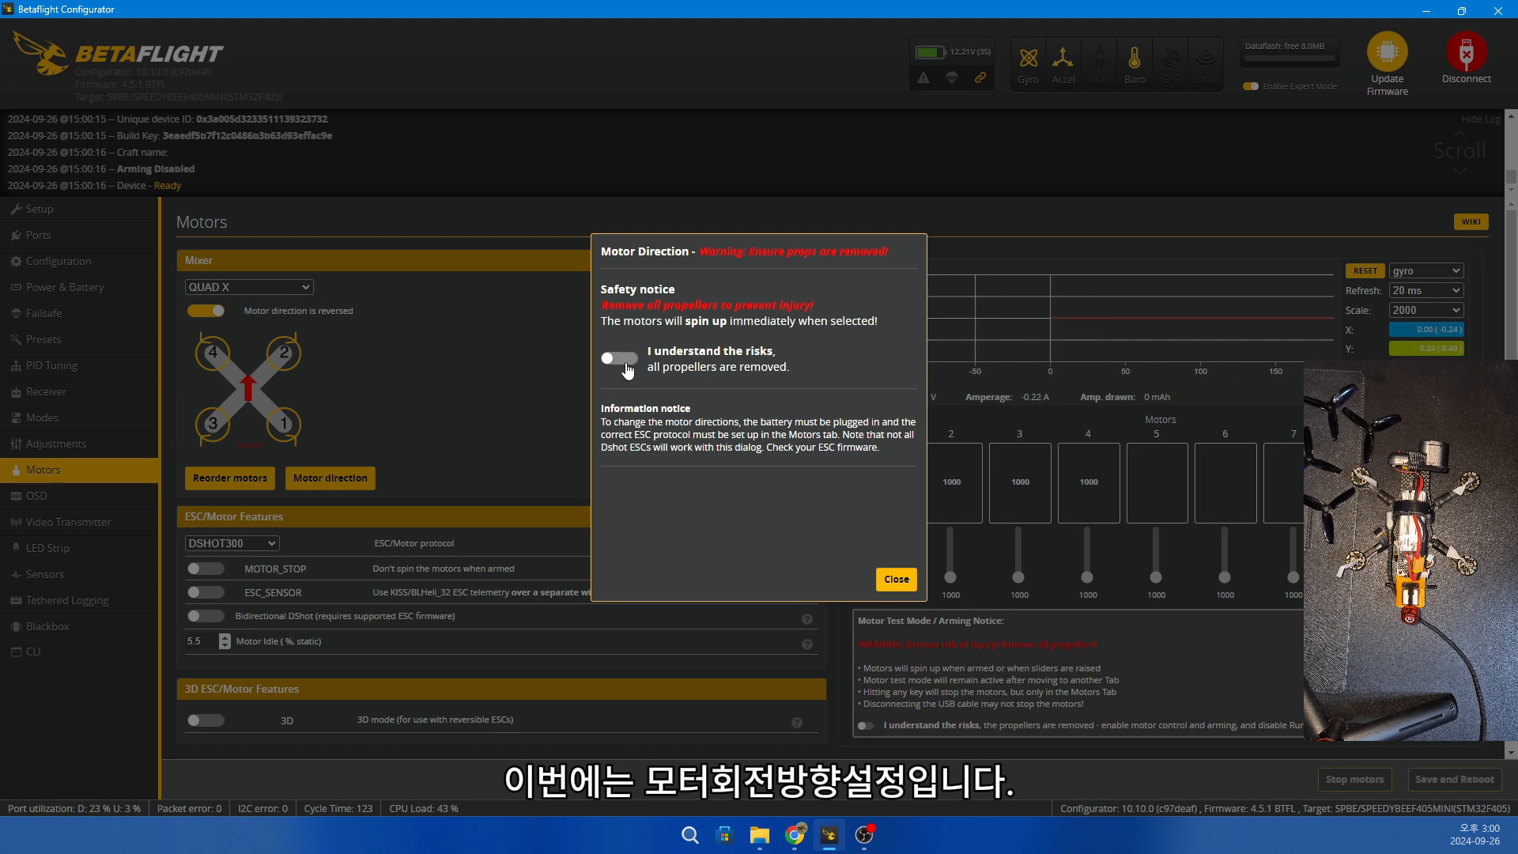
click(620, 358)
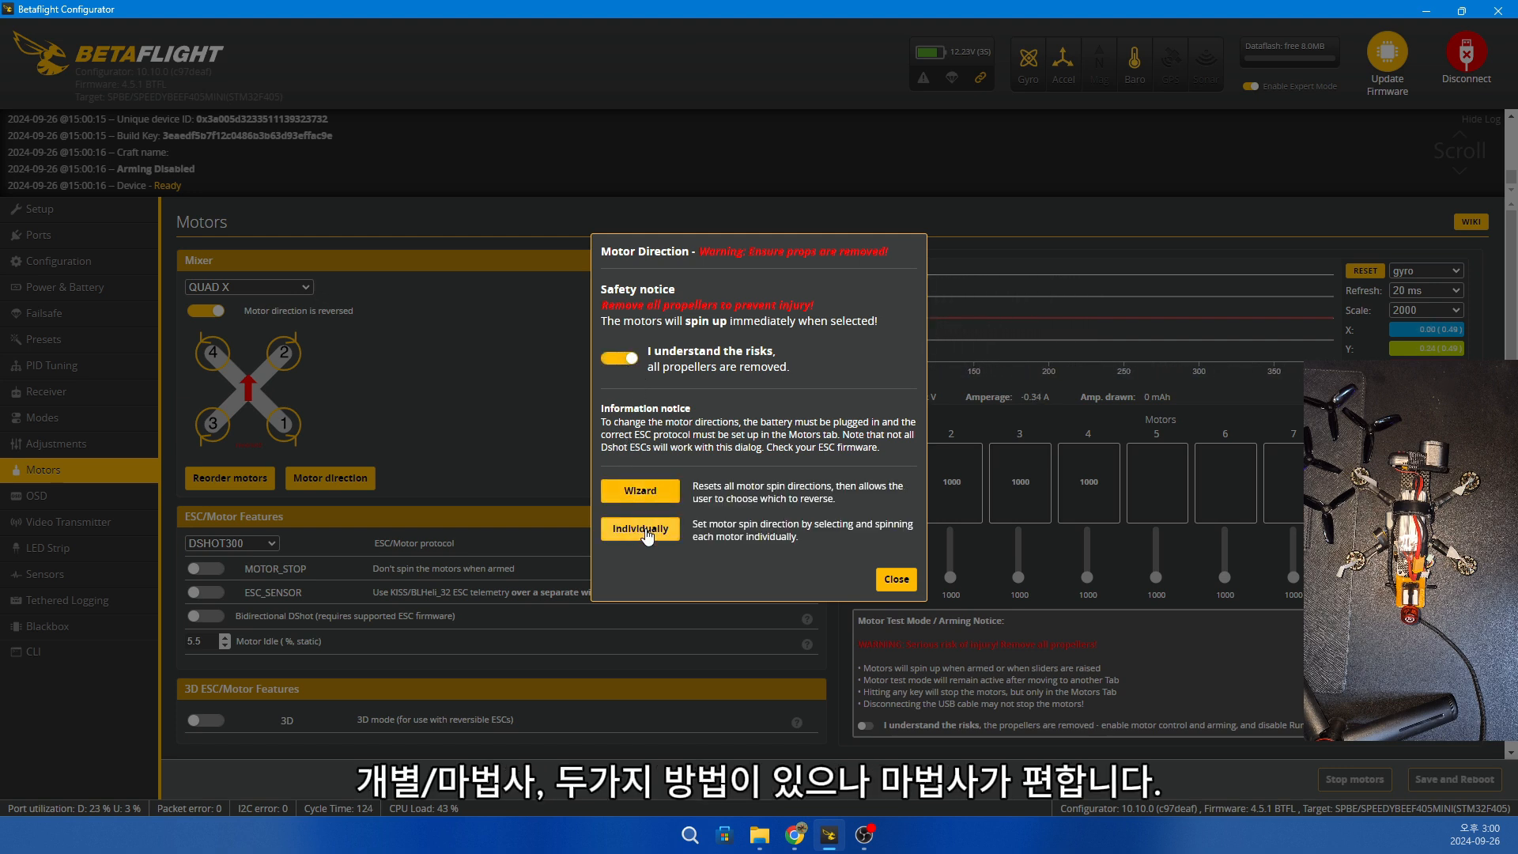
click(647, 491)
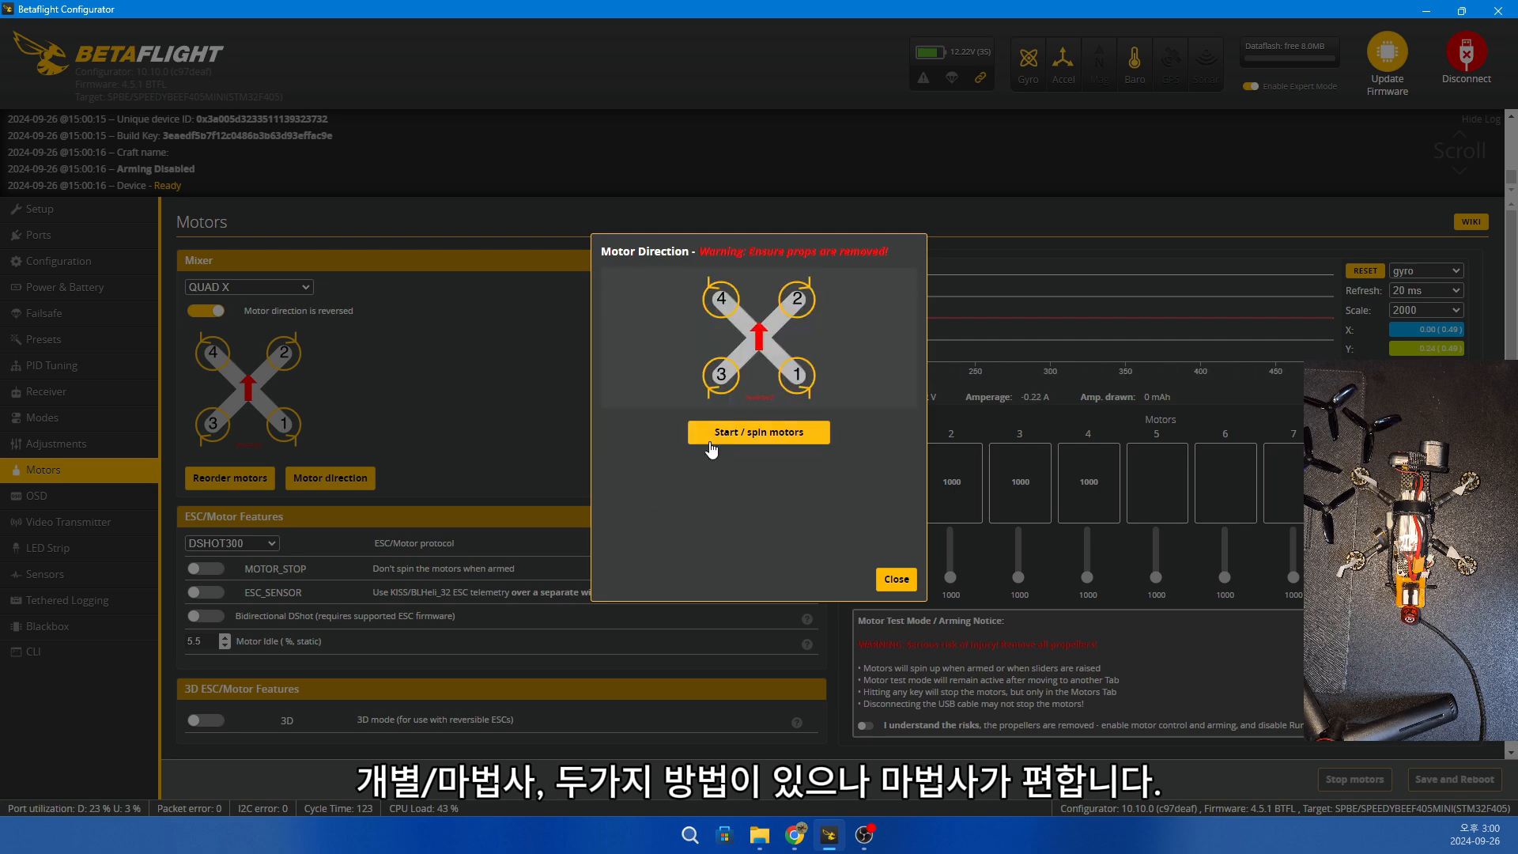
click(734, 435)
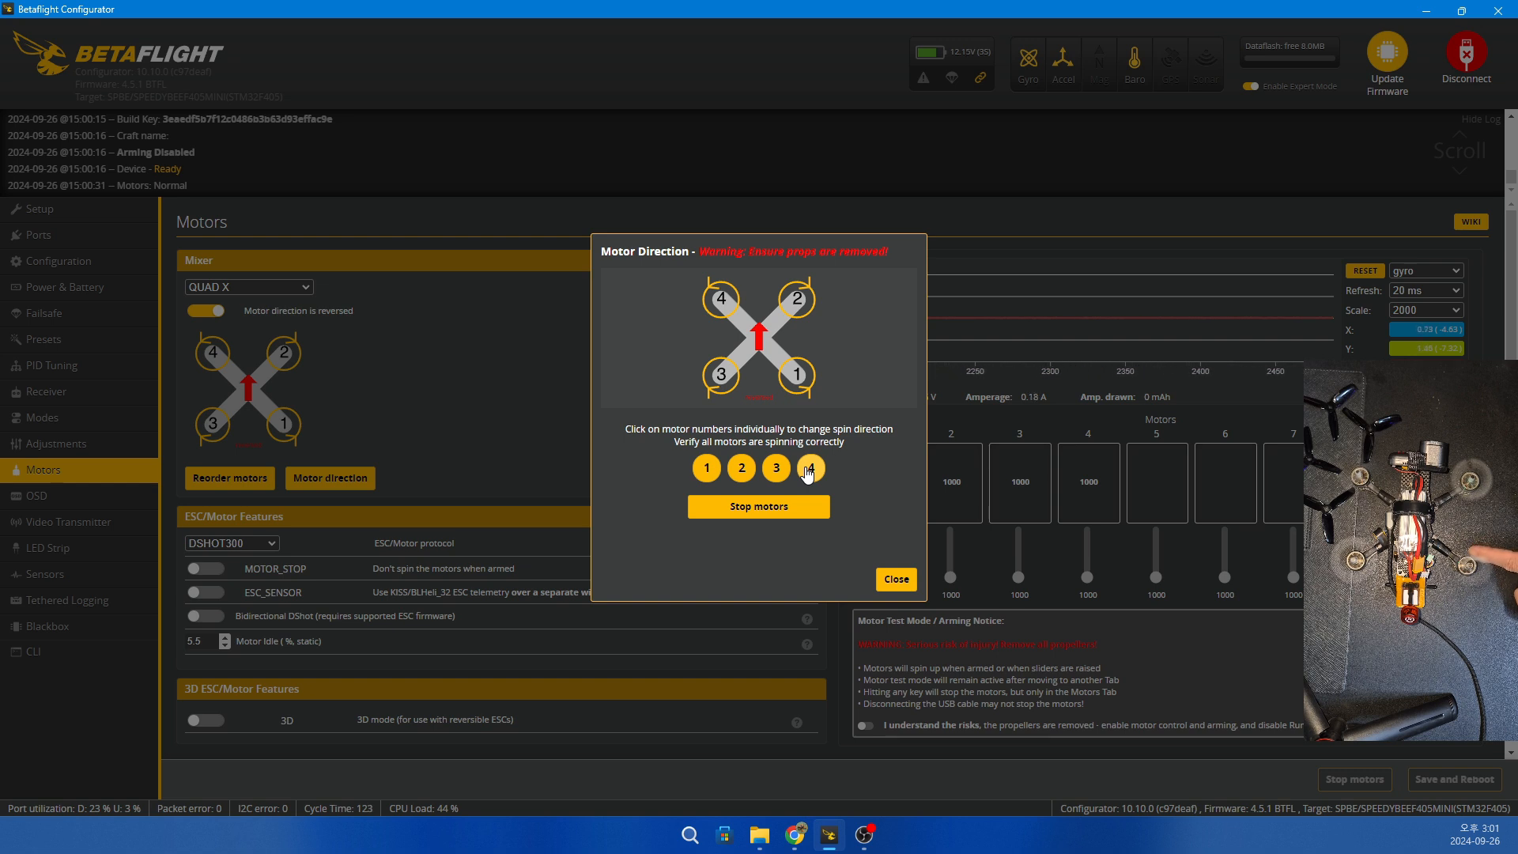
click(776, 510)
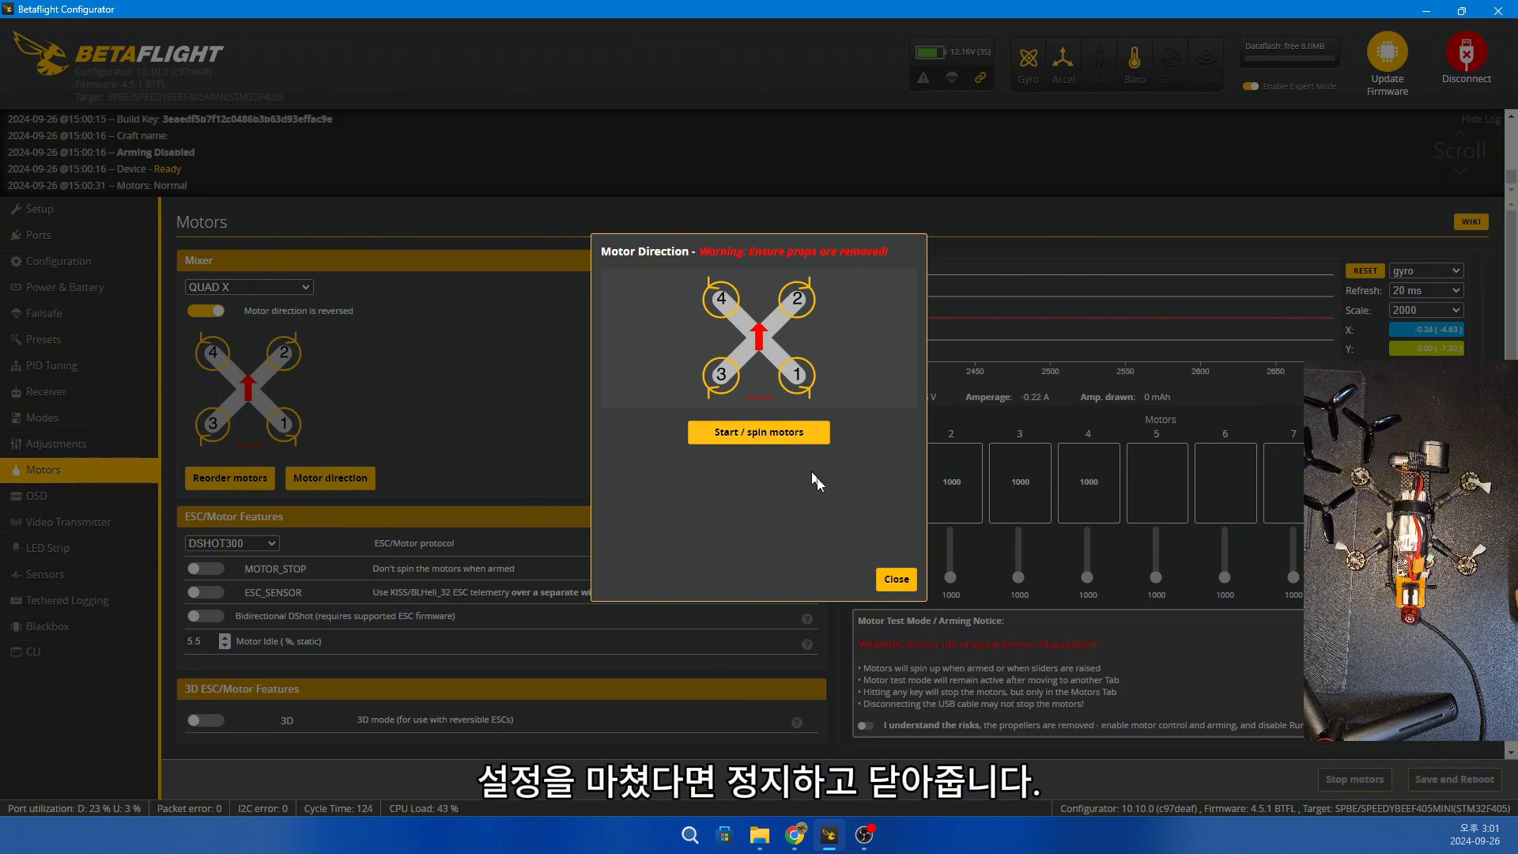
click(894, 584)
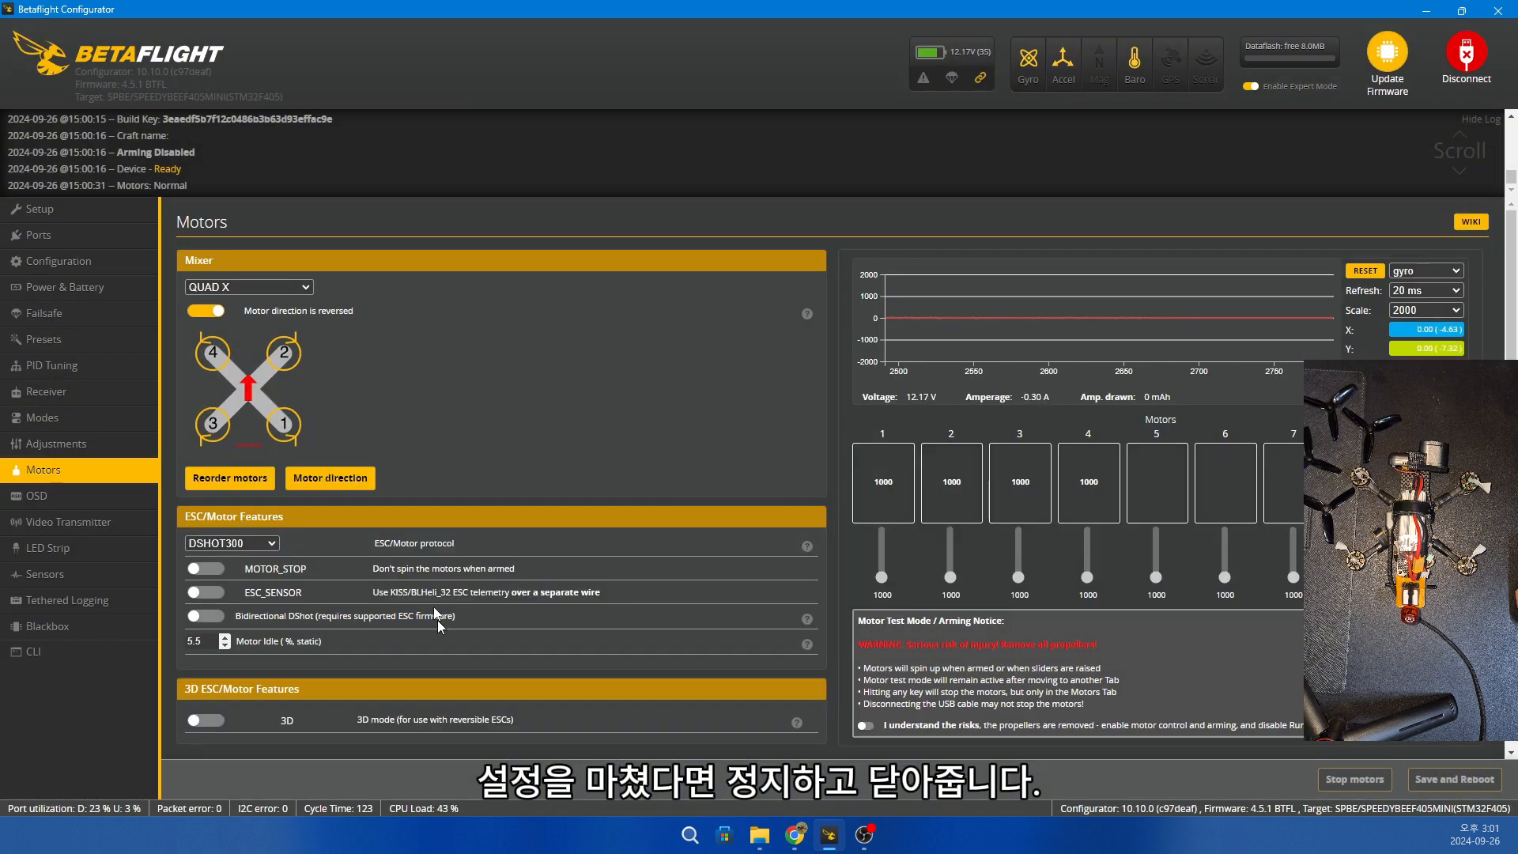
scroll(711, 395, down, 1)
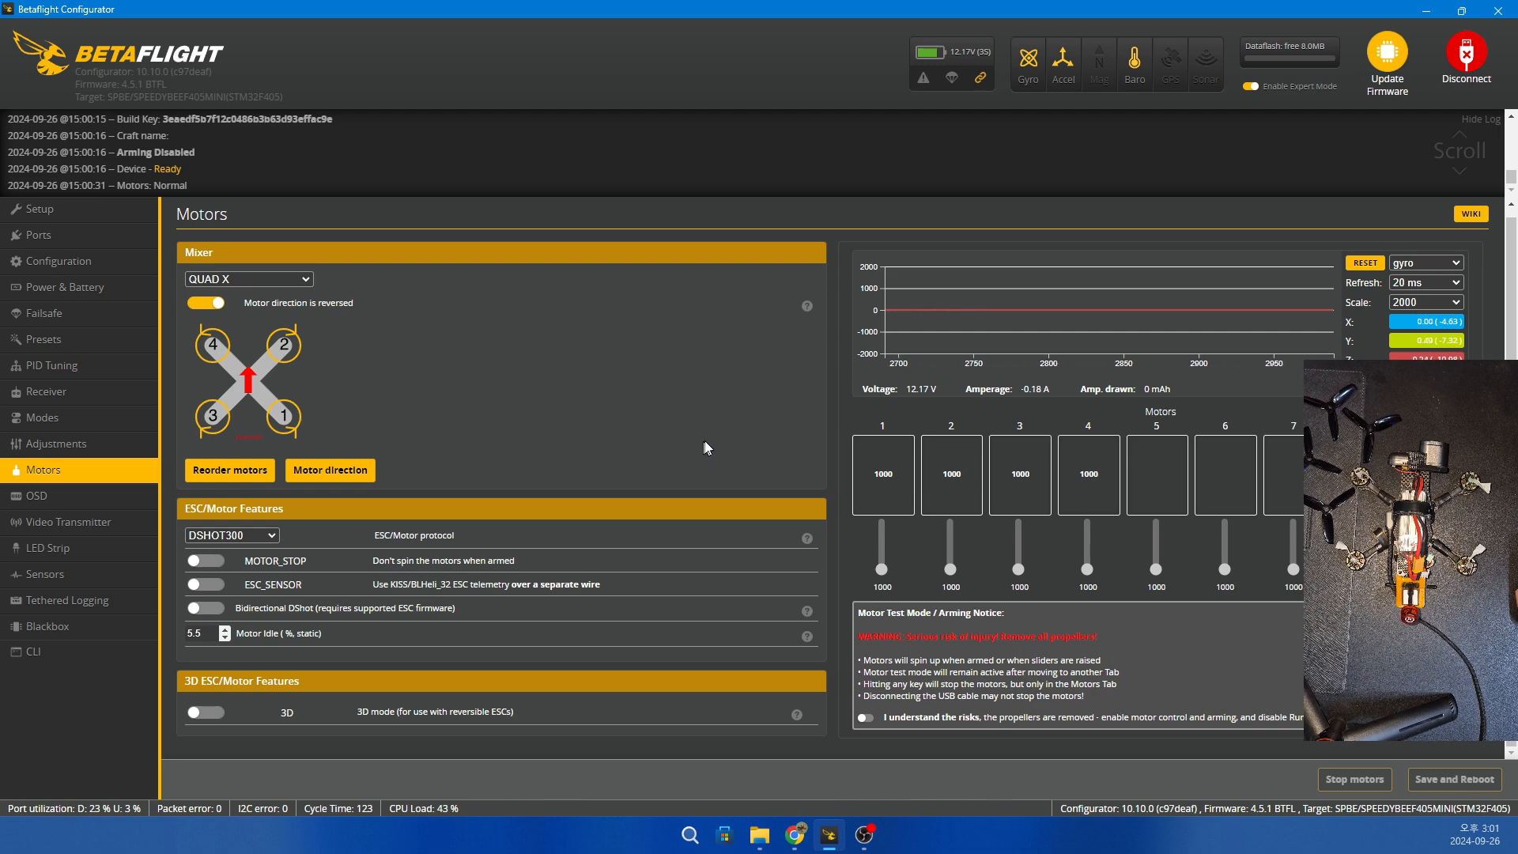
click(1465, 59)
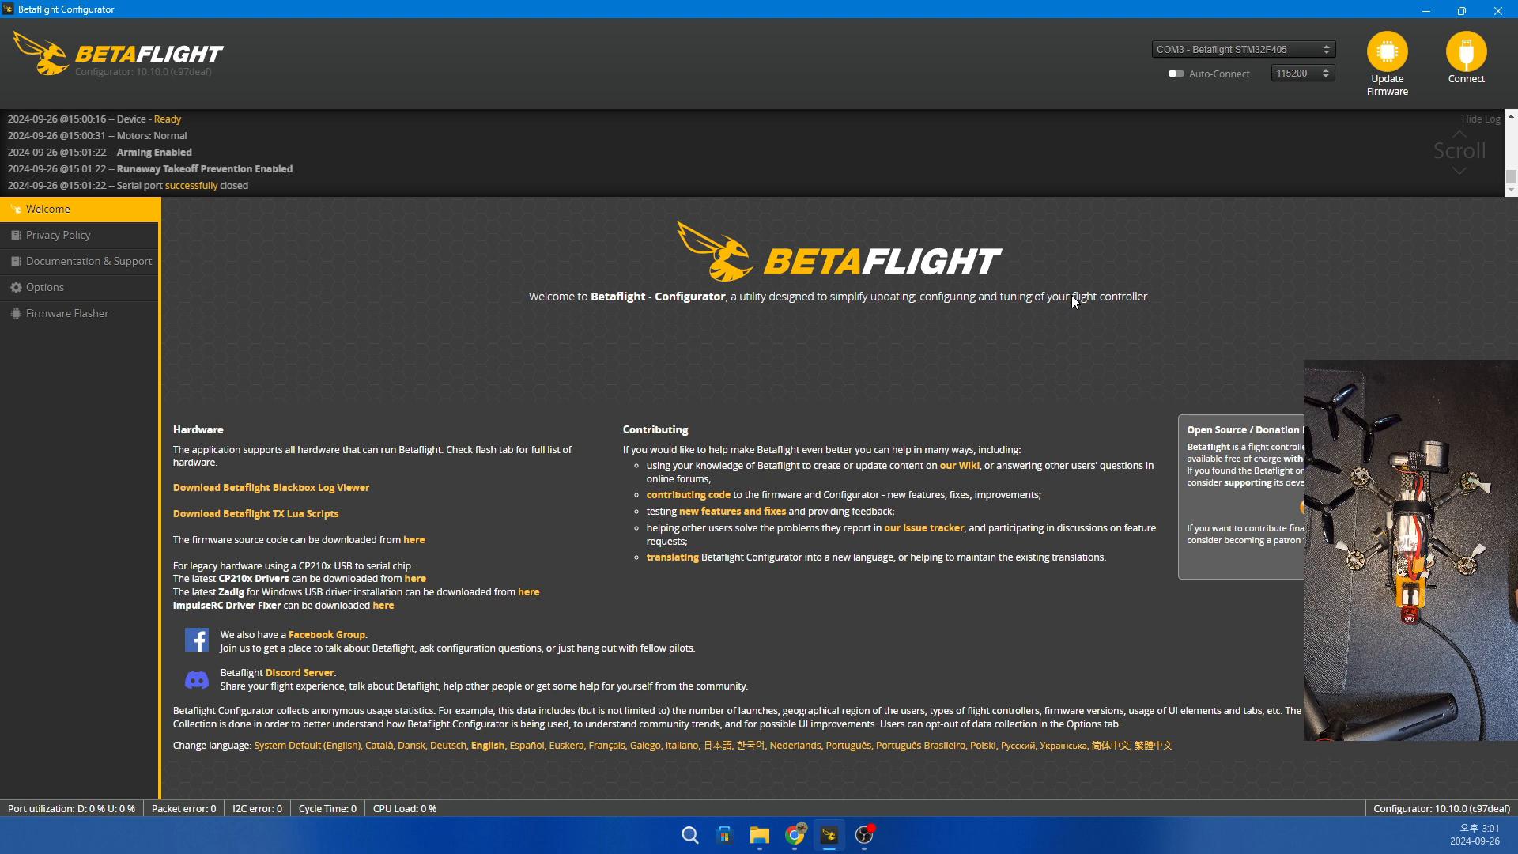